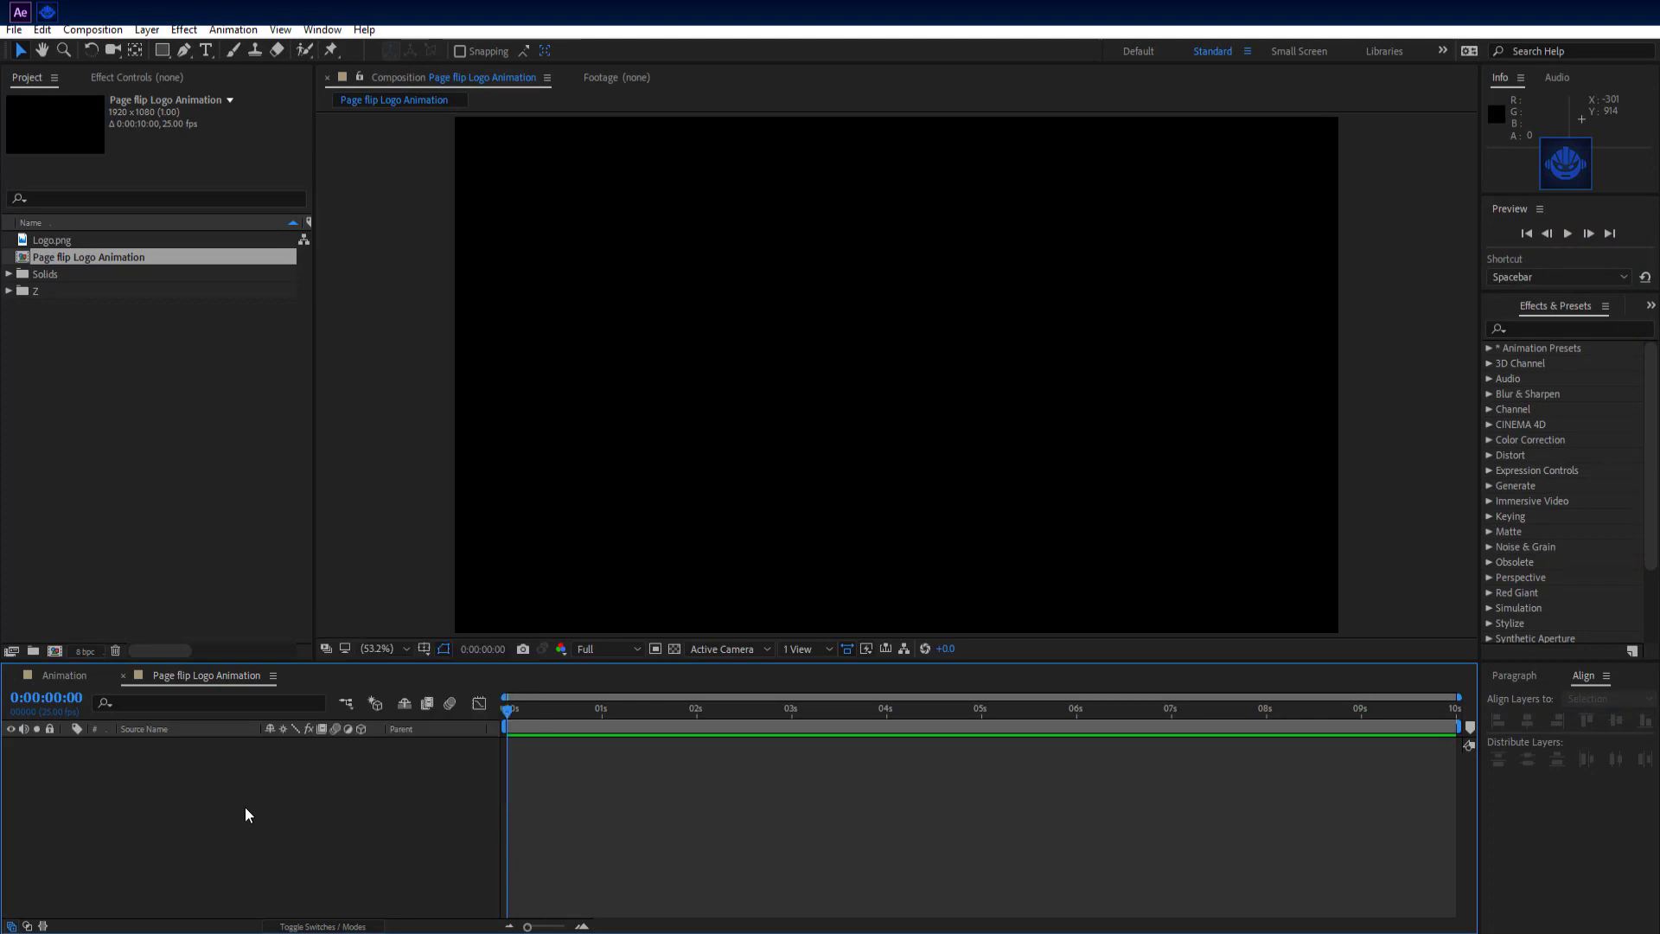
- Add Logo.png to the Page flip Logo Animation timeline and scale the layer down to 22%
{"action": "left_click_drag", "start_coordinate": [57, 240], "coordinate": [194, 821]}
{"action": "key", "text": "s"}
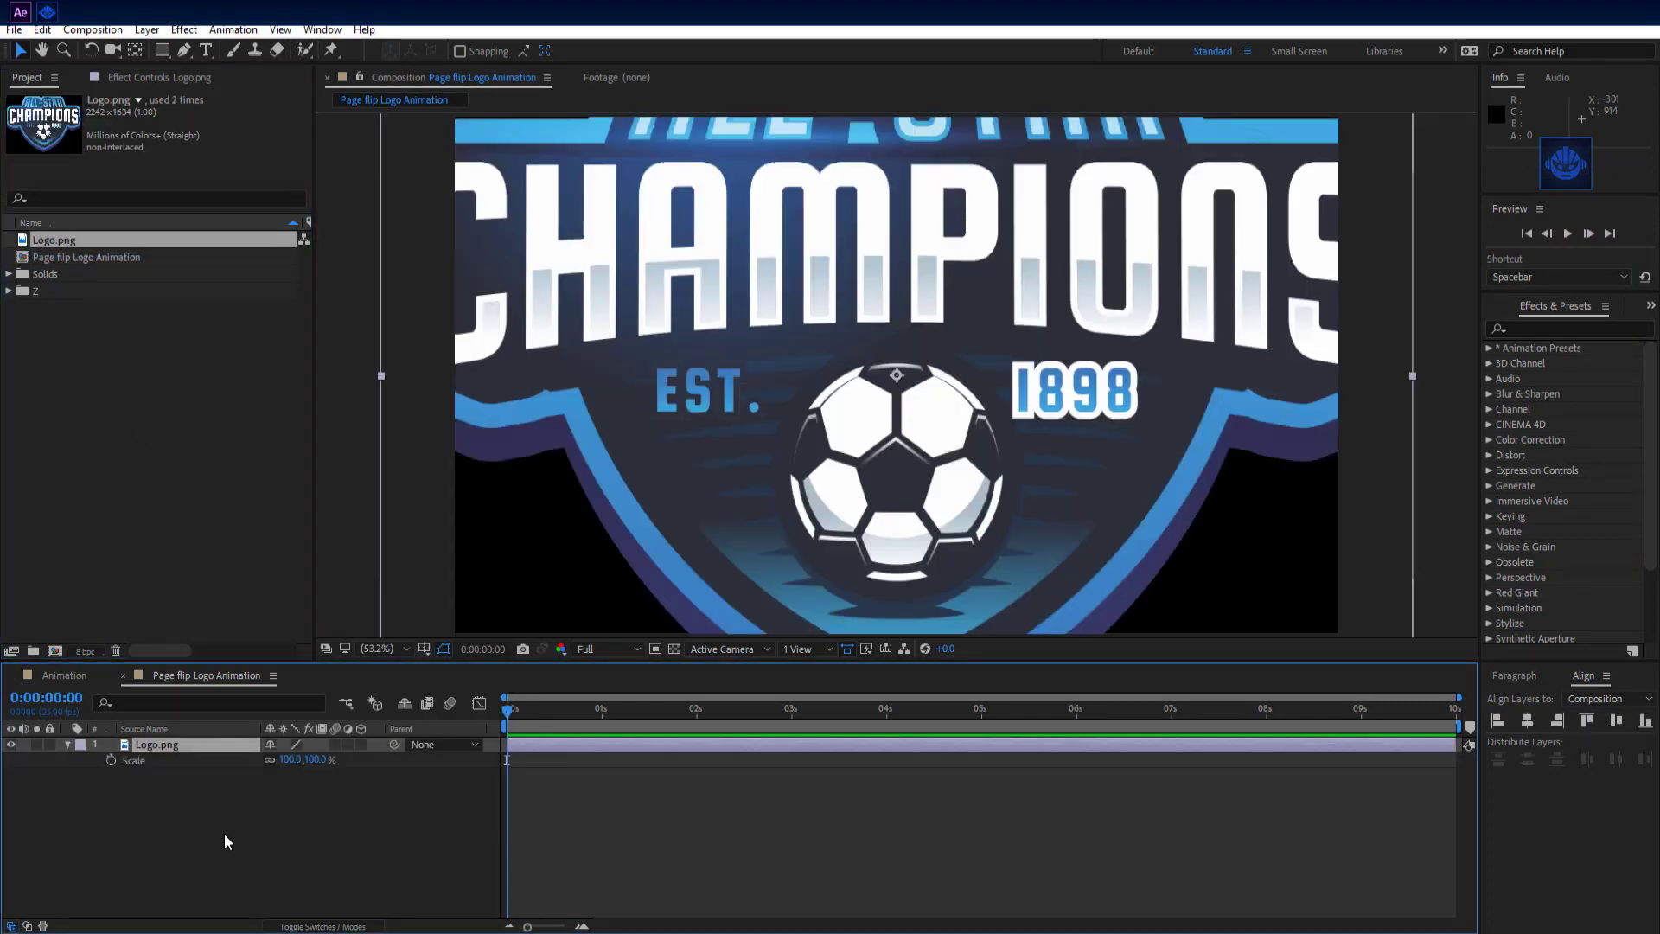
{"action": "left_click_drag", "start_coordinate": [295, 759], "coordinate": [228, 764]}
{"action": "left_click", "coordinate": [132, 817]}
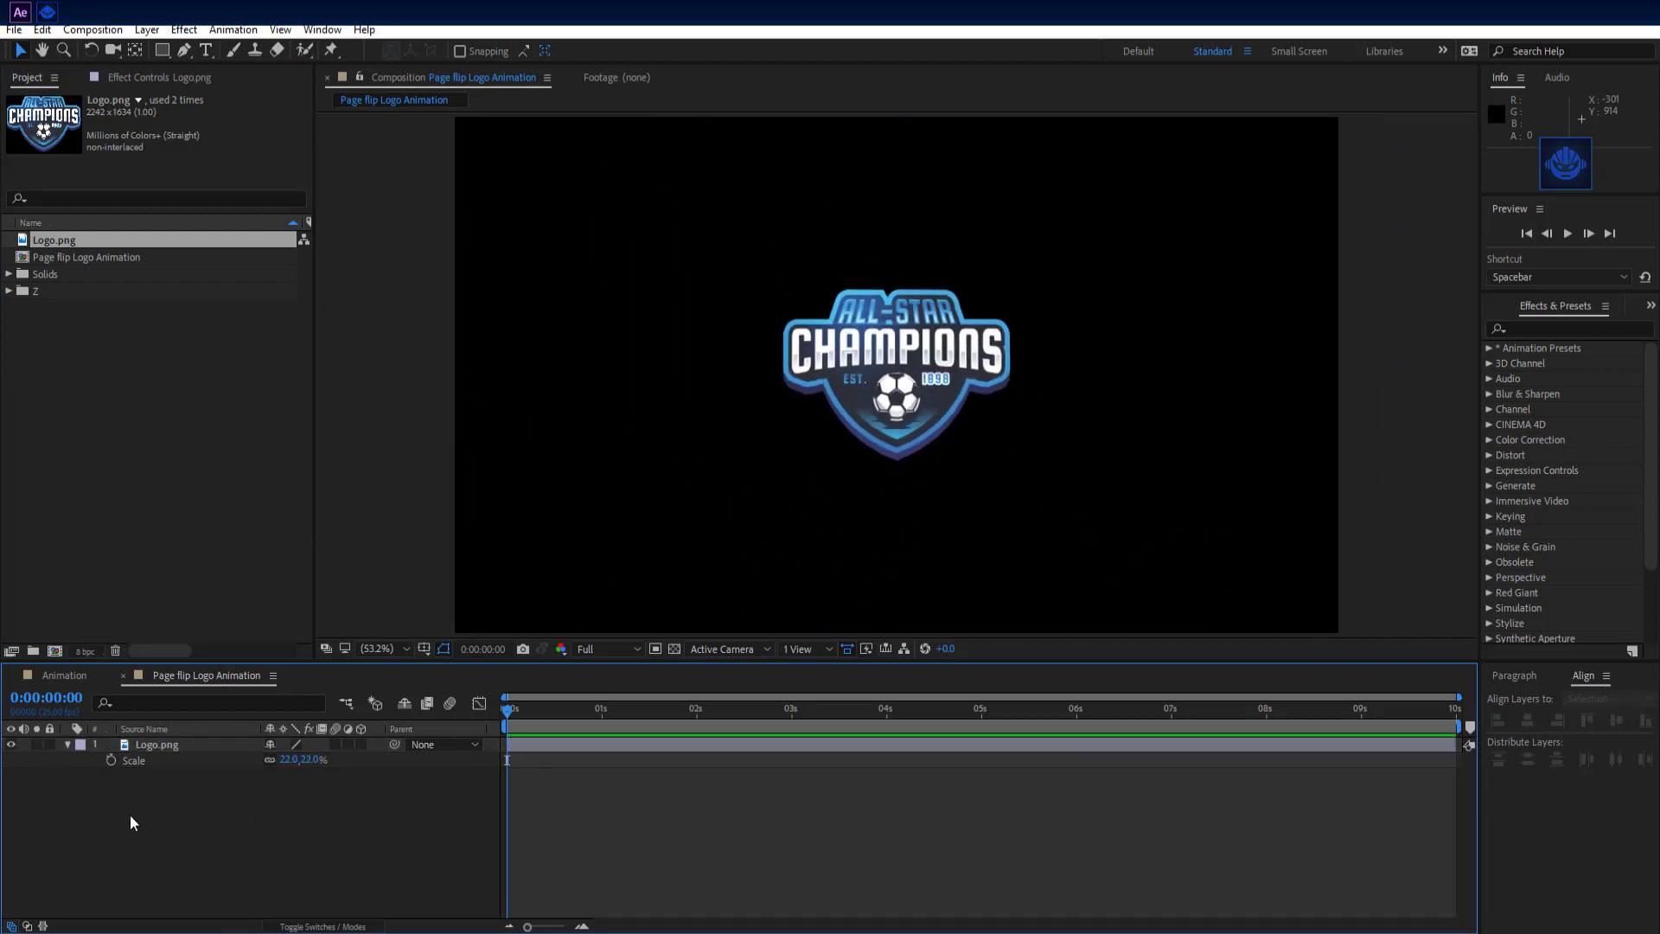
- Try a 27% scale on the Logo.png layer, settle on 24%, and collapse its properties
{"action": "left_click", "coordinate": [74, 745]}
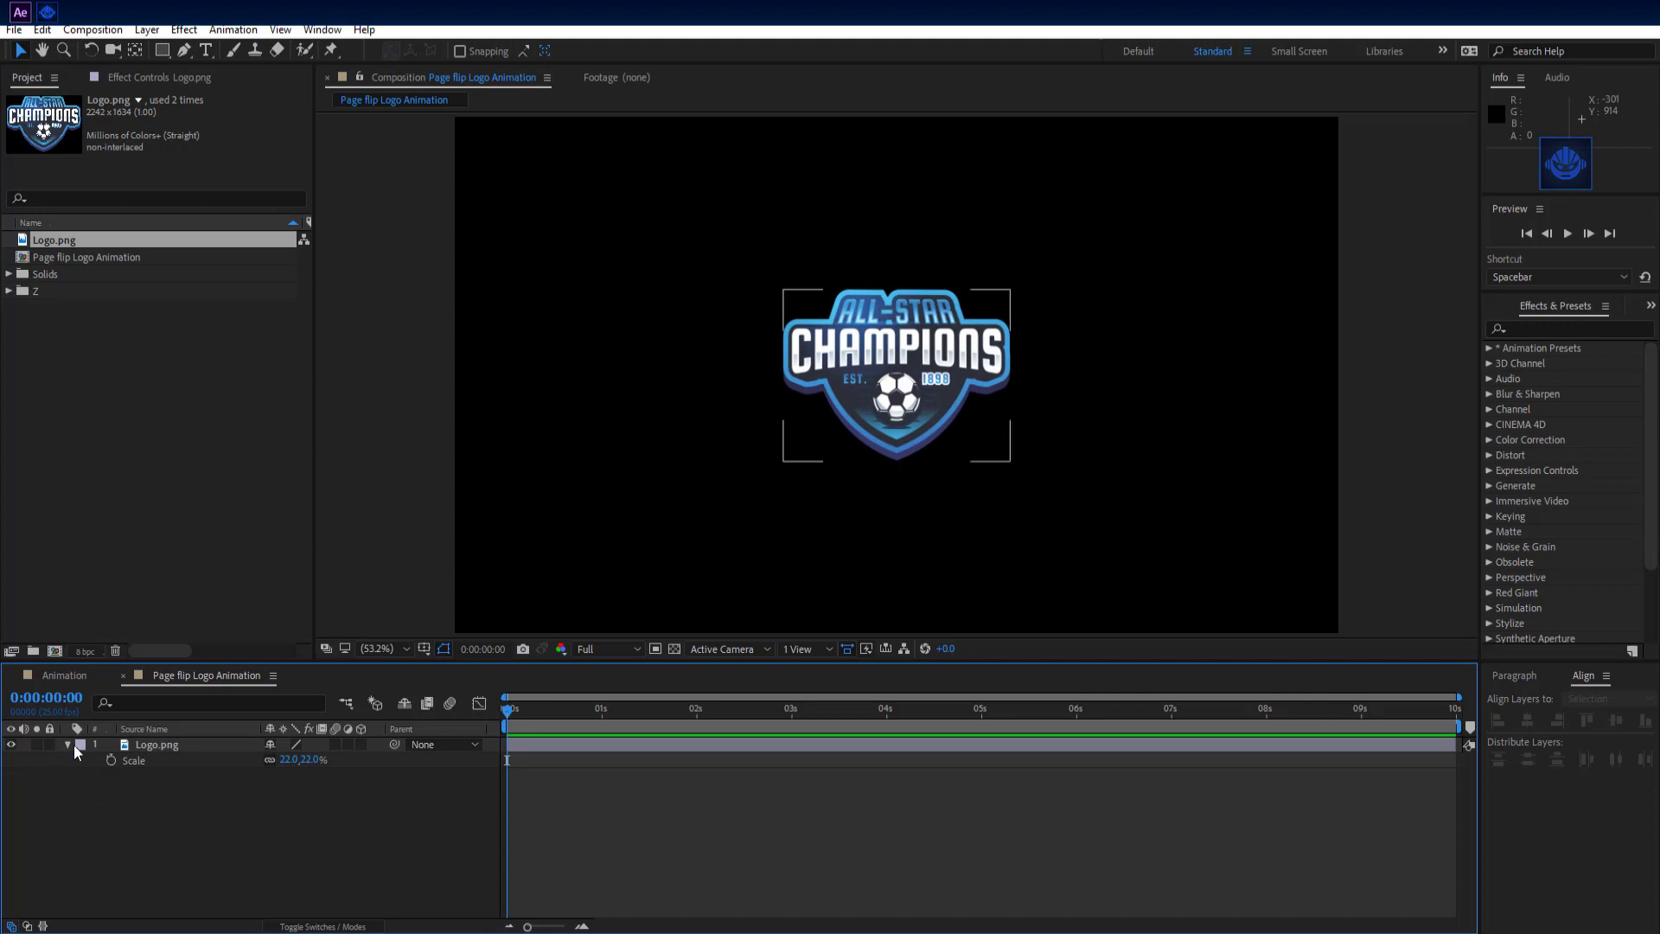
{"action": "left_click", "coordinate": [286, 760]}
{"action": "type", "text": "27"}
{"action": "key", "text": "Return"}
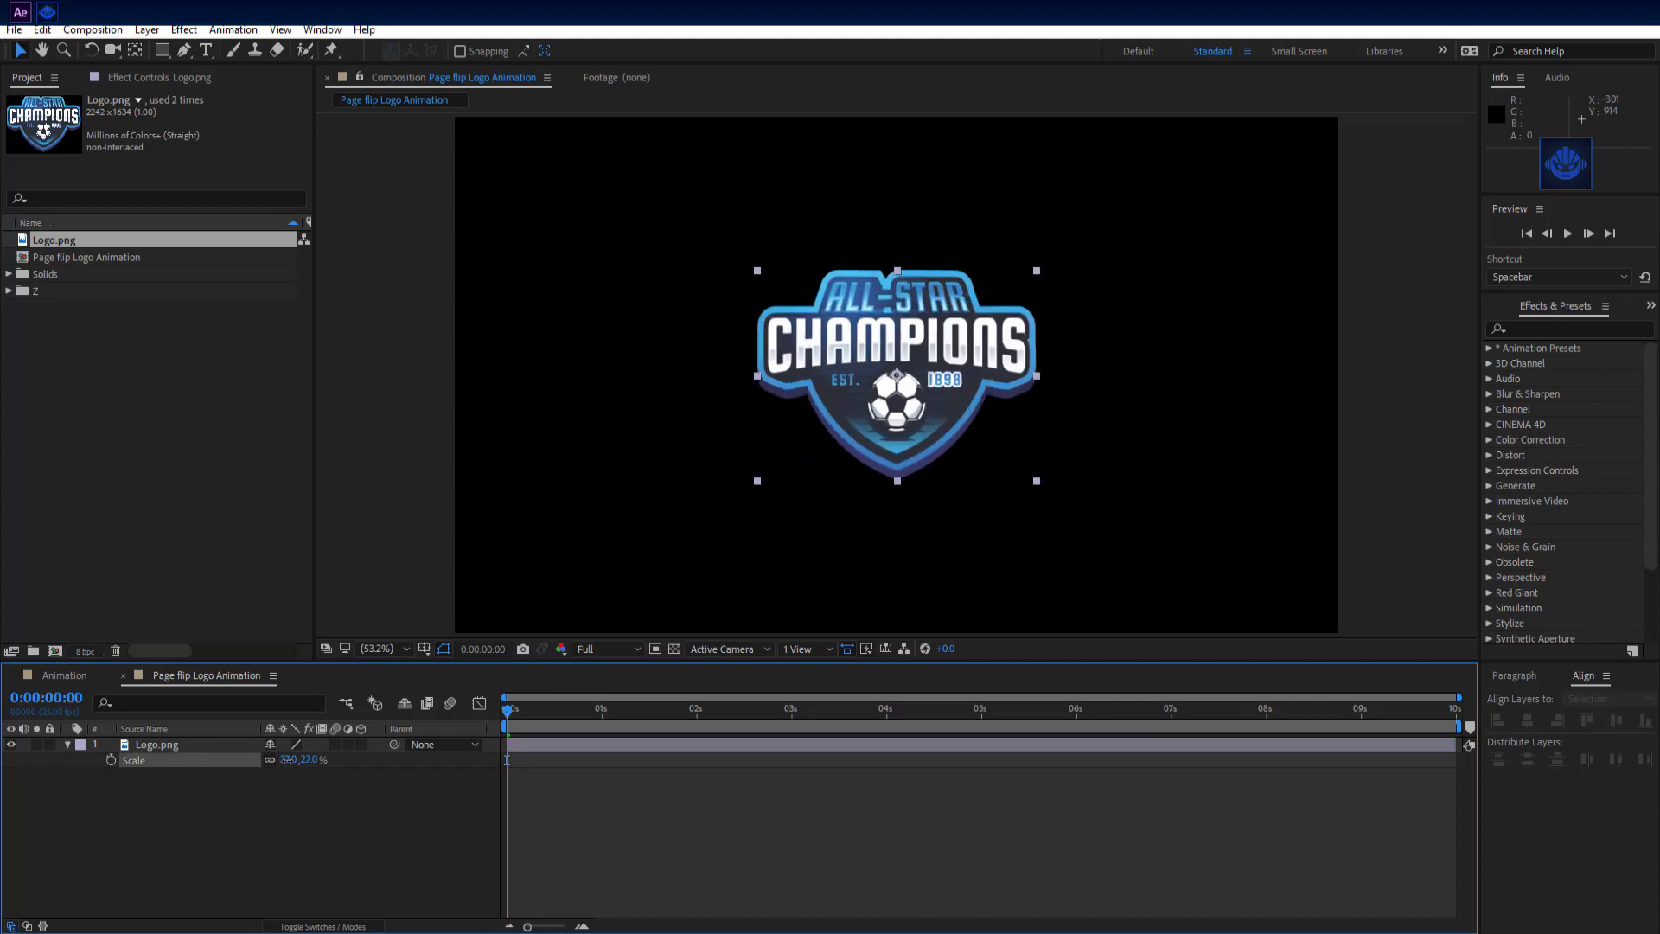
{"action": "type", "text": "24"}
{"action": "key", "text": "Return"}
{"action": "left_click", "coordinate": [176, 791]}
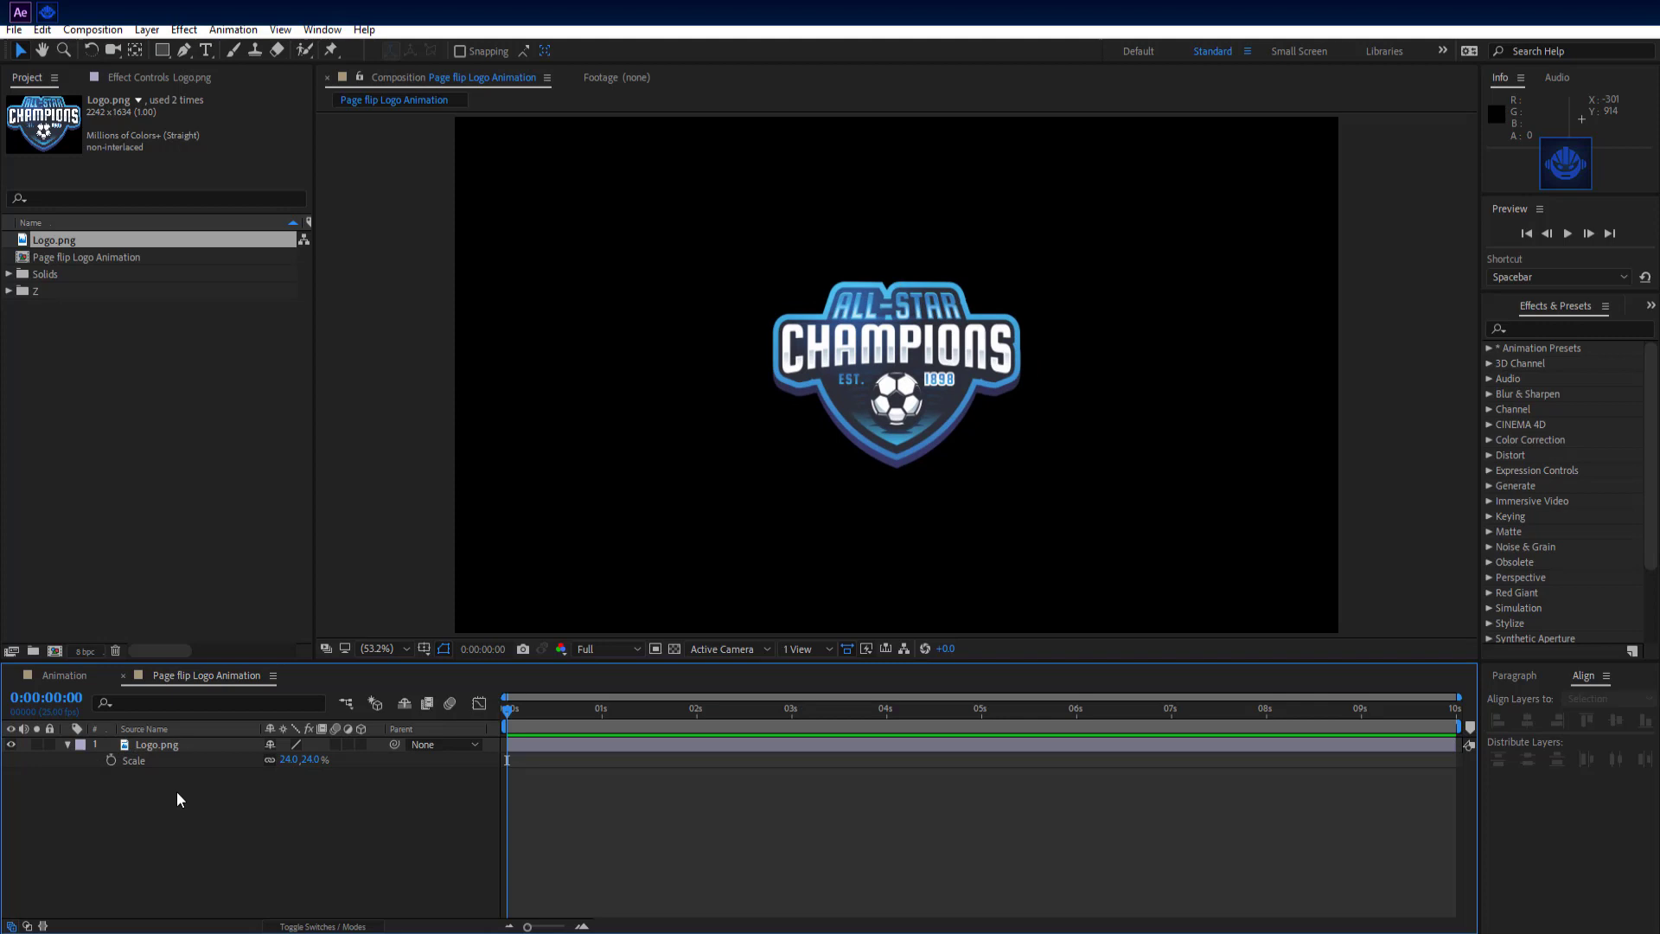
{"action": "left_click", "coordinate": [64, 744]}
- Pre-compose the Logo.png layer as "Logo Comp", moving all attributes into the new composition
{"action": "left_click", "coordinate": [211, 749]}
{"action": "right_click", "coordinate": [216, 751]}
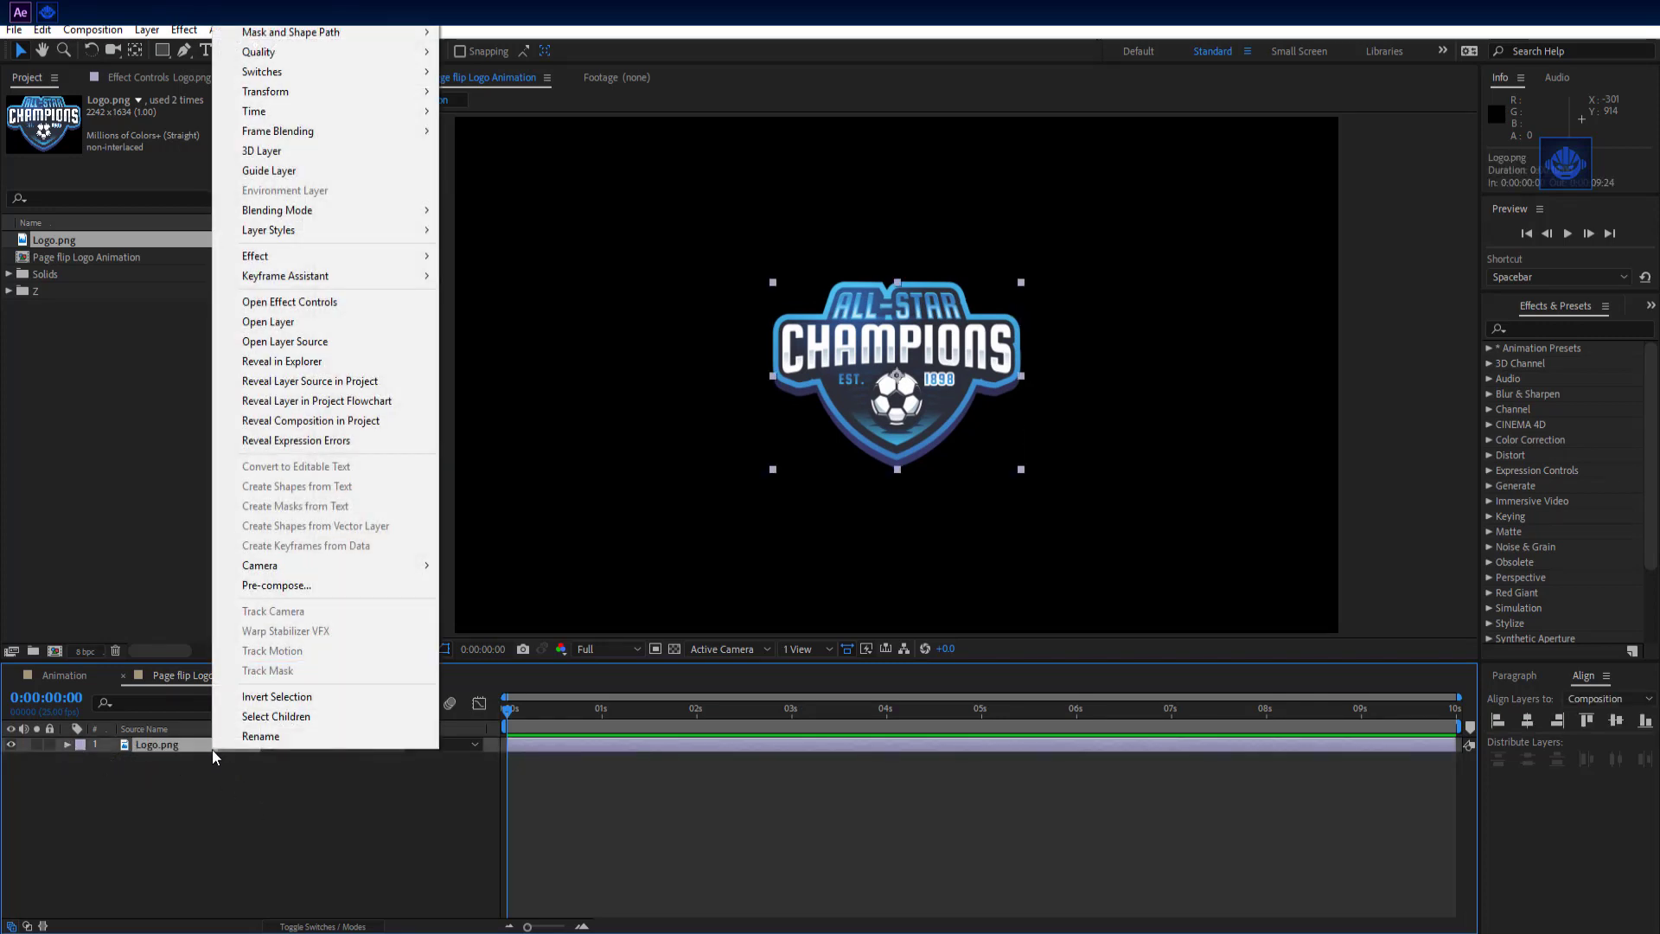
{"action": "left_click", "coordinate": [314, 585]}
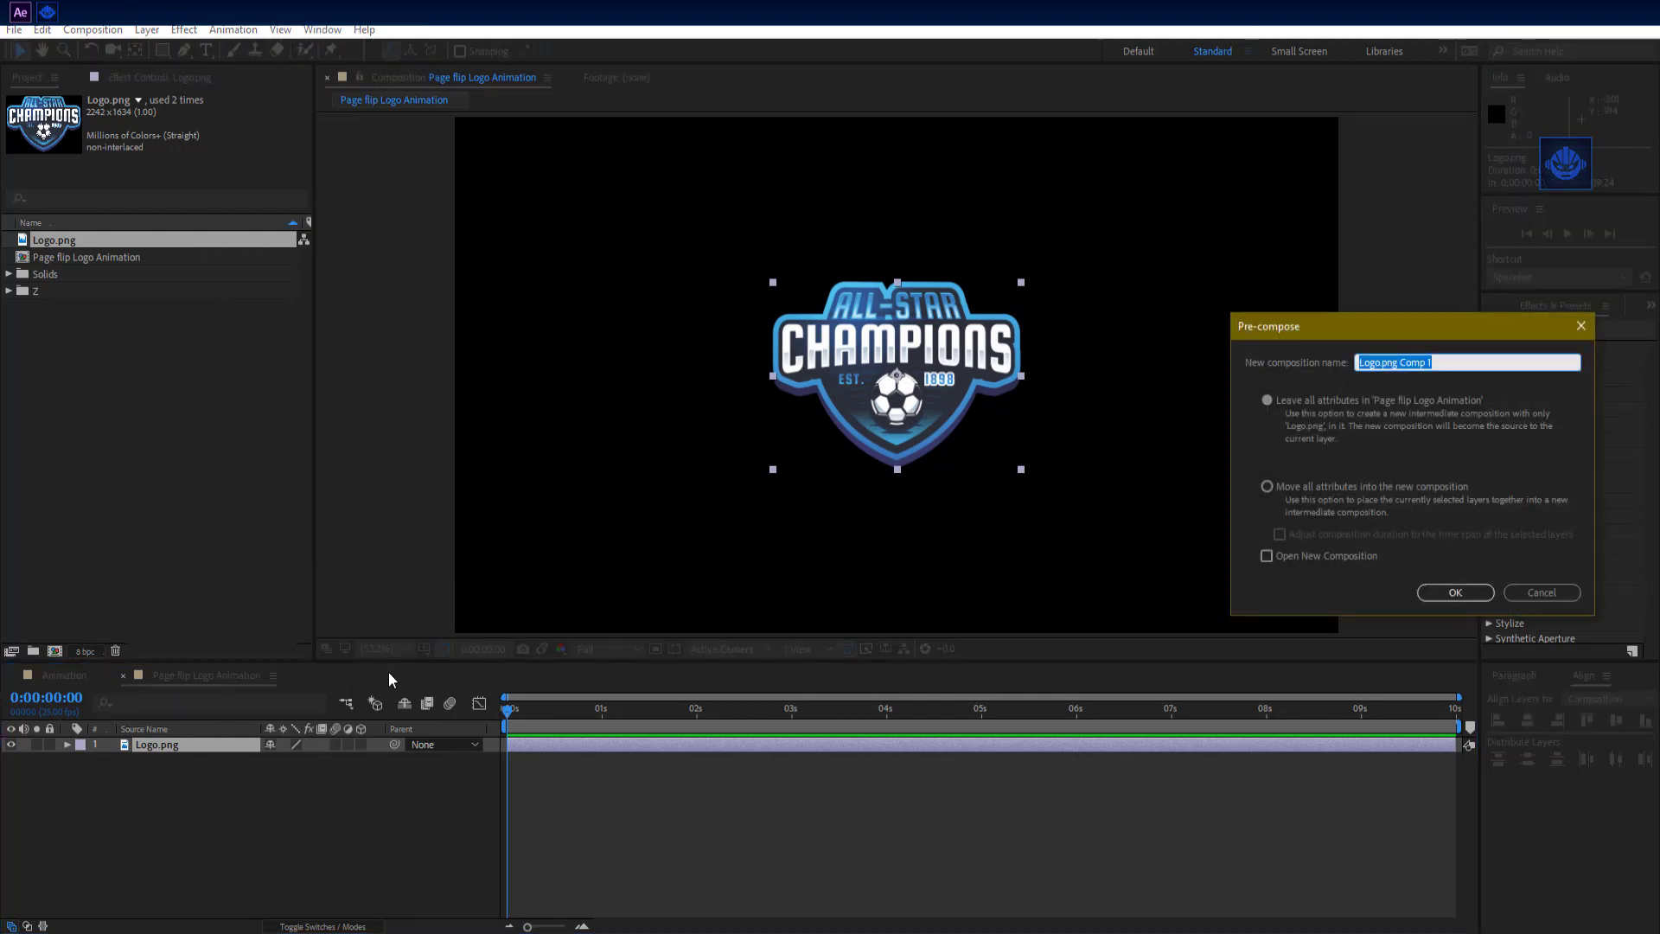
{"action": "left_click", "coordinate": [1268, 488]}
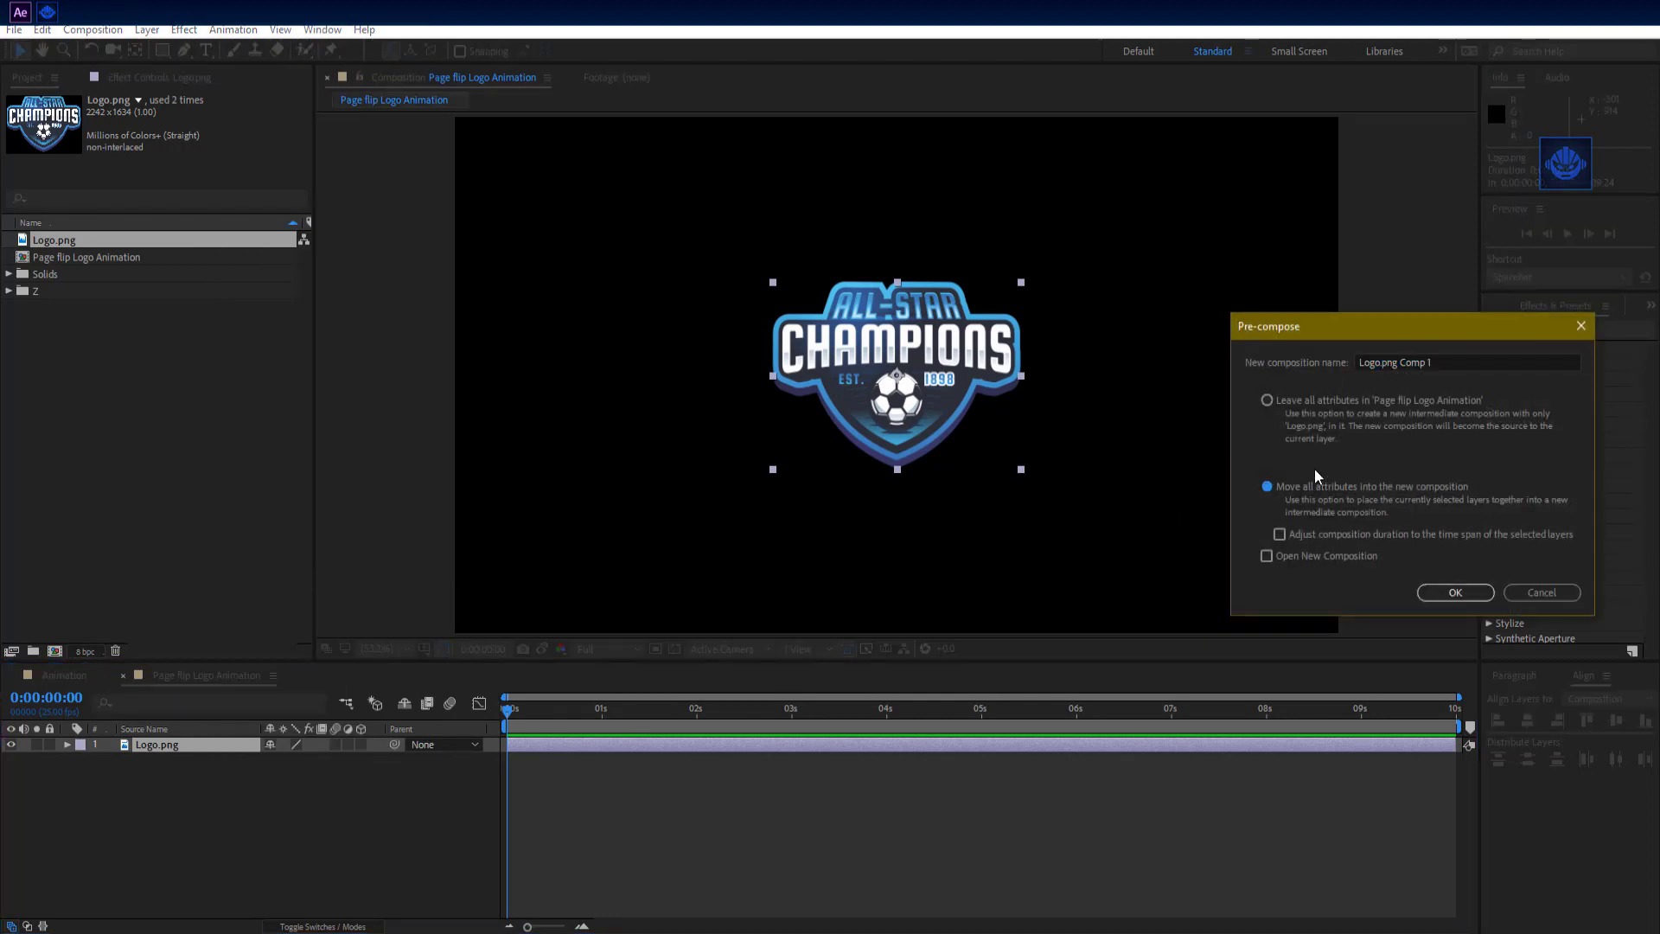
{"action": "left_click", "coordinate": [1448, 360]}
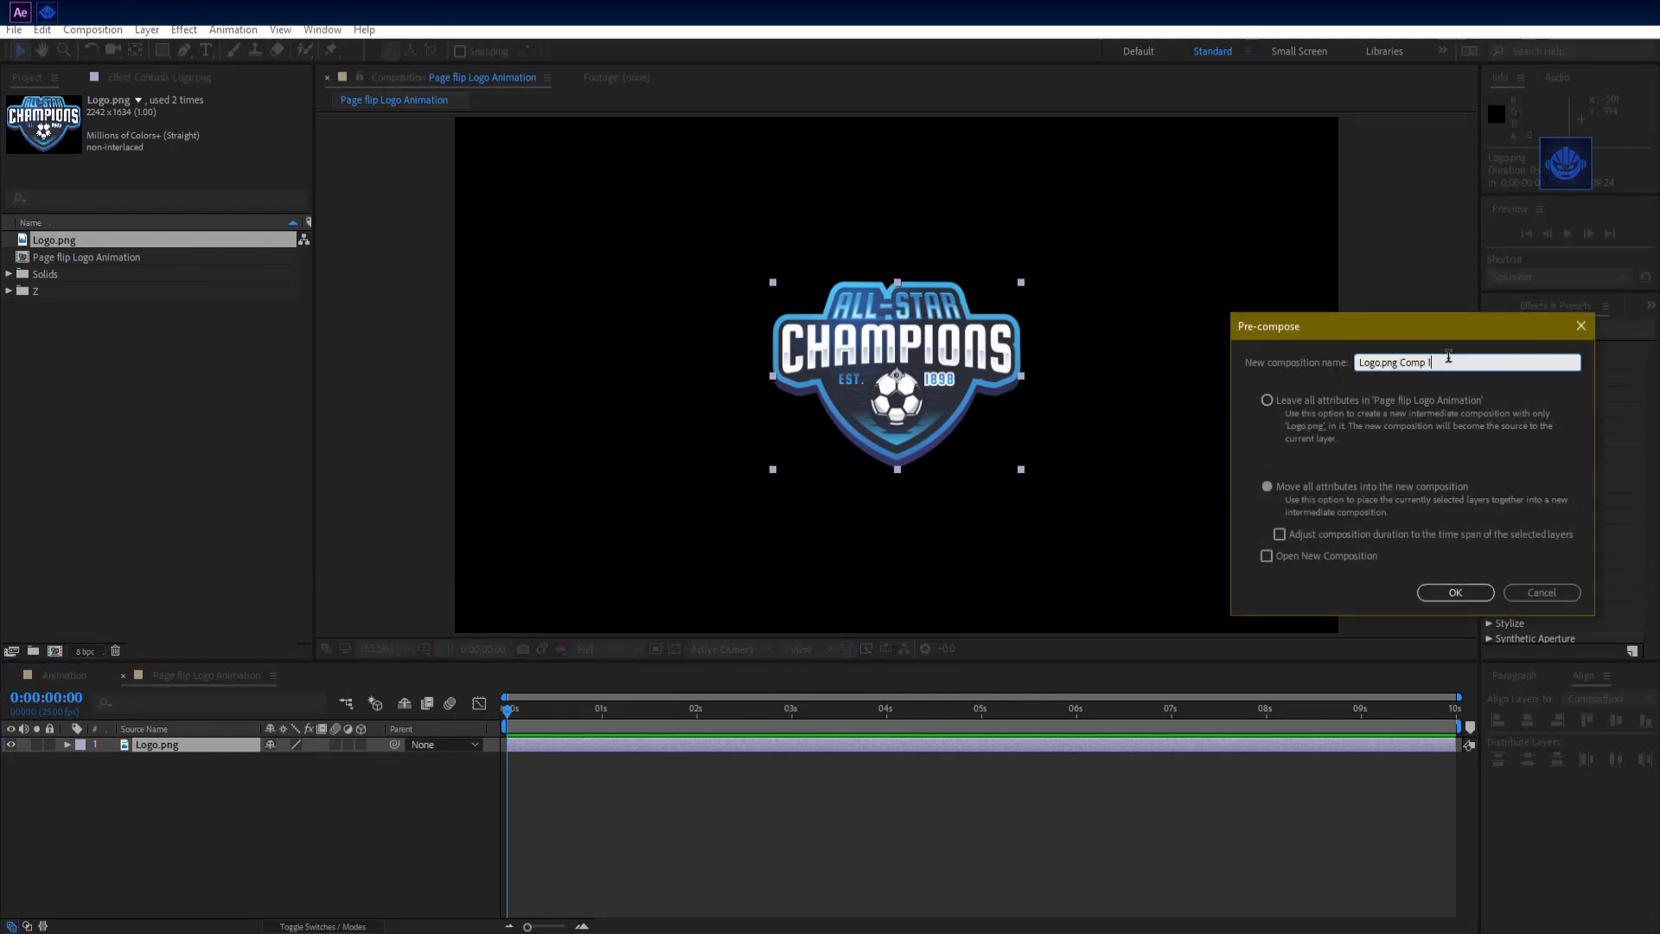
{"action": "key", "text": "BackSpace"}
{"action": "key", "text": "BackSpace"}
{"action": "key", "text": "BackSpace"}
{"action": "key", "text": "BackSpace"}
{"action": "key", "text": "BackSpace"}
{"action": "key", "text": "BackSpace"}
{"action": "key", "text": "BackSpace"}
{"action": "key", "text": "BackSpace"}
{"action": "key", "text": "BackSpace"}
{"action": "key", "text": "BackSpace"}
{"action": "key", "text": "BackSpace"}
{"action": "key", "text": "BackSpace"}
{"action": "key", "text": "BackSpace"}
{"action": "key", "text": "BackSpace"}
{"action": "key", "text": "BackSpace"}
{"action": "type", "text": "Logo"}
{"action": "left_click", "coordinate": [1455, 592]}
{"action": "left_click", "coordinate": [262, 842]}
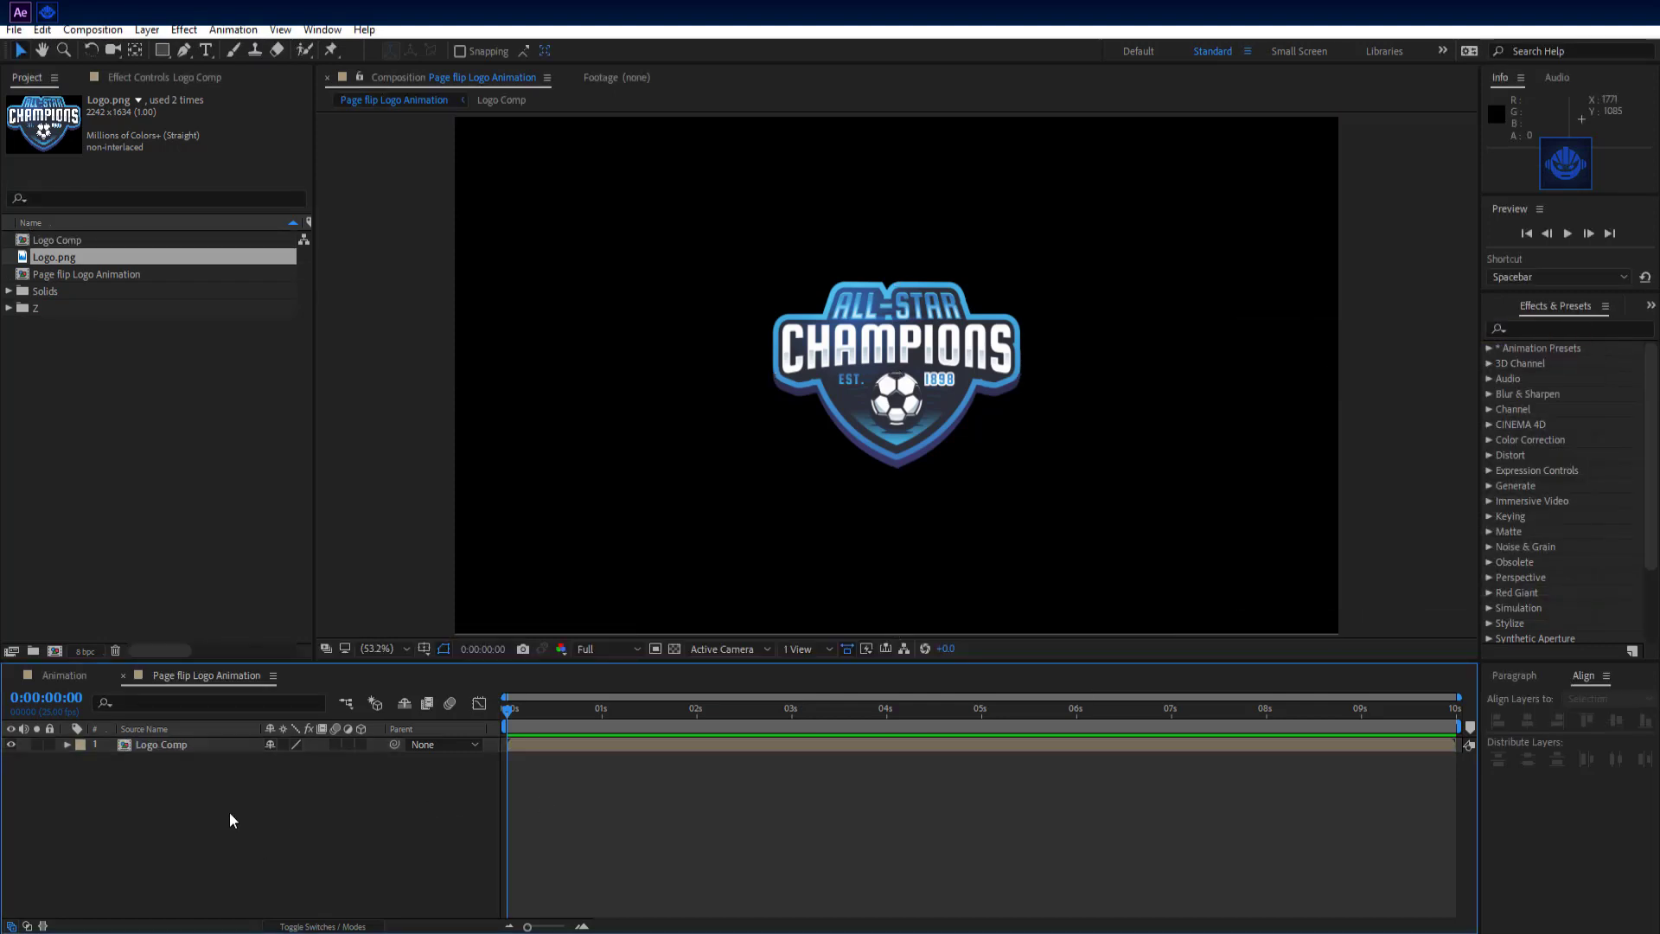
- Find the CC Page Turn effect and apply it to the Logo Comp layer
{"action": "left_click", "coordinate": [205, 747]}
{"action": "left_click", "coordinate": [1555, 330]}
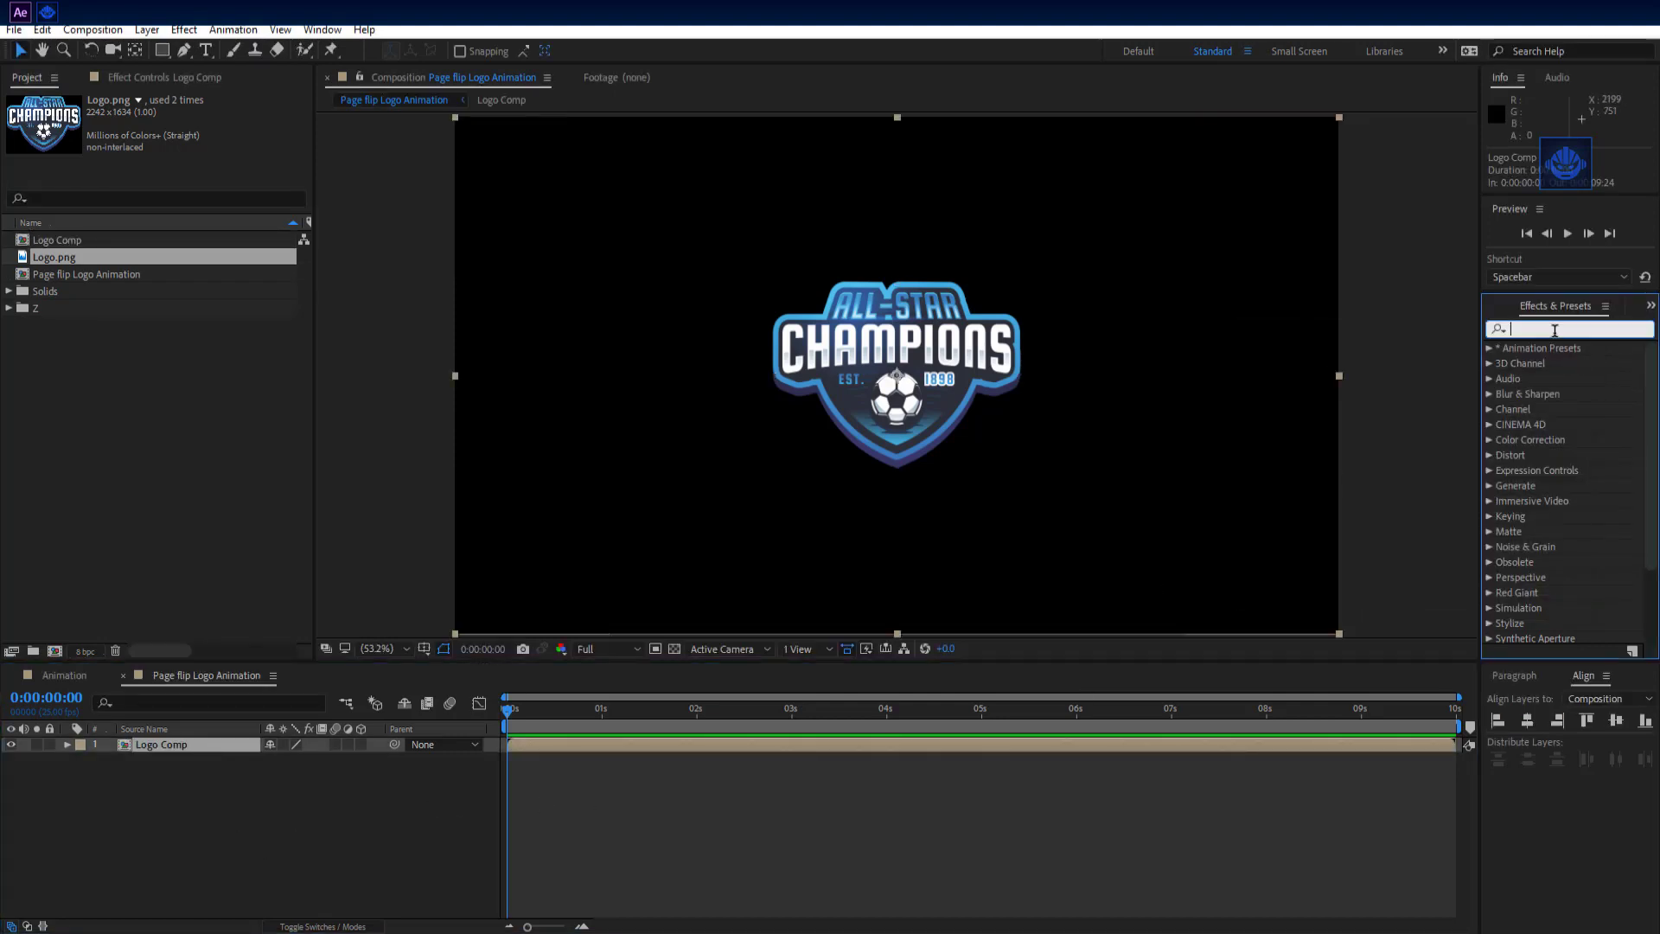
{"action": "type", "text": "cc"}
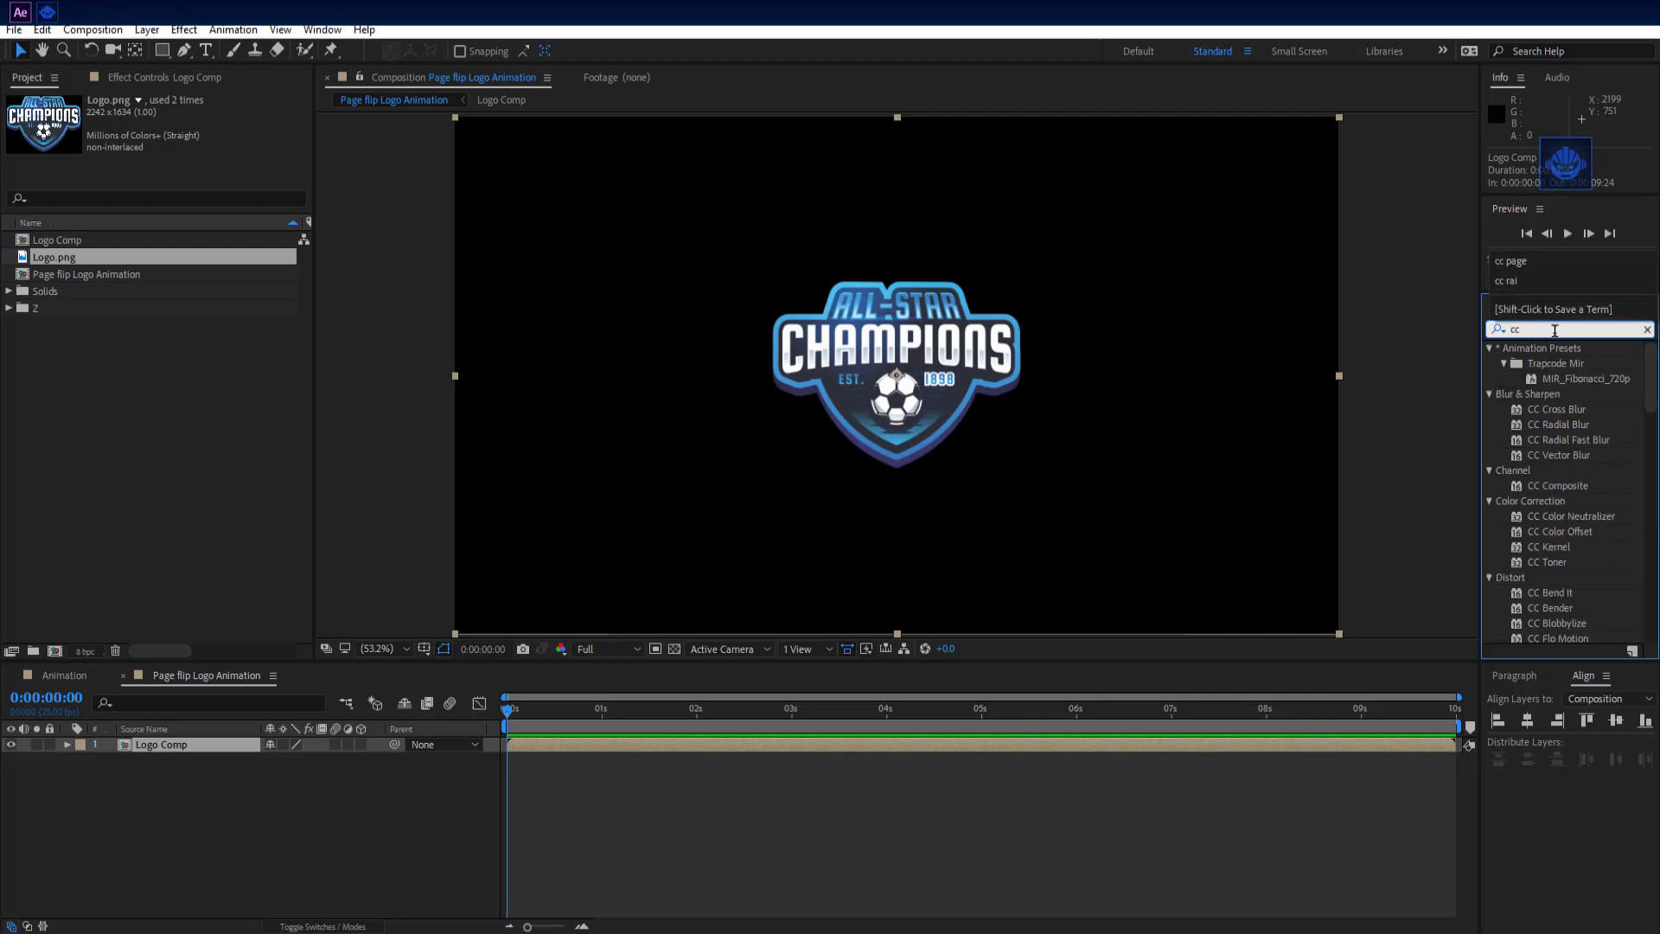
{"action": "type", "text": " page"}
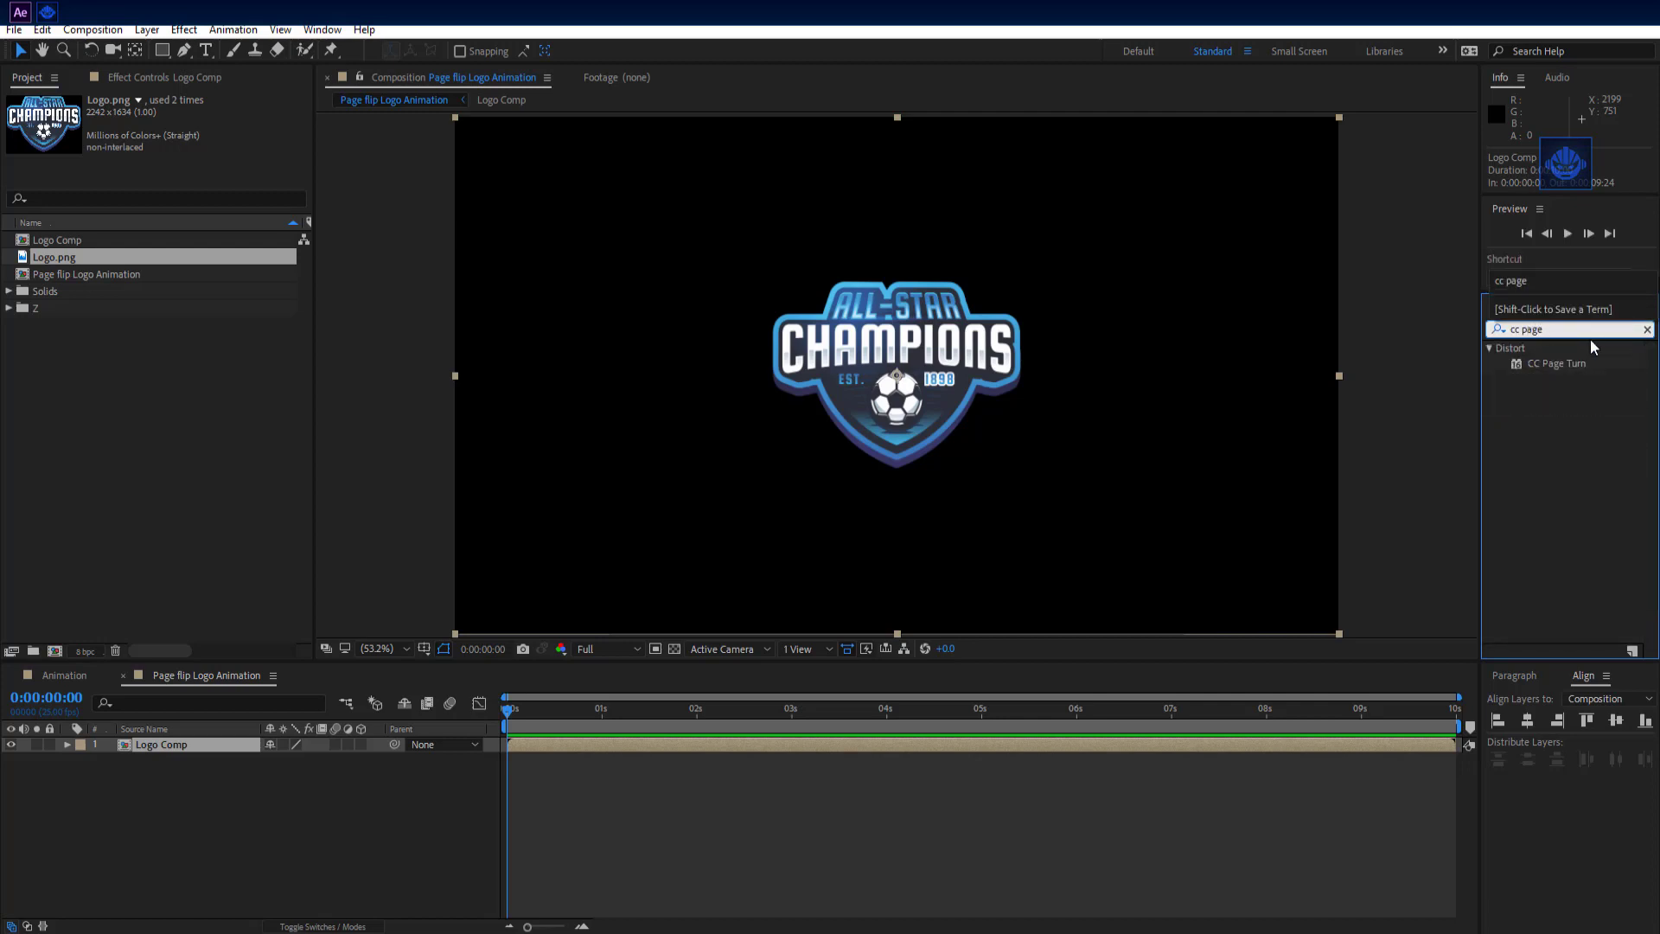
{"action": "left_click_drag", "start_coordinate": [1557, 363], "coordinate": [184, 744]}
{"action": "left_click", "coordinate": [230, 821]}
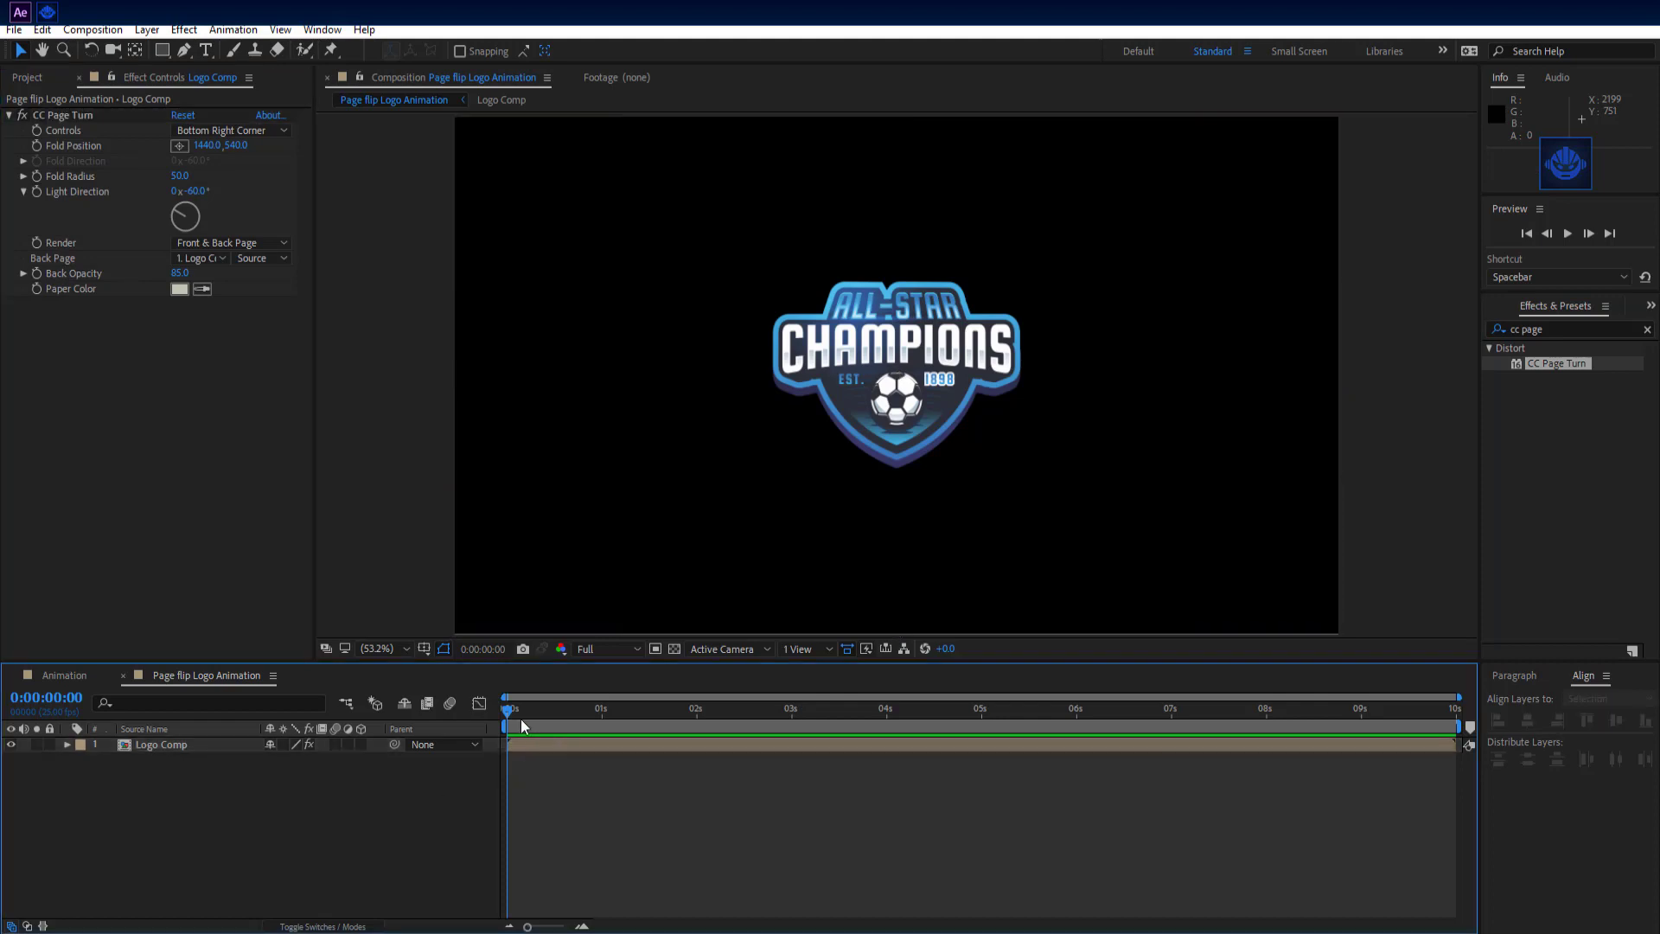
- At 0:00:00:15, enable keyframes for Fold Position and Fold Radius, and move the fold point to about 220, 854
{"action": "left_click_drag", "start_coordinate": [509, 715], "coordinate": [568, 723]}
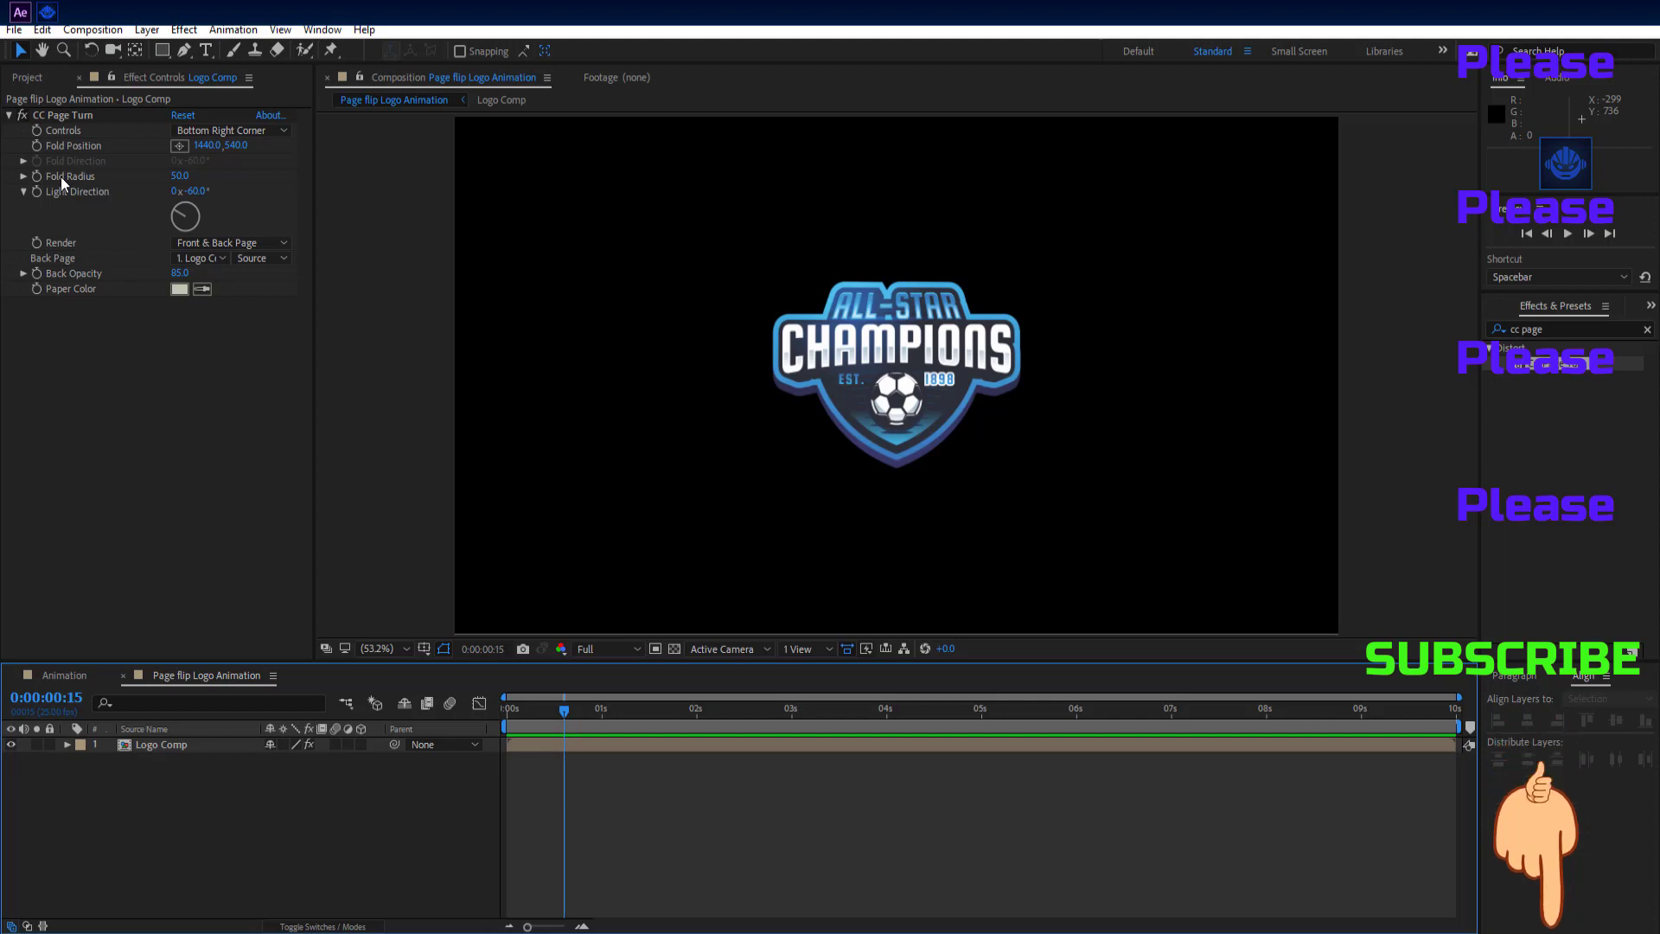
{"action": "left_click", "coordinate": [38, 175]}
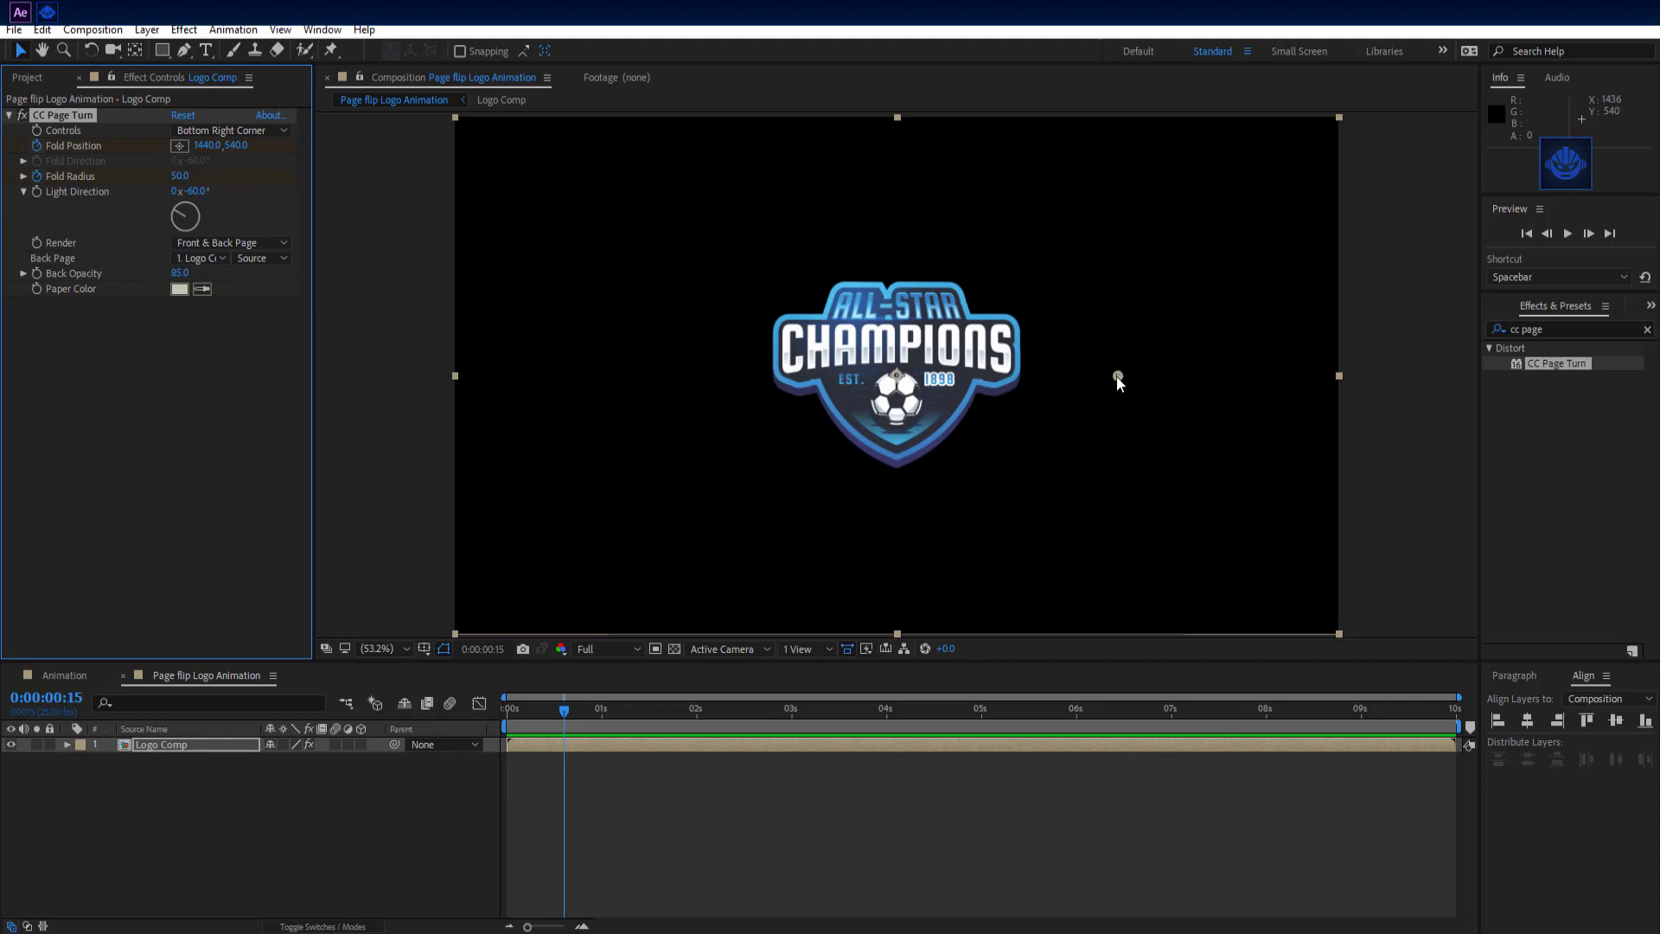
{"action": "scroll", "coordinate": [1117, 377], "scroll_direction": "down", "scroll_amount": 1}
{"action": "left_click_drag", "start_coordinate": [1098, 375], "coordinate": [573, 516]}
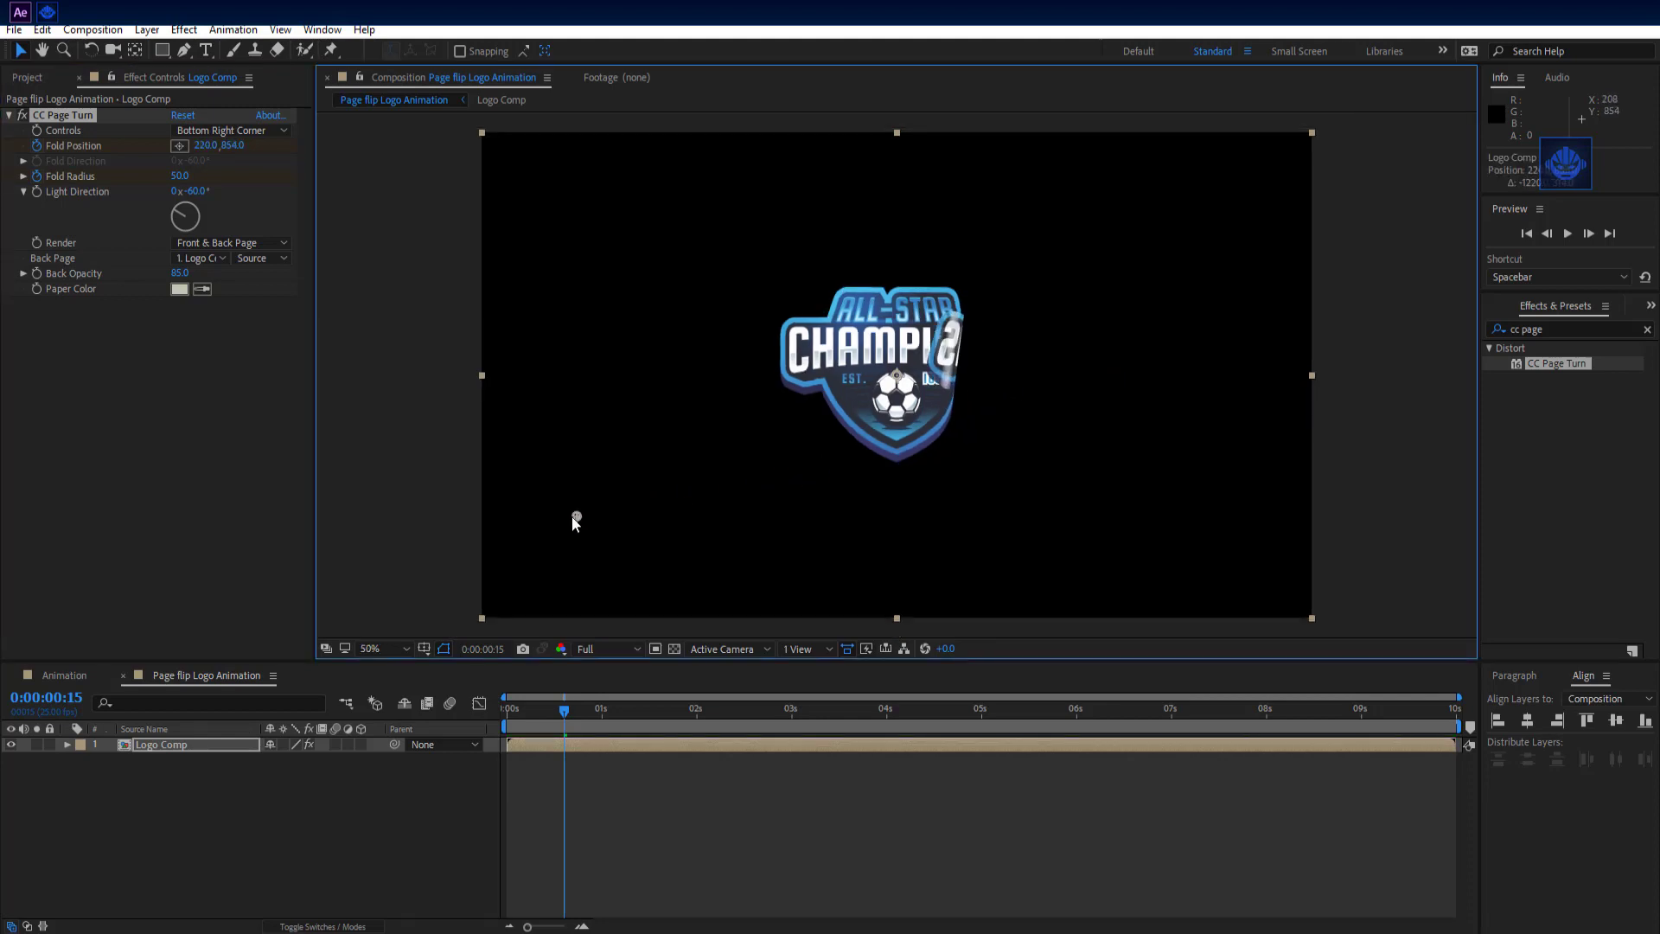
- Set the page turn to fold from the Top Right Corner and move its fold point outside the frame to about -644, 964
{"action": "left_click", "coordinate": [238, 131]}
{"action": "left_click", "coordinate": [227, 196]}
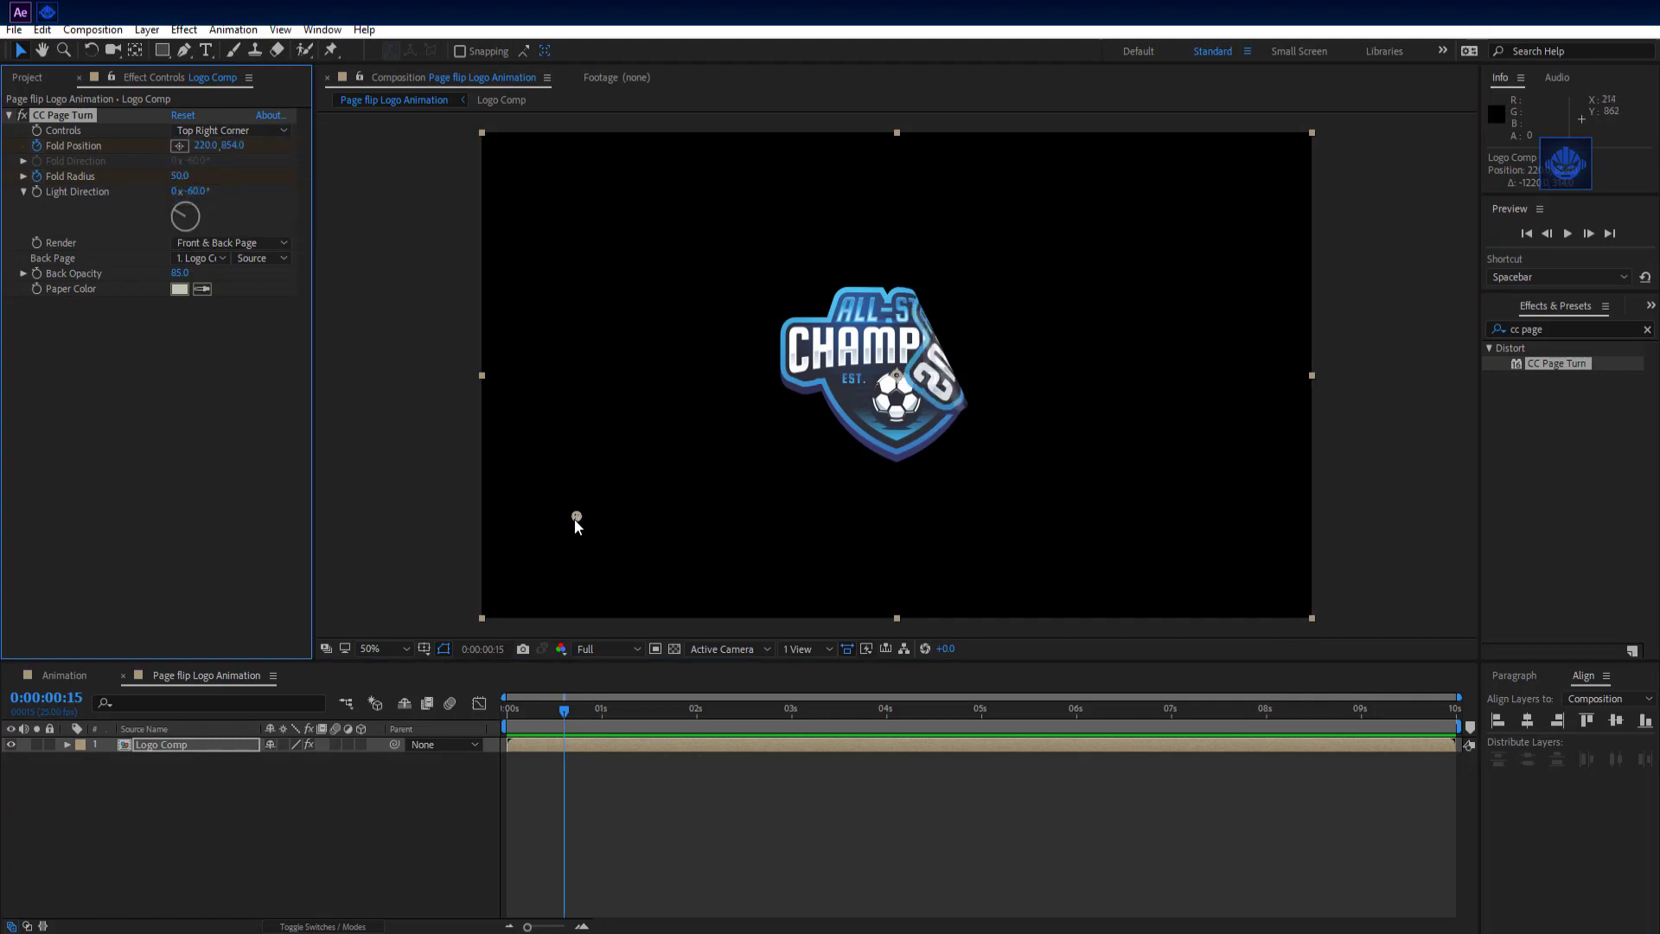
{"action": "left_click_drag", "start_coordinate": [575, 521], "coordinate": [340, 569]}
{"action": "key", "text": "comma"}
{"action": "key", "text": "comma"}
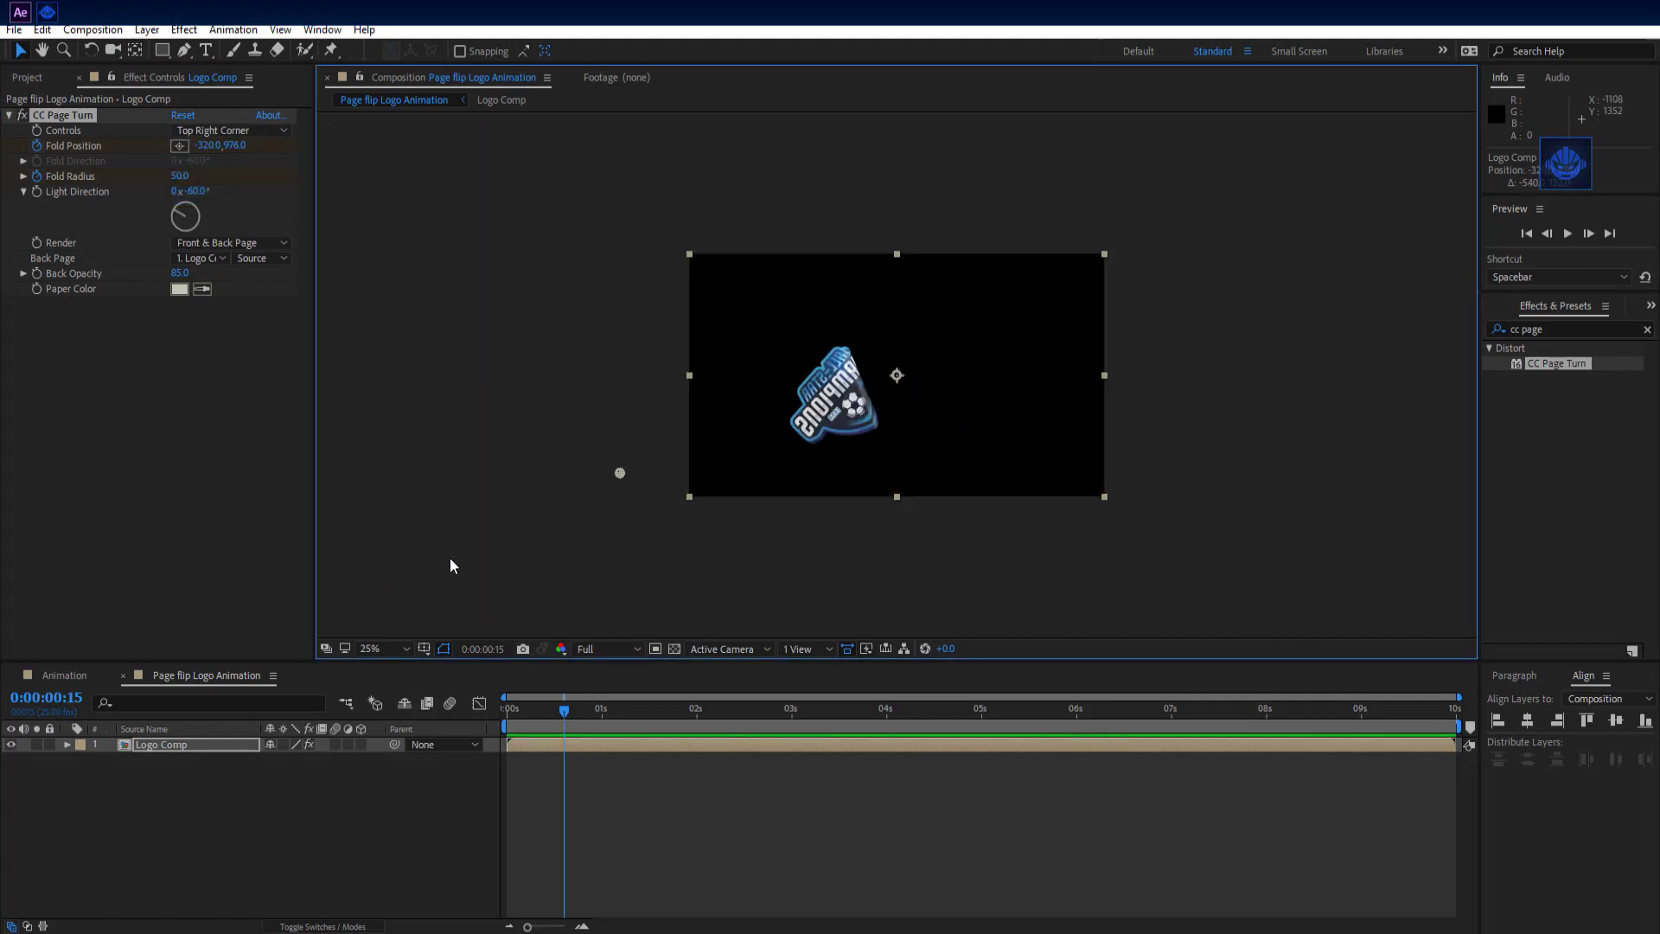
{"action": "left_click_drag", "start_coordinate": [621, 471], "coordinate": [552, 469]}
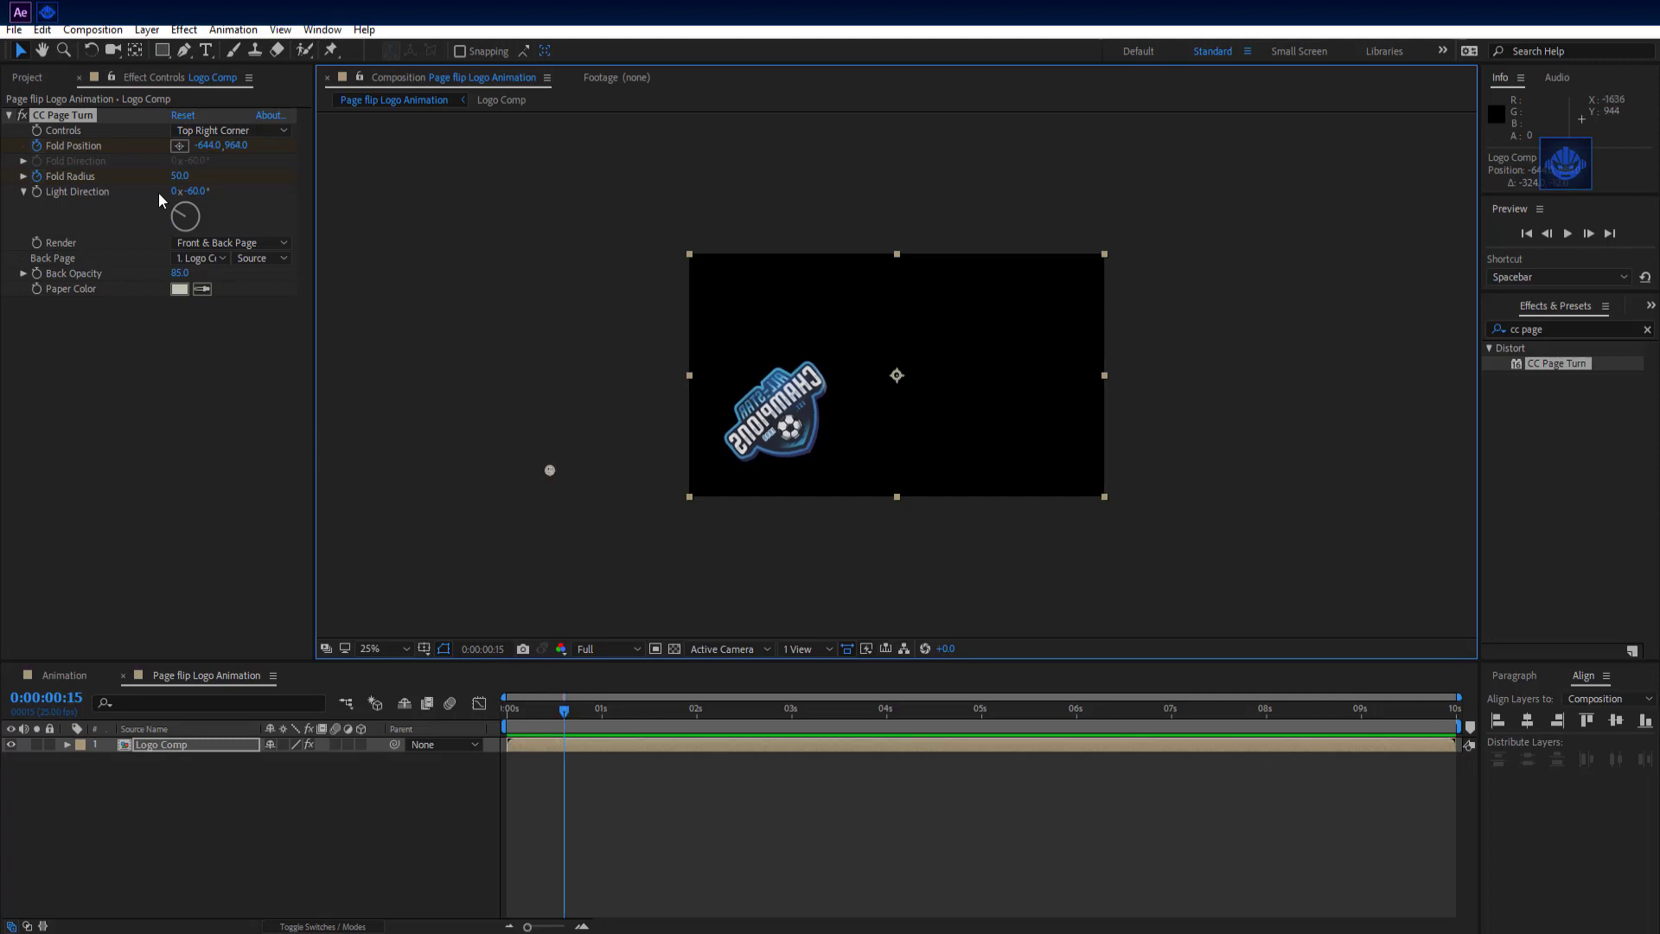
- Set the page turn's Fold Radius to 400 at the first keyframe
{"action": "left_click", "coordinate": [180, 176]}
{"action": "type", "text": "40"}
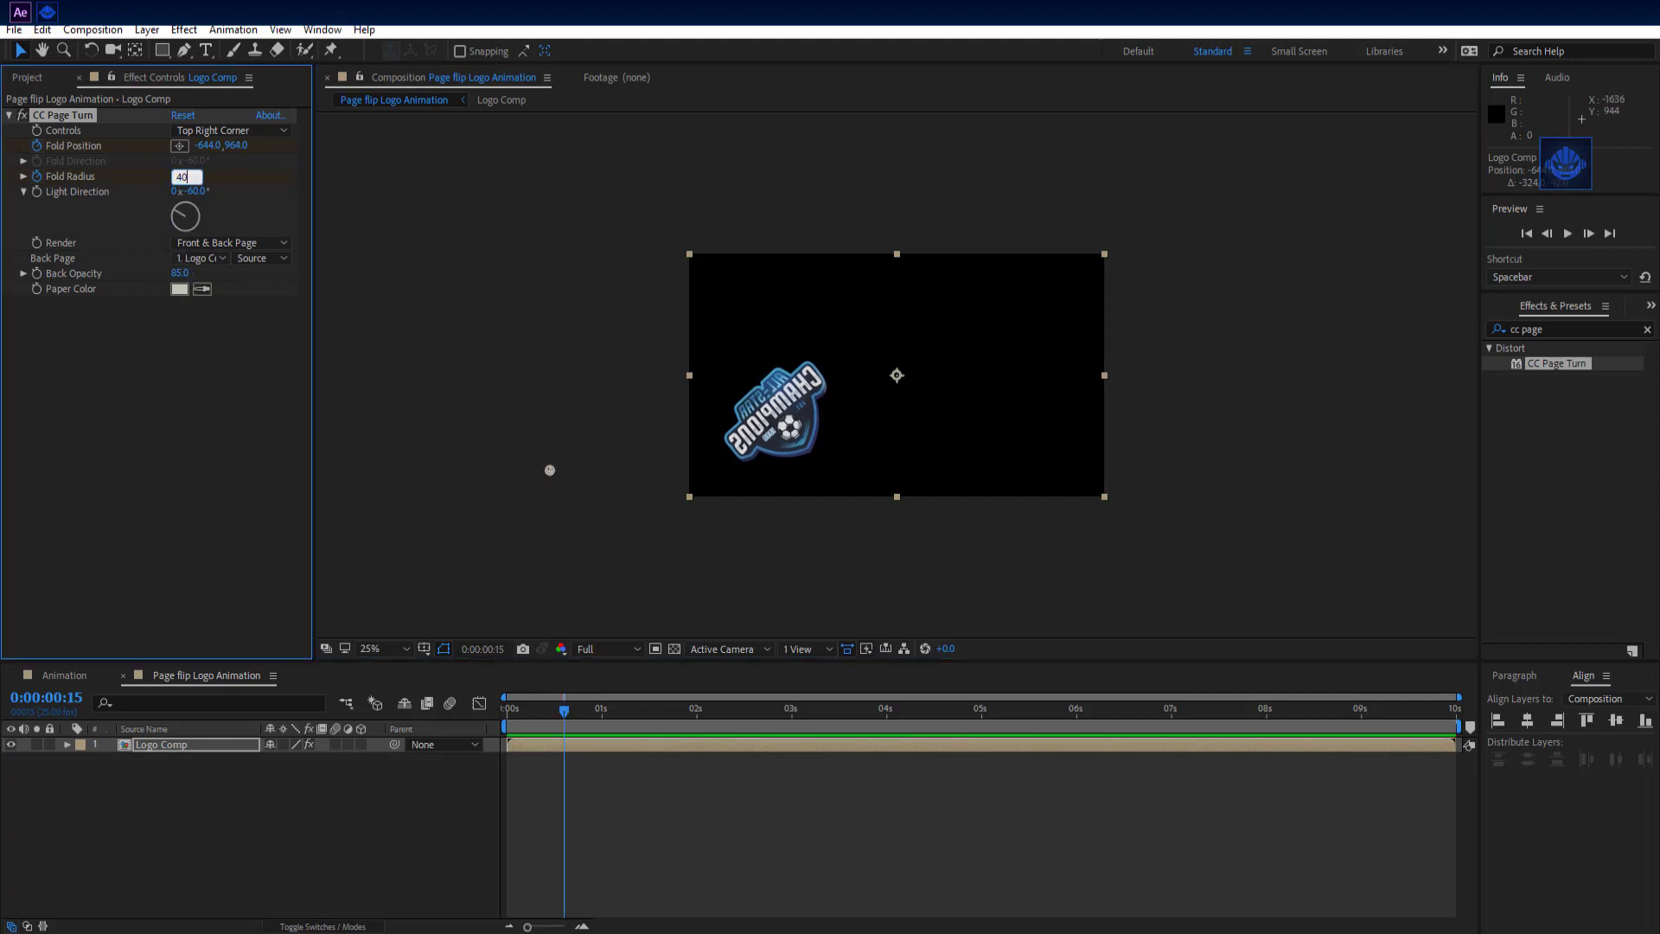
{"action": "type", "text": "0"}
{"action": "left_click", "coordinate": [201, 420]}
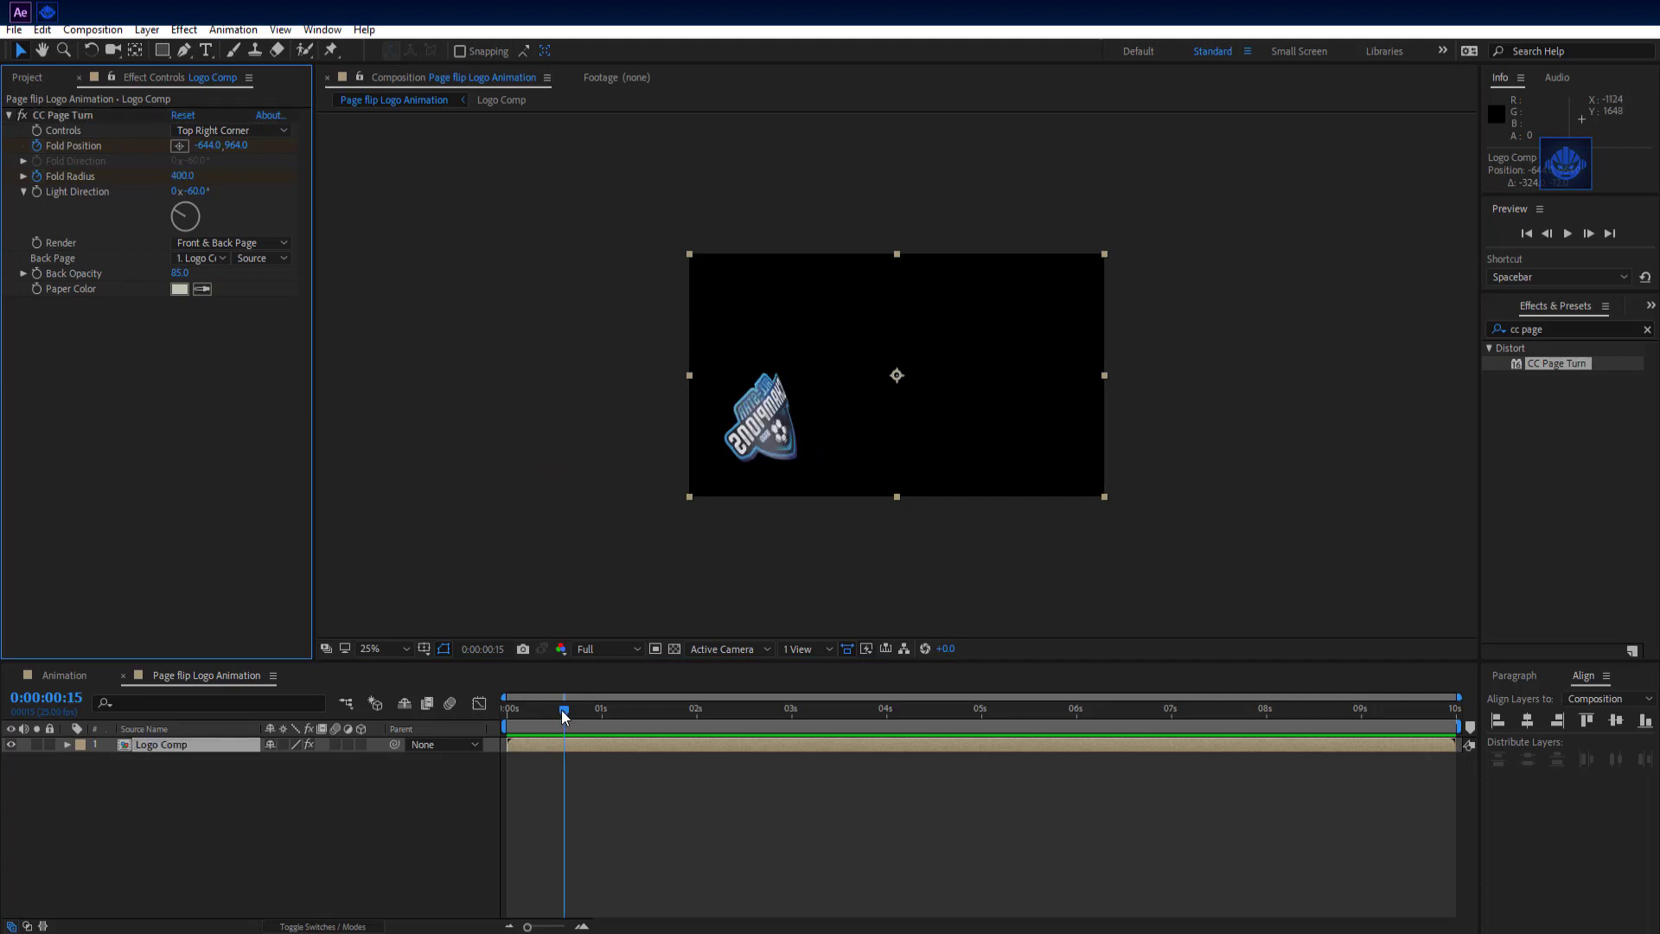
- At 0:00:02:00, set the page turn's Fold Radius to 50
{"action": "left_click_drag", "start_coordinate": [563, 709], "coordinate": [697, 718]}
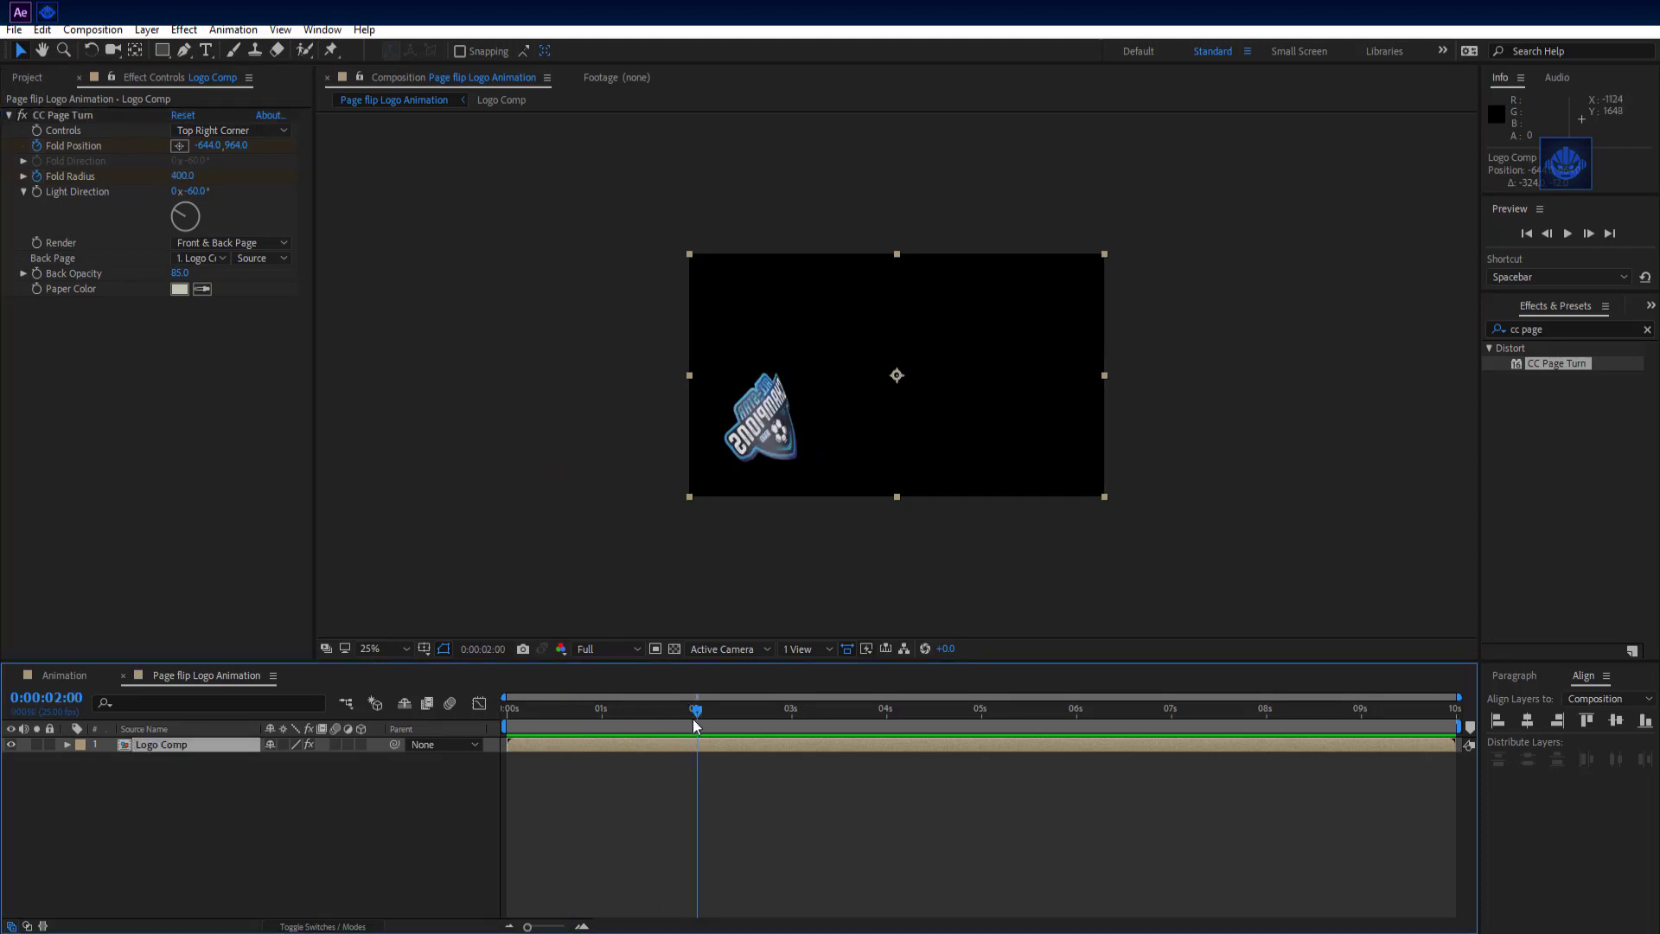
{"action": "left_click", "coordinate": [389, 650]}
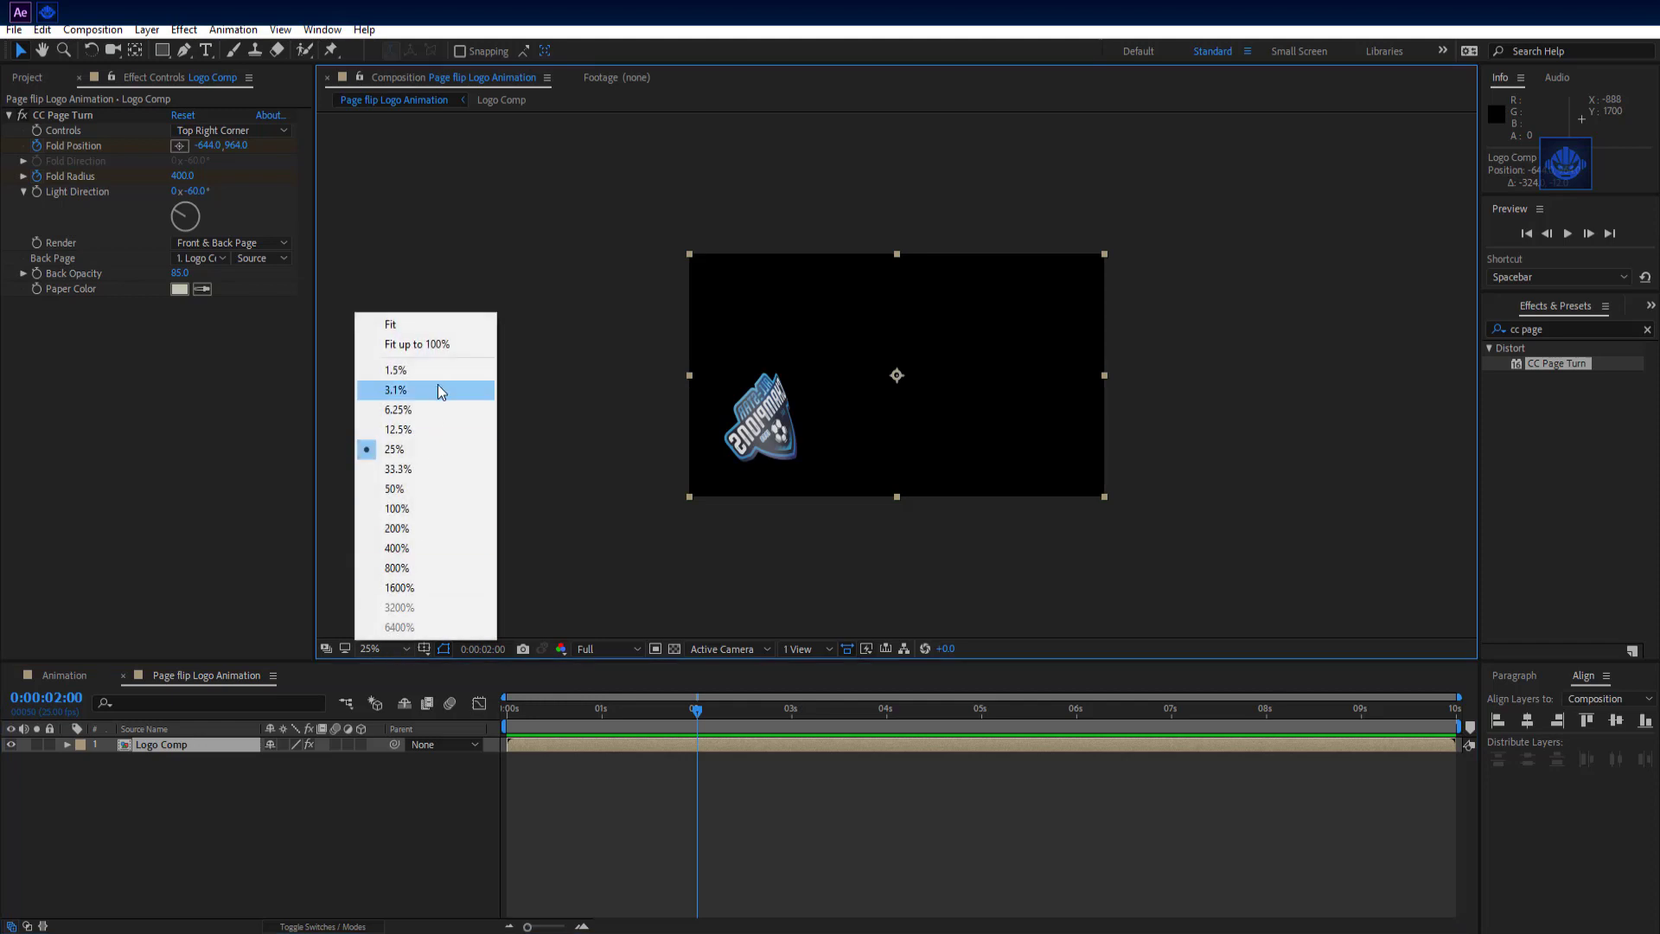
{"action": "left_click", "coordinate": [438, 345]}
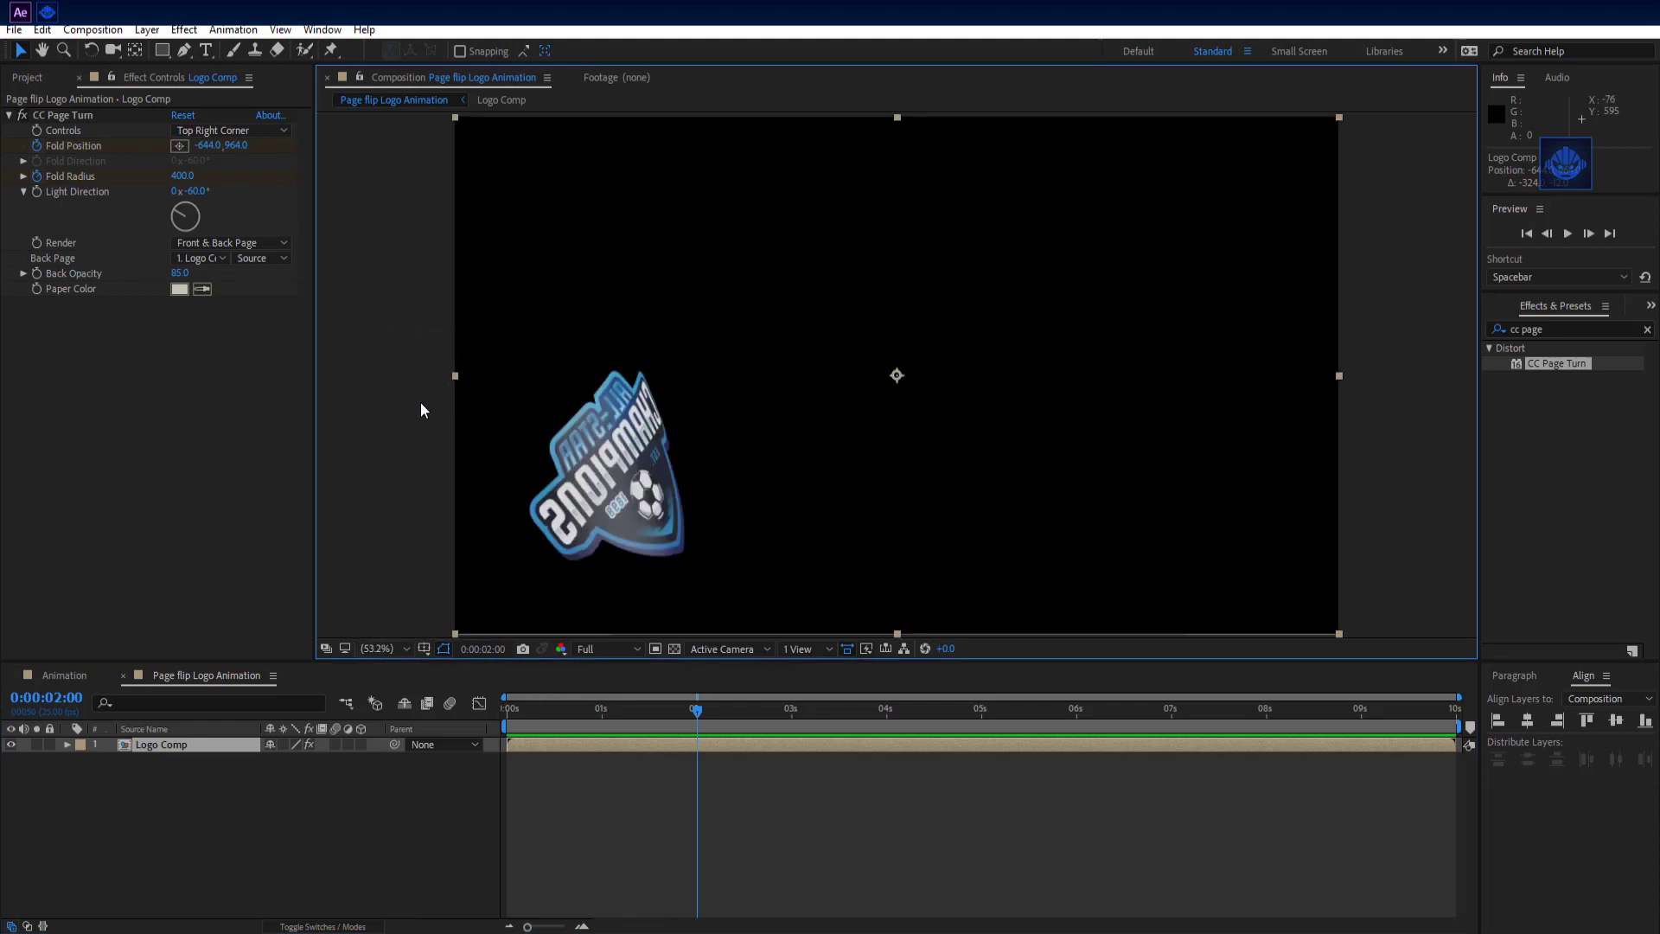
{"action": "left_click", "coordinate": [183, 176]}
{"action": "type", "text": "50"}
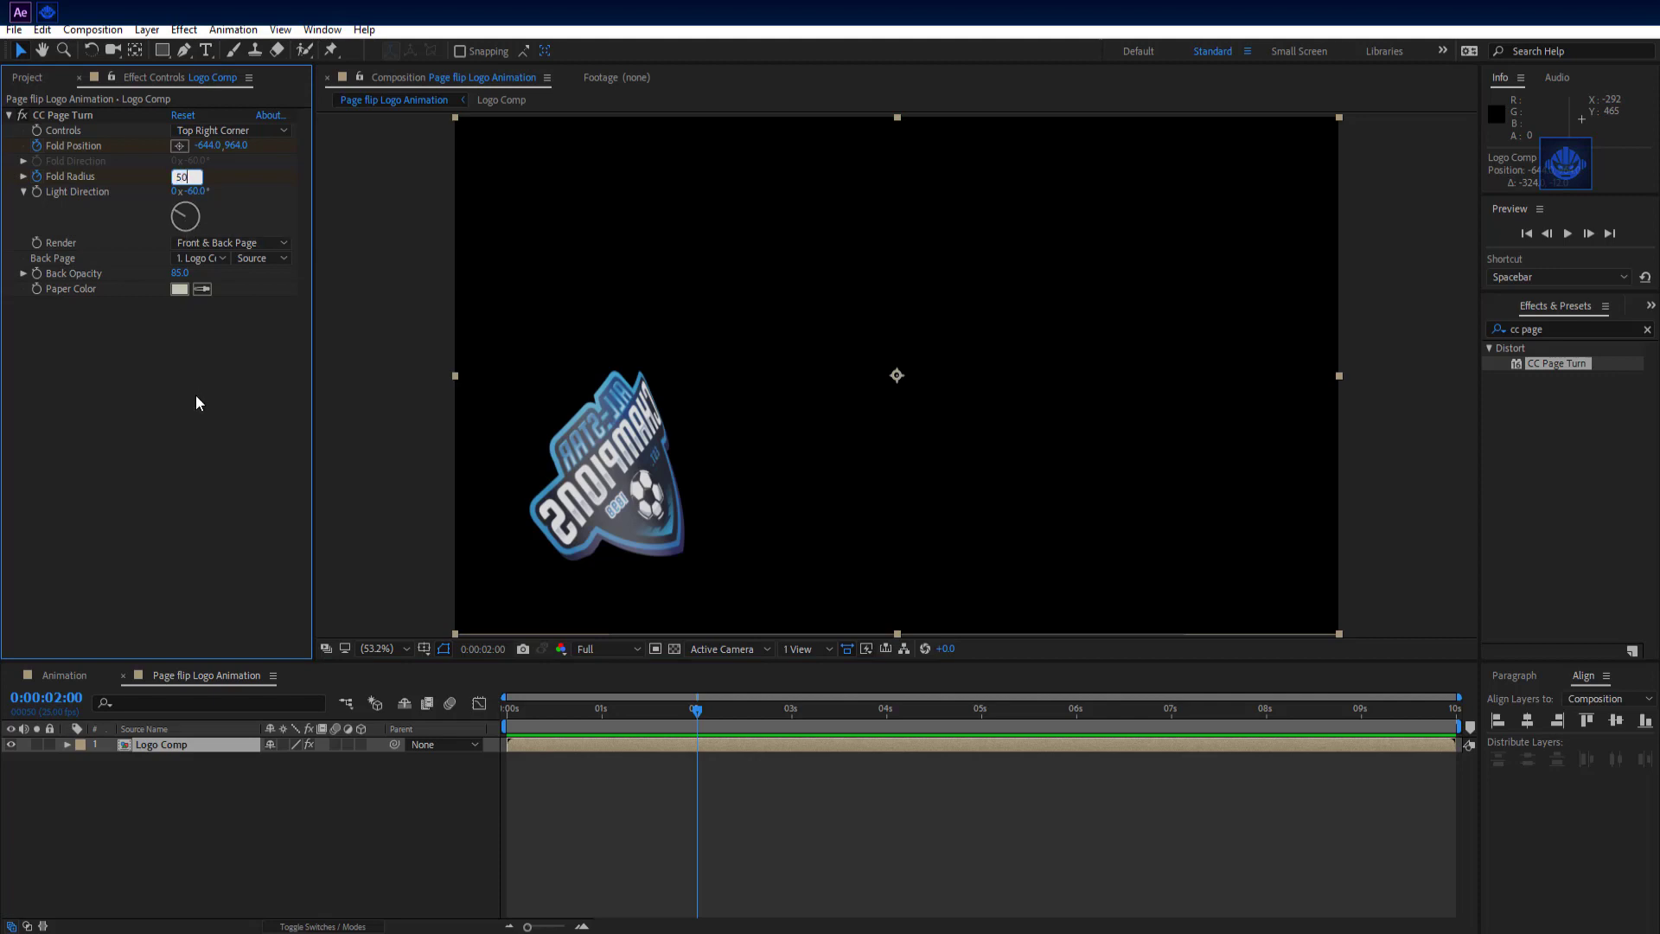
{"action": "key", "text": "Return"}
- Keyframe the fold point at the centre of the frame, about 956, 544, so the logo lies fully unfolded
{"action": "key", "text": "comma"}
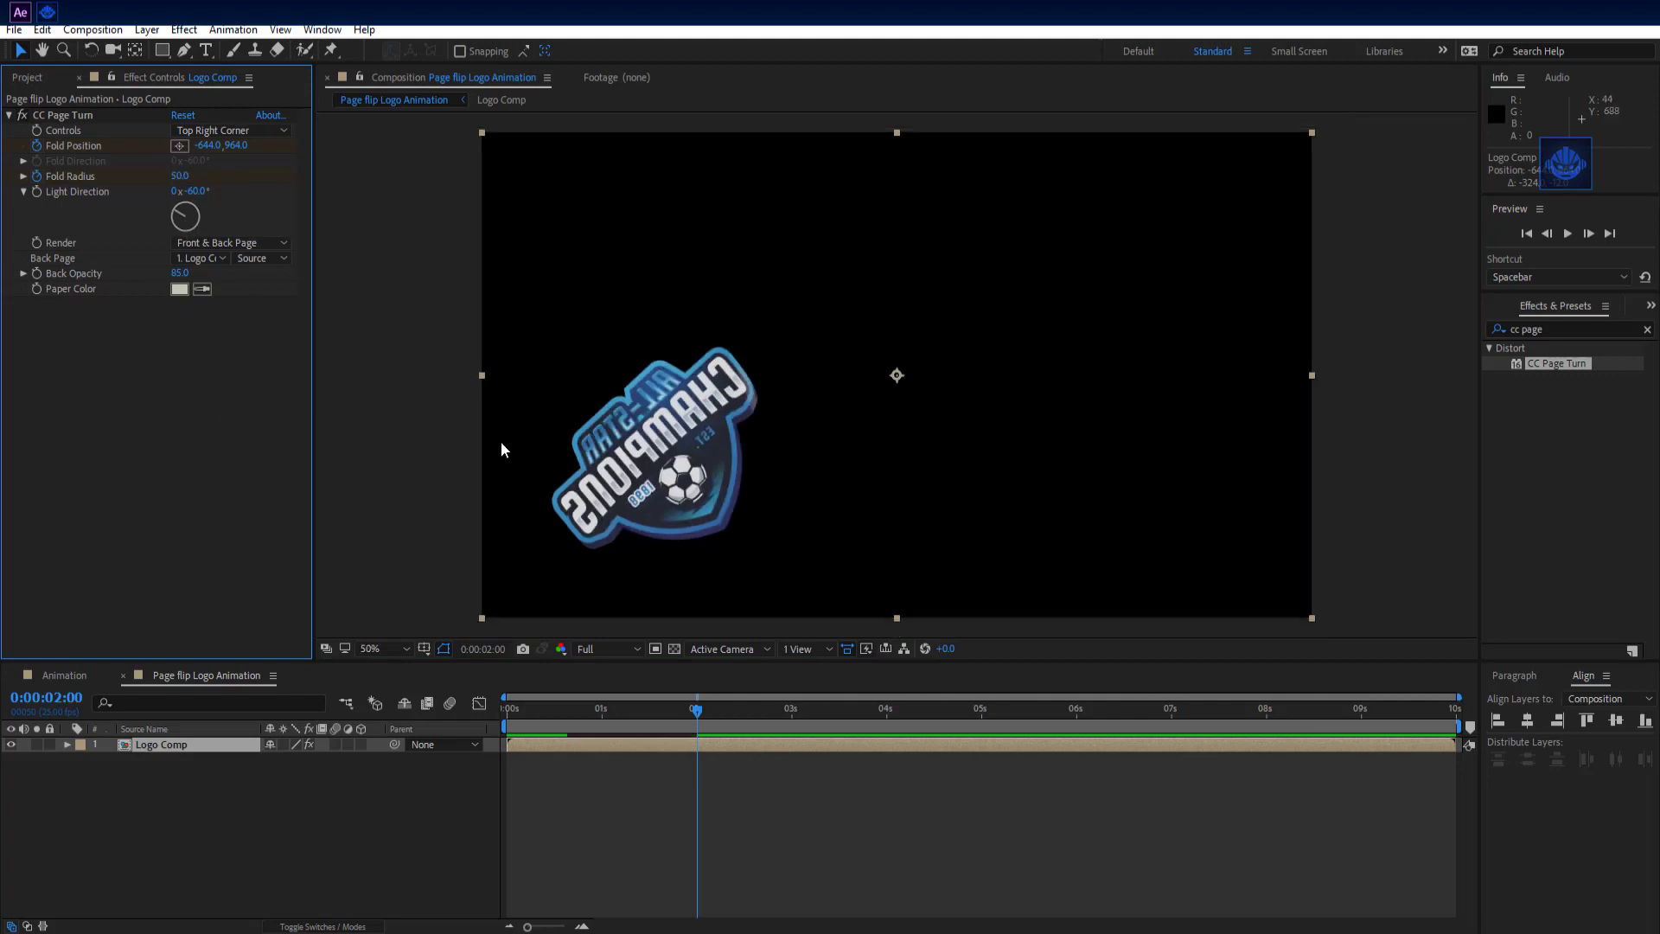
{"action": "key", "text": "comma"}
{"action": "left_click", "coordinate": [114, 113]}
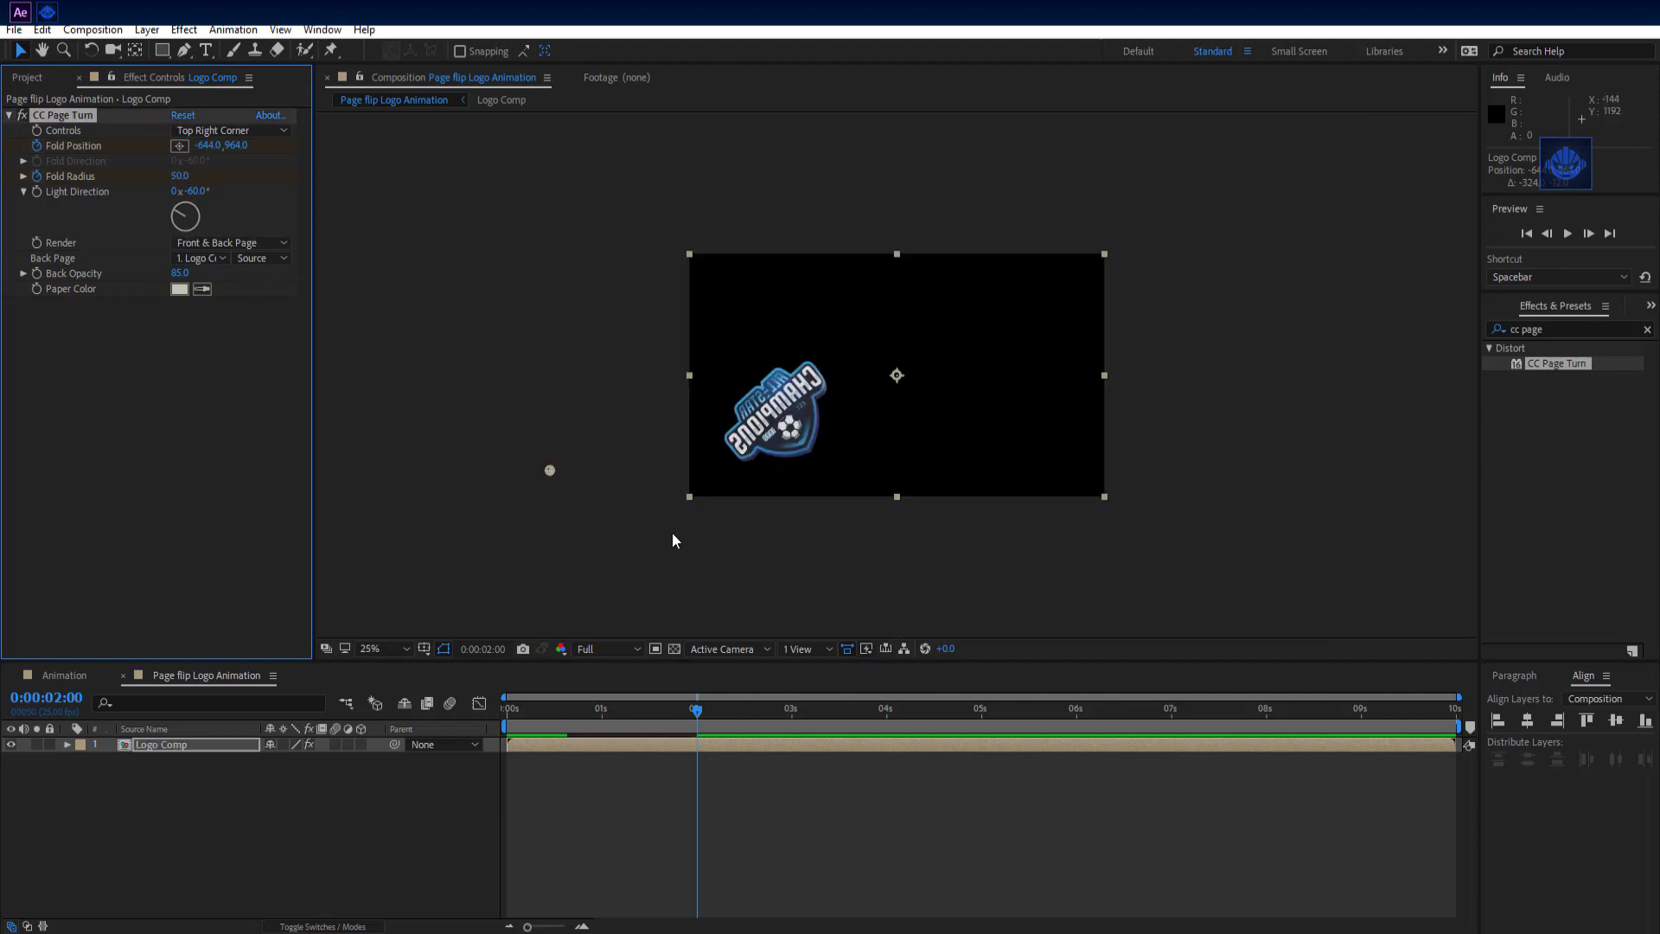
{"action": "left_click_drag", "start_coordinate": [550, 472], "coordinate": [897, 378]}
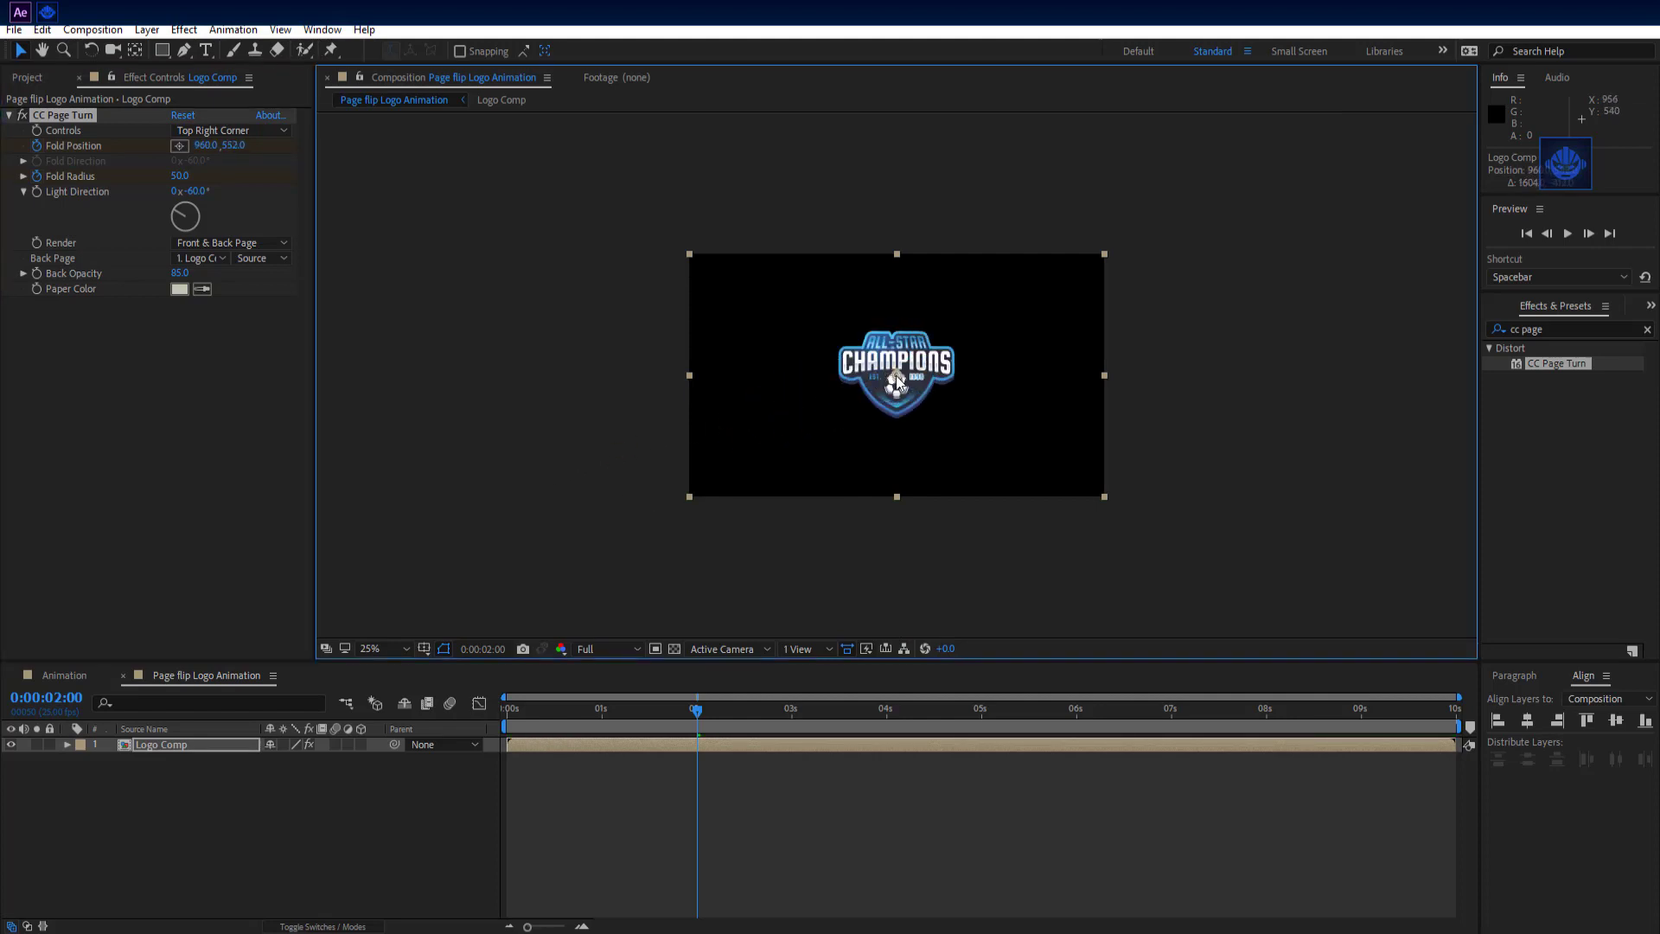
{"action": "left_click", "coordinate": [380, 648]}
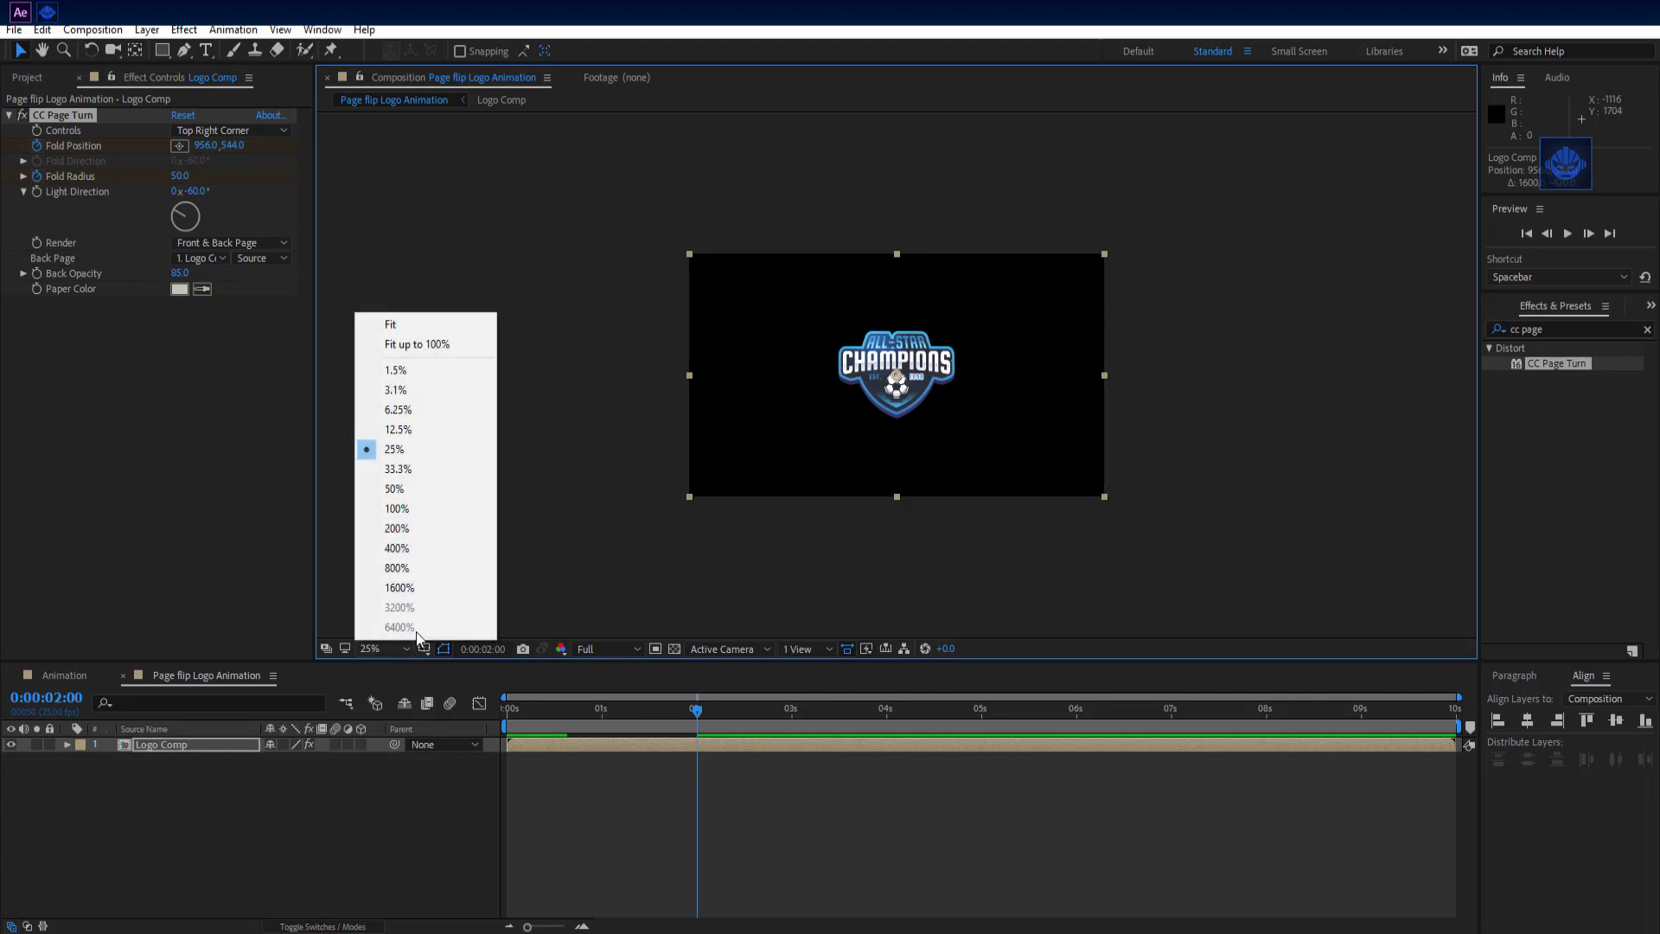
{"action": "left_click", "coordinate": [470, 353]}
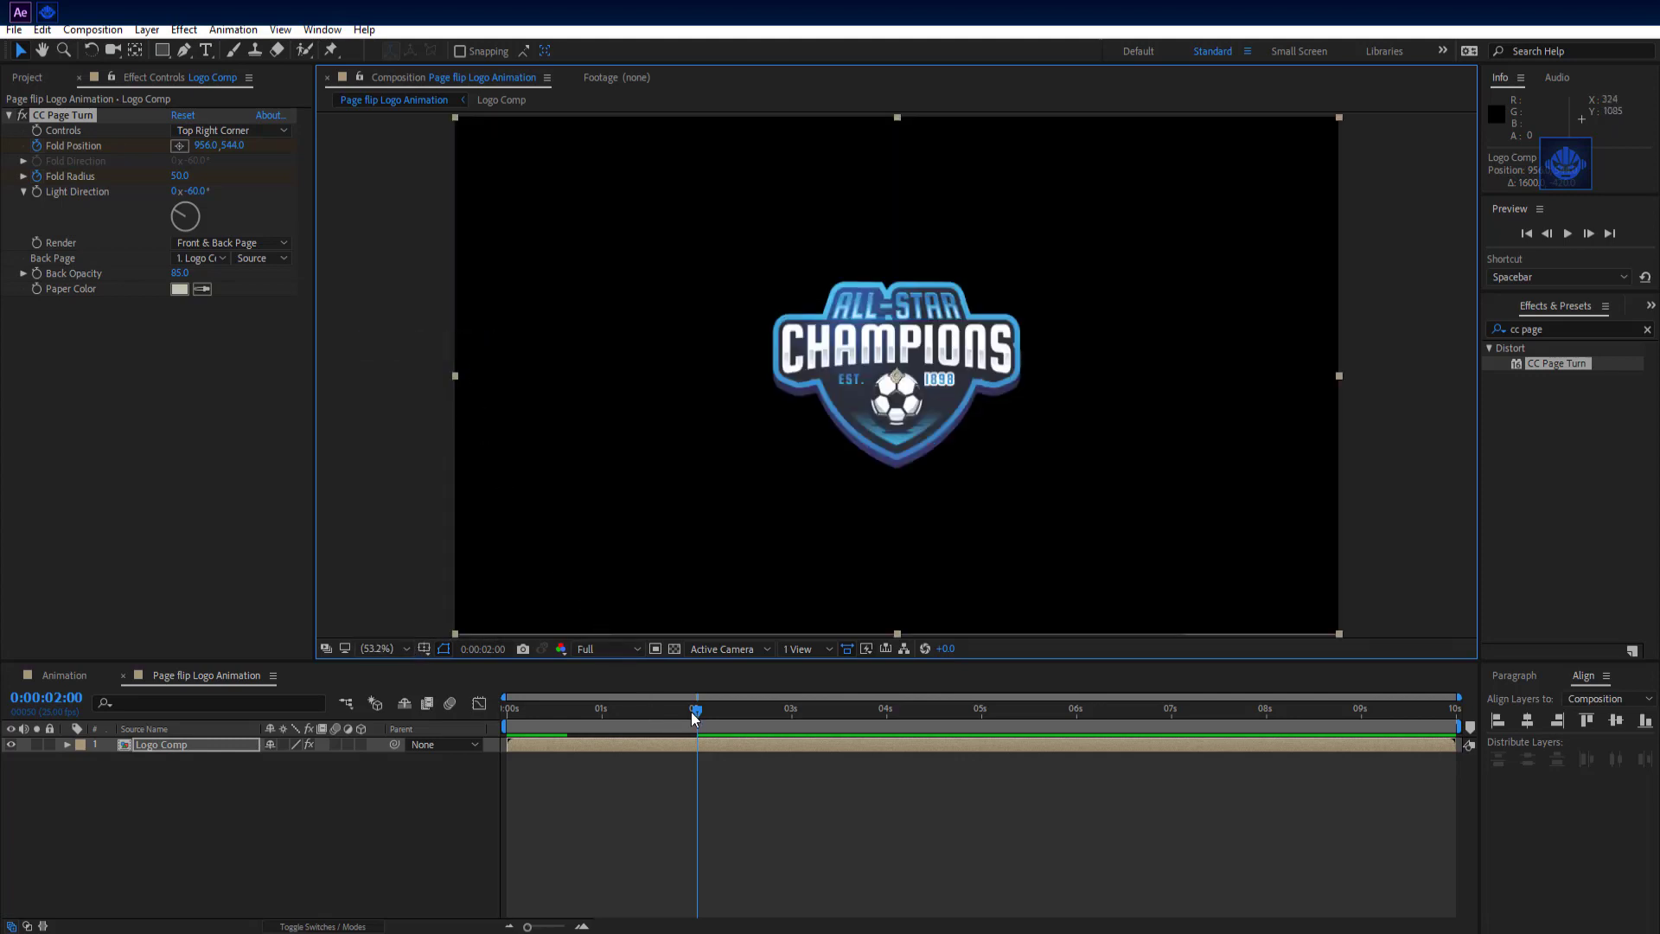
- Apply Easy Ease to all Fold Position and Fold Radius keyframes of Logo Comp and show their curves in the Graph Editor
{"action": "left_click", "coordinate": [222, 741]}
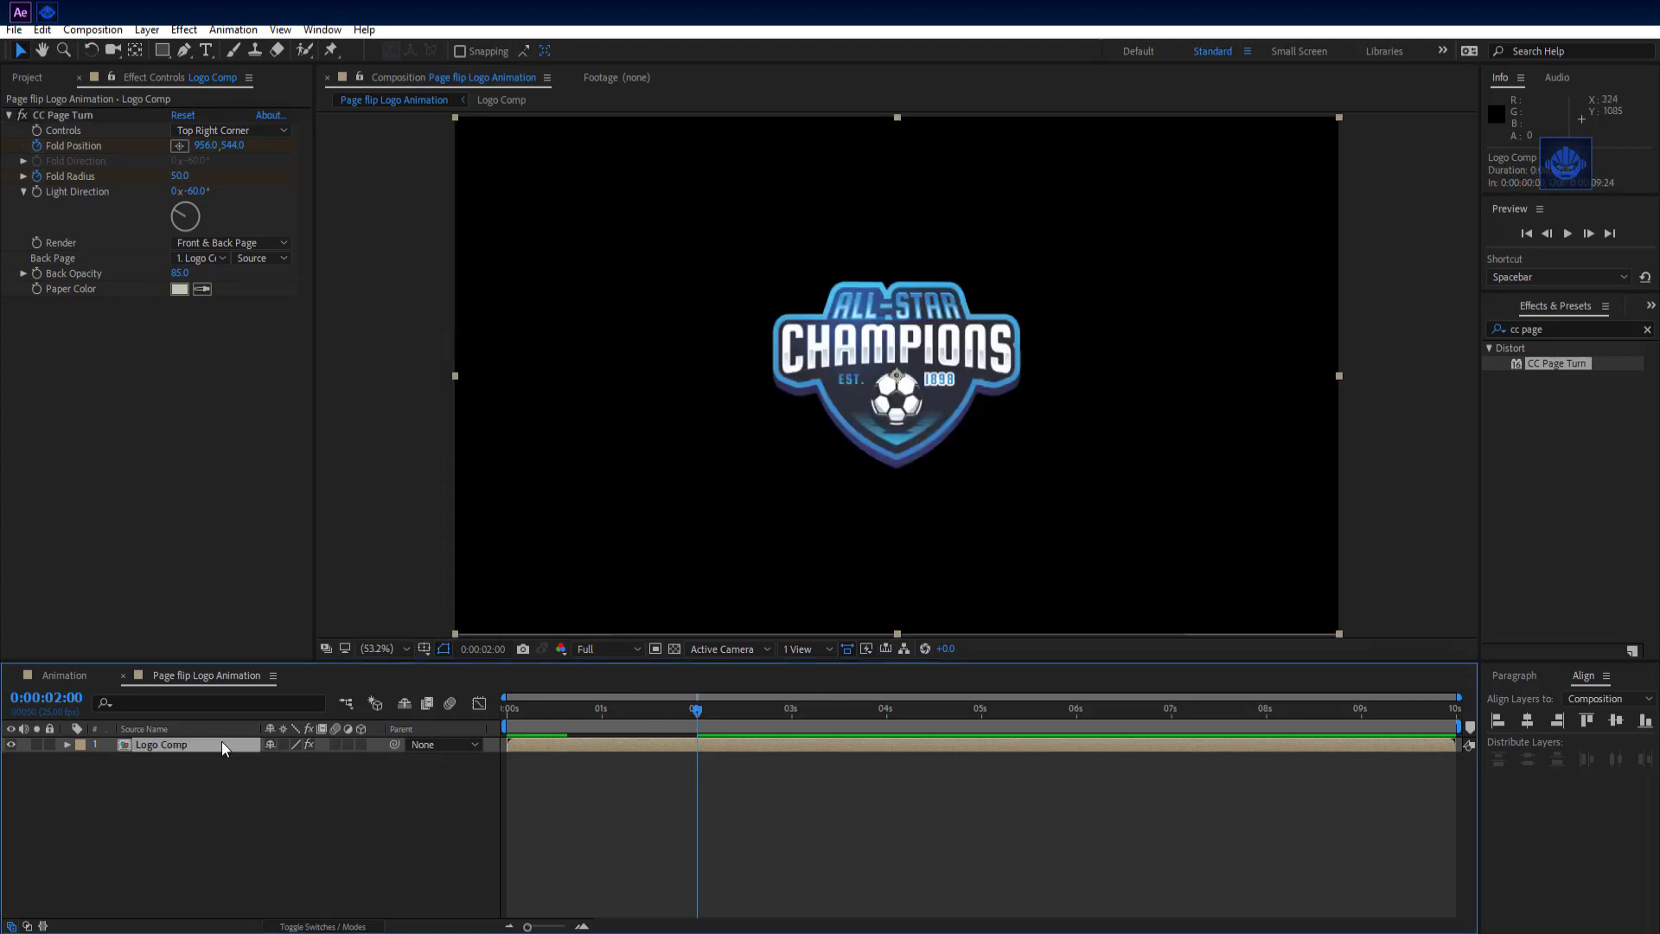
{"action": "key", "text": "u"}
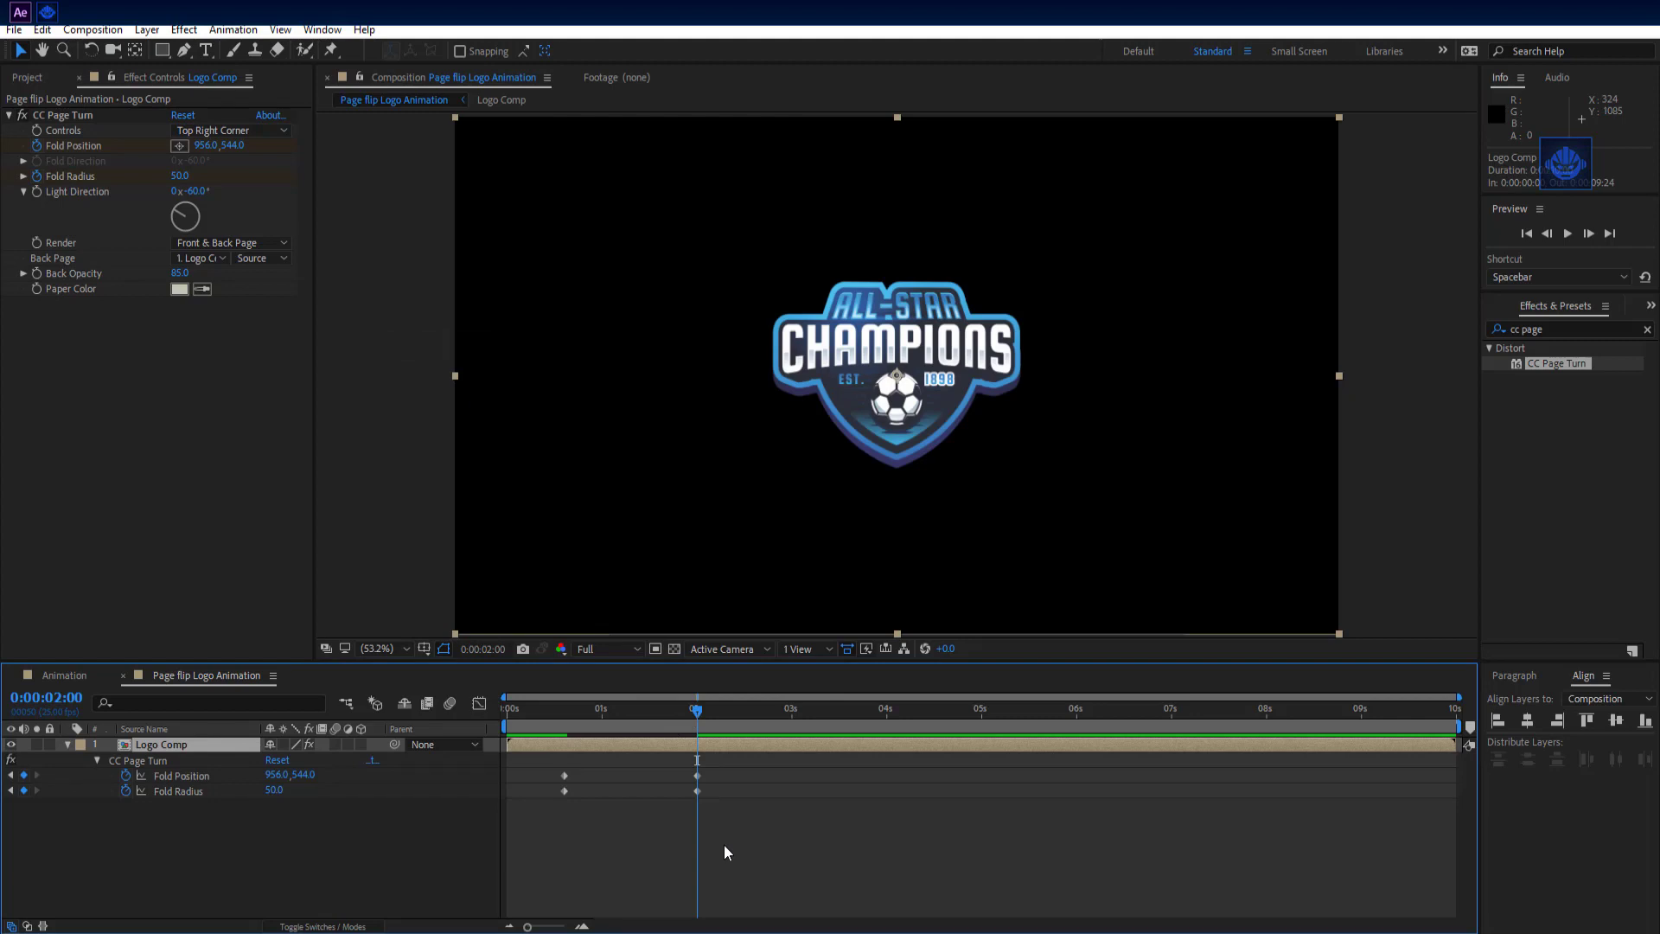
{"action": "left_click_drag", "start_coordinate": [724, 844], "coordinate": [542, 766]}
{"action": "key", "text": "F9"}
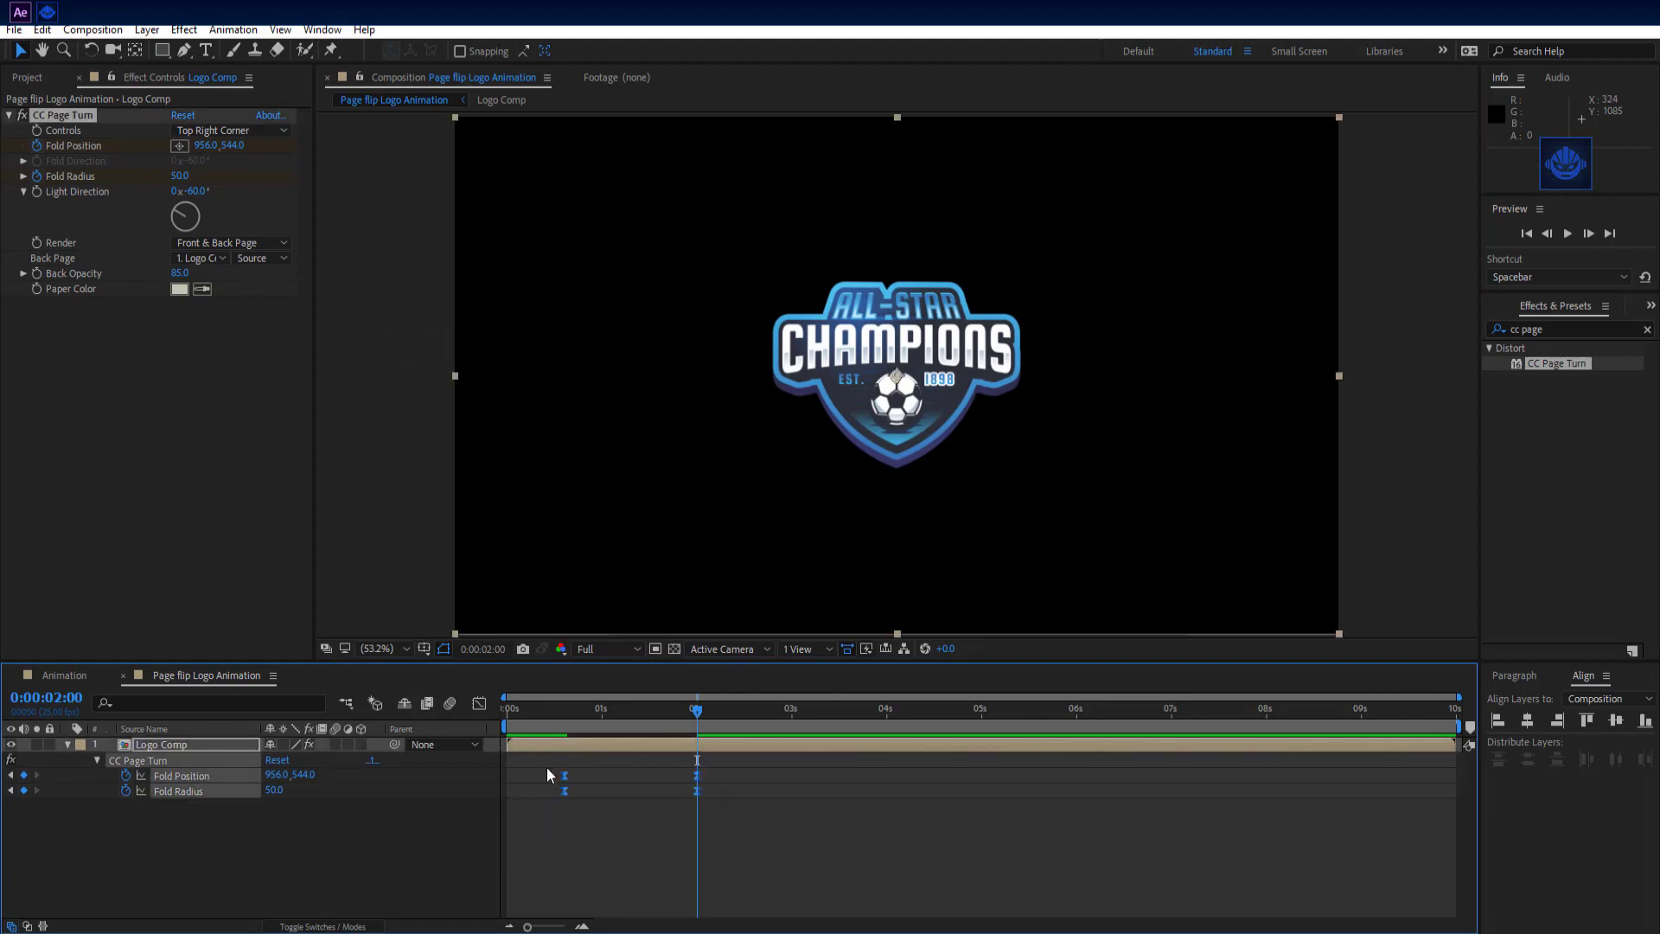
{"action": "left_click", "coordinate": [478, 705]}
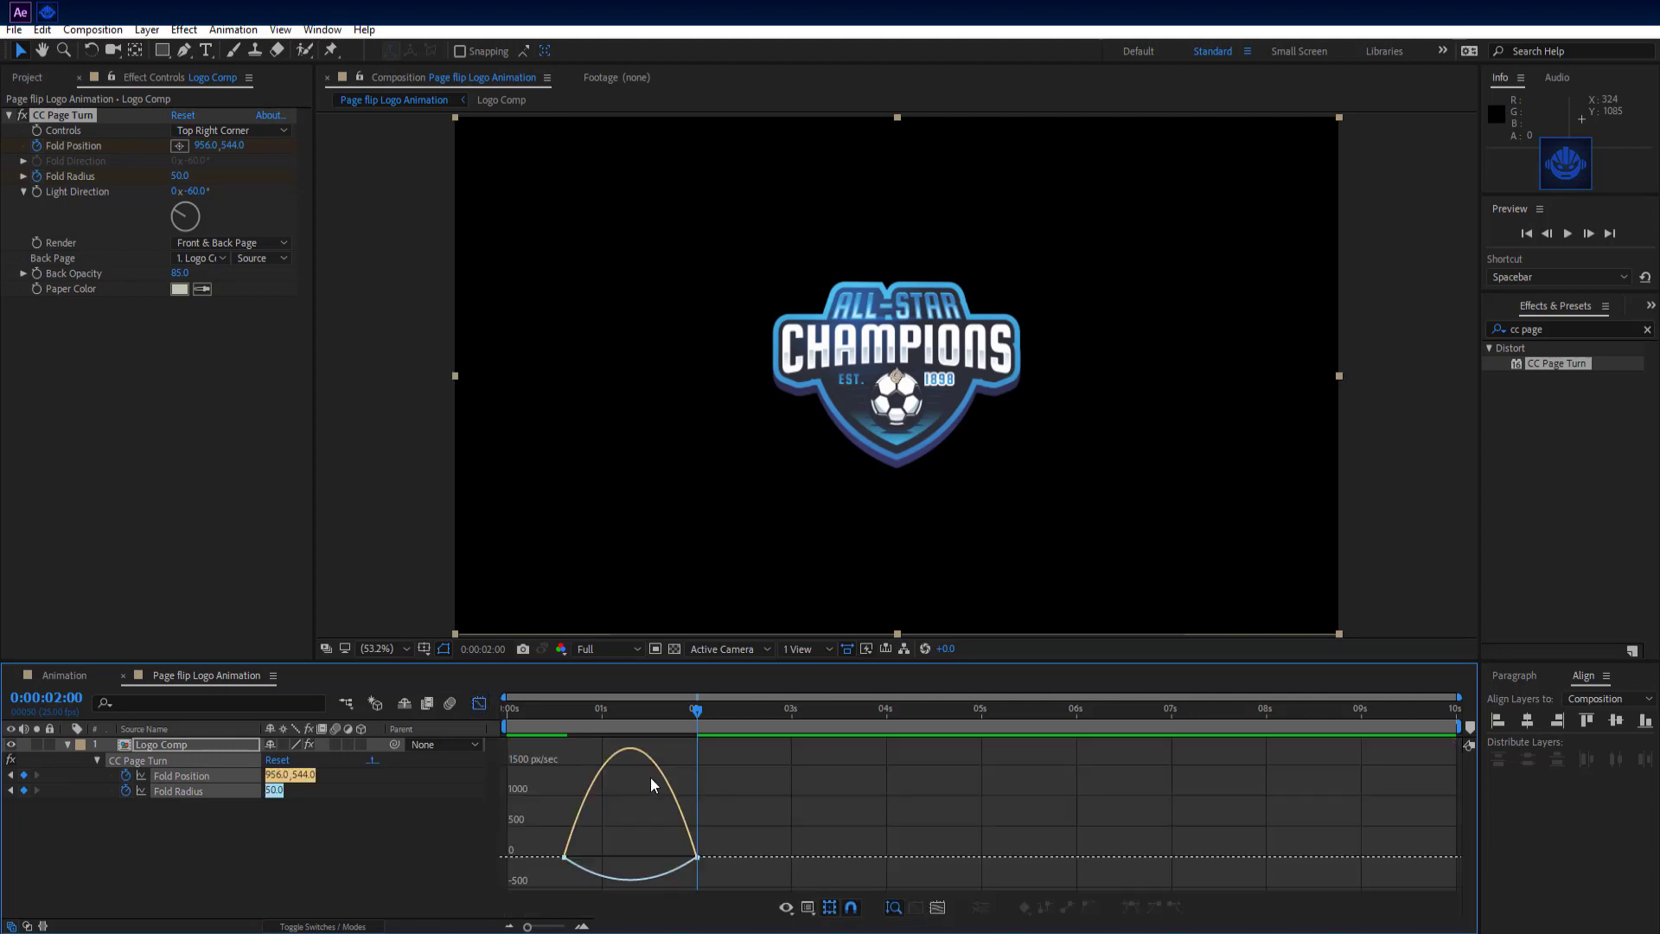
- Lengthen the incoming ease of the last Fold Position and Fold Radius keyframes for a fast start and slow finish, and leave the Graph Editor
{"action": "left_click_drag", "start_coordinate": [761, 842], "coordinate": [545, 882]}
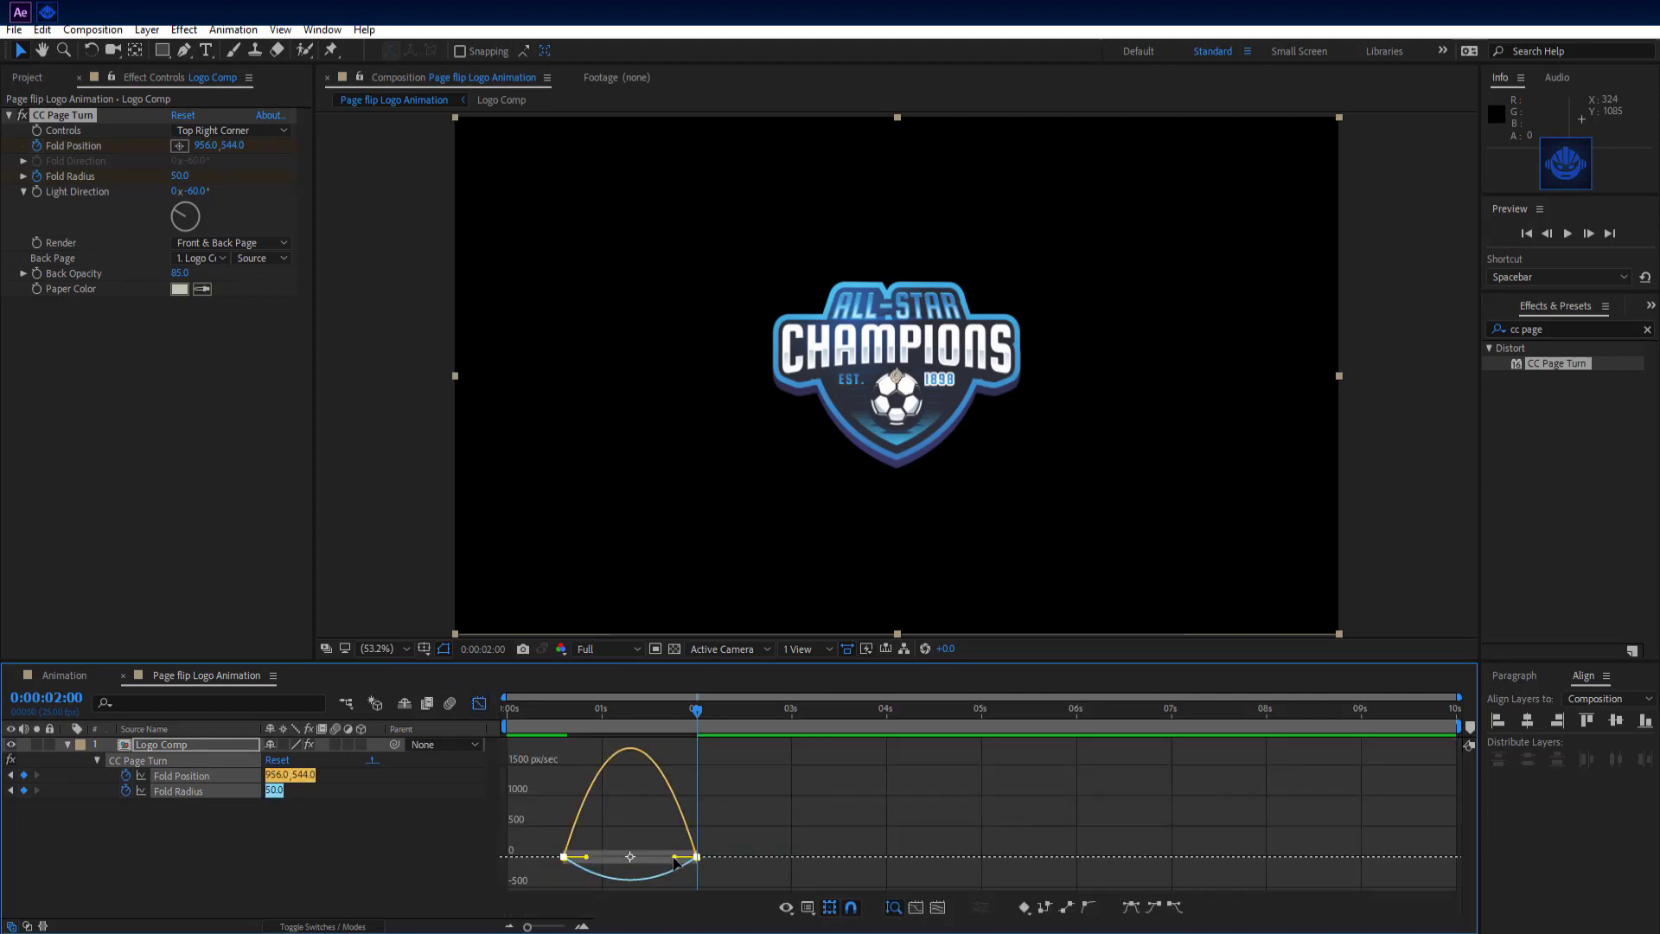
{"action": "left_click_drag", "start_coordinate": [675, 857], "coordinate": [631, 859]}
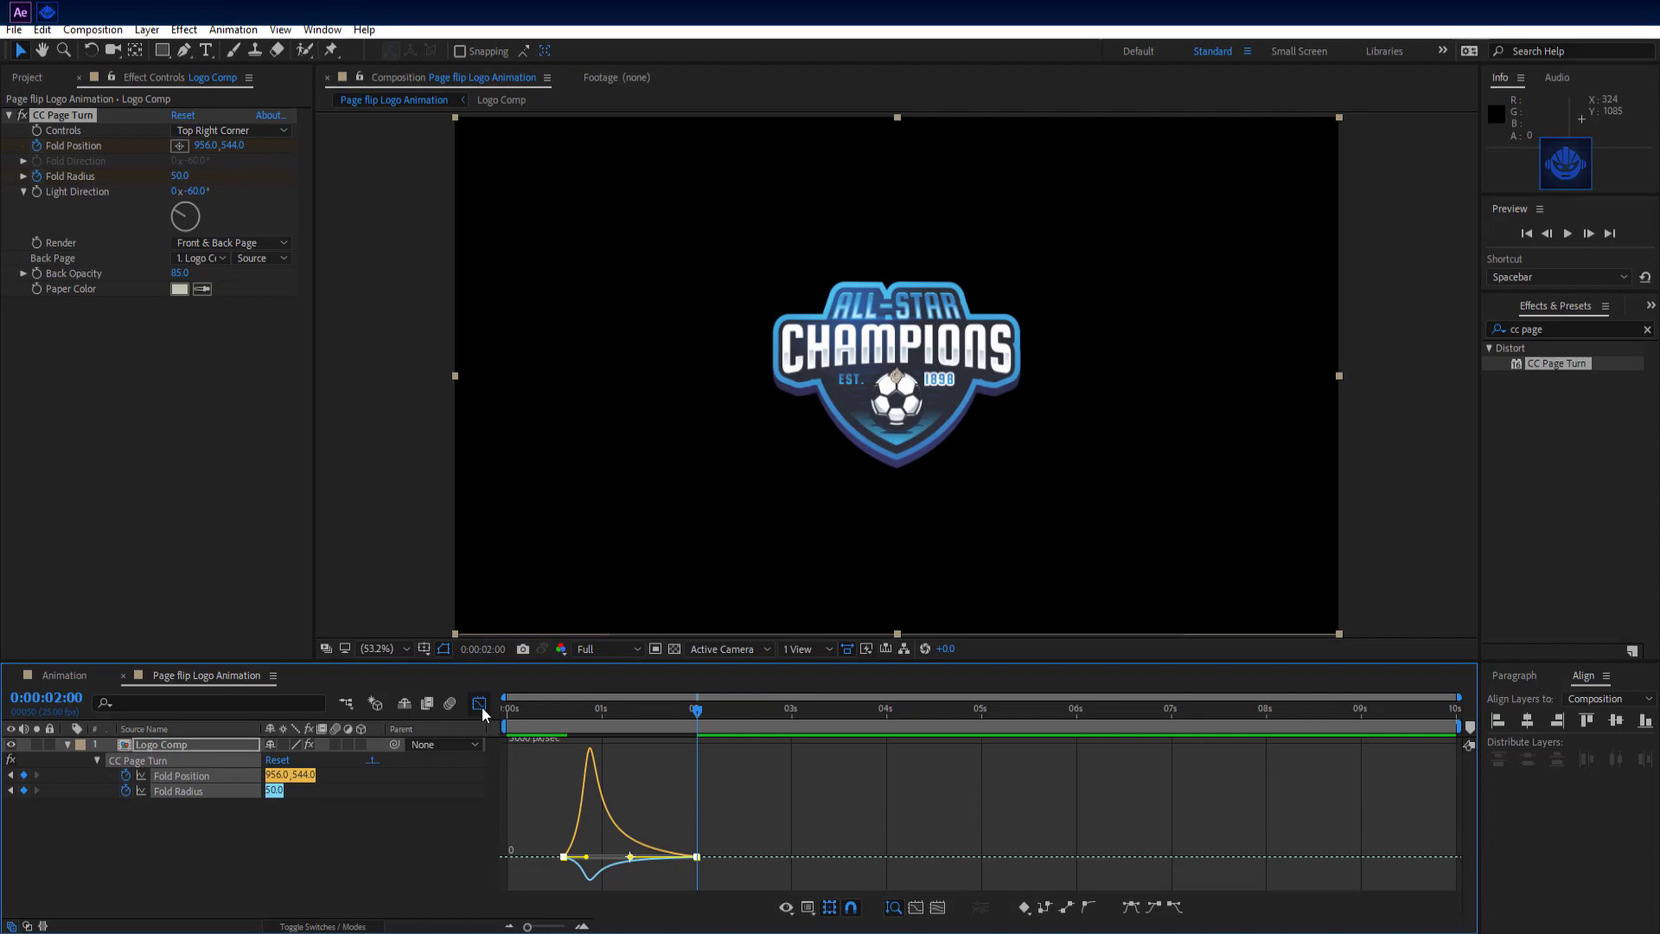
{"action": "left_click", "coordinate": [479, 705]}
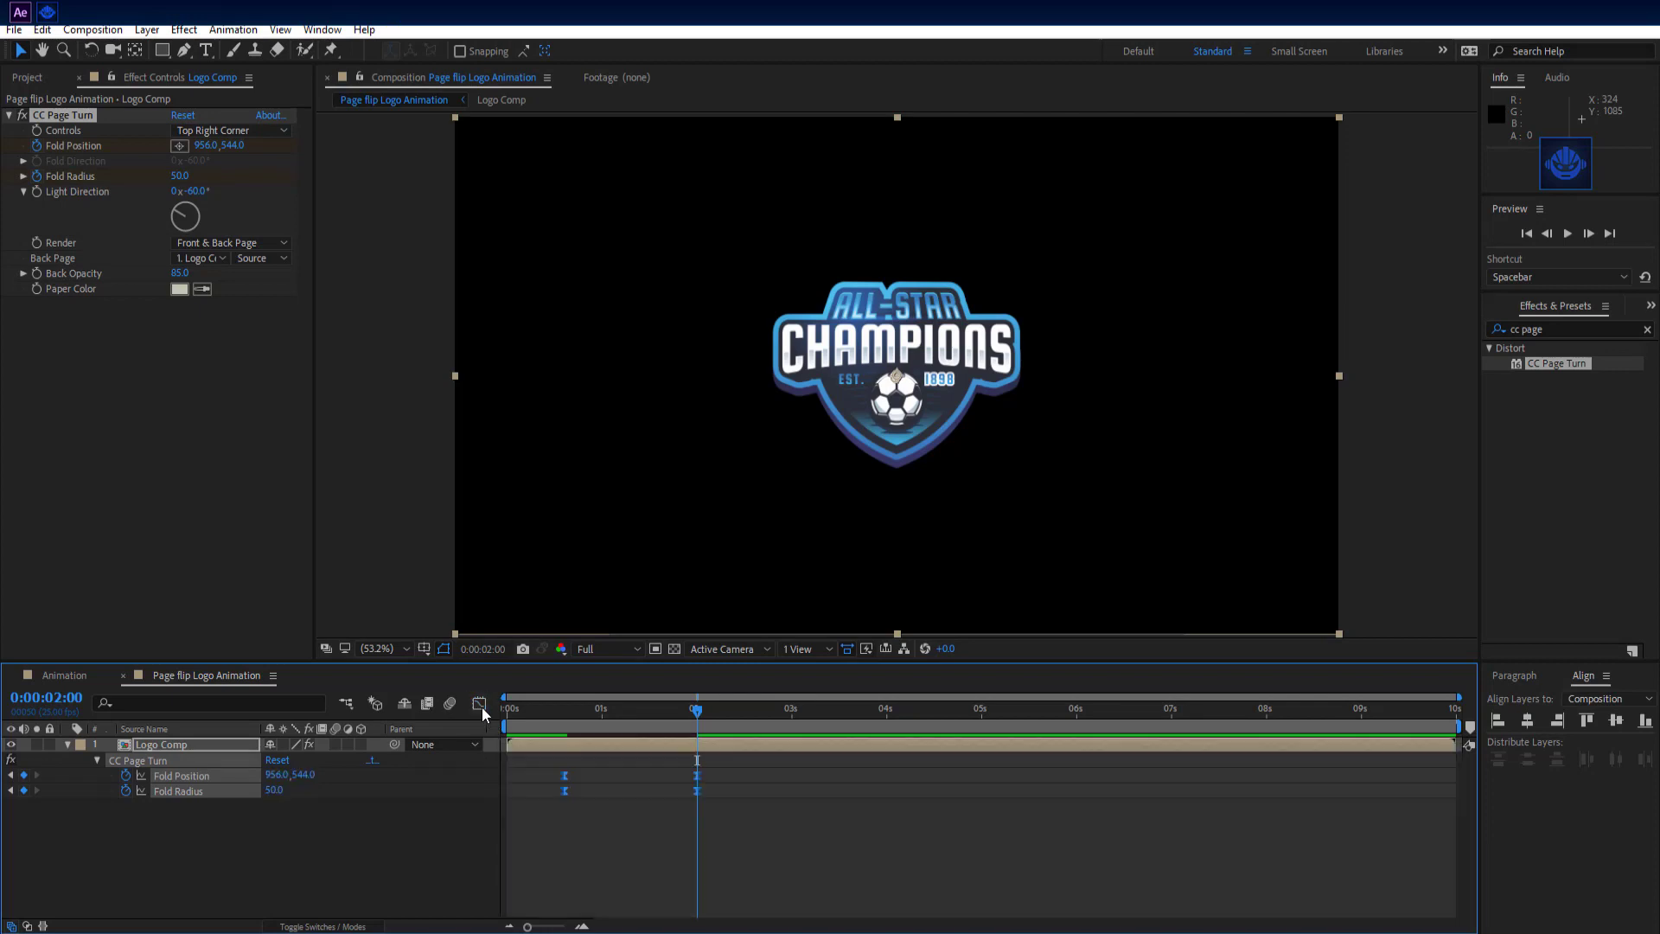
{"action": "left_click", "coordinate": [68, 744]}
- Add a Scale keyframe of 0% to Logo Comp at 0:00:00:00
{"action": "left_click", "coordinate": [151, 750]}
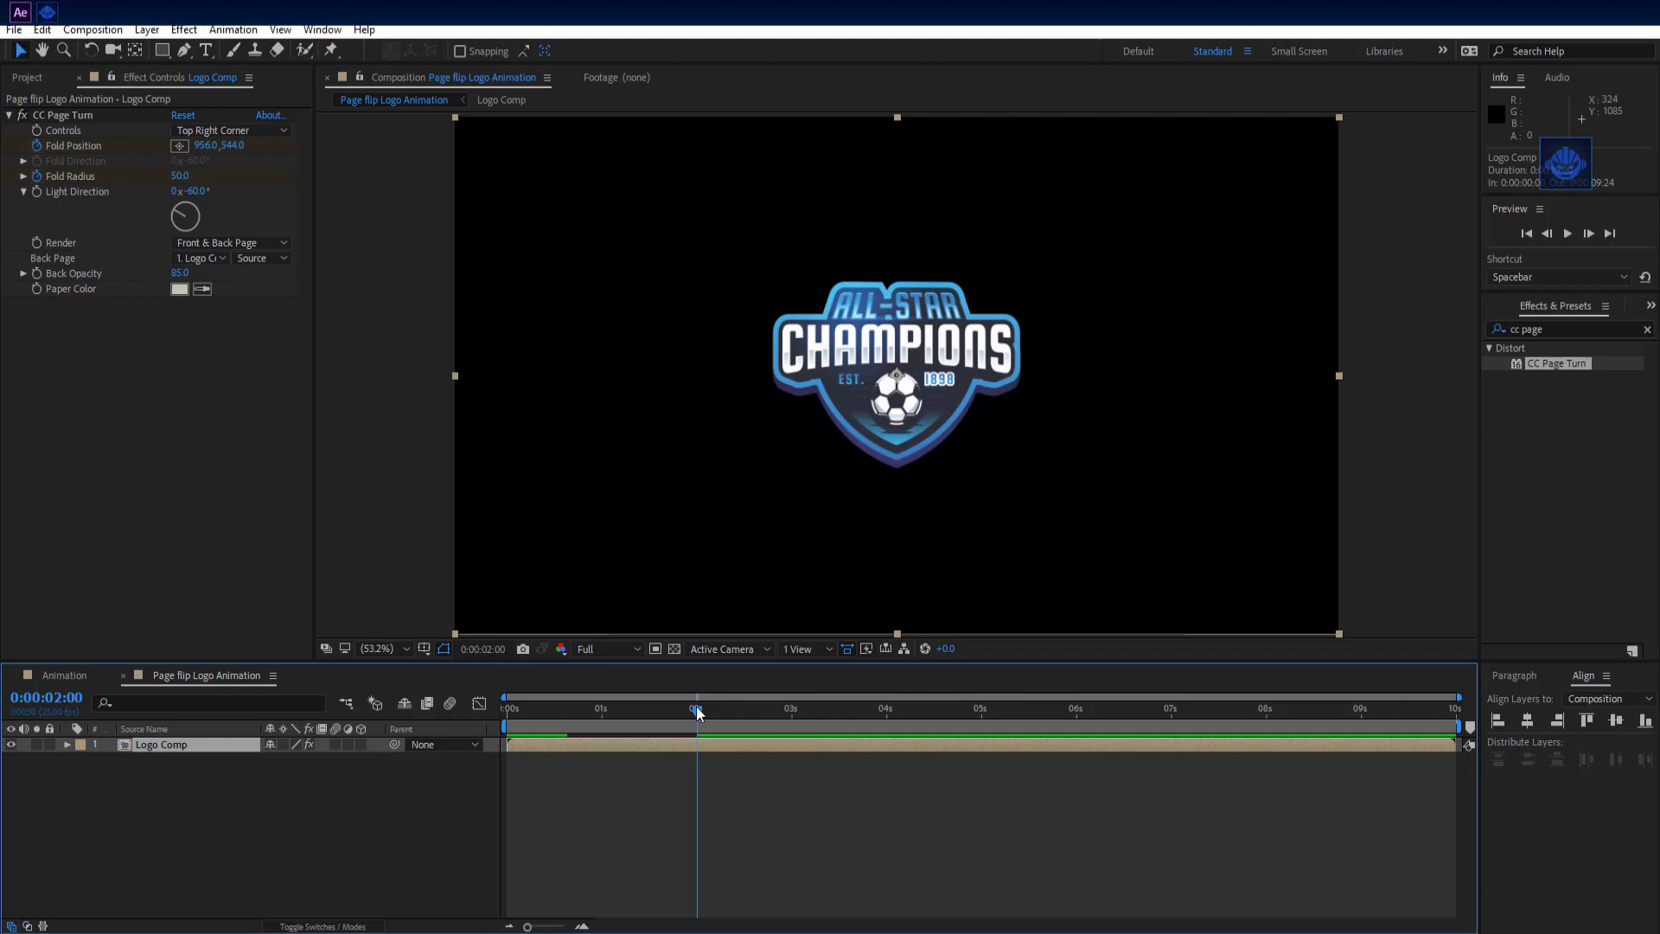
{"action": "left_click_drag", "start_coordinate": [698, 711], "coordinate": [395, 719]}
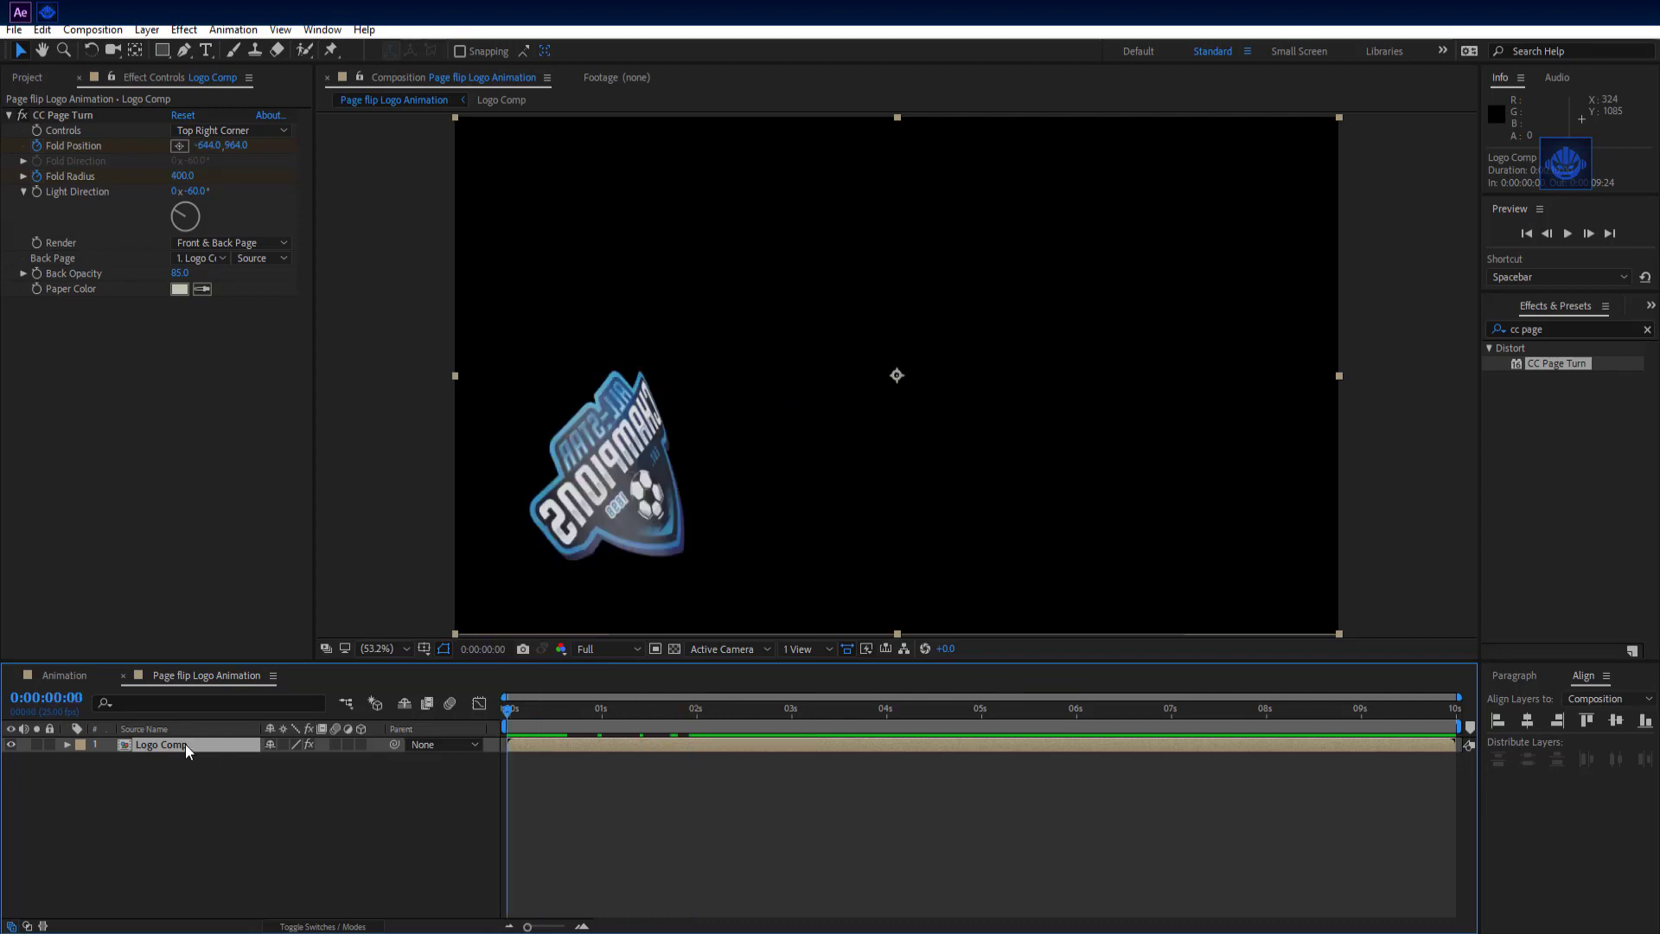
{"action": "key", "text": "s"}
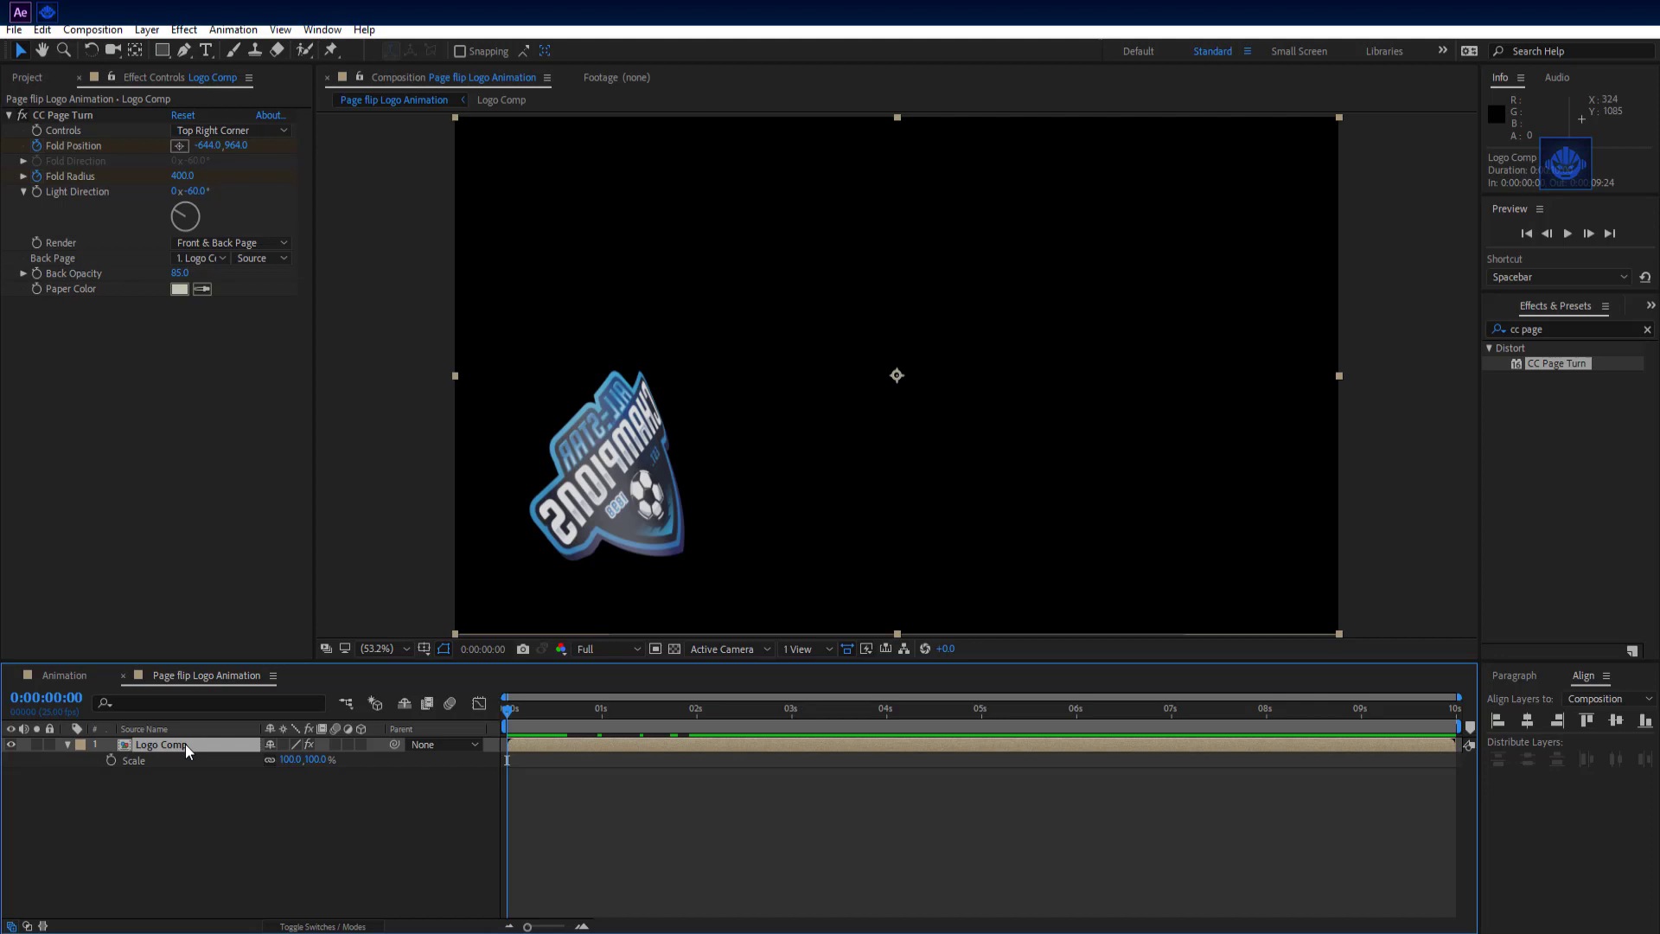
{"action": "left_click", "coordinate": [110, 760]}
{"action": "left_click", "coordinate": [289, 760]}
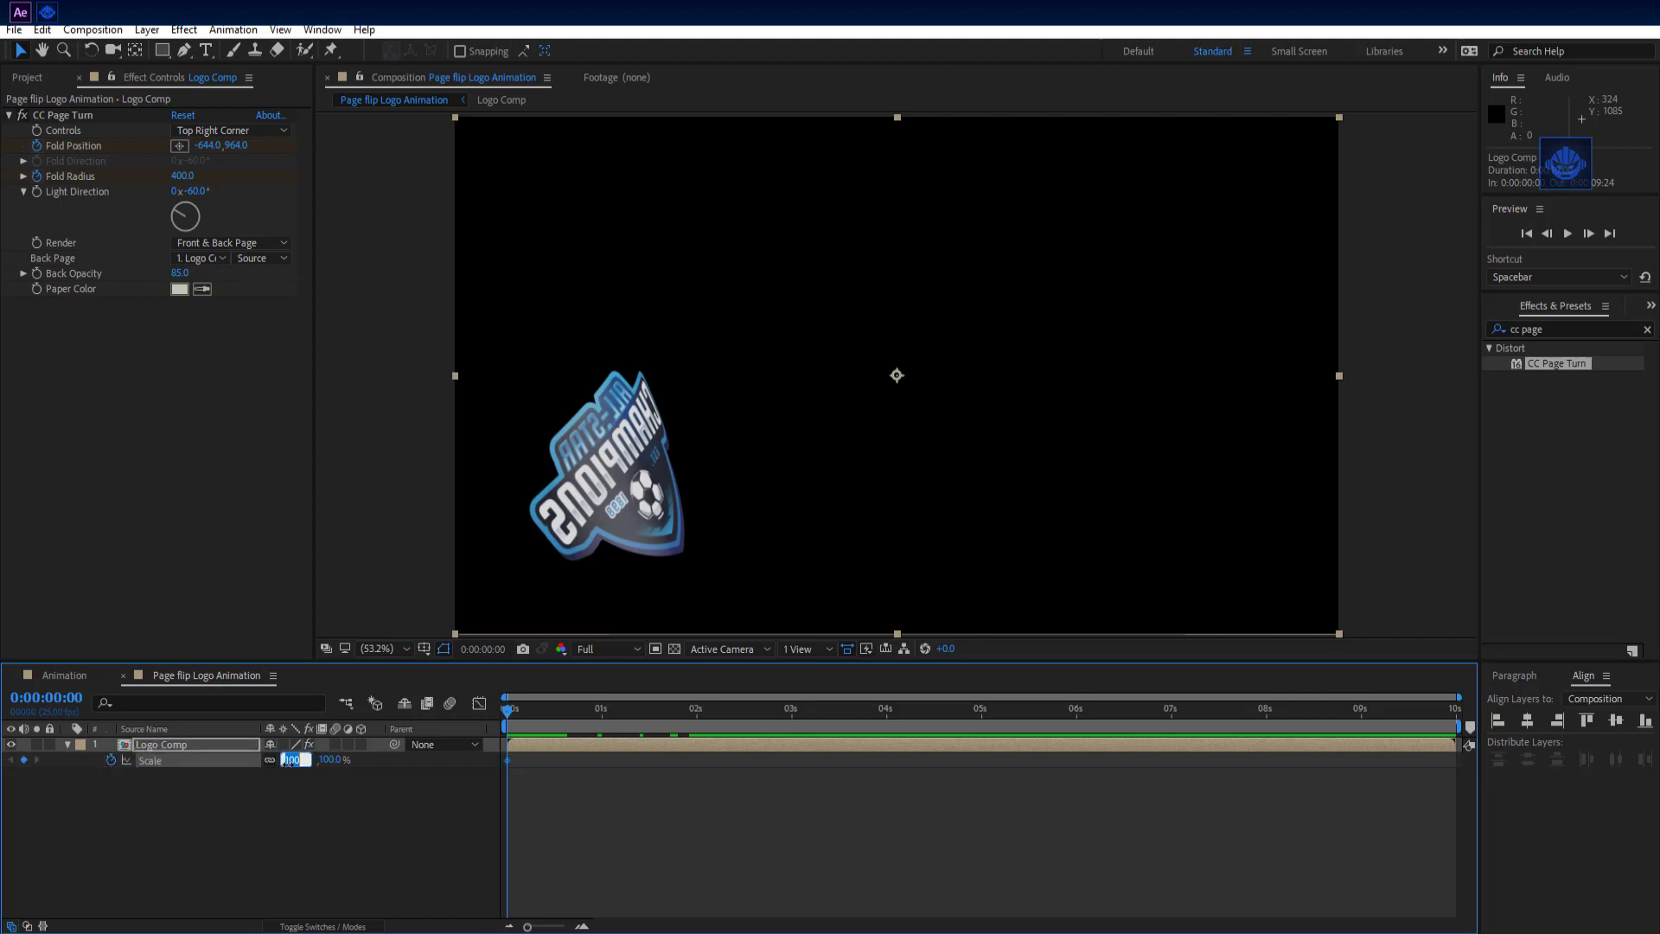
{"action": "type", "text": "0"}
{"action": "key", "text": "Return"}
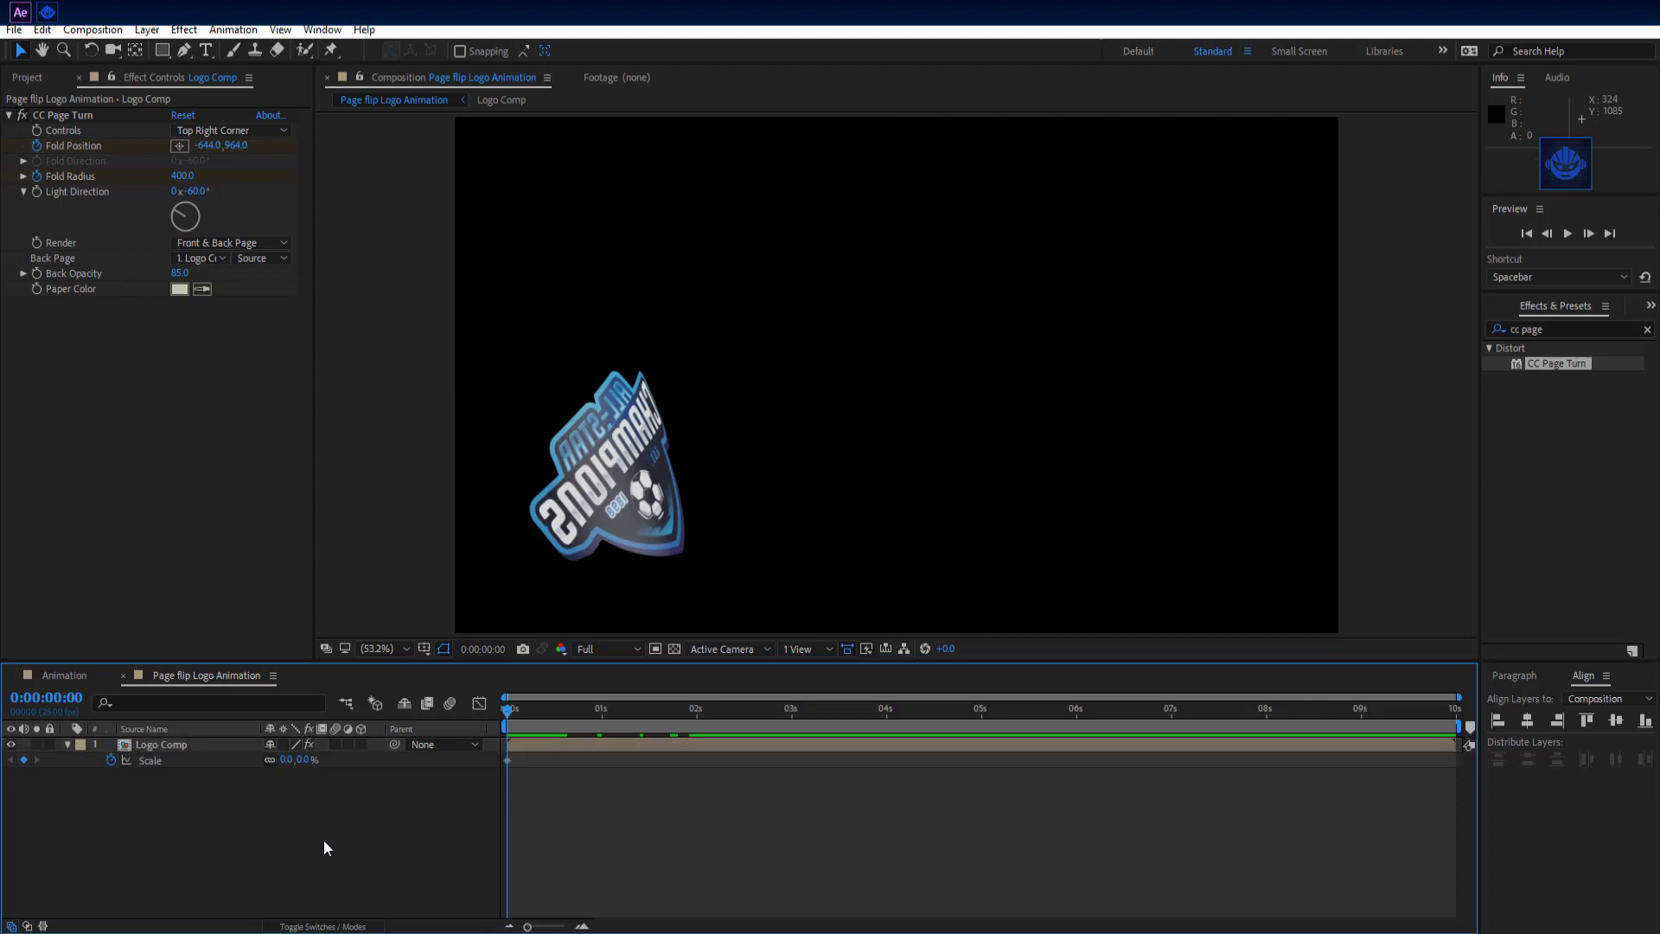
- At 0:00:01:00, set the Scale of Logo Comp to 100%
{"action": "left_click_drag", "start_coordinate": [510, 715], "coordinate": [603, 725]}
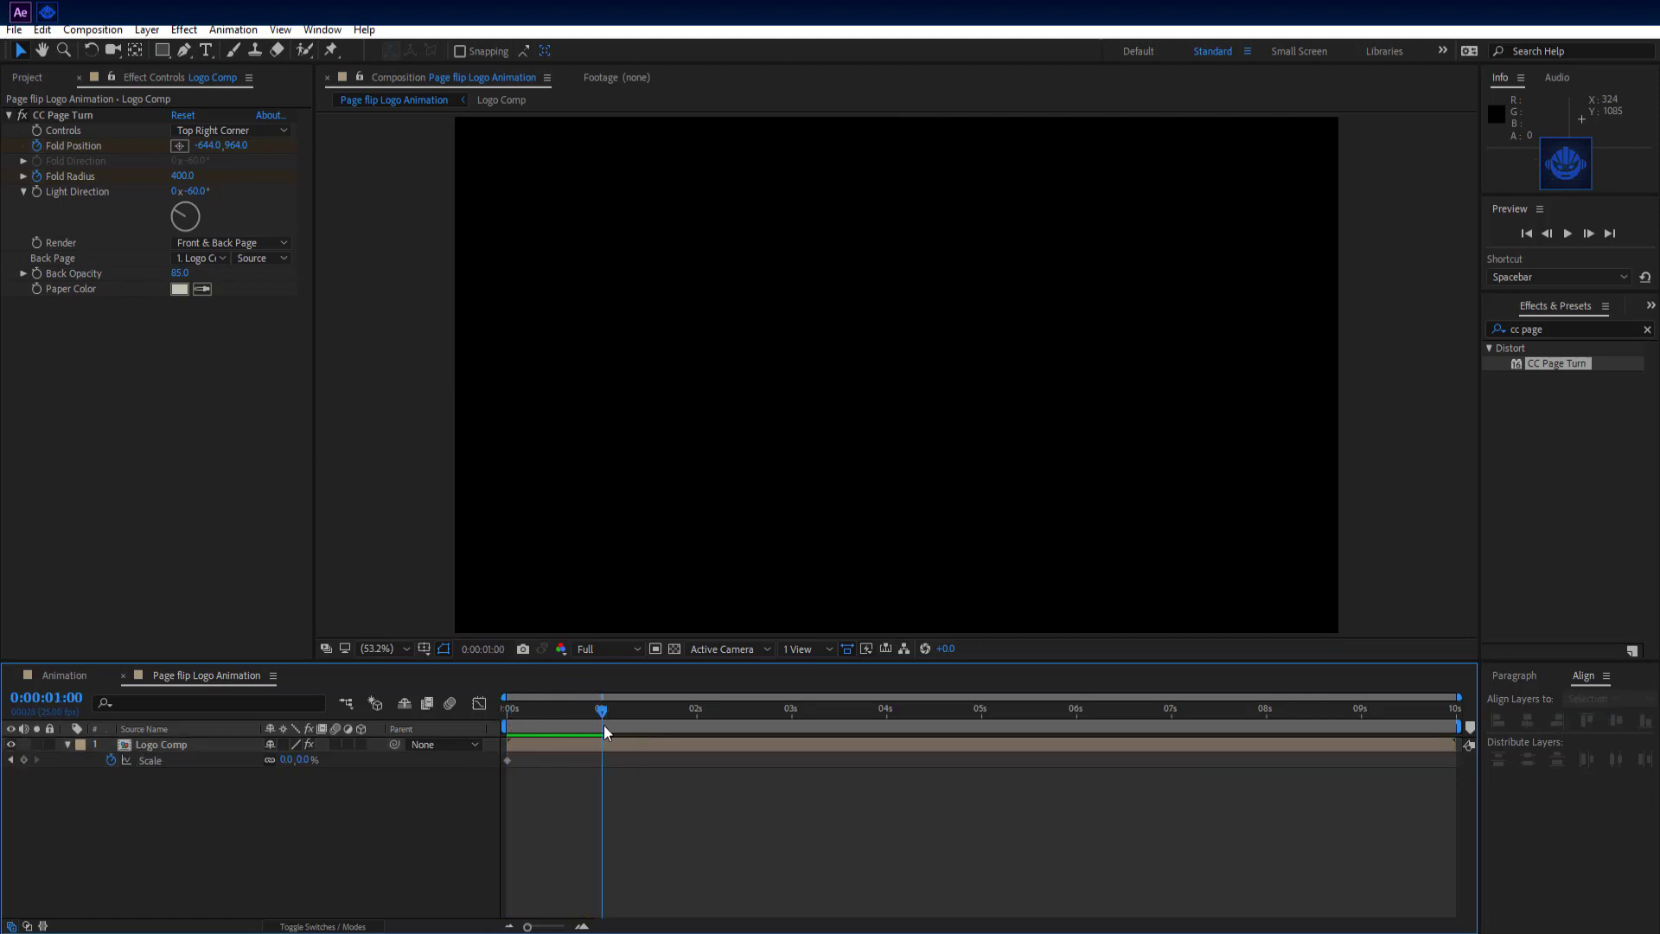
{"action": "left_click", "coordinate": [304, 761]}
{"action": "type", "text": "1"}
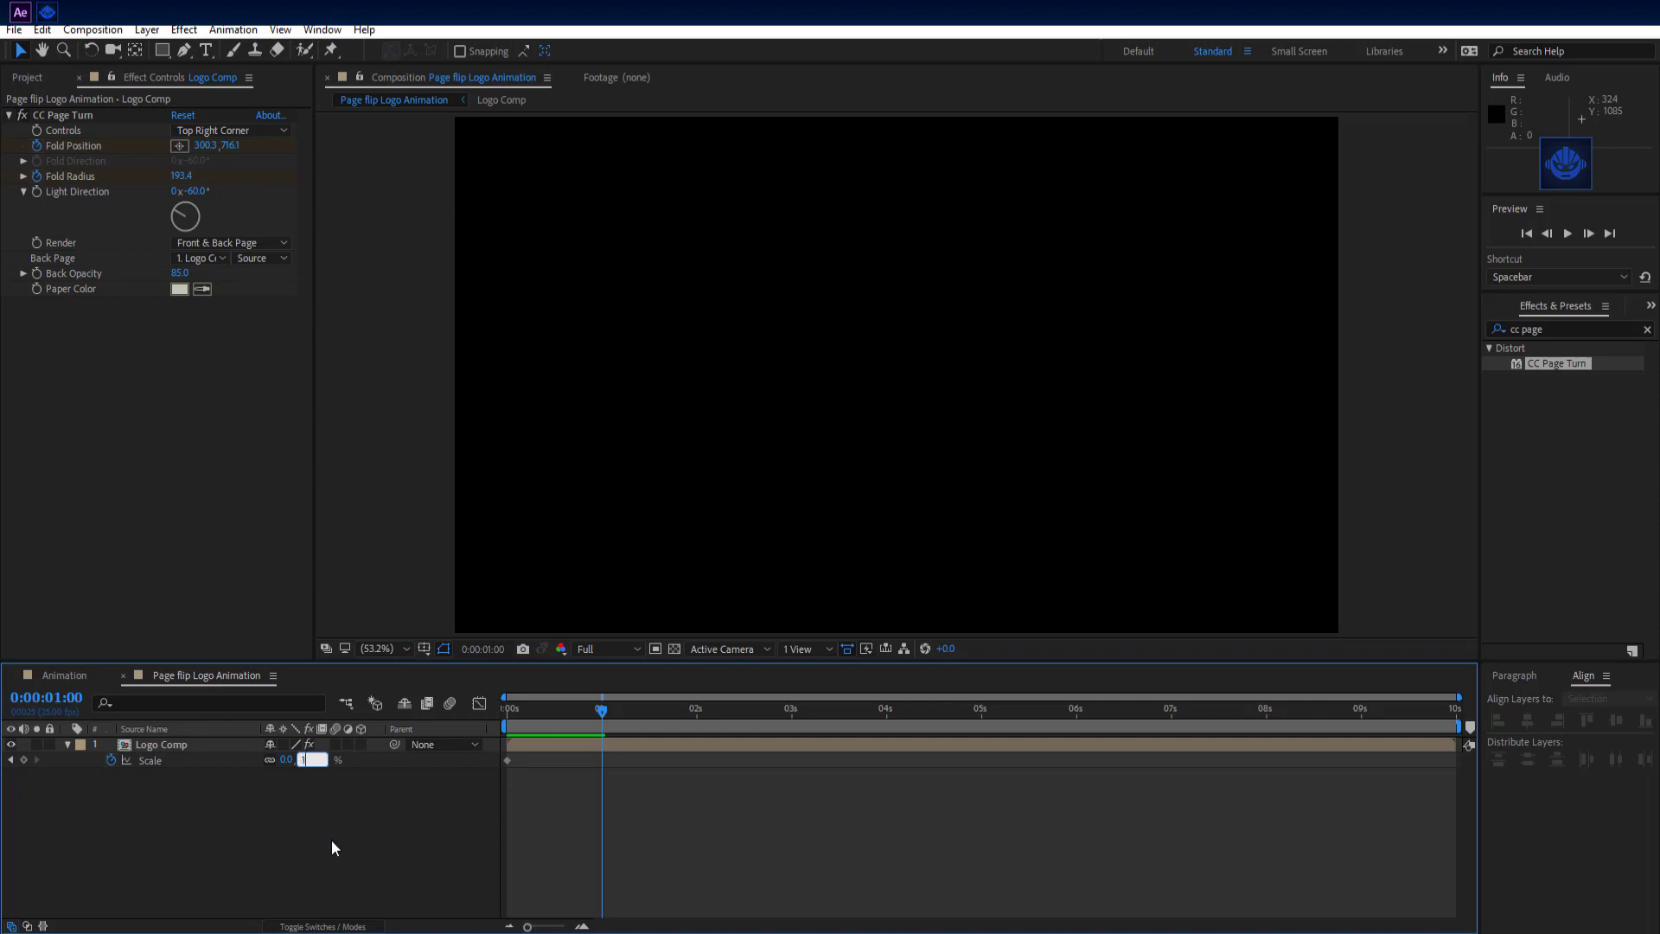
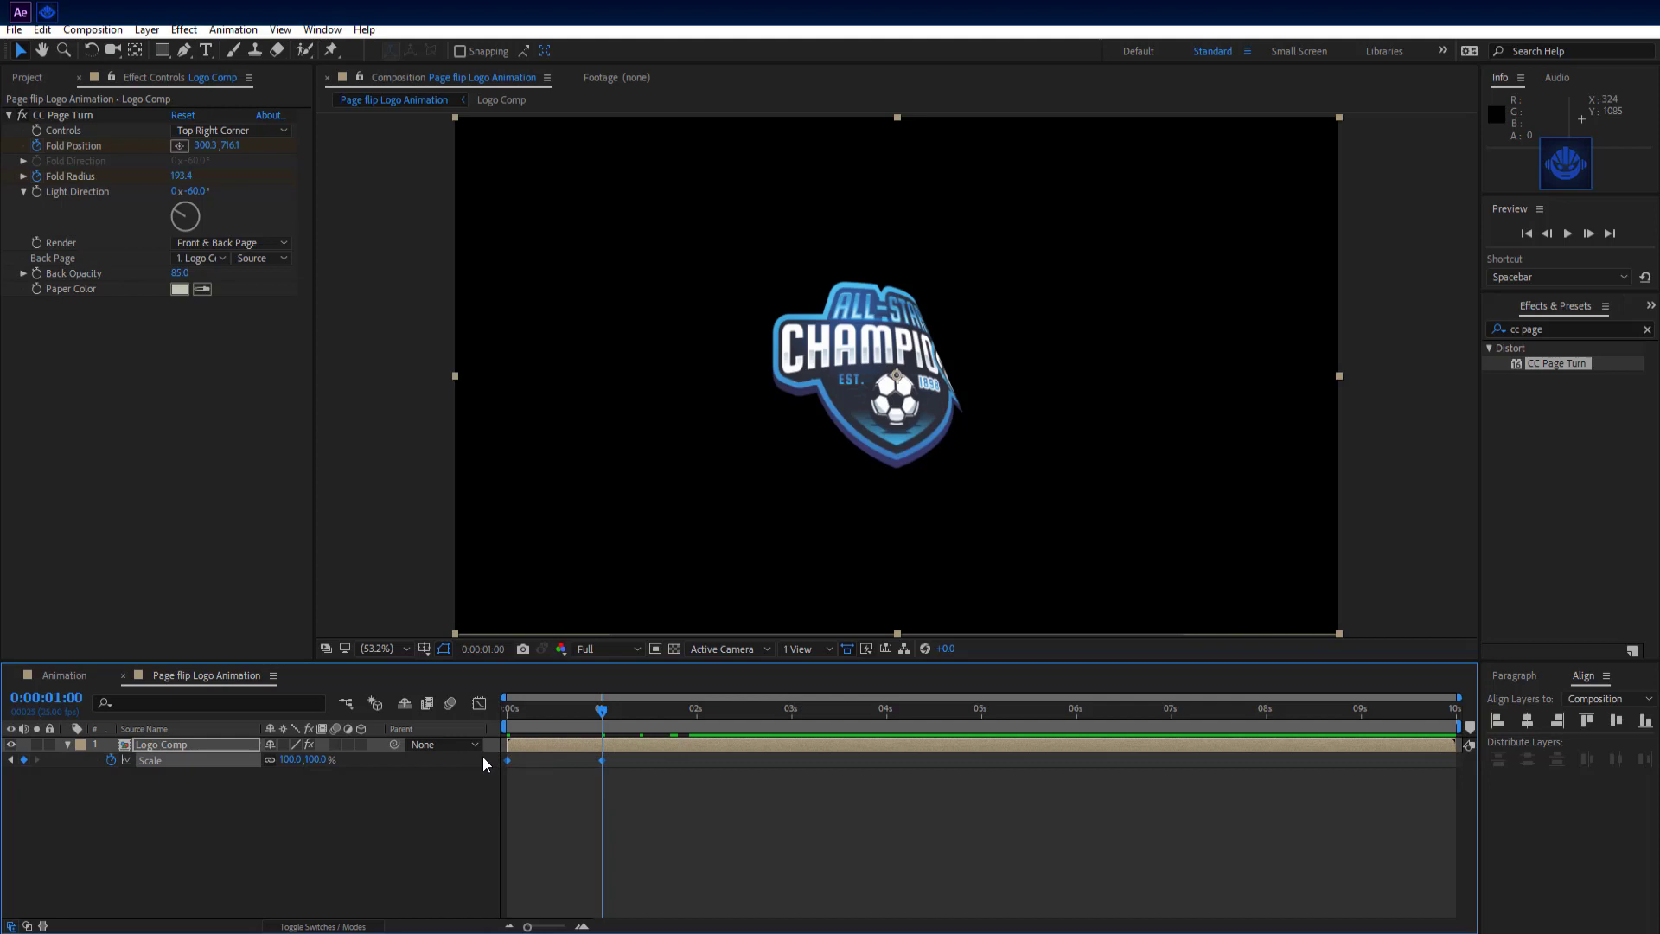
- Apply Easy Ease to both Scale keyframes of Logo Comp and preview the animation from the start
{"action": "left_click_drag", "start_coordinate": [605, 729], "coordinate": [501, 731]}
{"action": "key", "text": "space"}
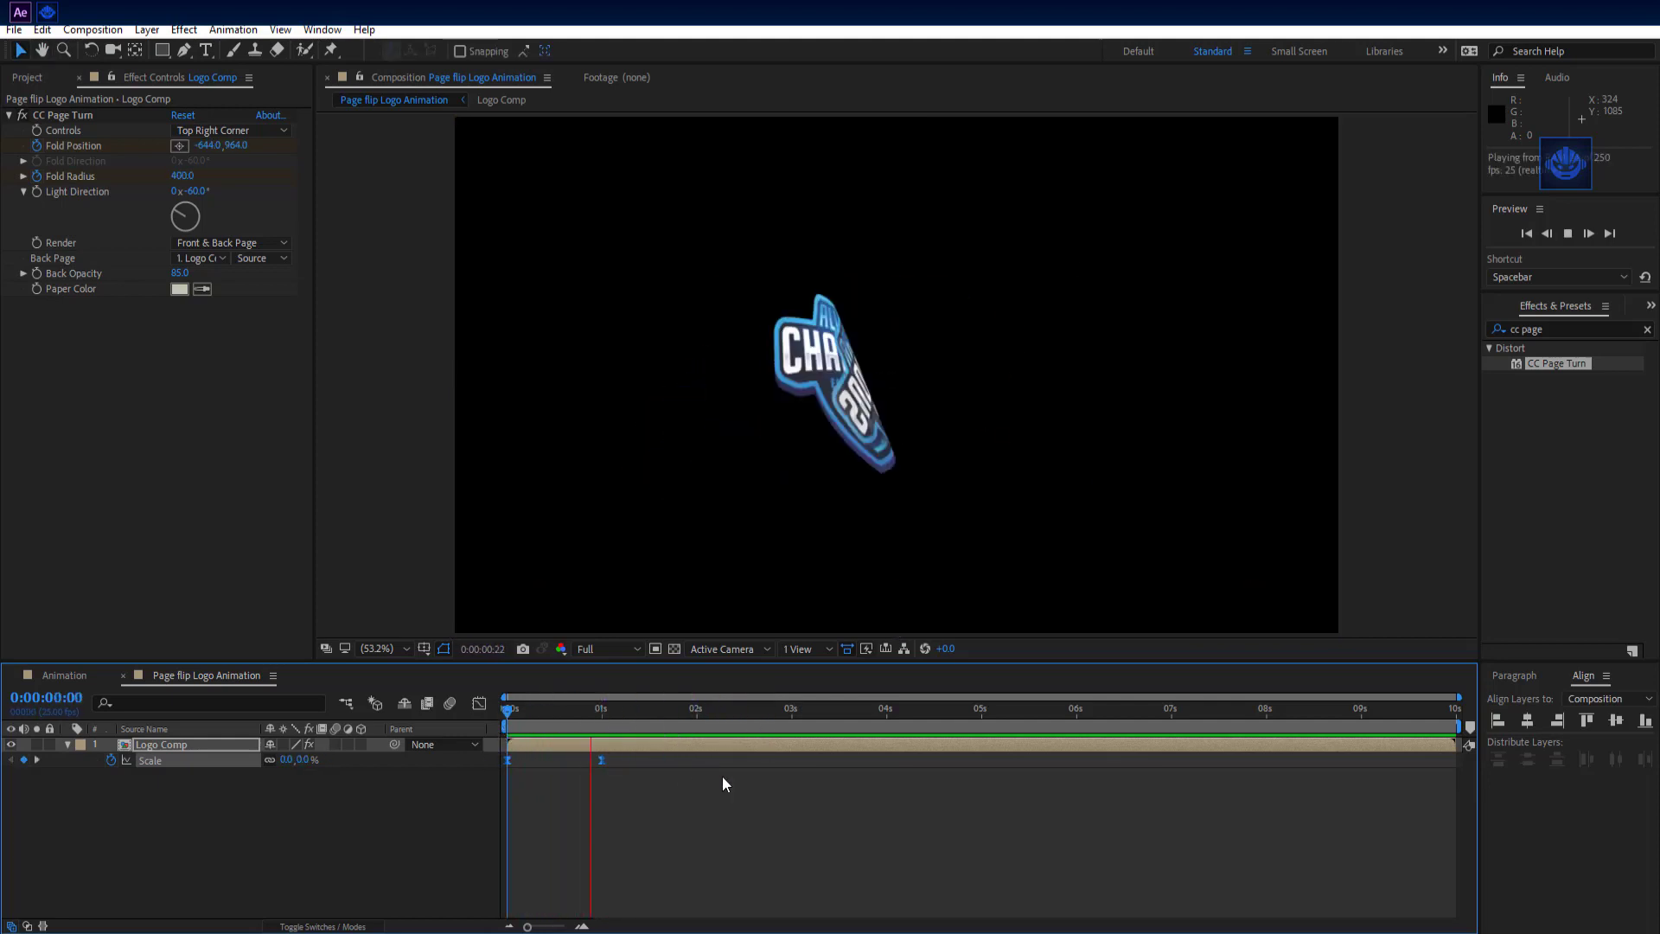
{"action": "left_click", "coordinate": [673, 755]}
{"action": "left_click_drag", "start_coordinate": [668, 709], "coordinate": [505, 721]}
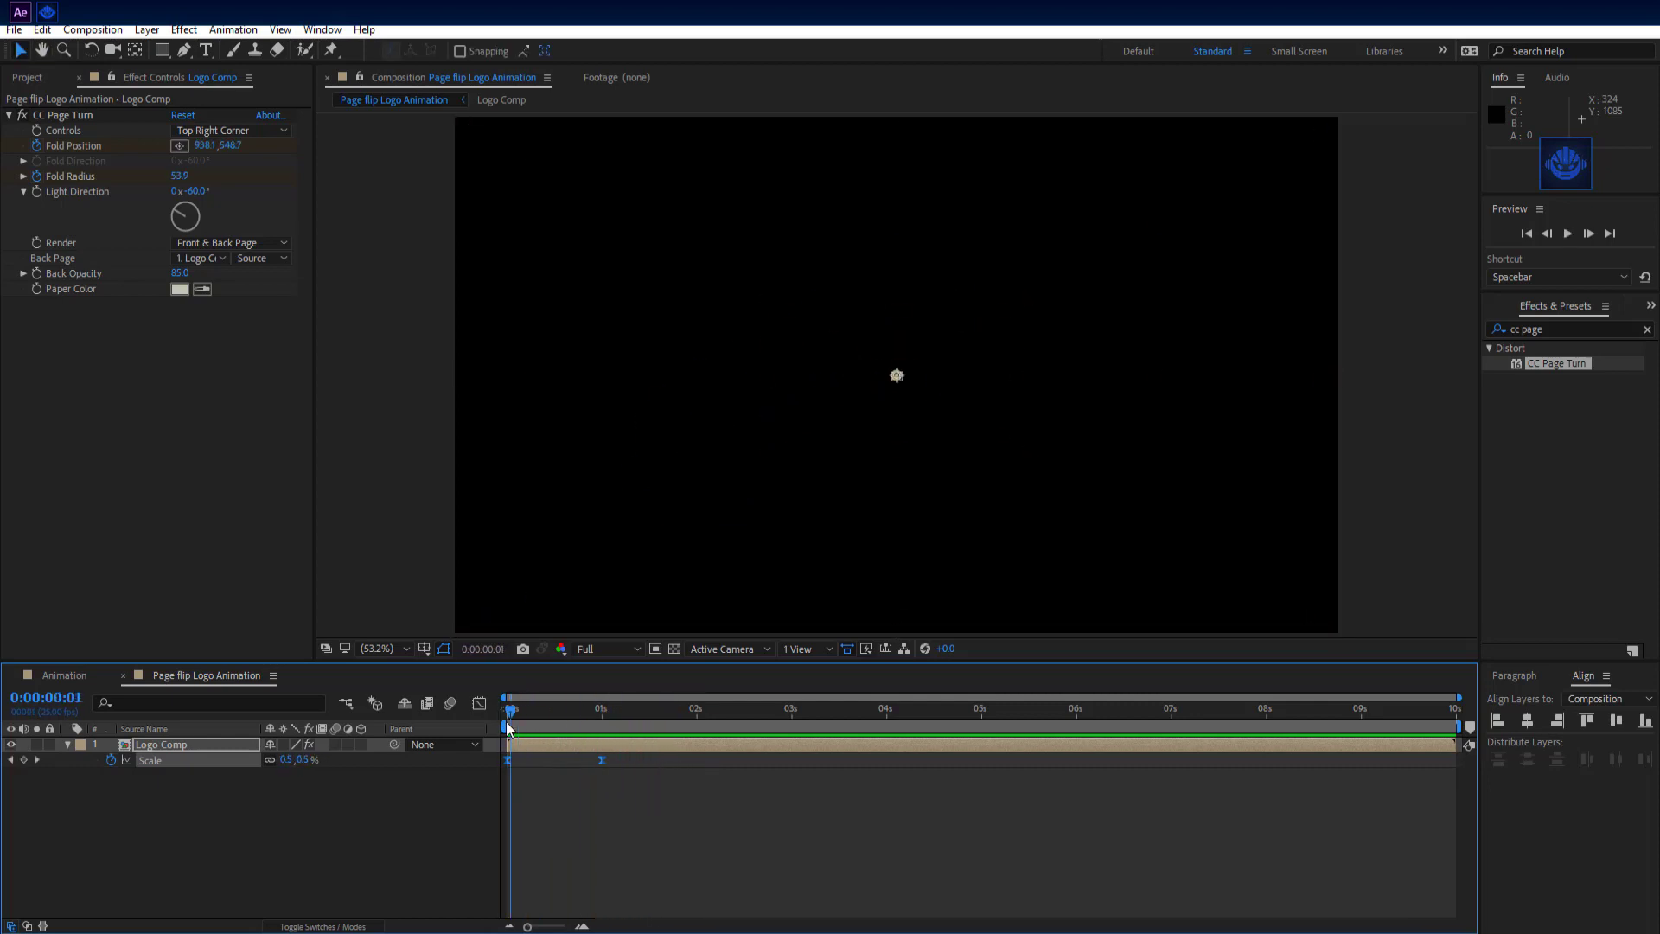
{"action": "left_click", "coordinate": [67, 745]}
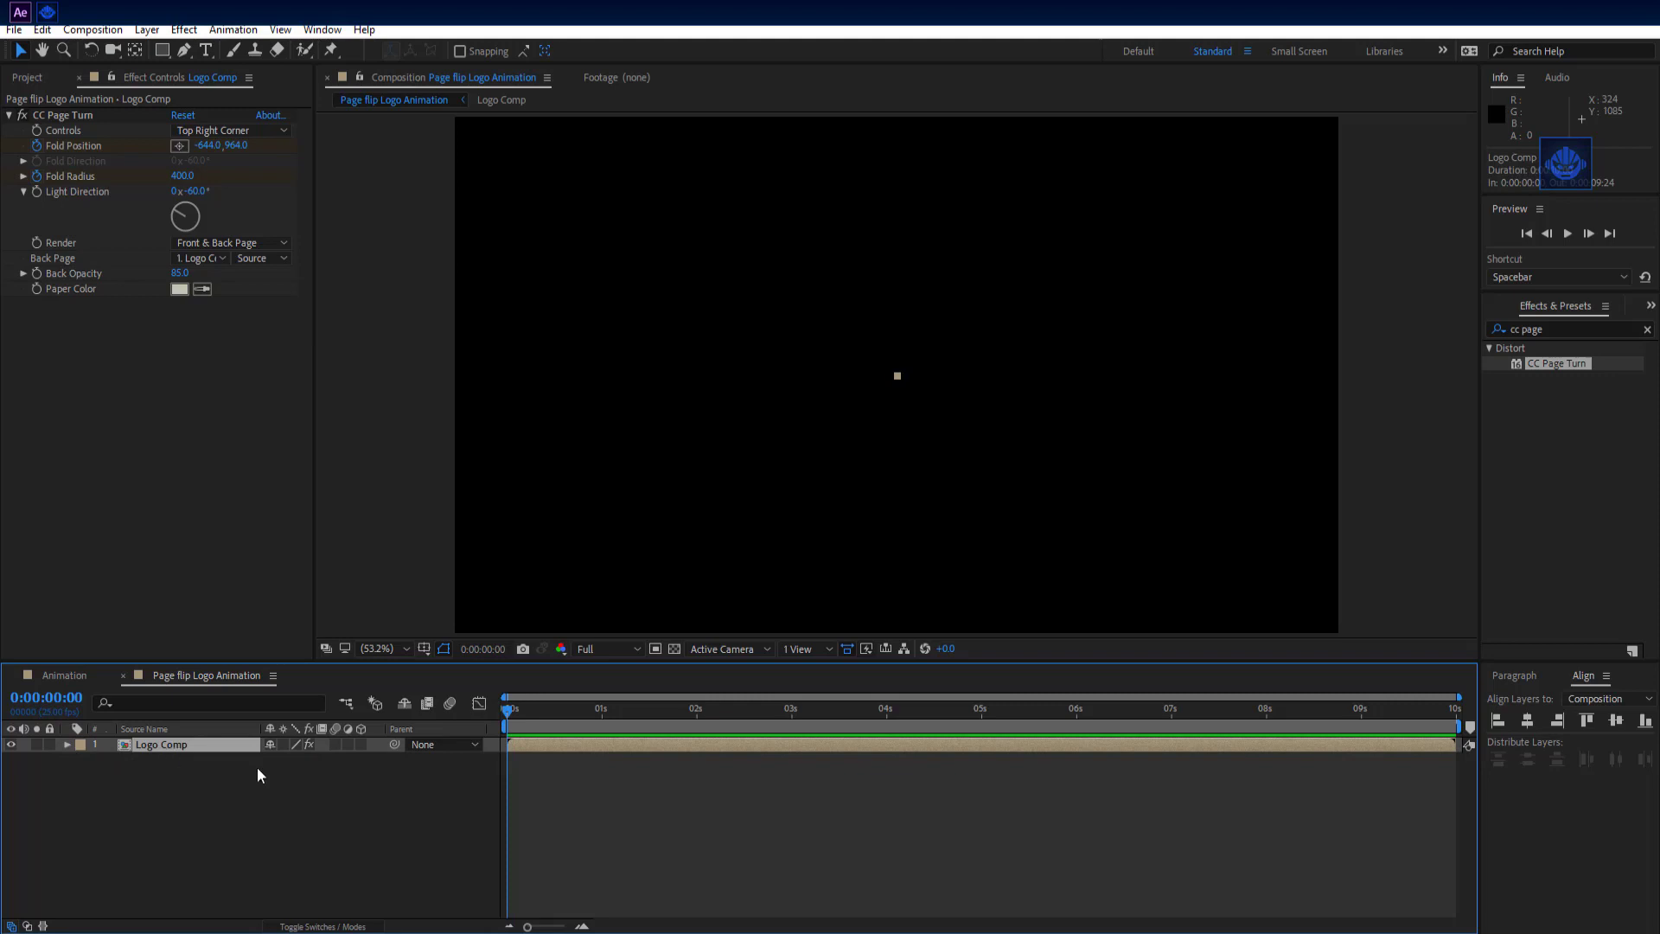
- Apply the Find Edges effect to Logo Comp with Invert turned on
{"action": "left_click", "coordinate": [1557, 330]}
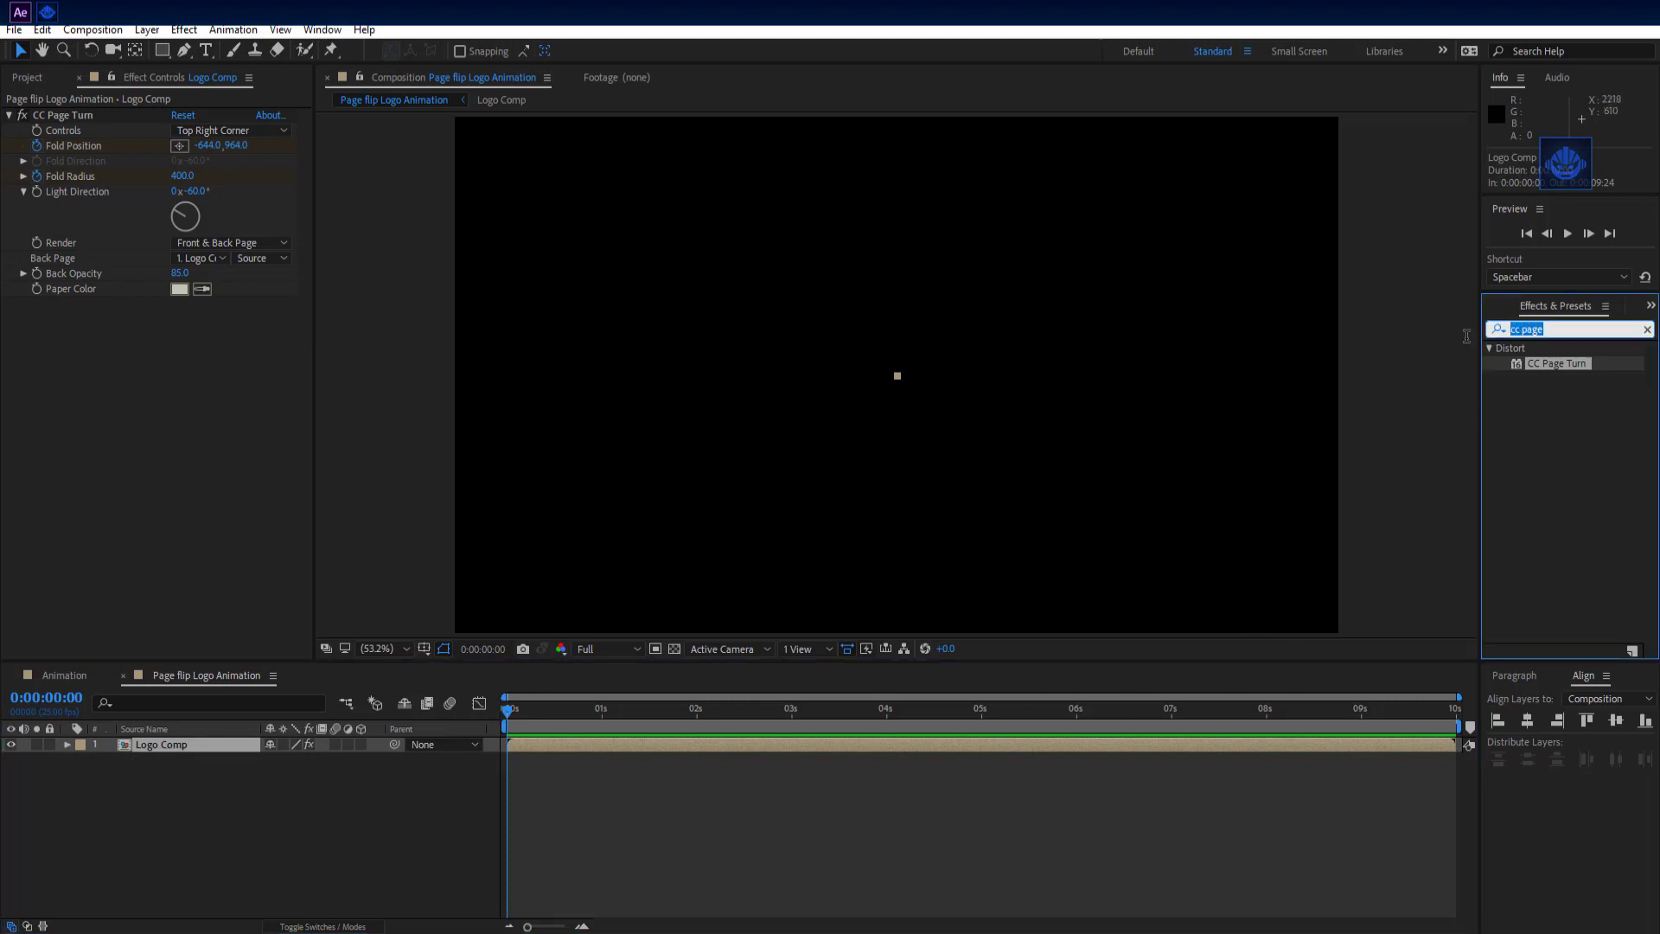
{"action": "type", "text": "find"}
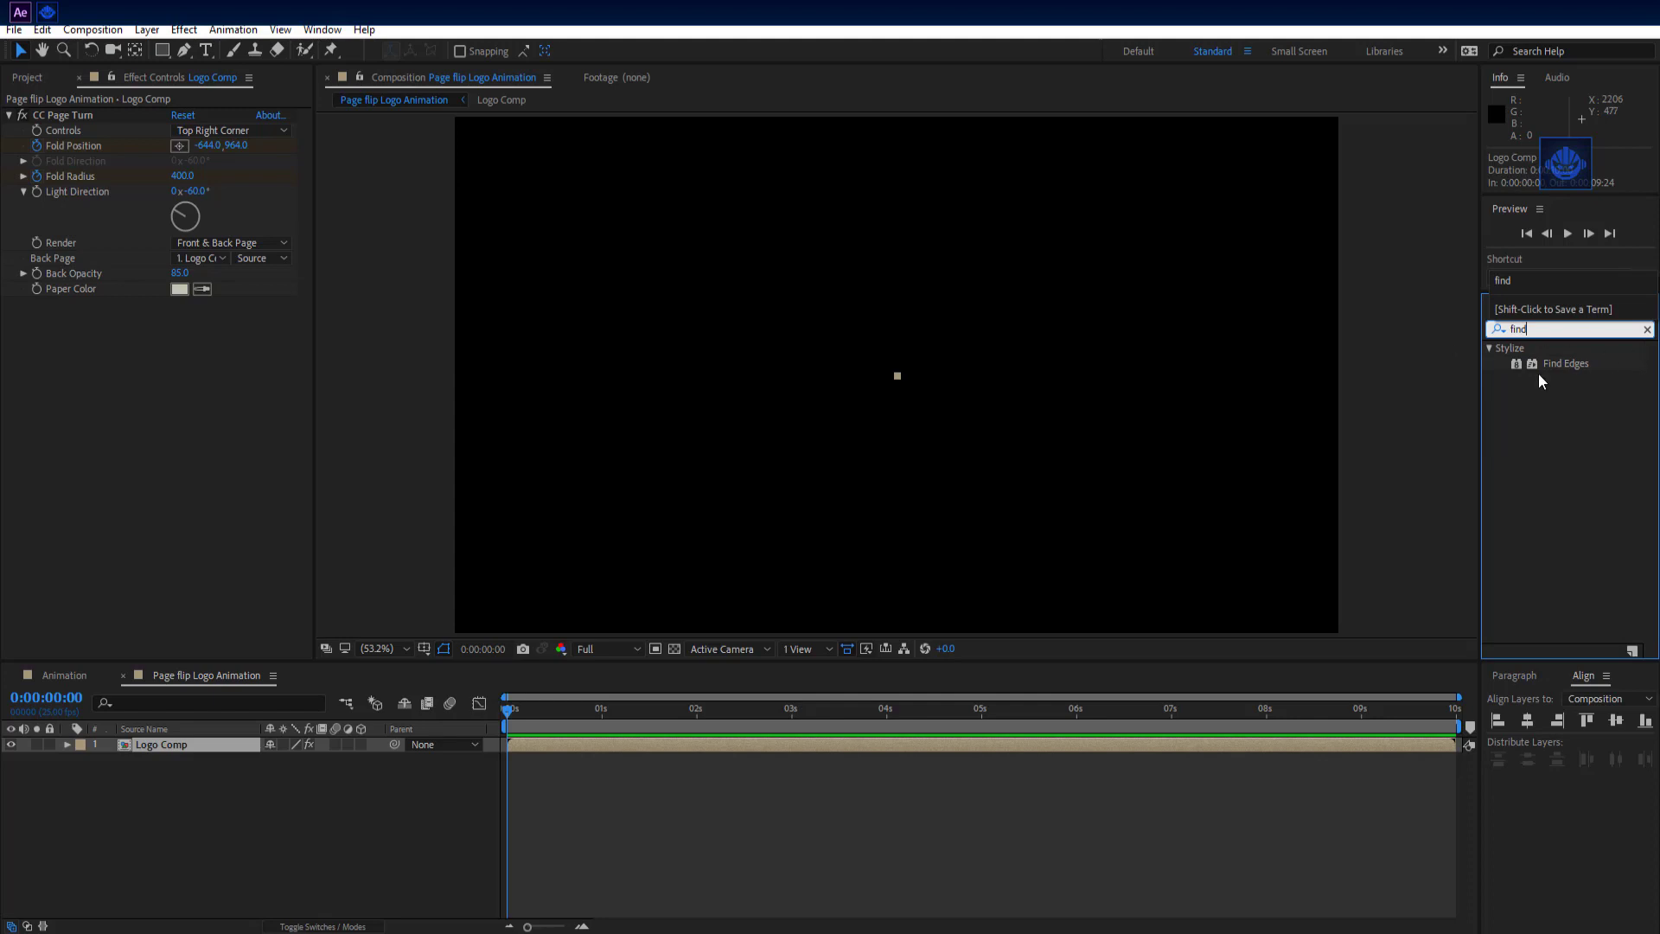
{"action": "left_click_drag", "start_coordinate": [1564, 361], "coordinate": [175, 746]}
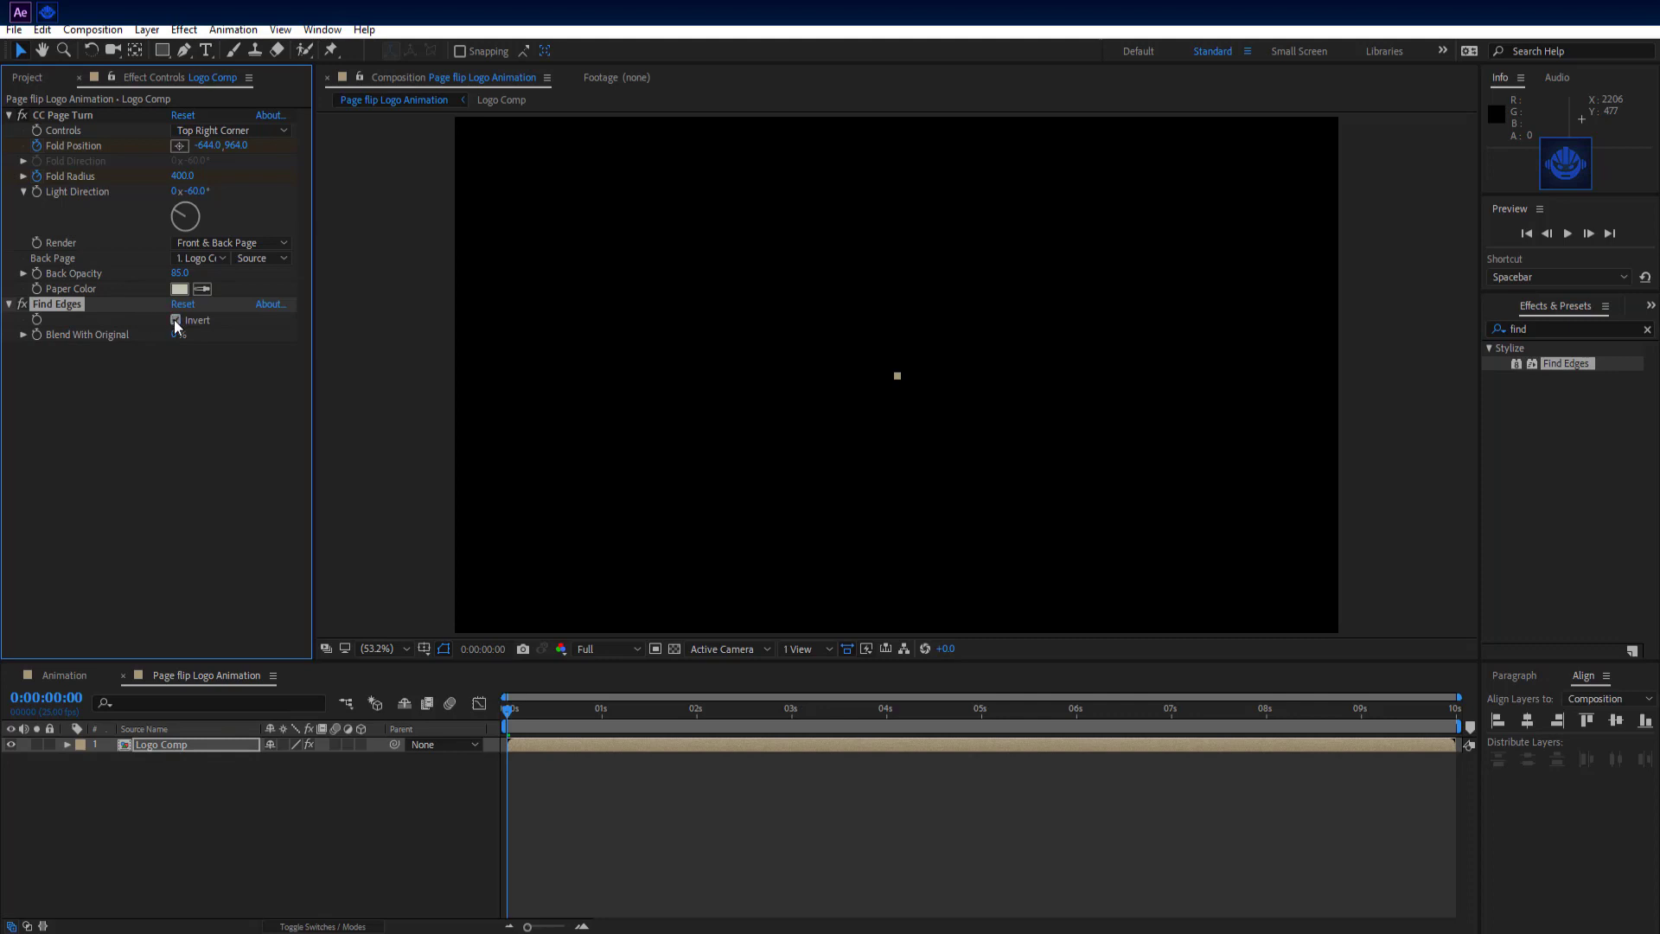
- Duplicate the Logo Comp layer four times to get five stacked copies
{"action": "left_click", "coordinate": [199, 745]}
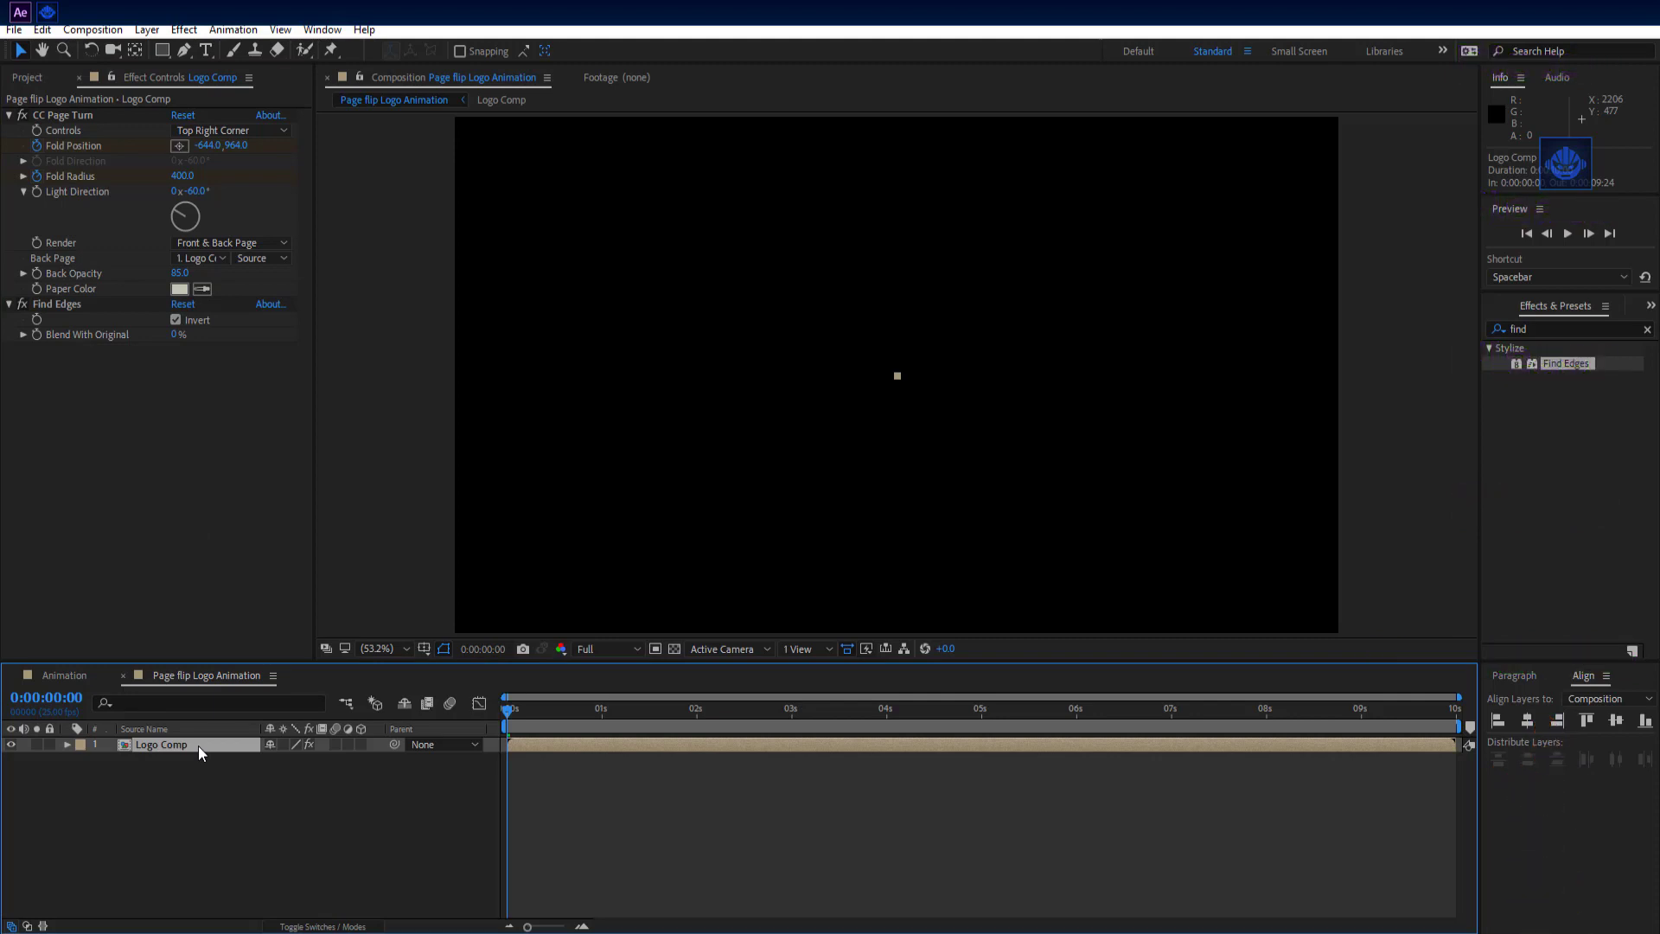
{"action": "key", "text": "ctrl+d"}
{"action": "key", "text": "ctrl+d"}
{"action": "key", "text": "ctrl+d"}
{"action": "key", "text": "ctrl+d"}
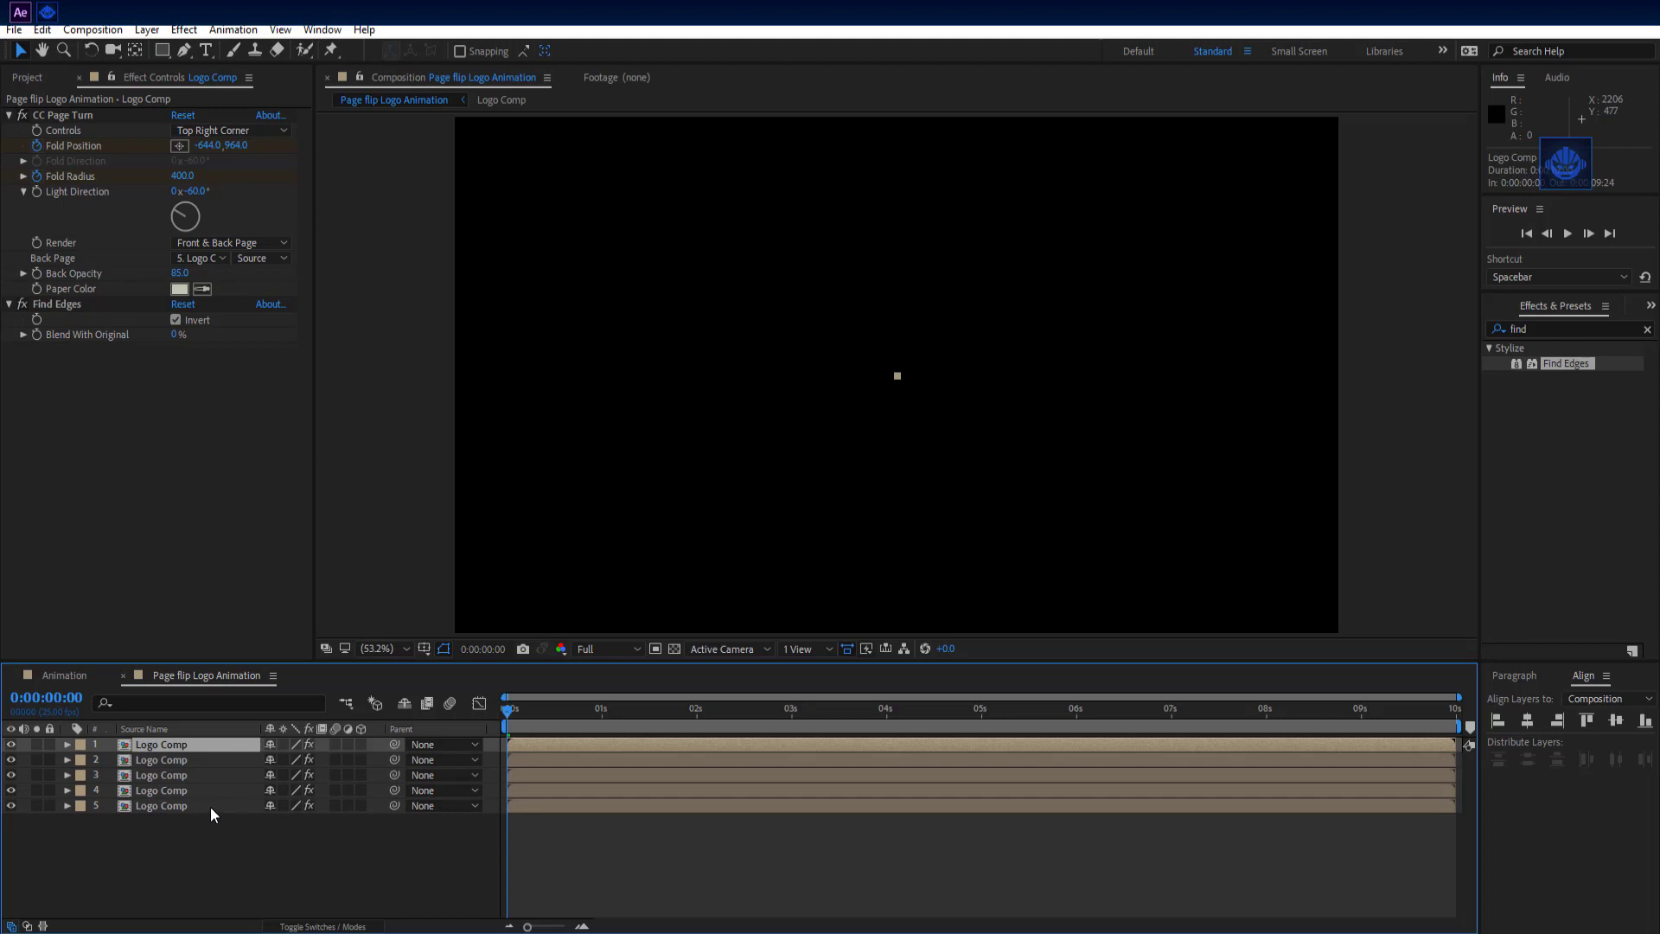
- Stagger the Logo Comp copies by five frames each, starting layers 4, 3, 2 and 1 at frames 5, 10, 15 and 20
{"action": "left_click", "coordinate": [210, 807]}
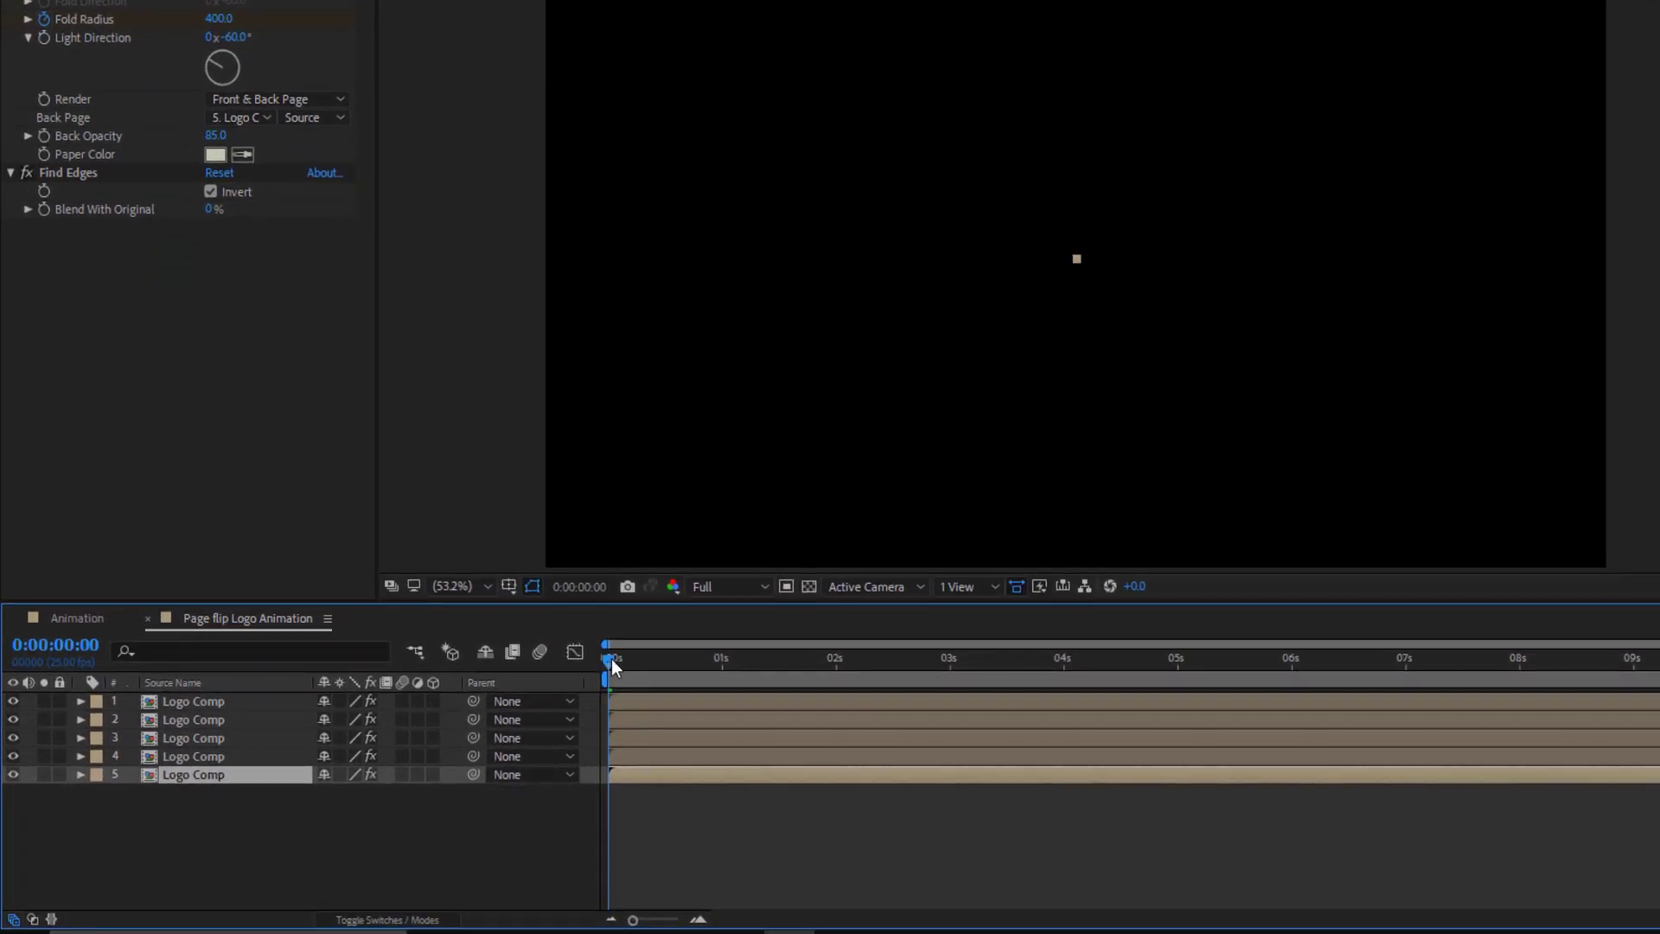
{"action": "left_click_drag", "start_coordinate": [590, 672], "coordinate": [654, 668]}
{"action": "left_click_drag", "start_coordinate": [634, 922], "coordinate": [671, 920]}
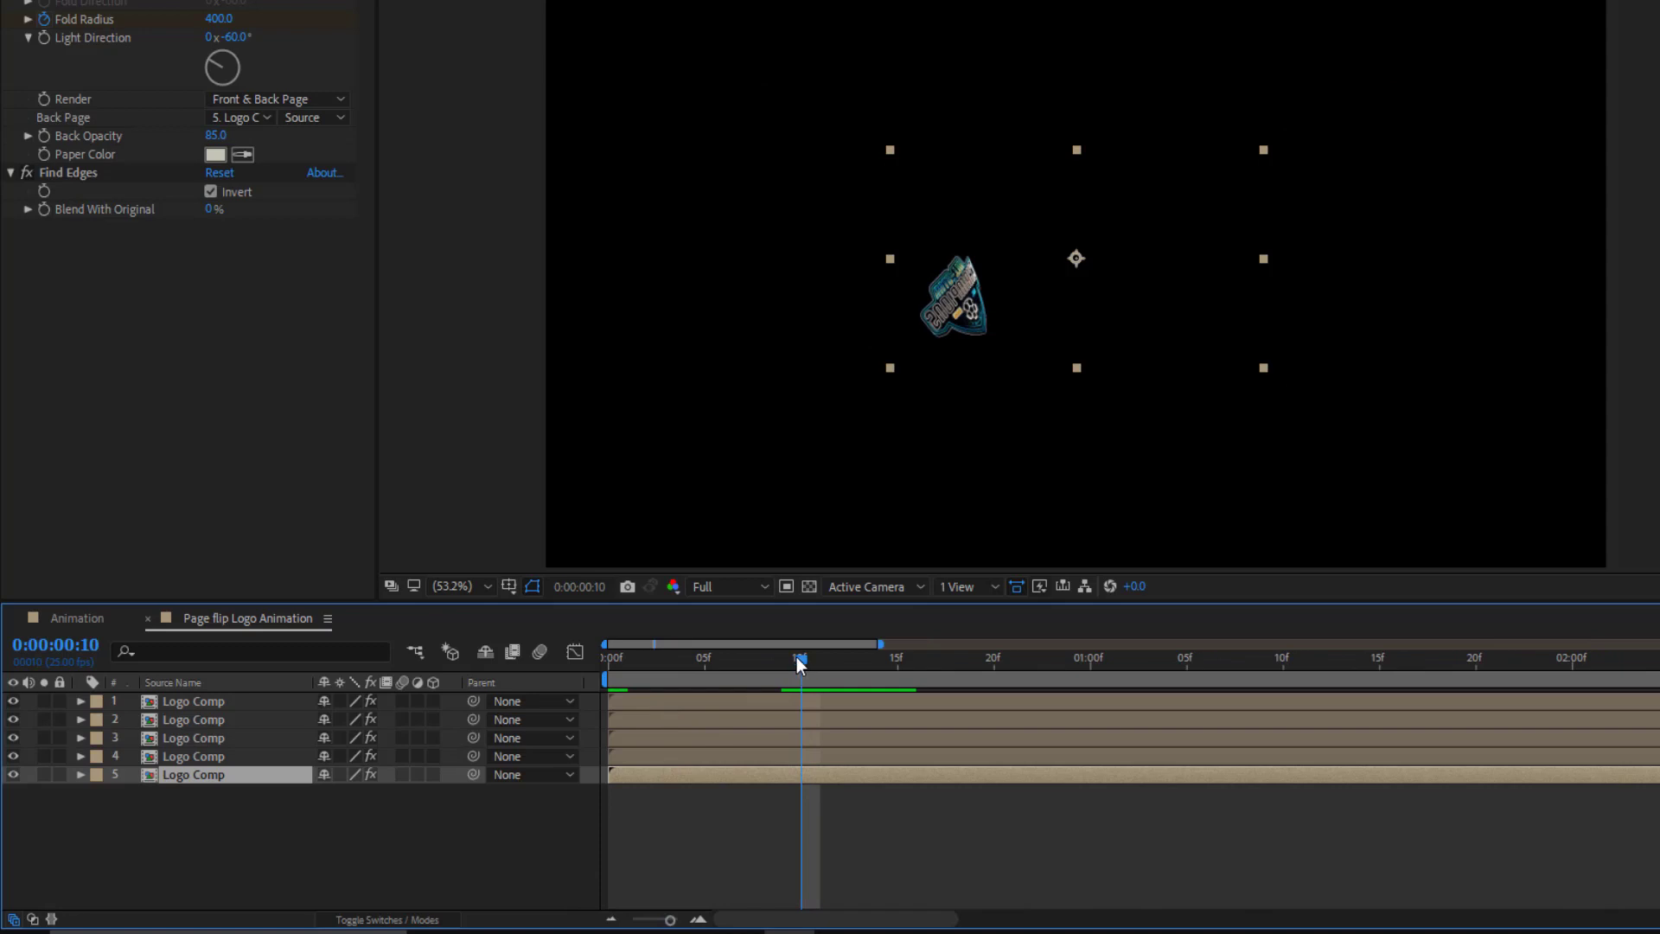
{"action": "left_click_drag", "start_coordinate": [796, 657], "coordinate": [703, 659]}
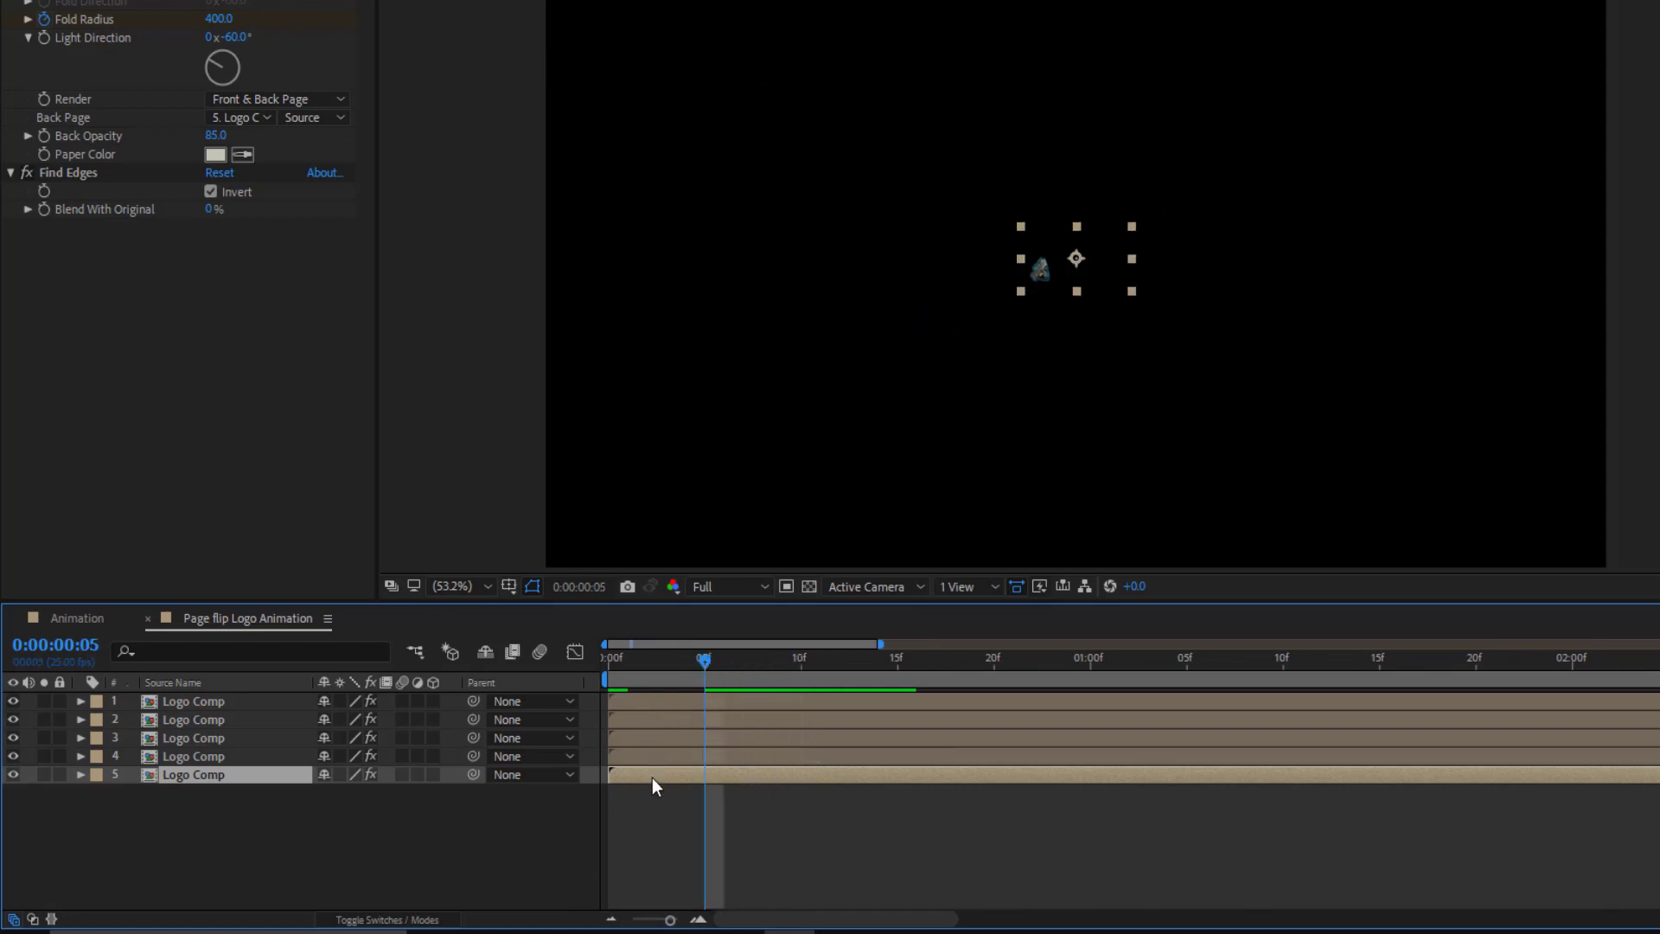
{"action": "left_click_drag", "start_coordinate": [668, 755], "coordinate": [1128, 727]}
{"action": "left_click_drag", "start_coordinate": [949, 703], "coordinate": [1328, 707]}
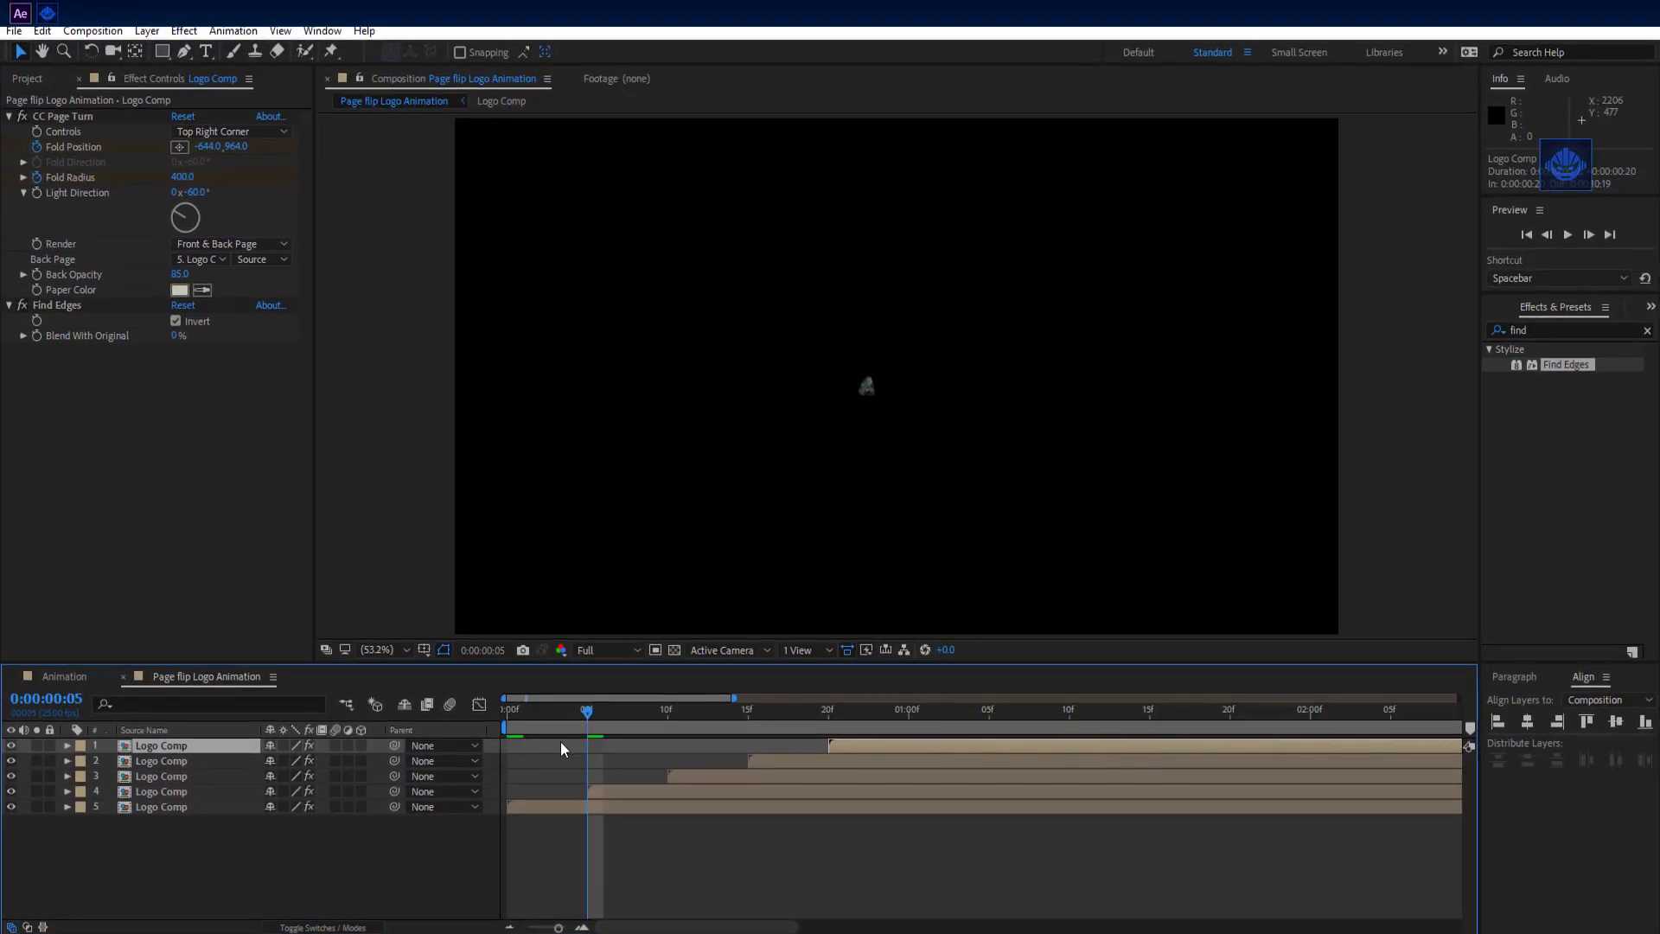
- Set the Find Edges Blend With Original of Logo Comp layer 5 to 20%
{"action": "left_click_drag", "start_coordinate": [585, 712], "coordinate": [469, 713]}
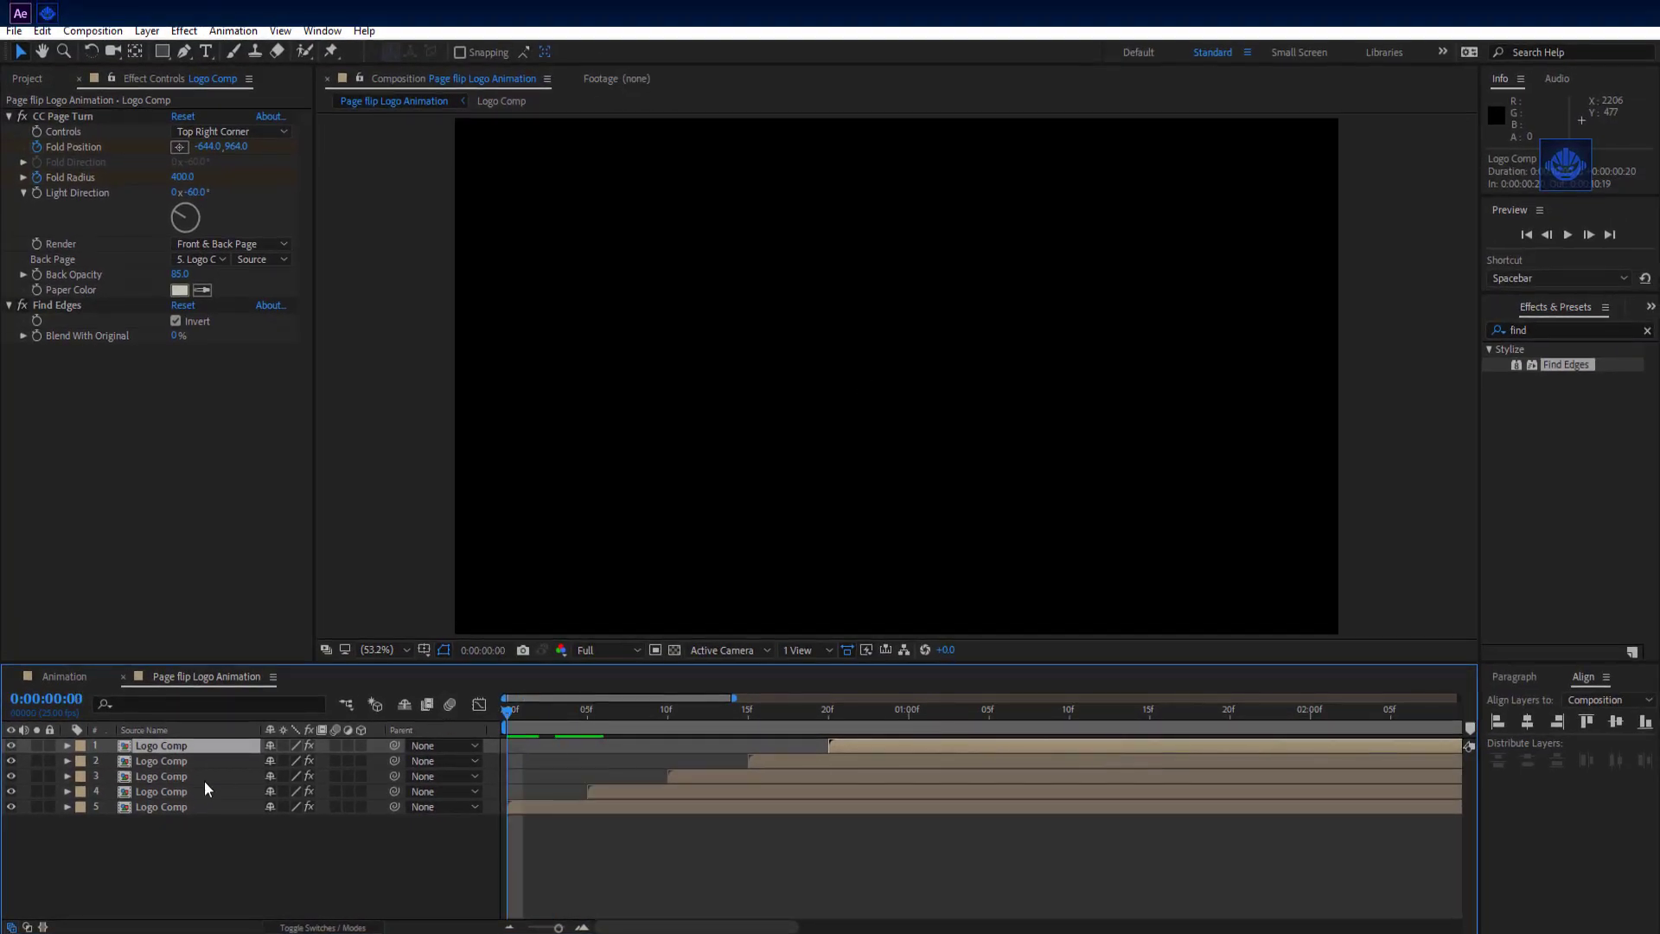
{"action": "left_click", "coordinate": [195, 811]}
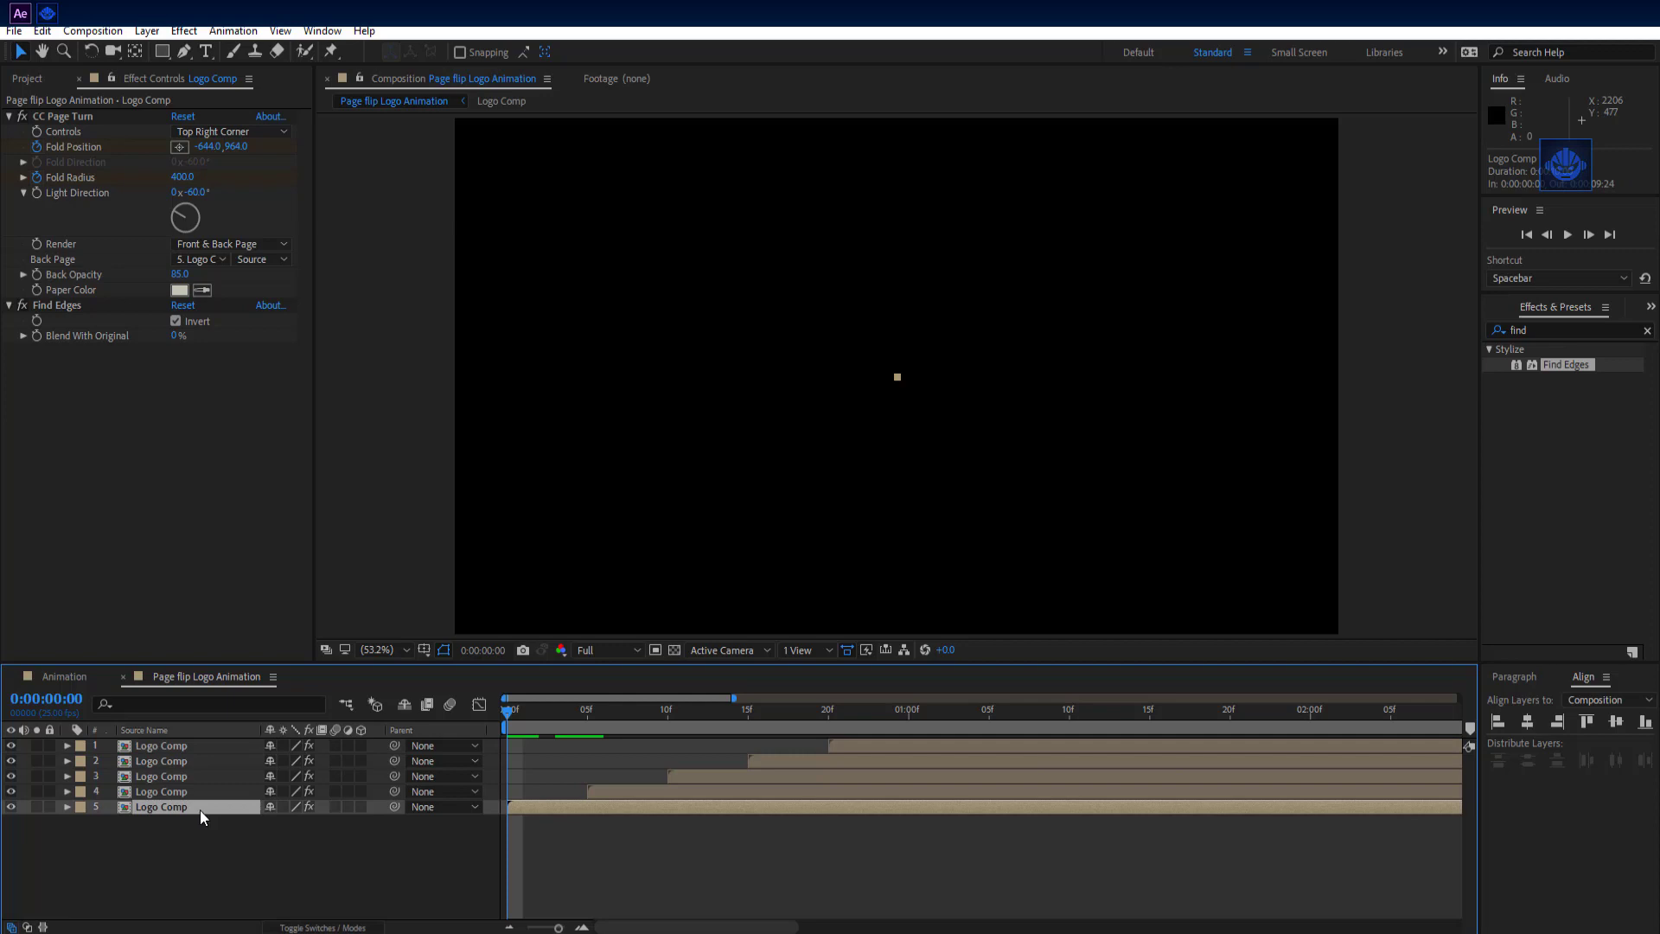
{"action": "left_click_drag", "start_coordinate": [502, 718], "coordinate": [656, 711]}
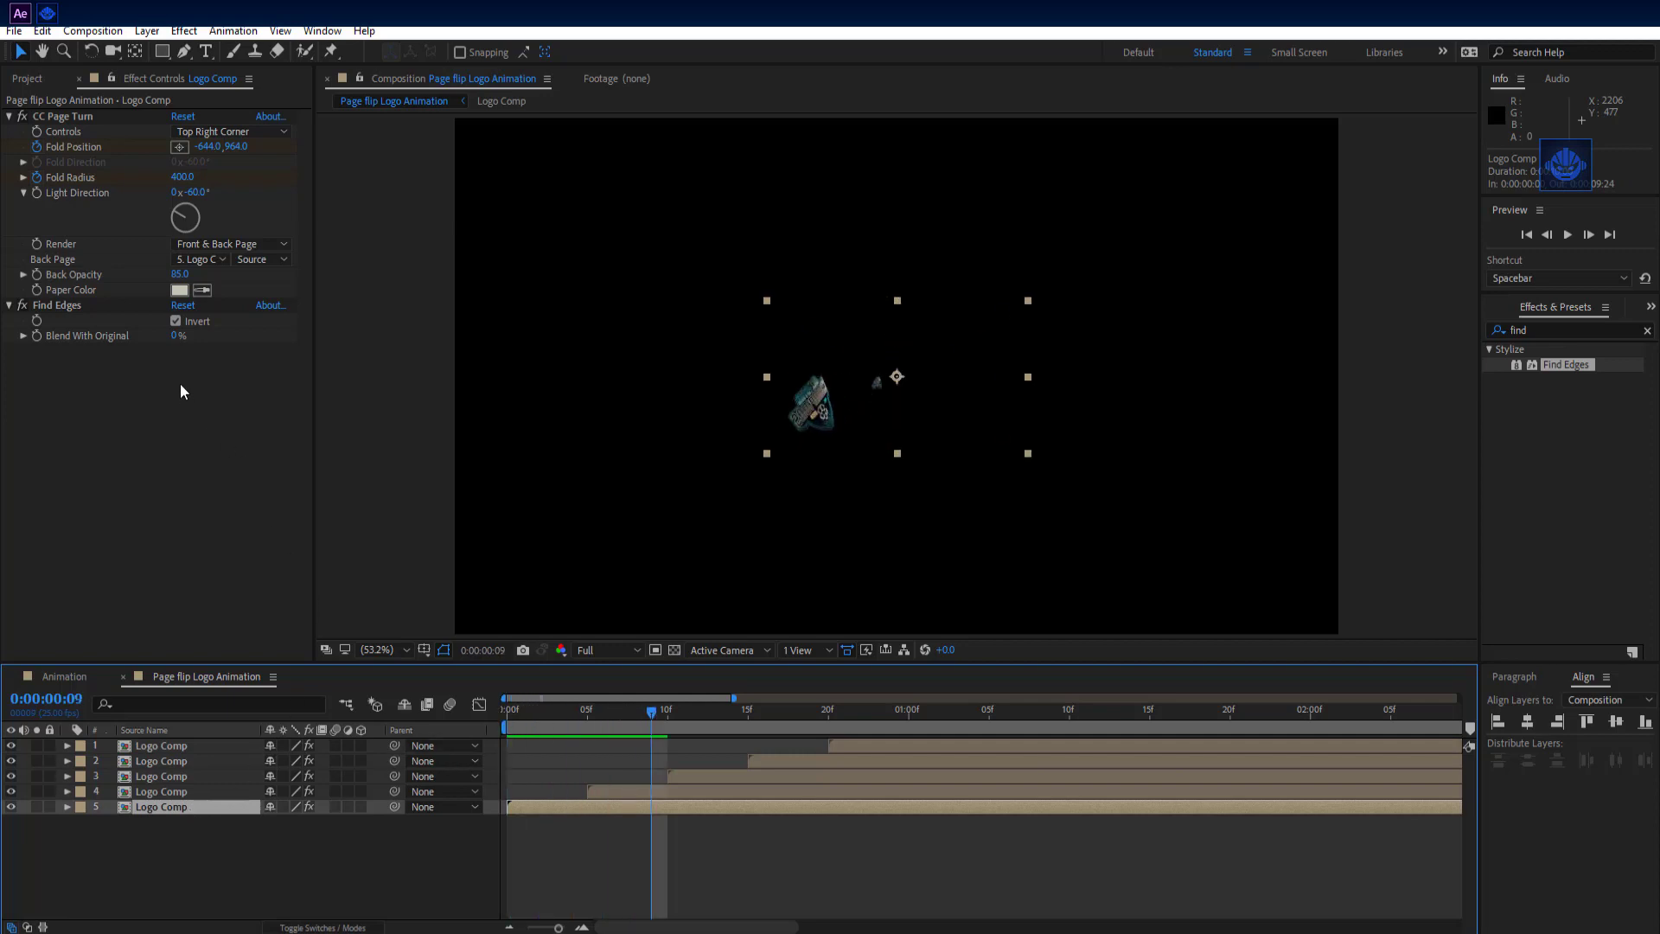
{"action": "left_click", "coordinate": [178, 337]}
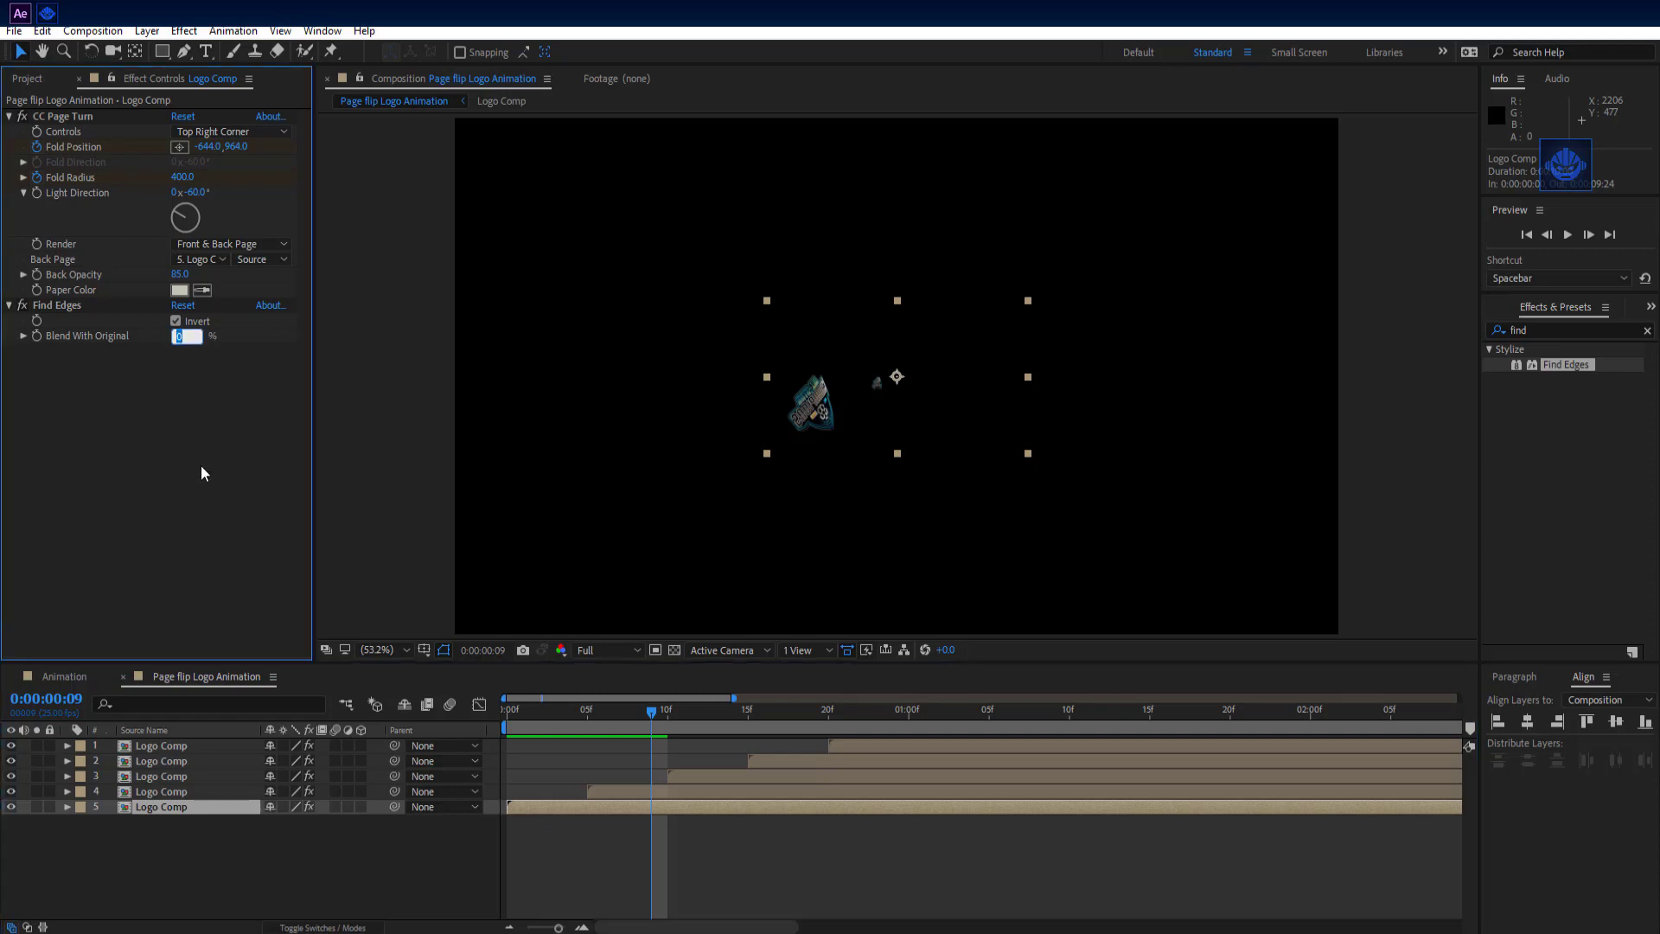
{"action": "type", "text": "2"}
{"action": "key", "text": "Return"}
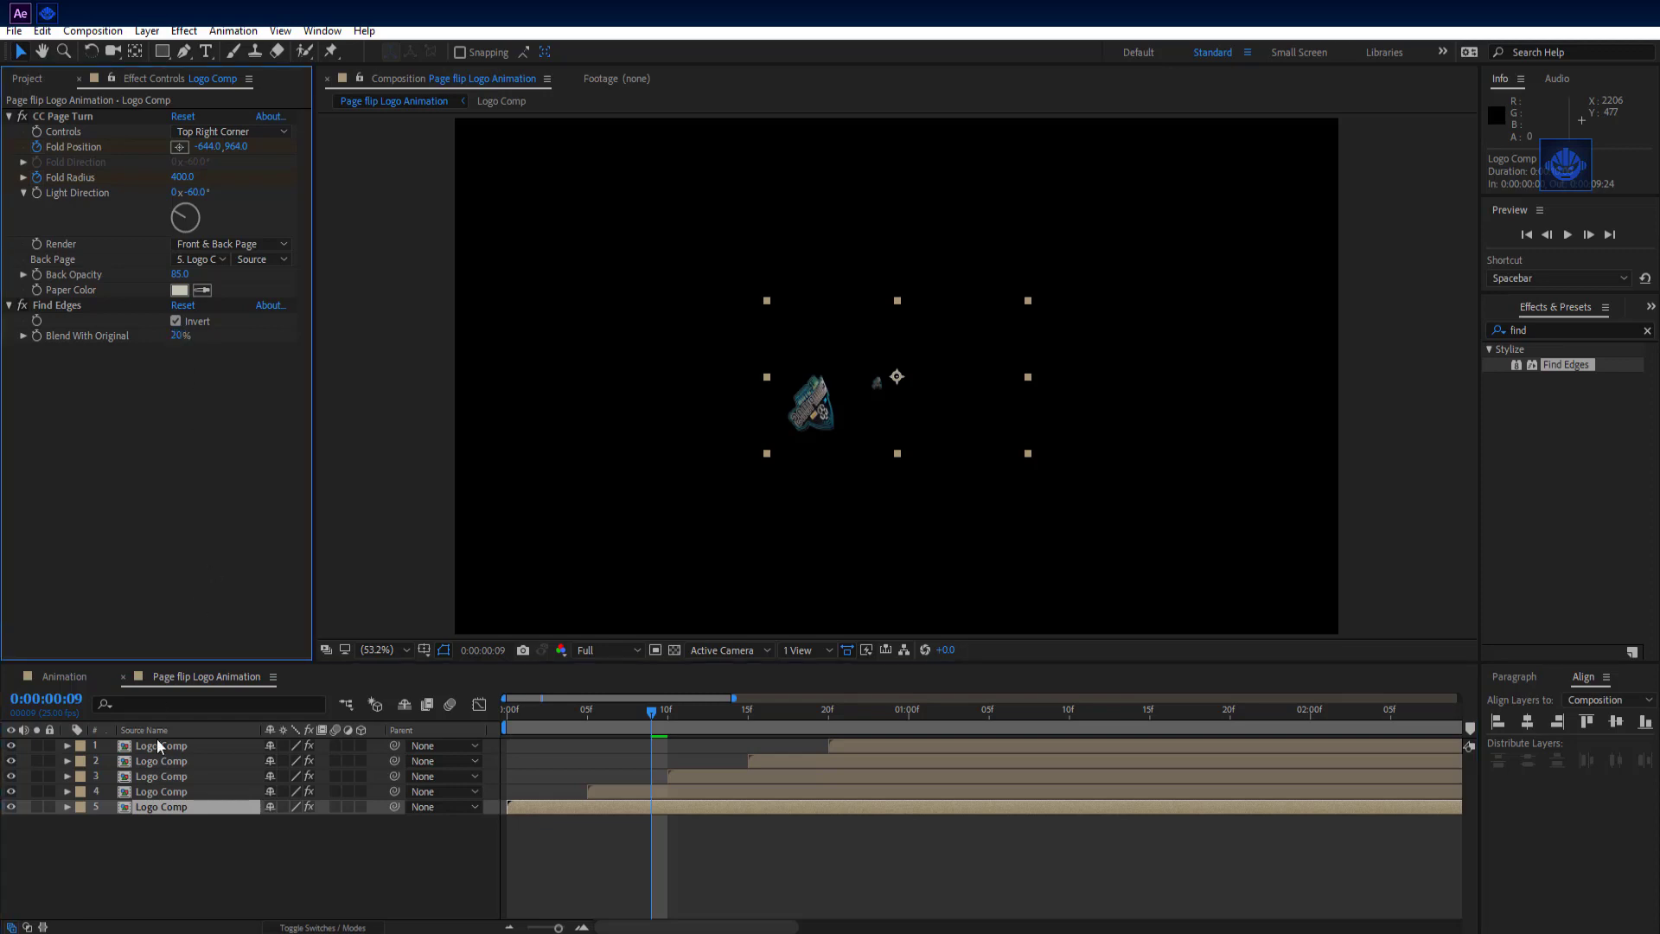
- Raise the Find Edges Blend With Original of Logo Comp layer 4, and set it to 60% on layer 3
{"action": "left_click", "coordinate": [179, 793]}
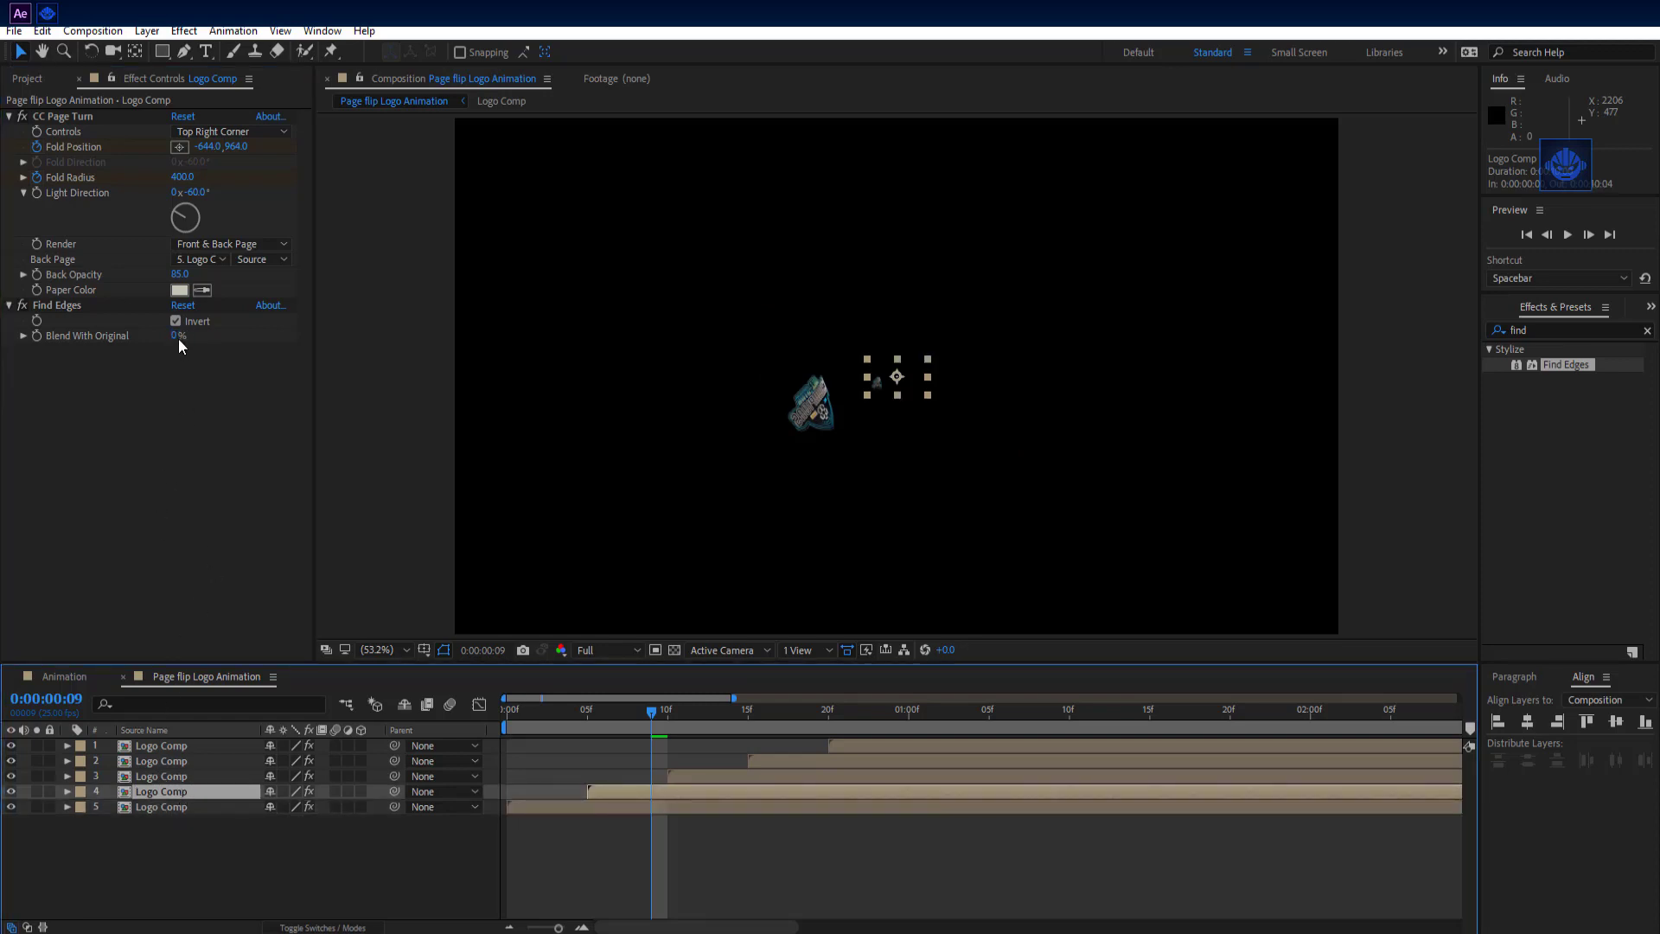
{"action": "left_click_drag", "start_coordinate": [174, 334], "coordinate": [189, 781]}
{"action": "left_click", "coordinate": [190, 775]}
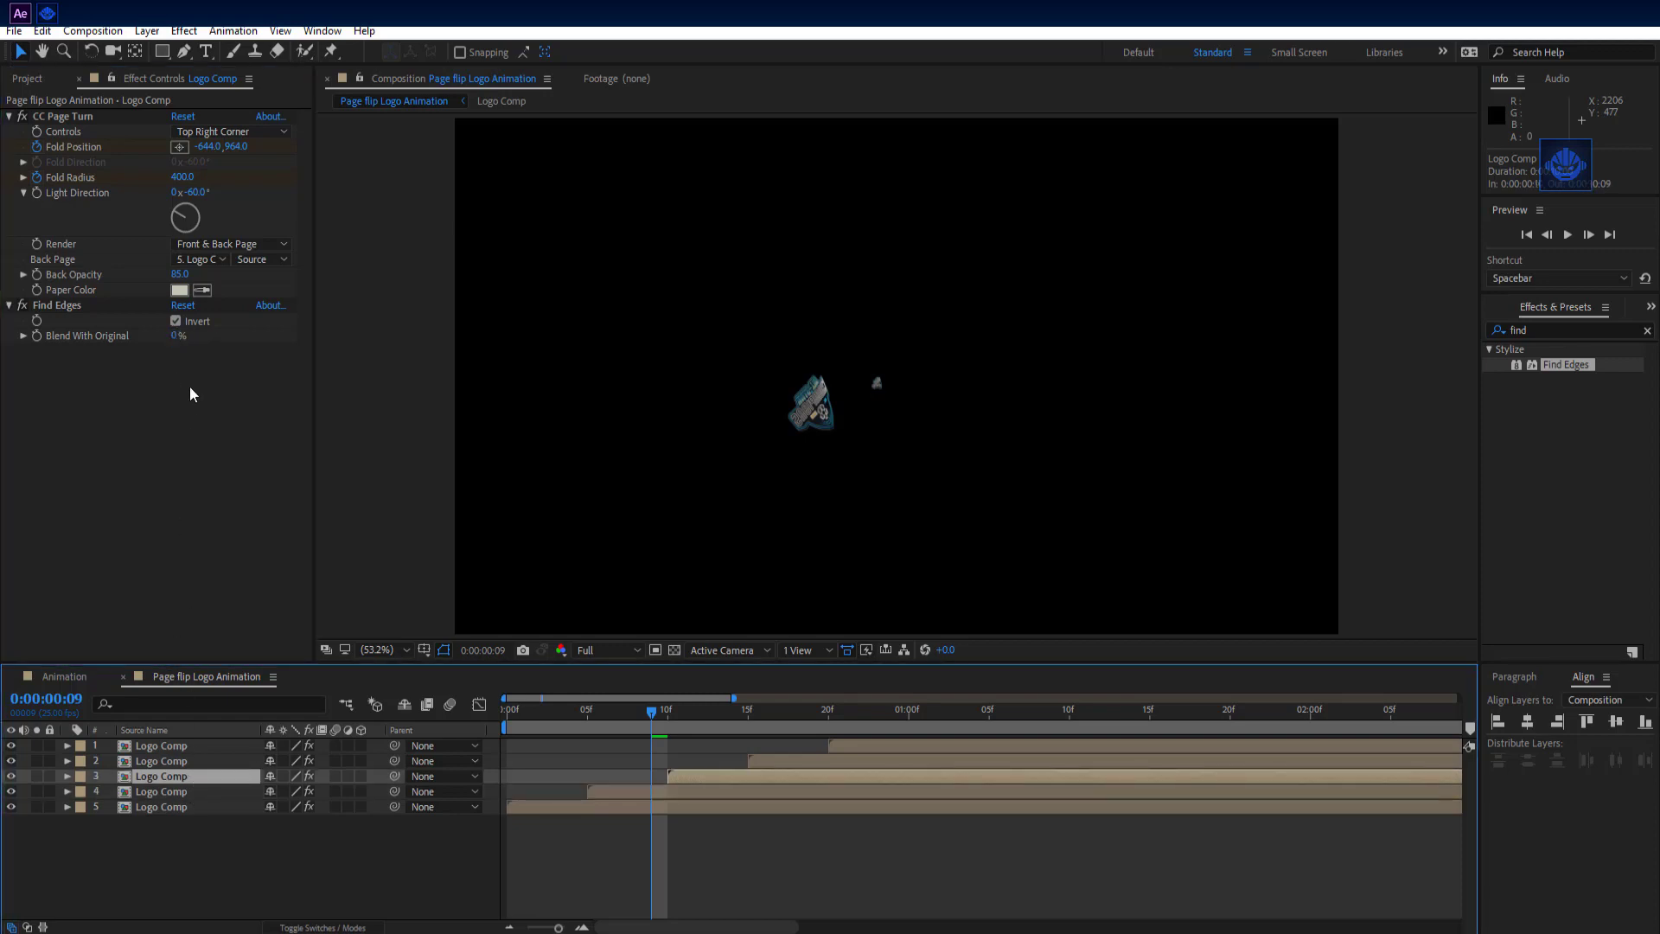
{"action": "left_click", "coordinate": [176, 336]}
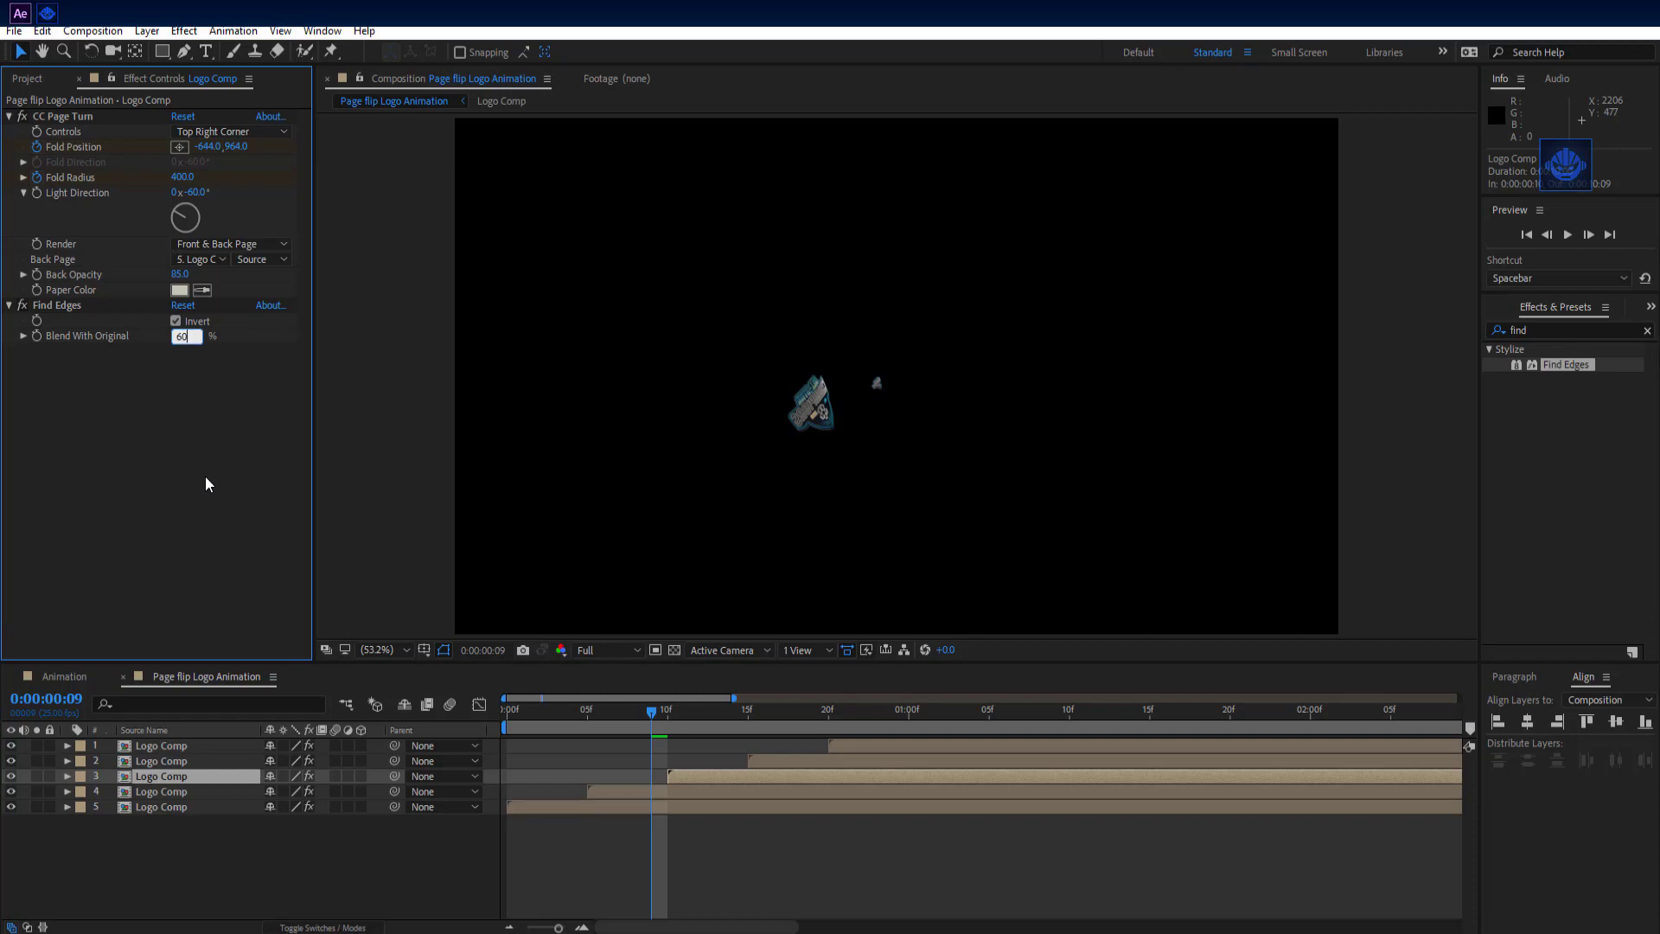
{"action": "key", "text": "Return"}
- Set the Find Edges Blend With Original of Logo Comp layer 2 to 80%, keeping Invert on
{"action": "left_click", "coordinate": [194, 759]}
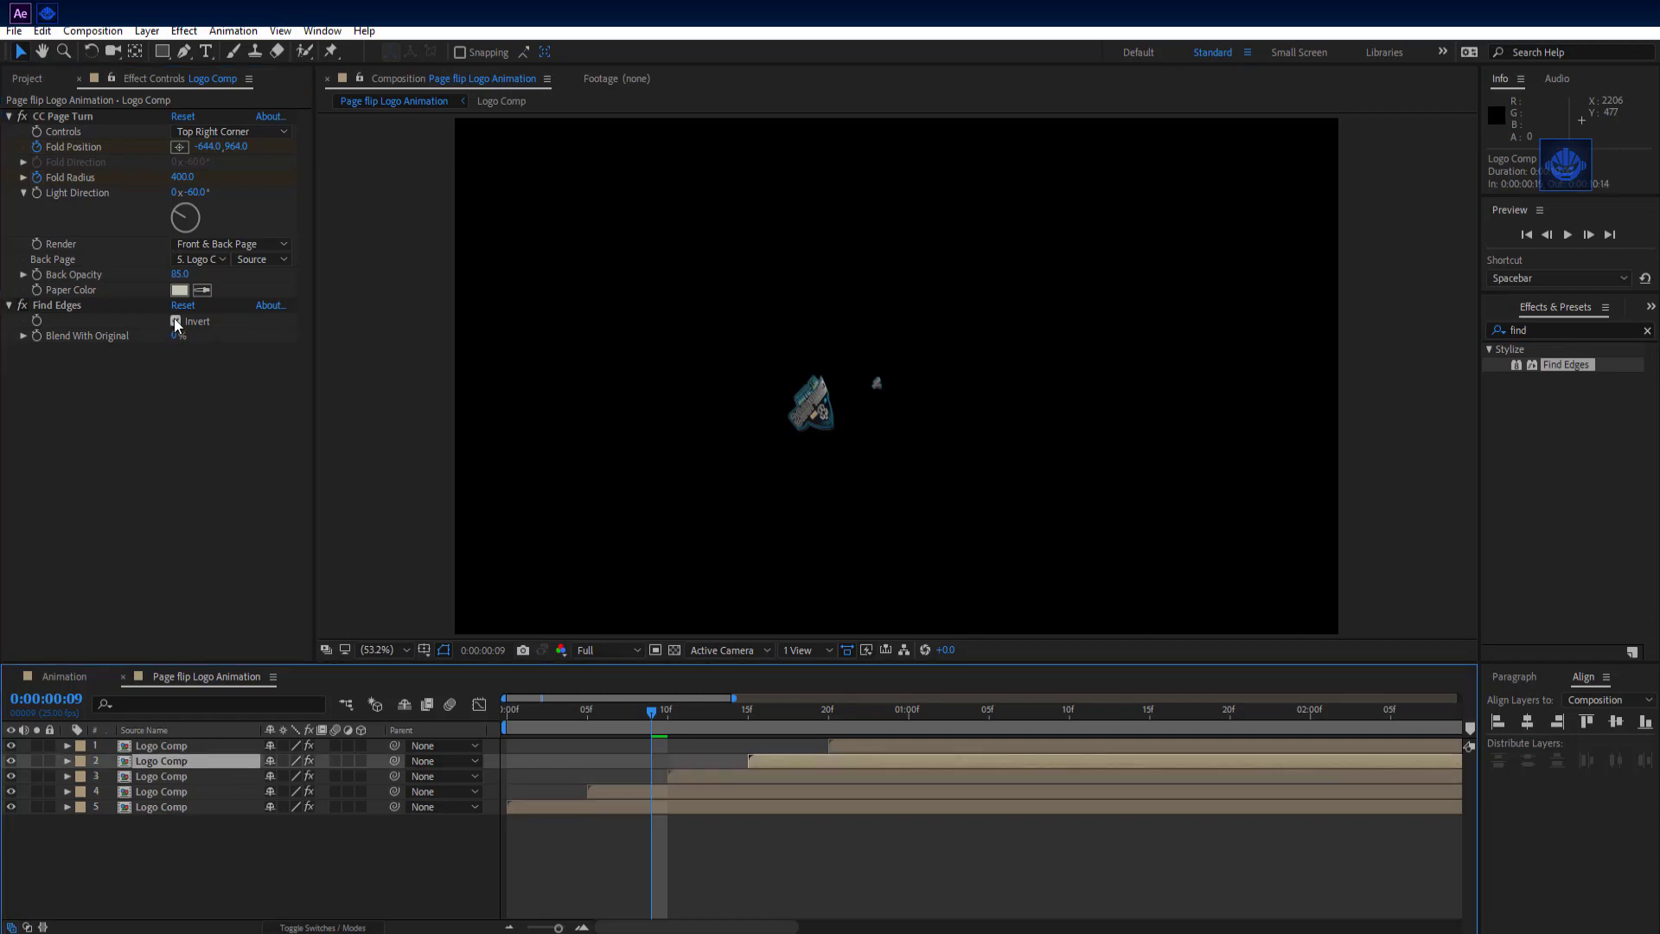
{"action": "left_click", "coordinate": [176, 322]}
{"action": "left_click", "coordinate": [177, 336]}
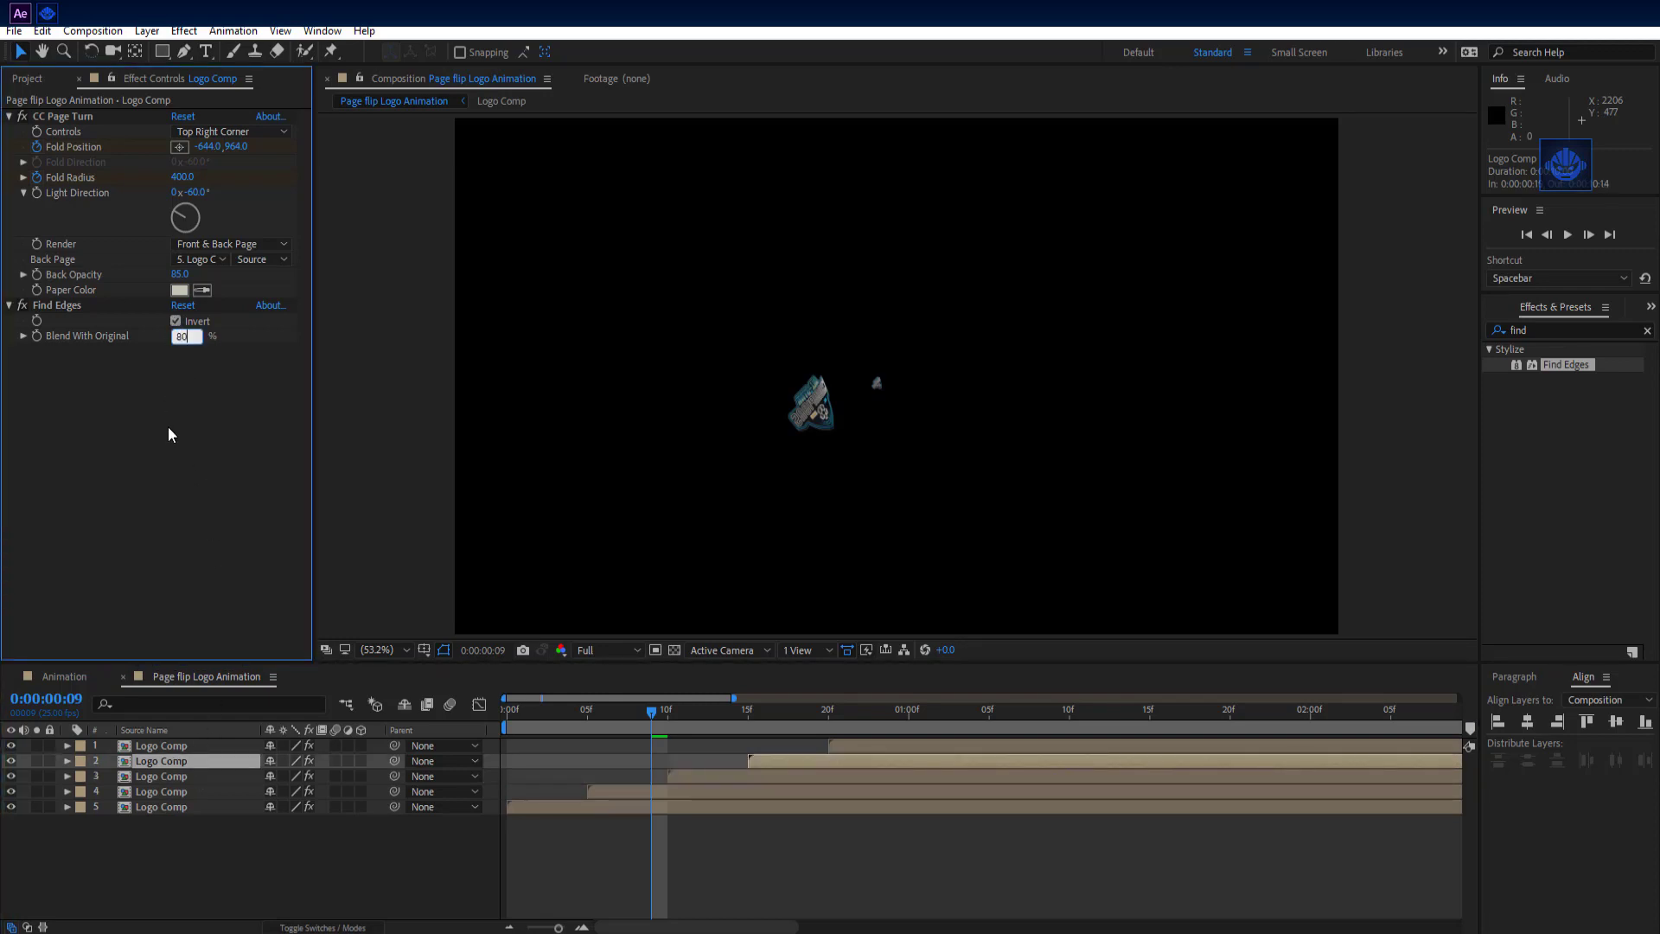
{"action": "key", "text": "Return"}
- Set the Find Edges Blend With Original of Logo Comp layer 1 to 100% and scrub through the staggered animation
{"action": "left_click", "coordinate": [199, 745]}
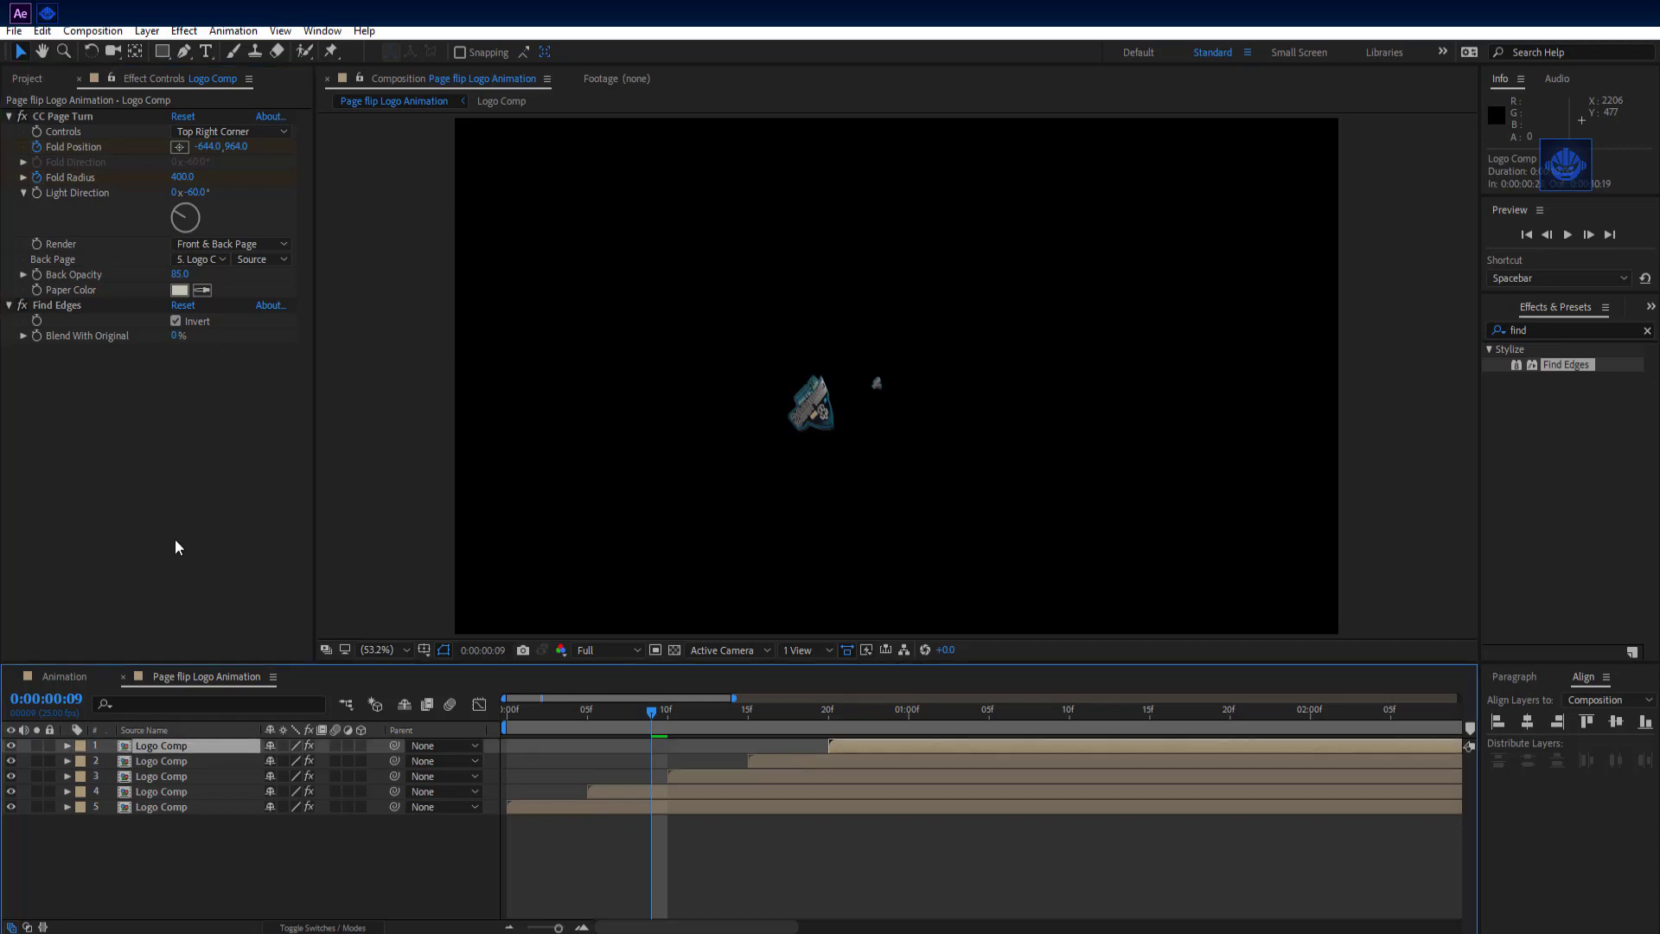
{"action": "left_click", "coordinate": [176, 336]}
{"action": "type", "text": "100"}
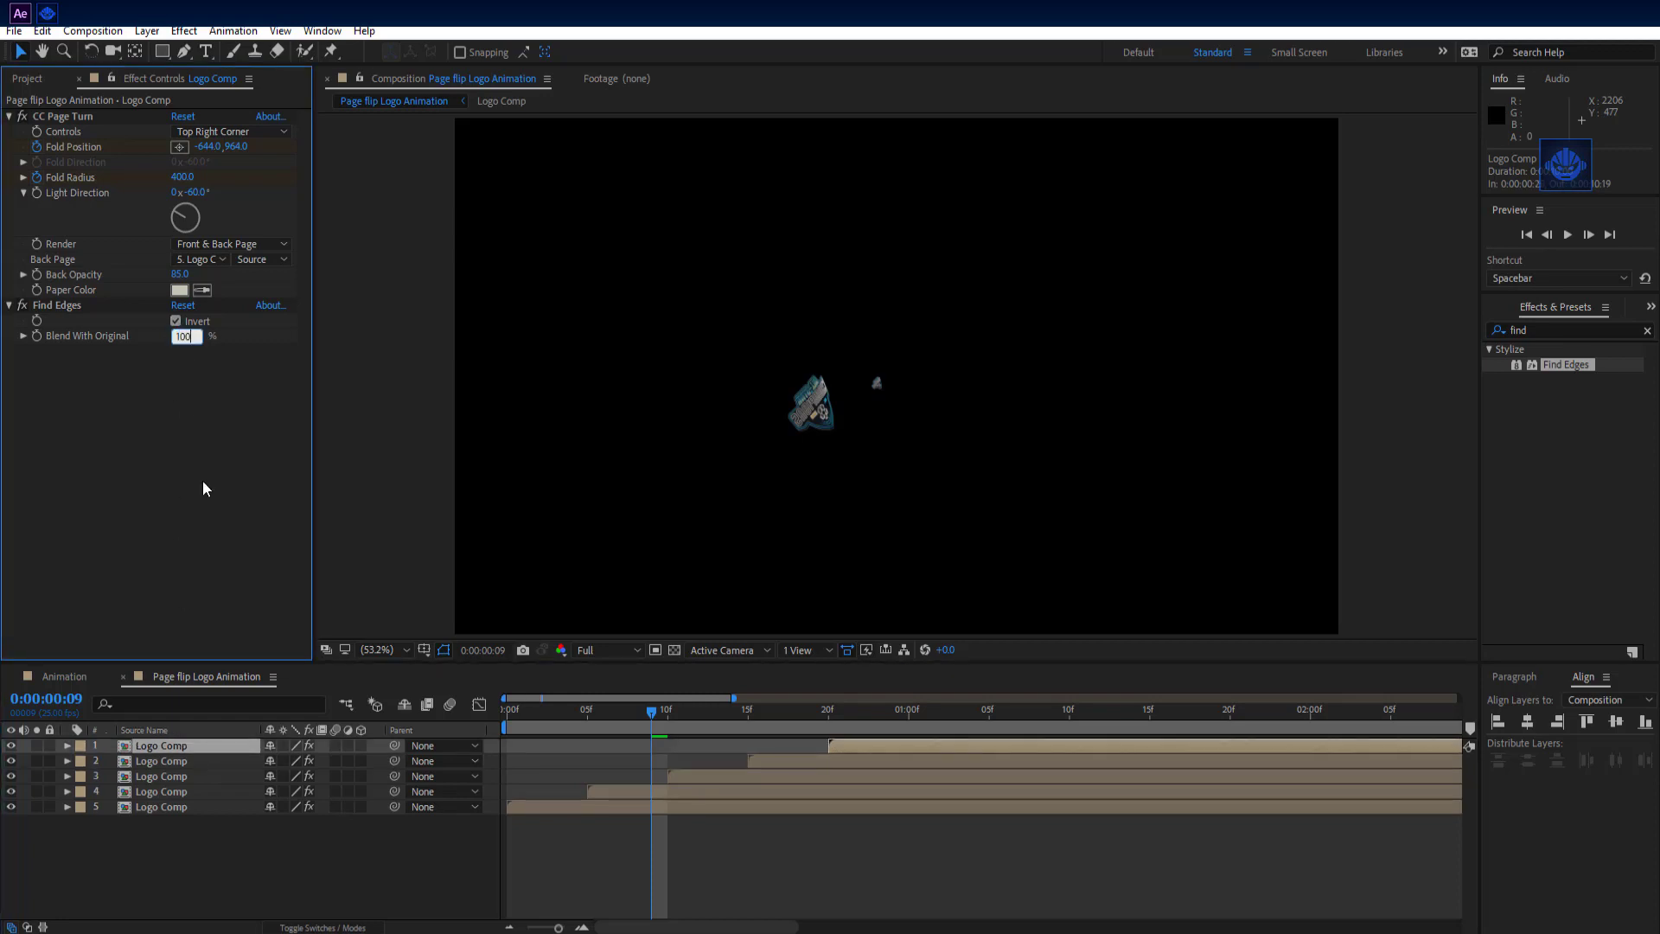
{"action": "key", "text": "Return"}
{"action": "left_click_drag", "start_coordinate": [656, 714], "coordinate": [956, 714]}
{"action": "left_click", "coordinate": [1079, 732]}
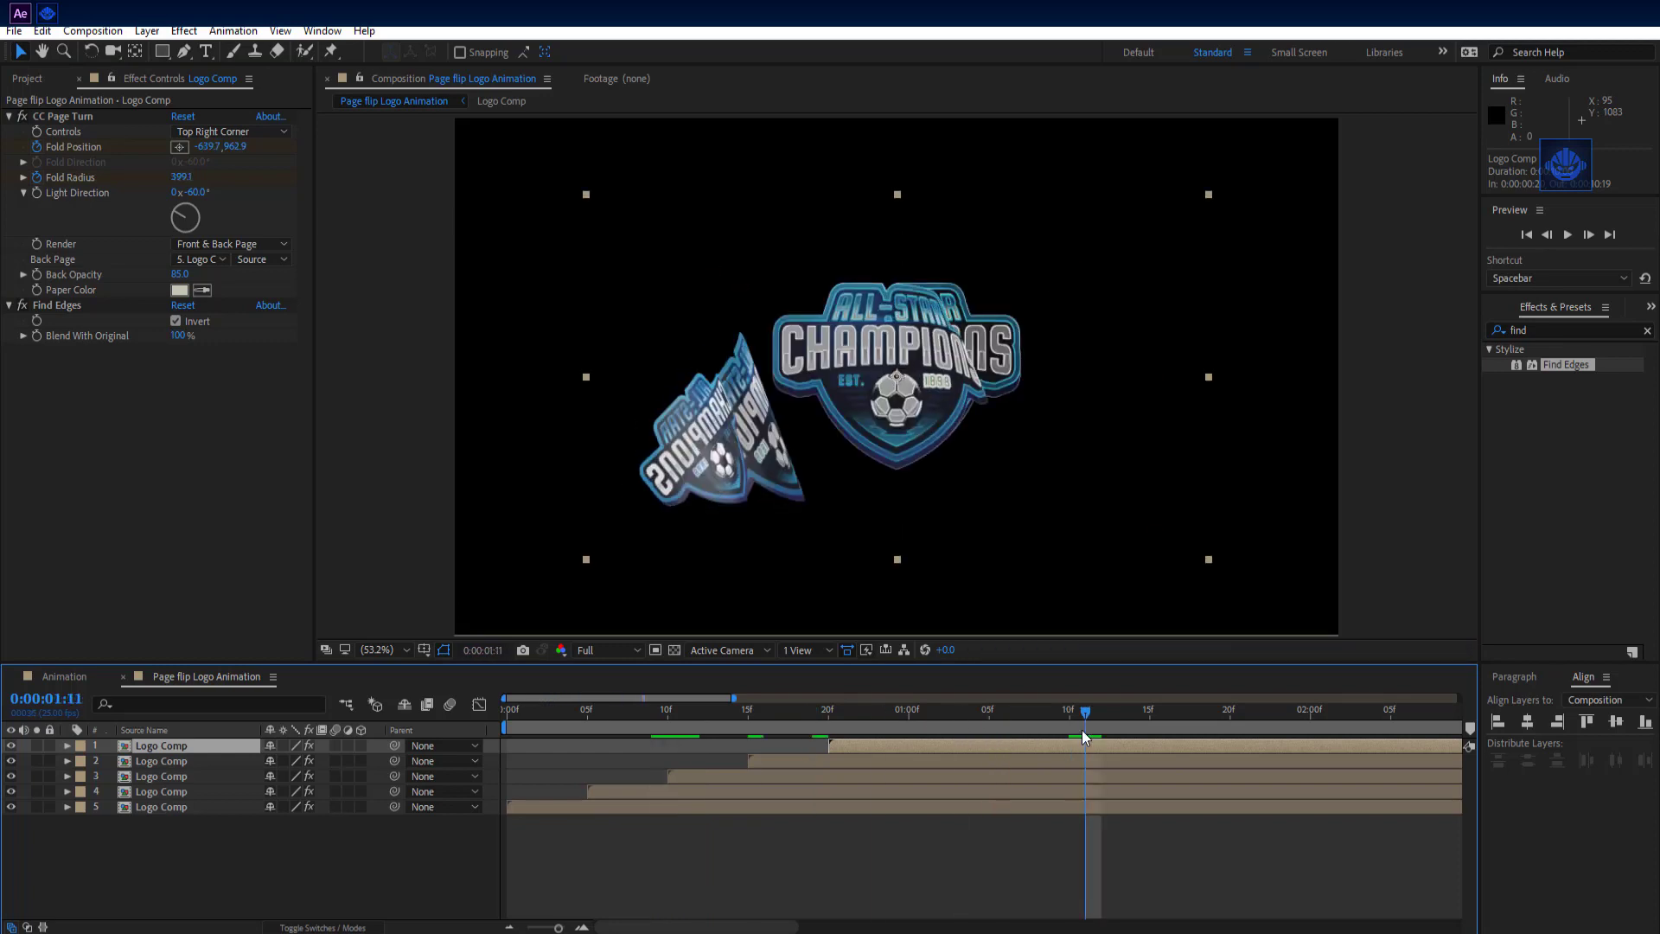
{"action": "left_click_drag", "start_coordinate": [1091, 721], "coordinate": [1005, 727]}
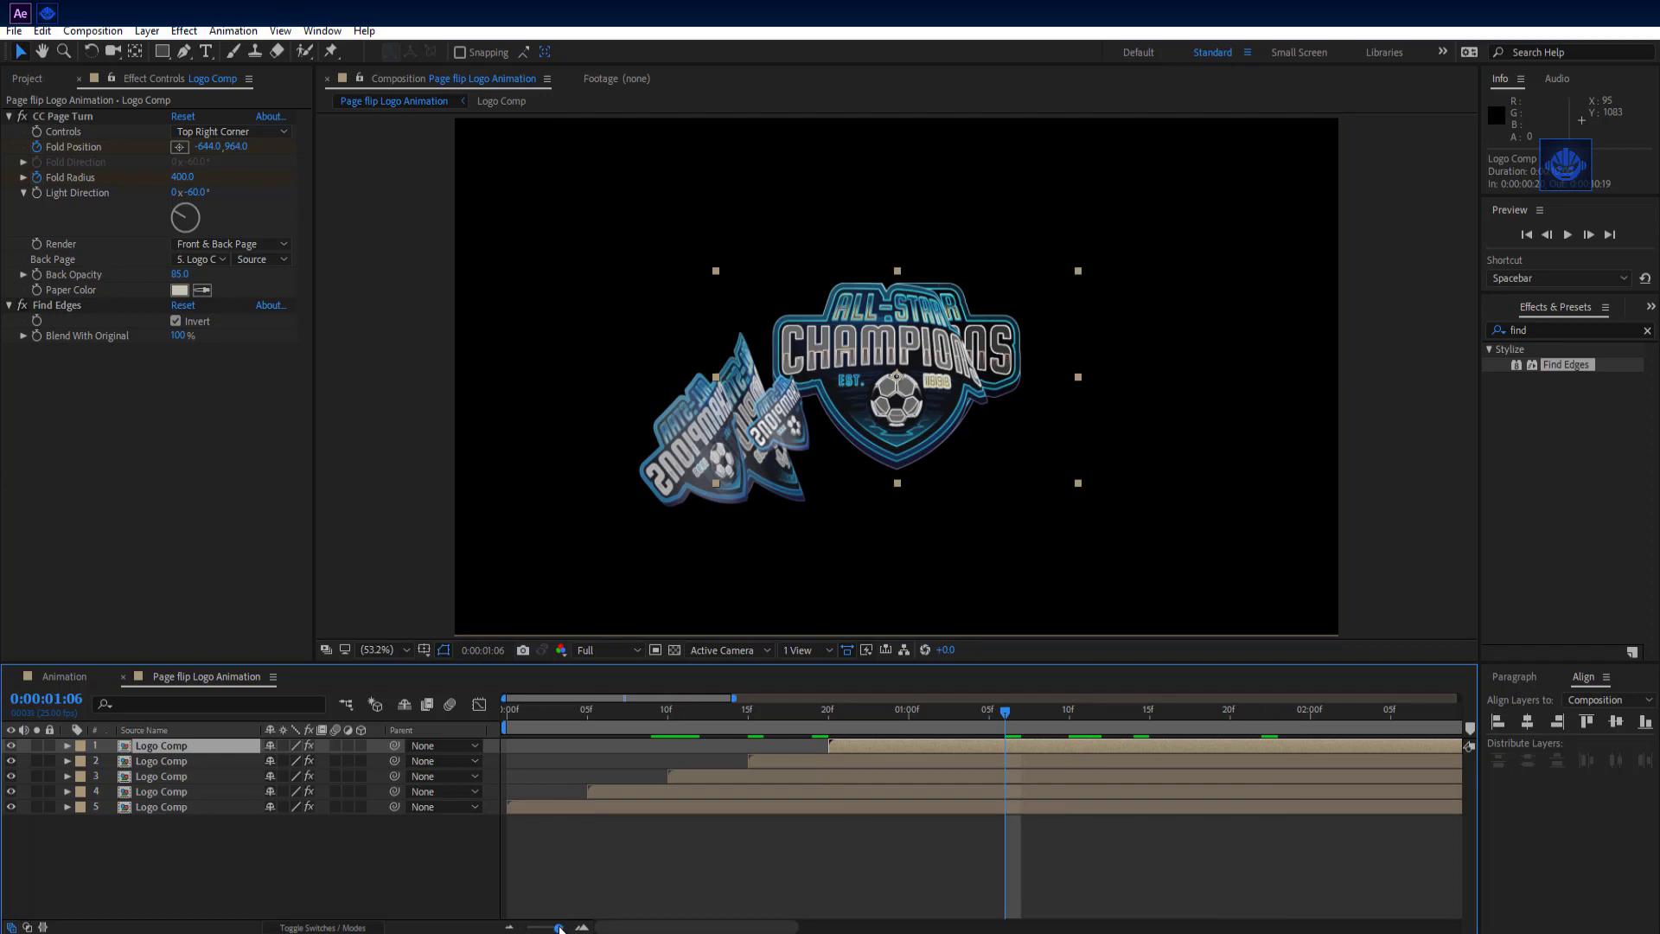
- Turn on motion blur for all five Logo Comp layers and enable it for the composition
{"action": "left_click_drag", "start_coordinate": [559, 928], "coordinate": [544, 928]}
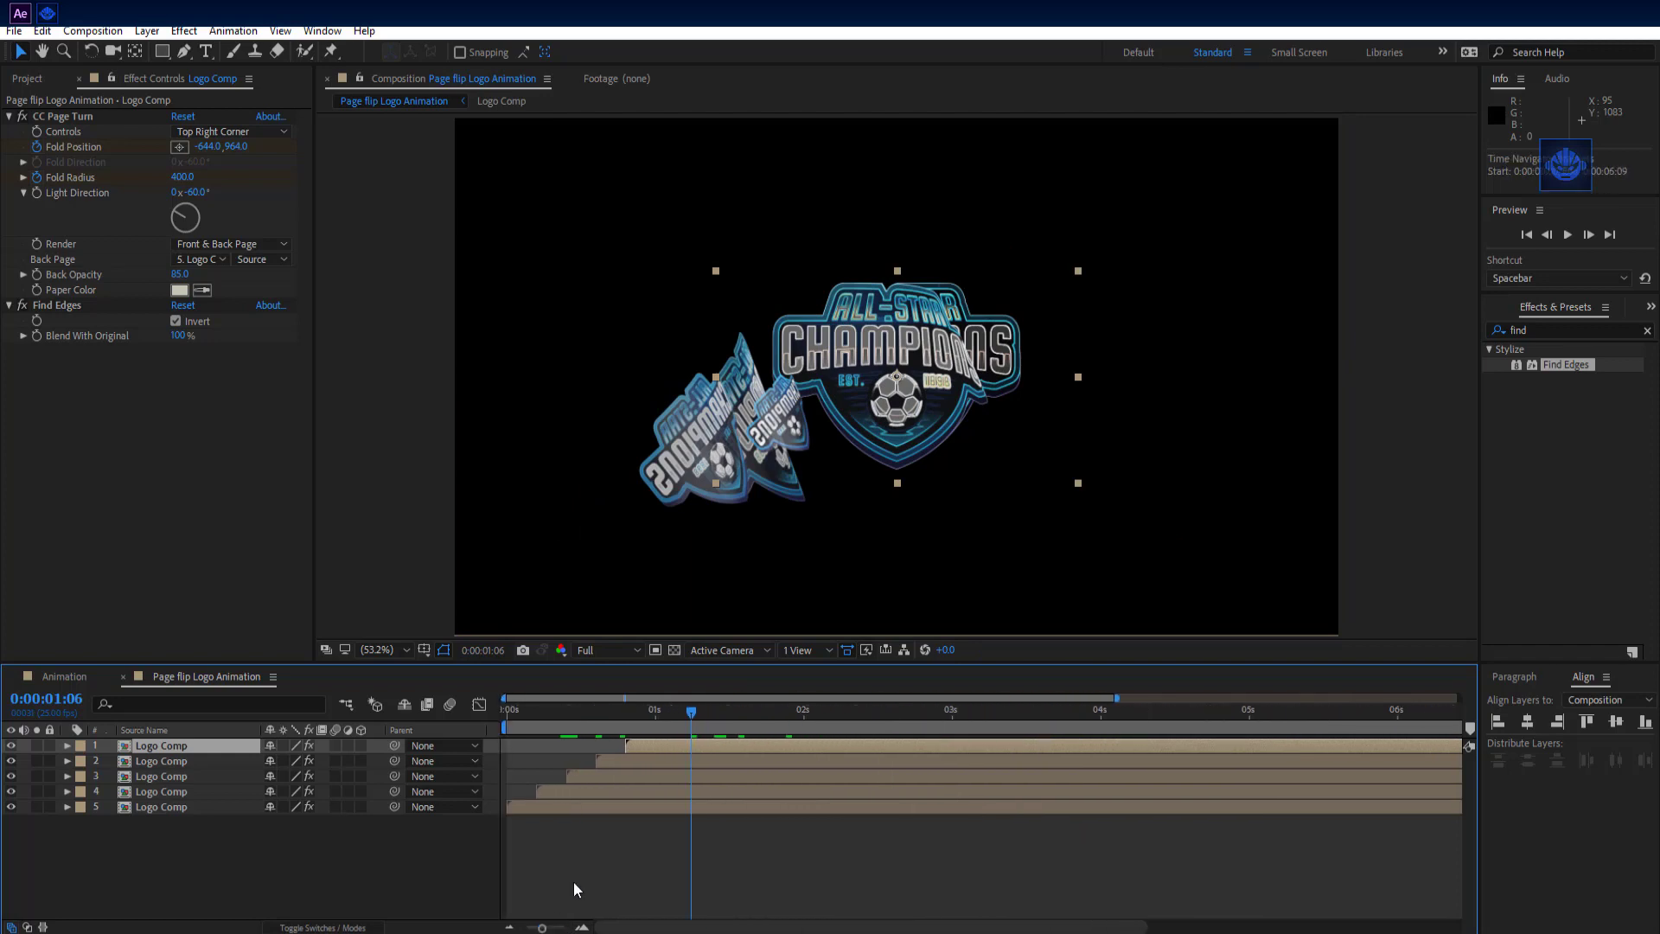
{"action": "key", "text": "'"}
{"action": "left_click", "coordinate": [381, 837]}
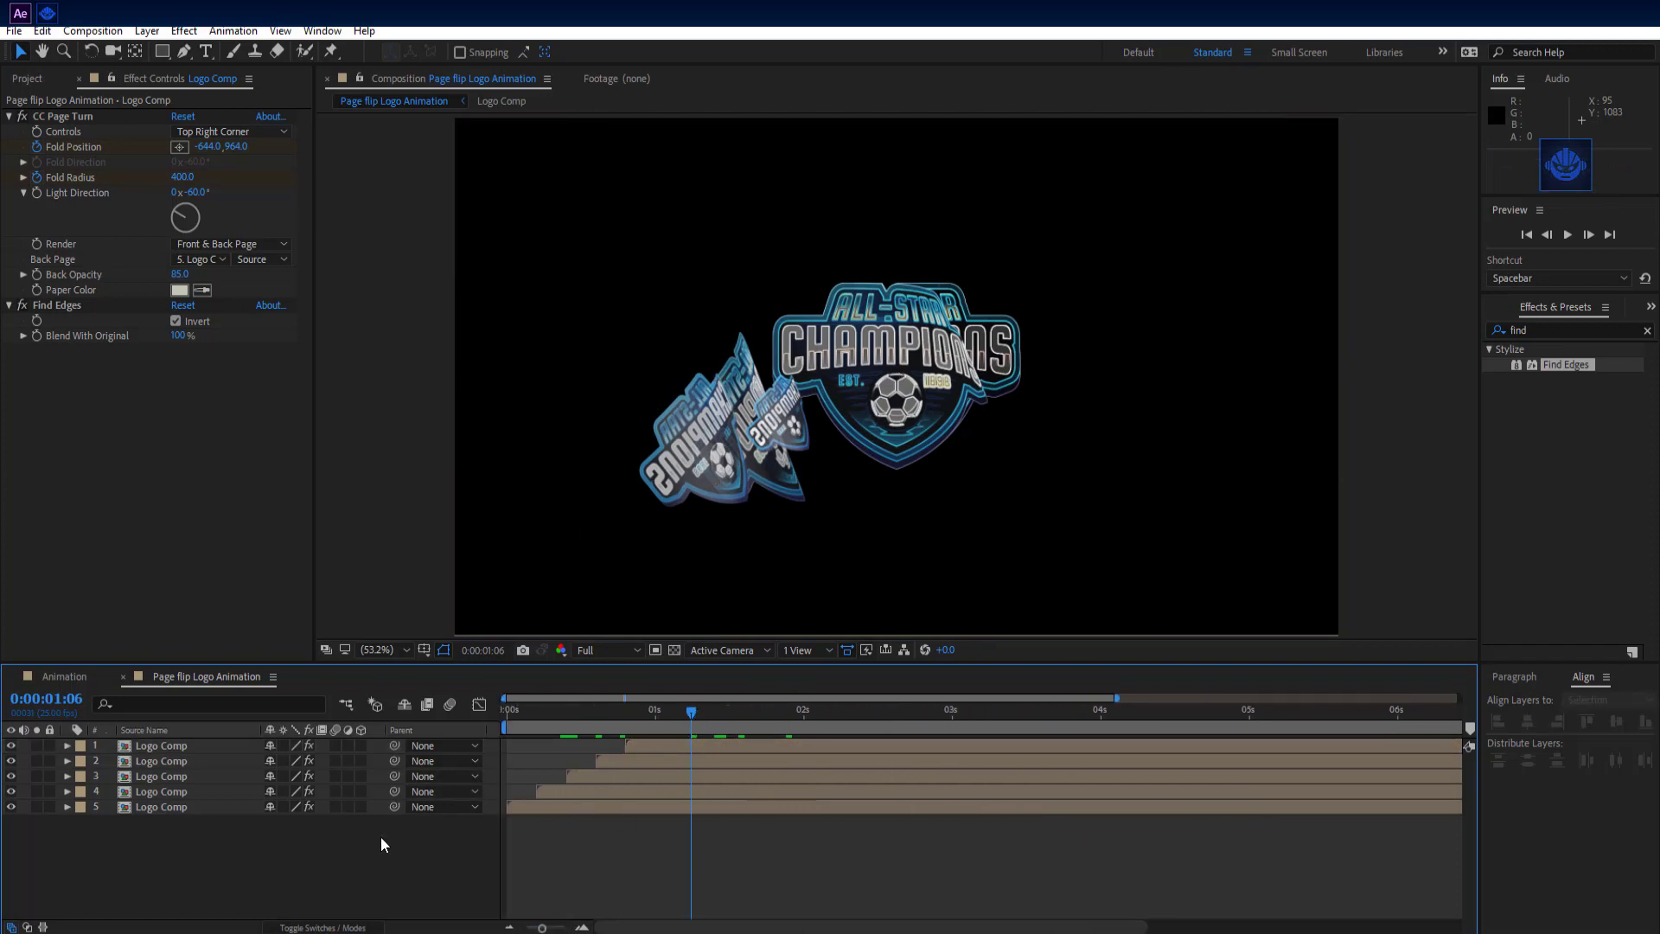
{"action": "key", "text": "'"}
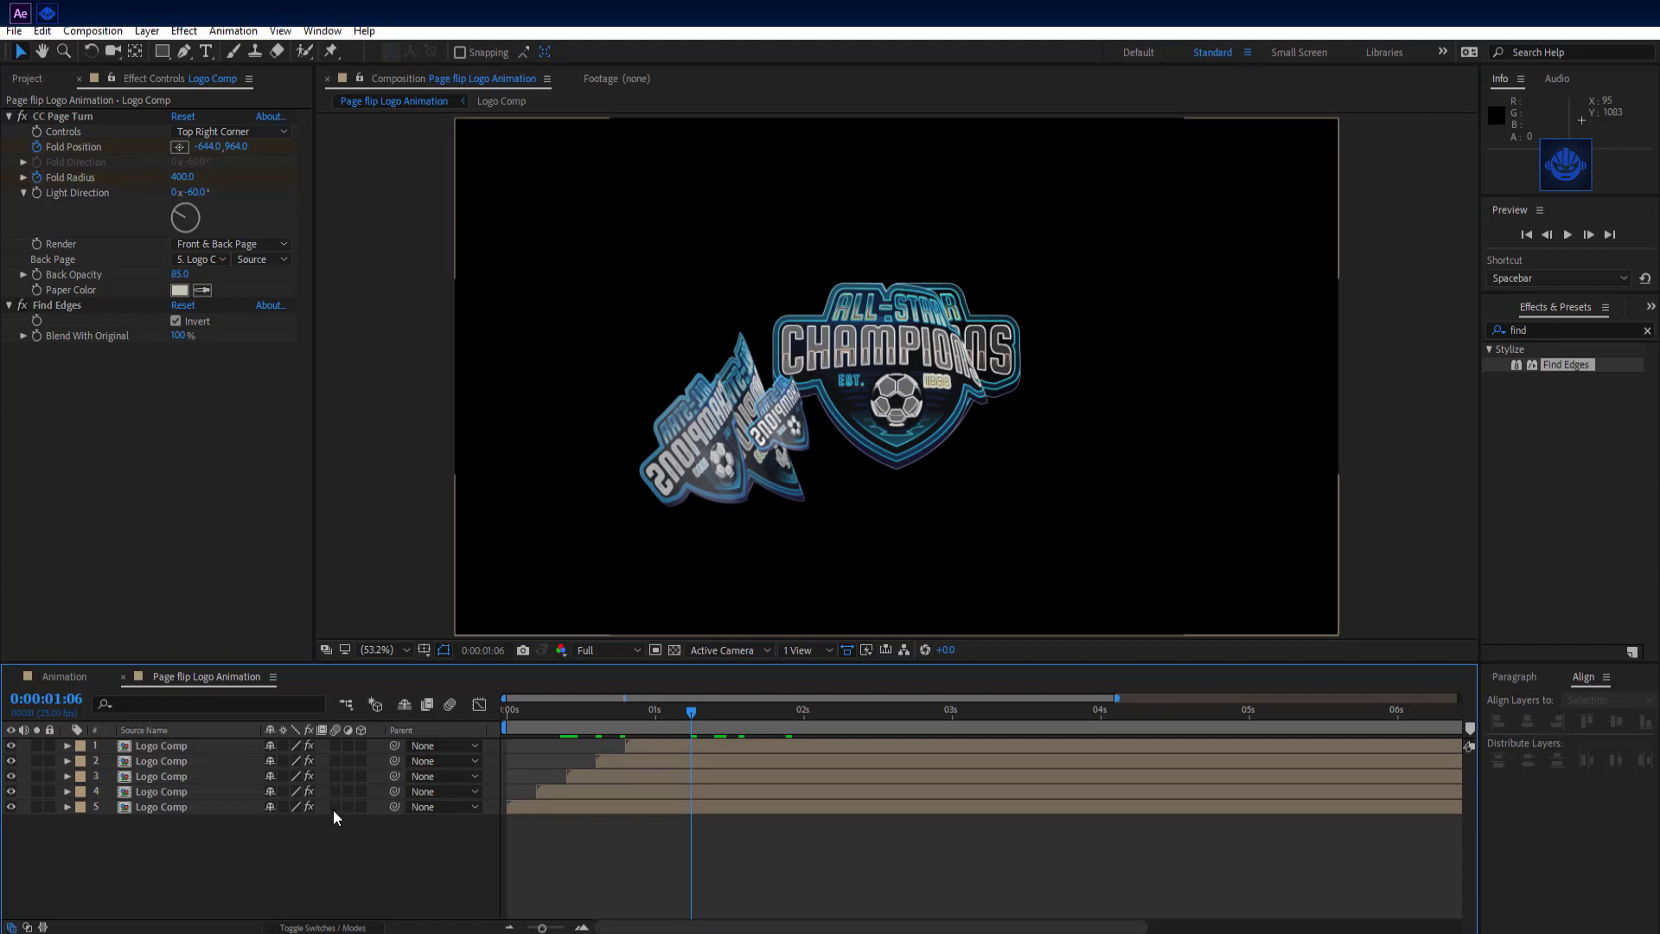
{"action": "left_click_drag", "start_coordinate": [334, 810], "coordinate": [335, 746]}
{"action": "left_click", "coordinate": [479, 705]}
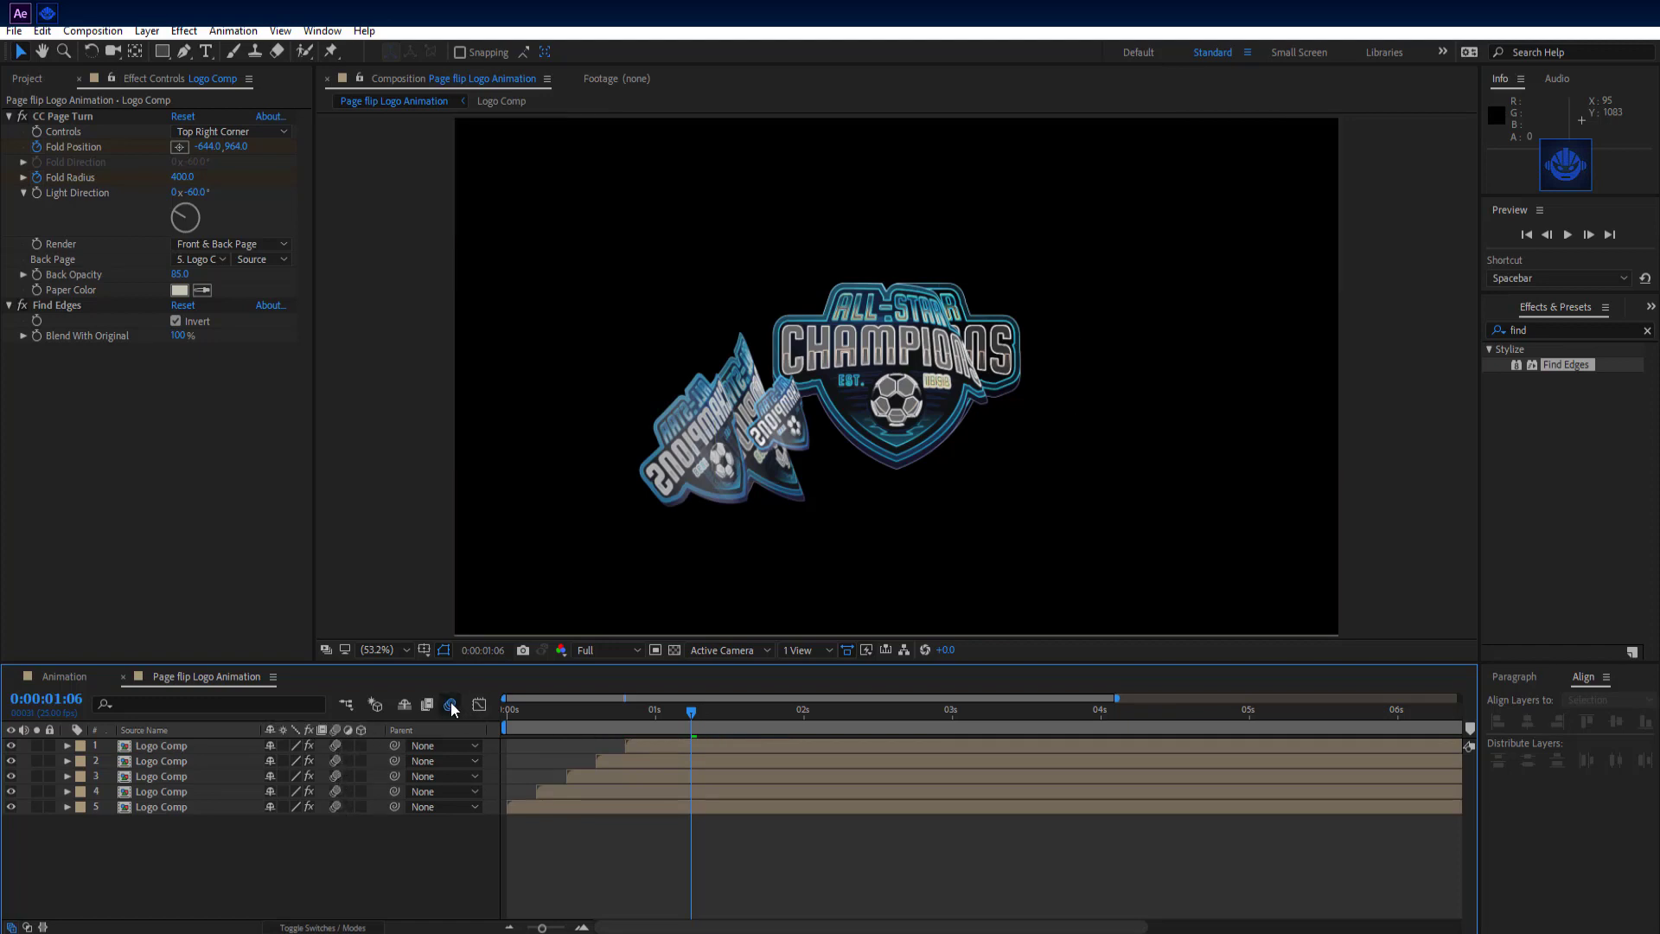
{"action": "left_click", "coordinate": [449, 704]}
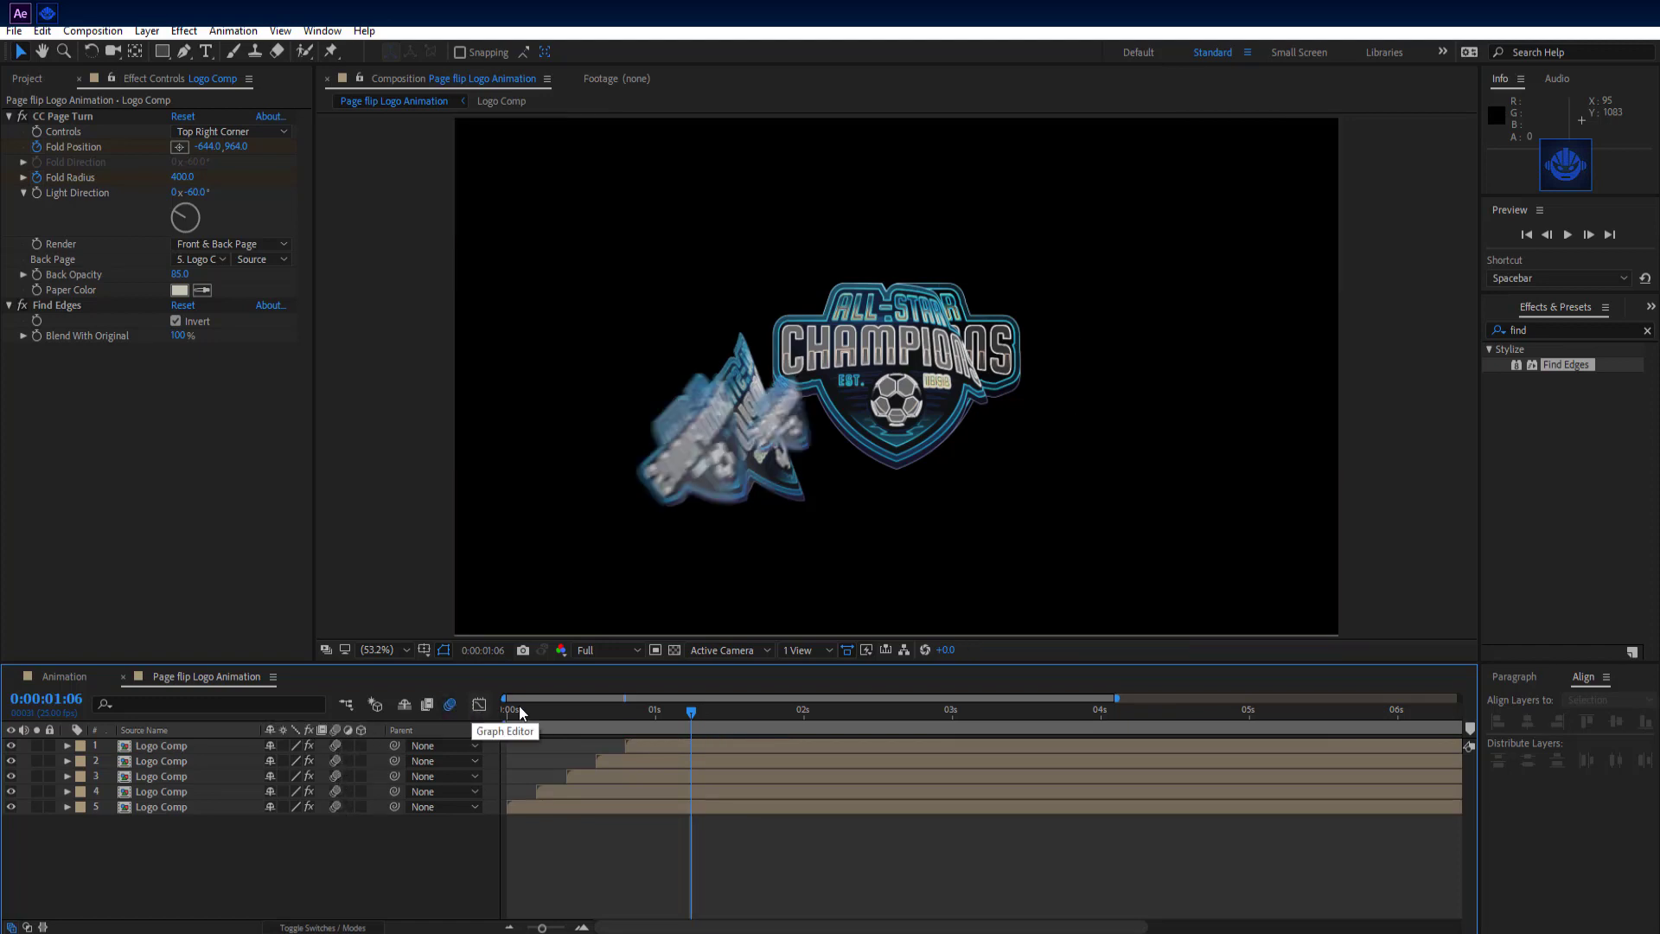
{"action": "left_click", "coordinate": [674, 711]}
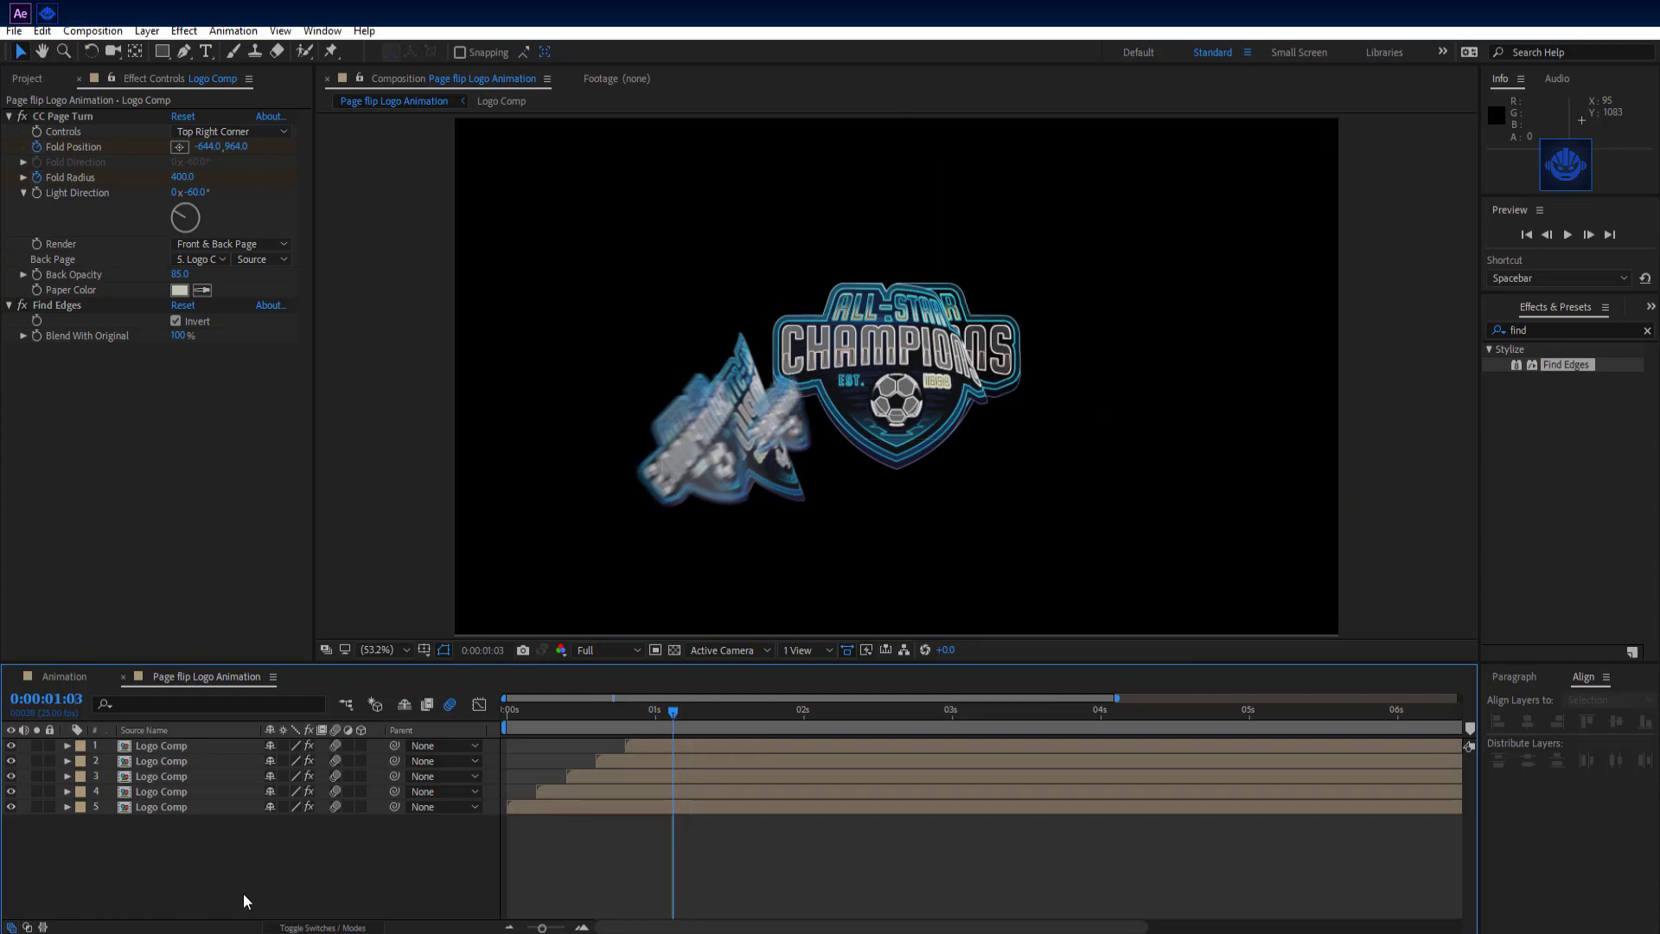
- Pre-compose all five Logo Comp layers into a new composition named Animation, moving all attributes into it
{"action": "left_click_drag", "start_coordinate": [237, 884], "coordinate": [176, 745]}
{"action": "right_click", "coordinate": [195, 751]}
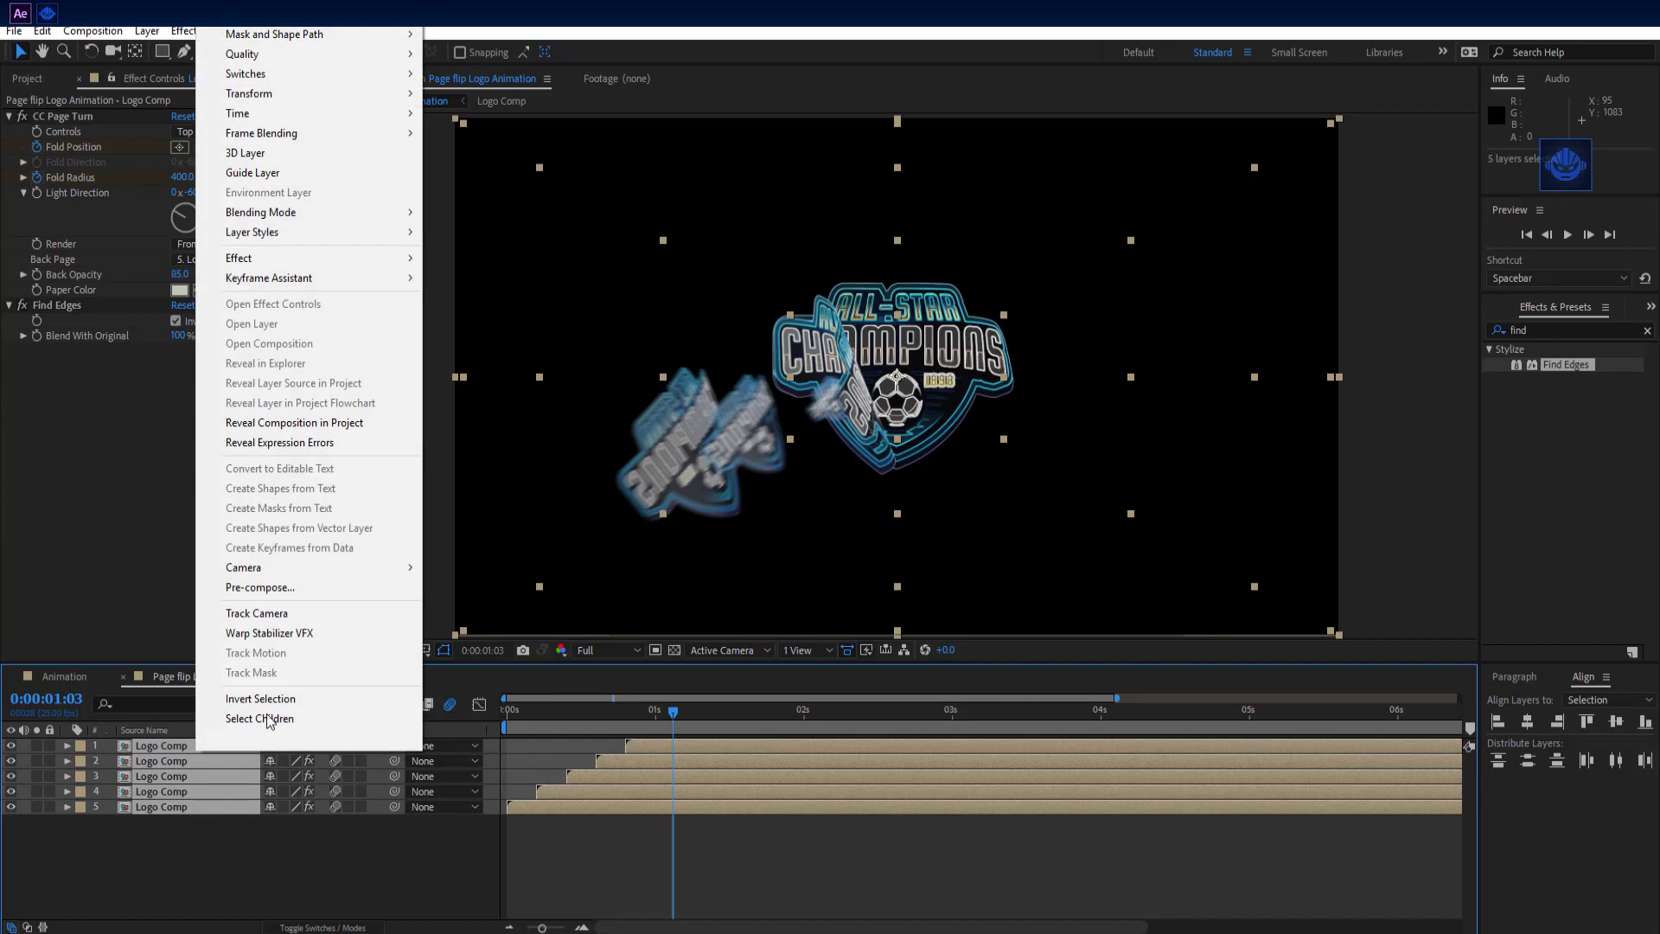
{"action": "left_click", "coordinate": [308, 594]}
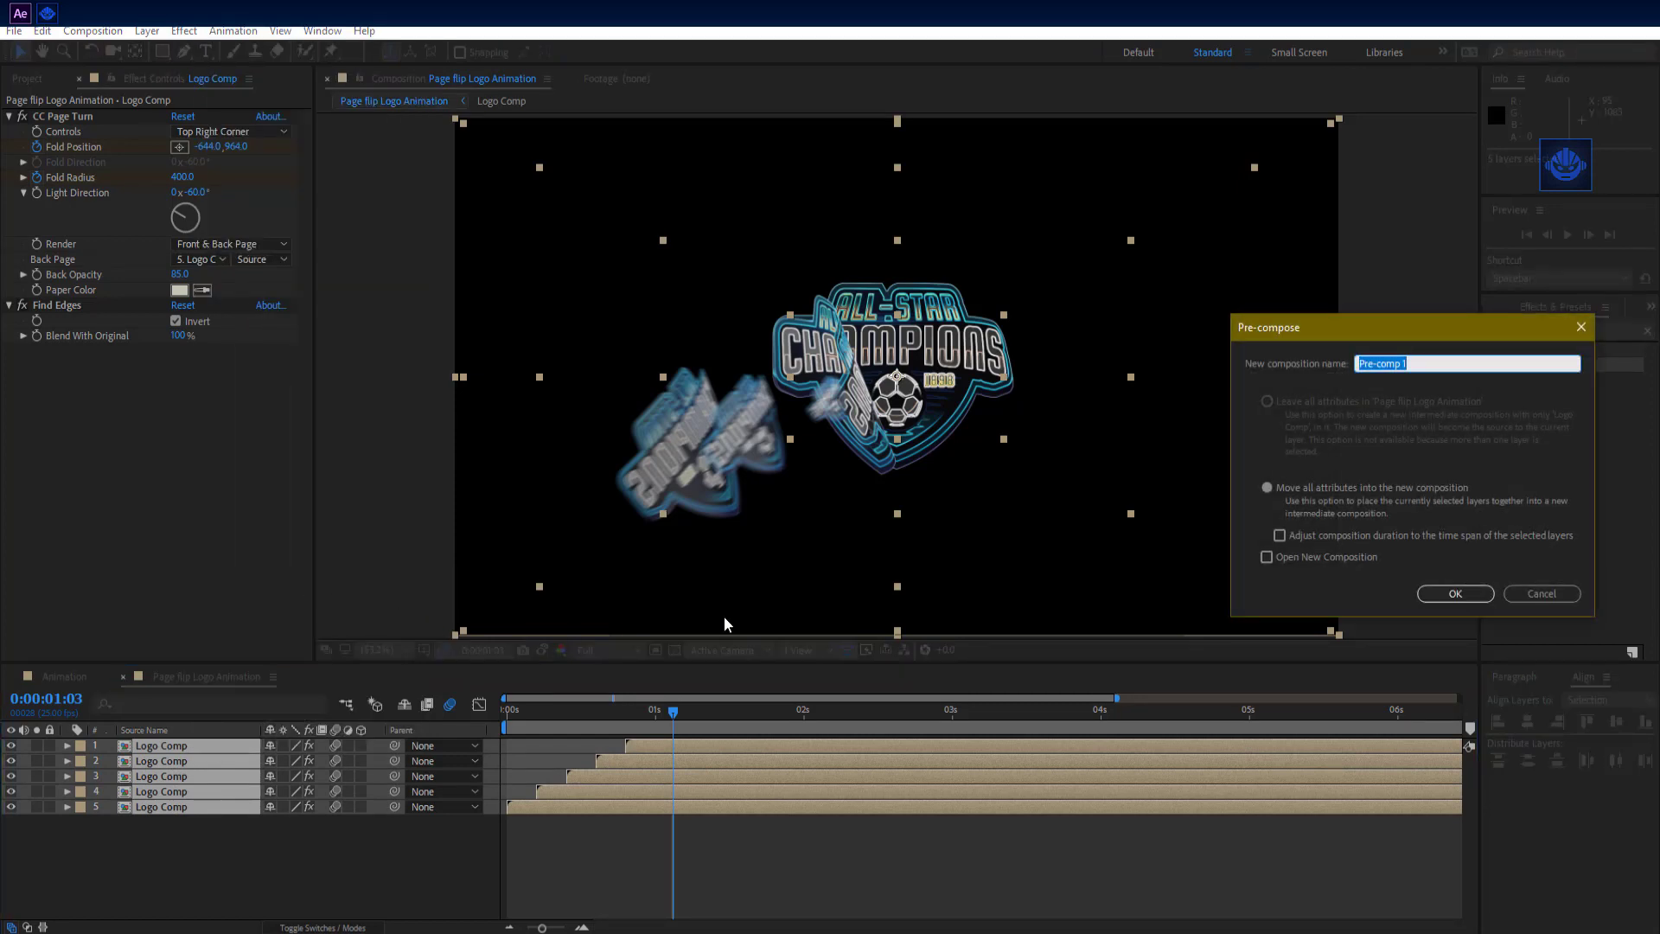
{"action": "type", "text": "Animation"}
{"action": "left_click", "coordinate": [1455, 594]}
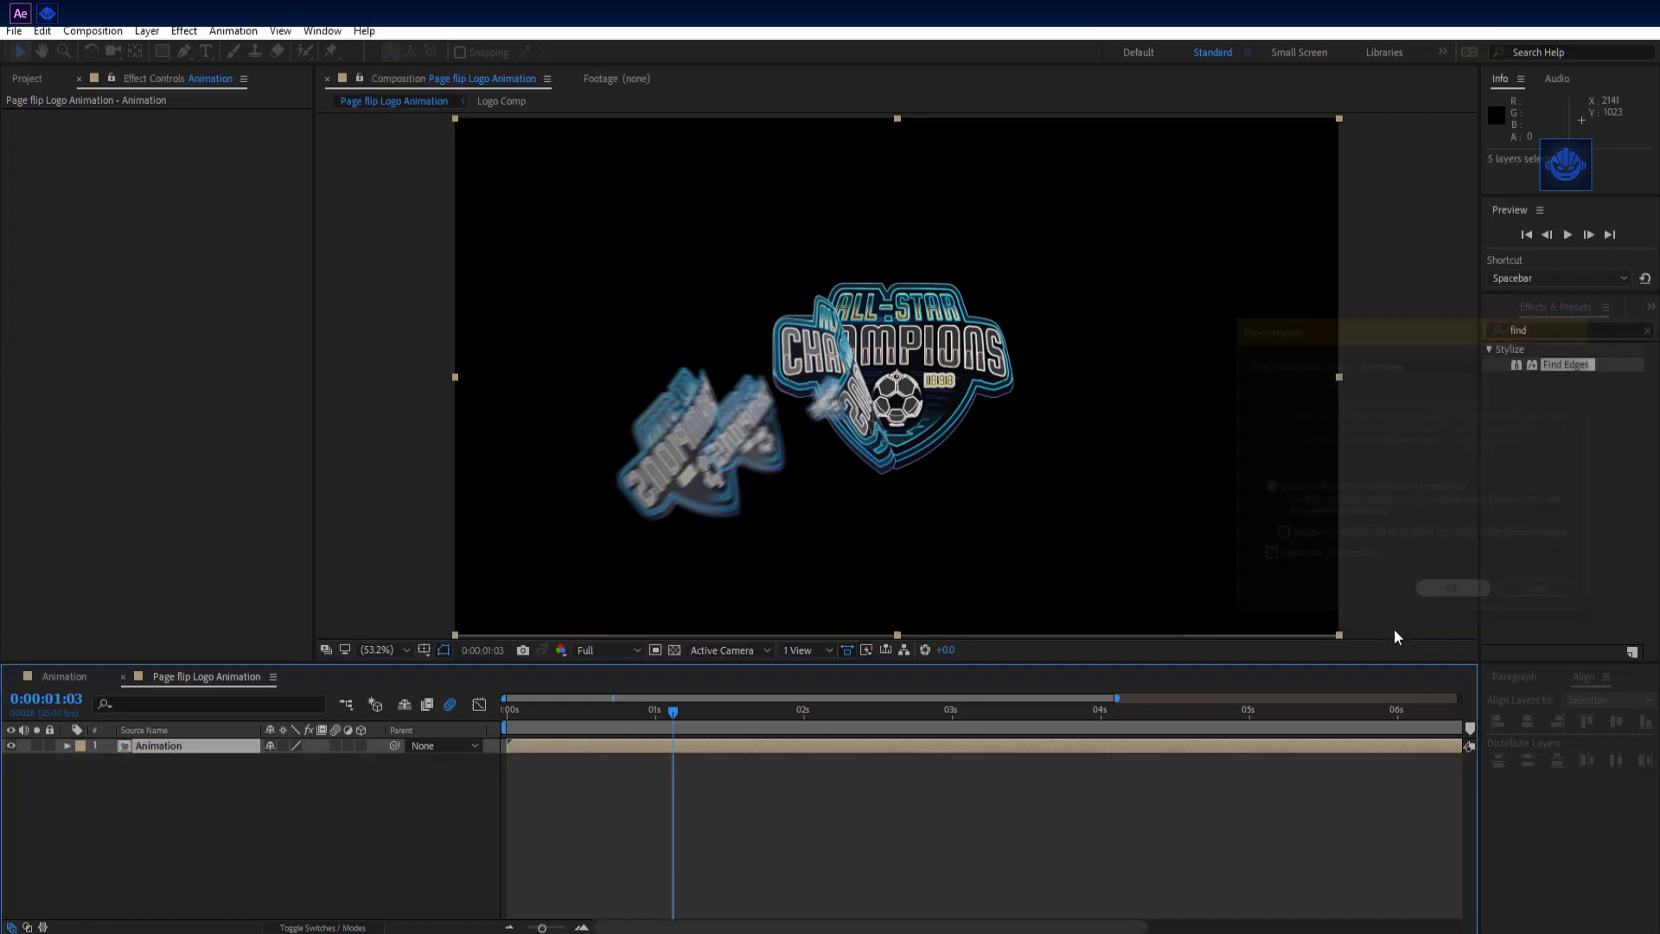
{"action": "left_click", "coordinate": [320, 849]}
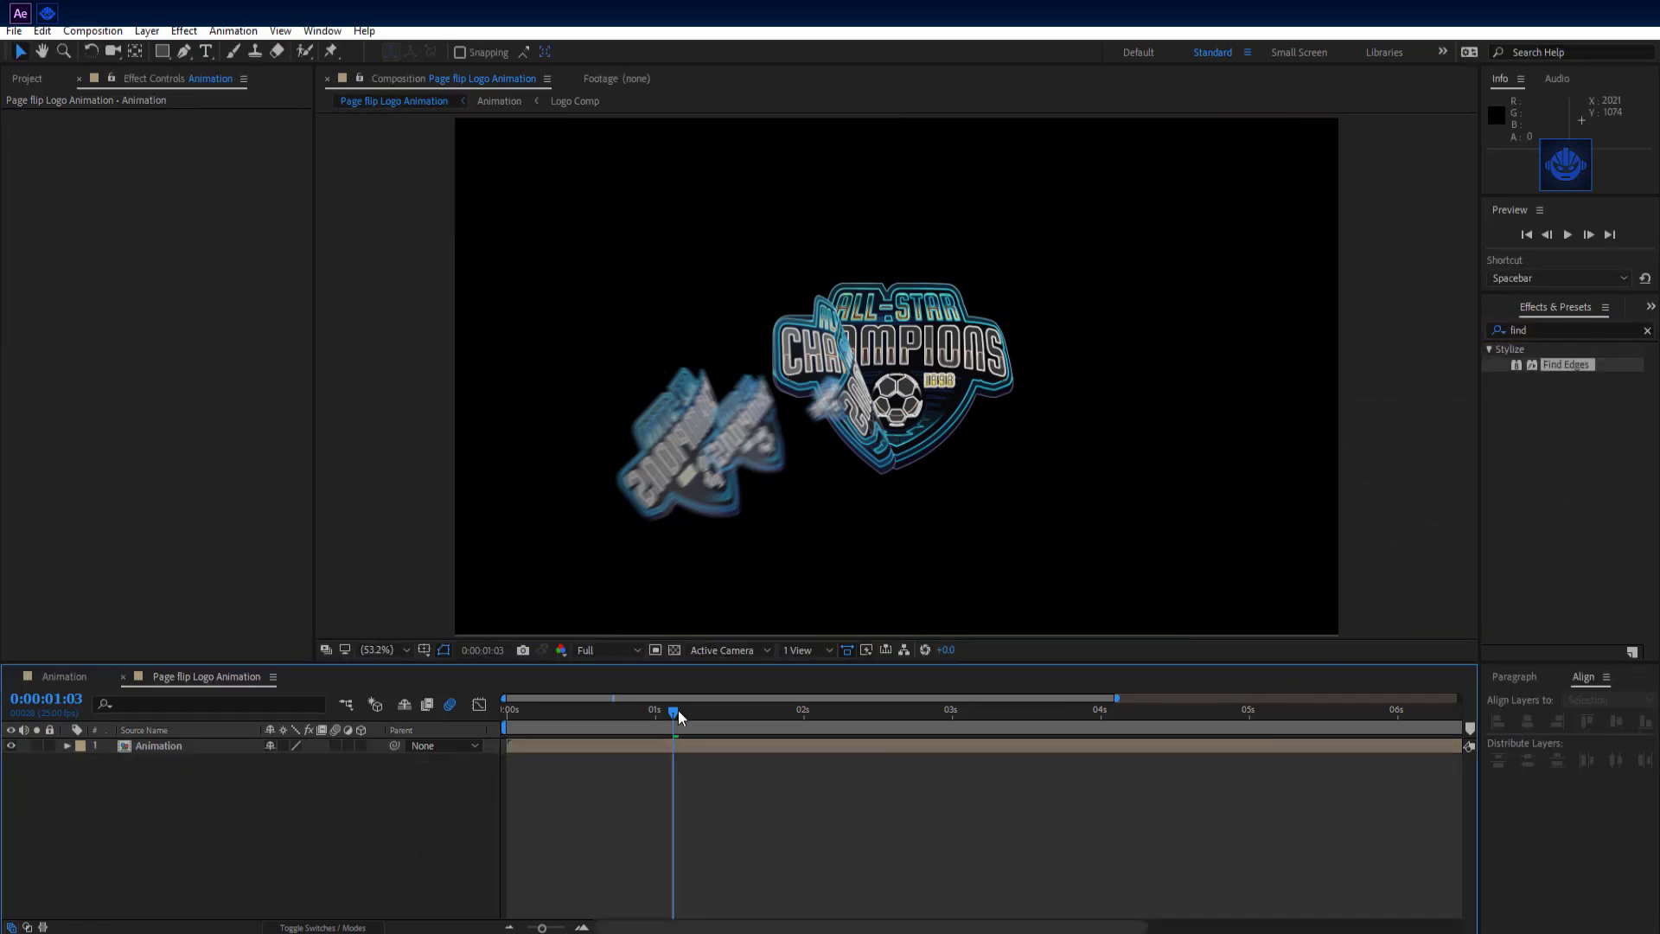
{"action": "mouse_move", "coordinate": [678, 709]}
{"action": "left_mouse_down"}
{"action": "mouse_move", "coordinate": [490, 722]}
{"action": "mouse_move", "coordinate": [672, 718]}
{"action": "left_mouse_up"}
- Create a white 1920 x 1080 px solid named BG and place it beneath the Animation layer
{"action": "right_click", "coordinate": [340, 796]}
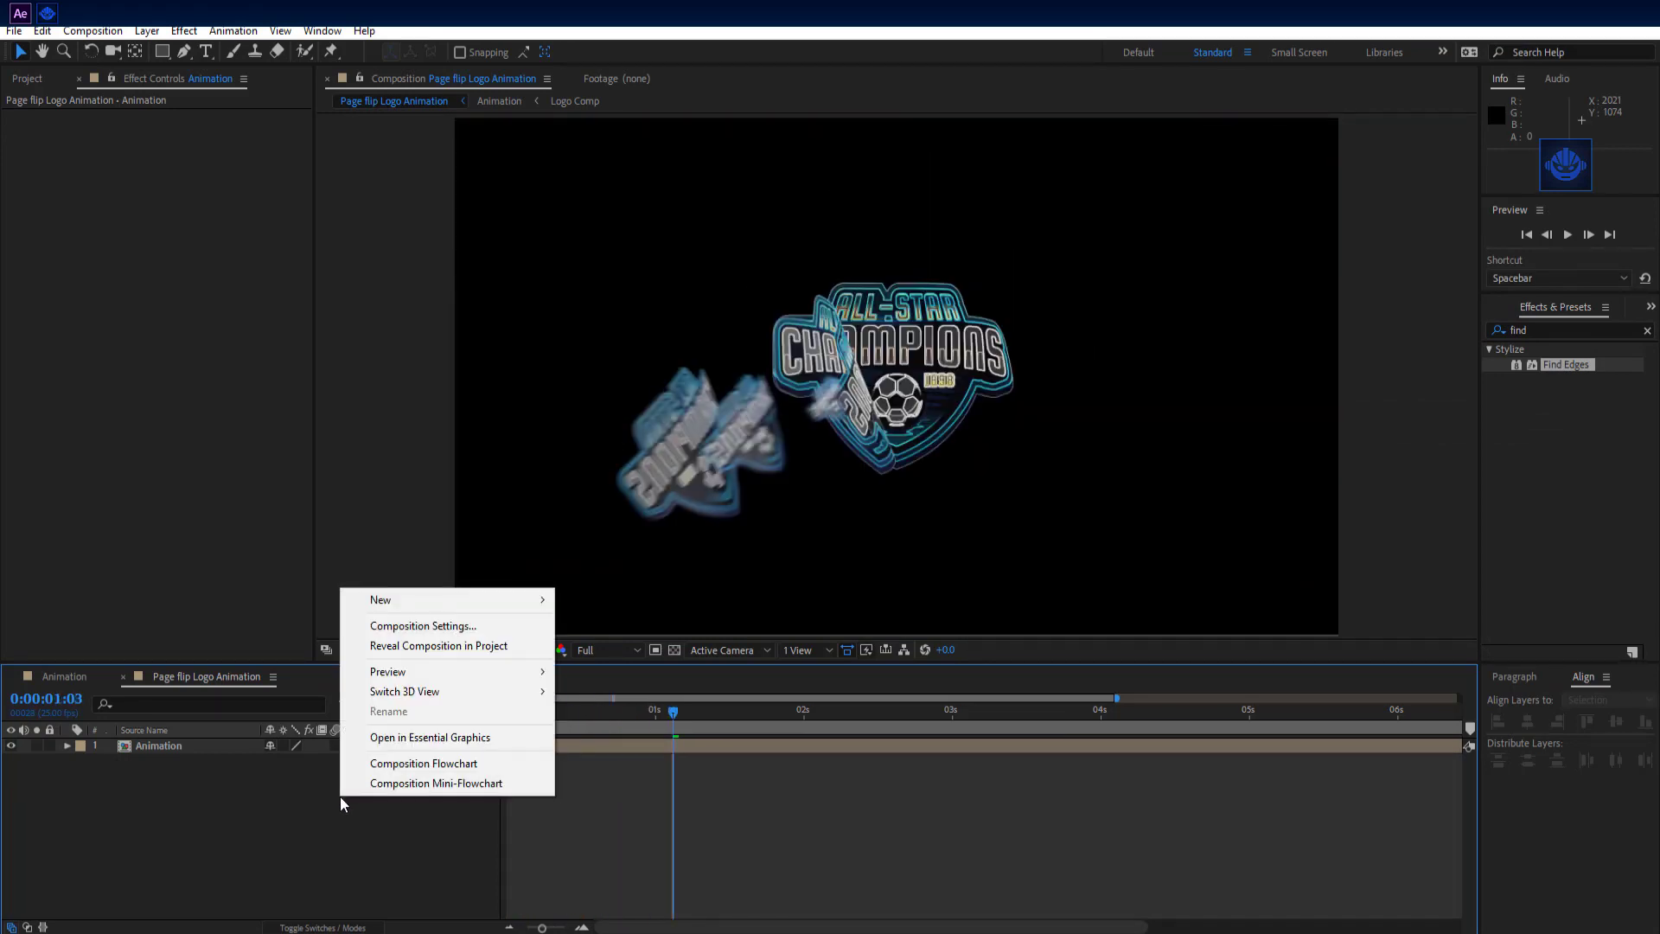
{"action": "mouse_move", "coordinate": [484, 600]}
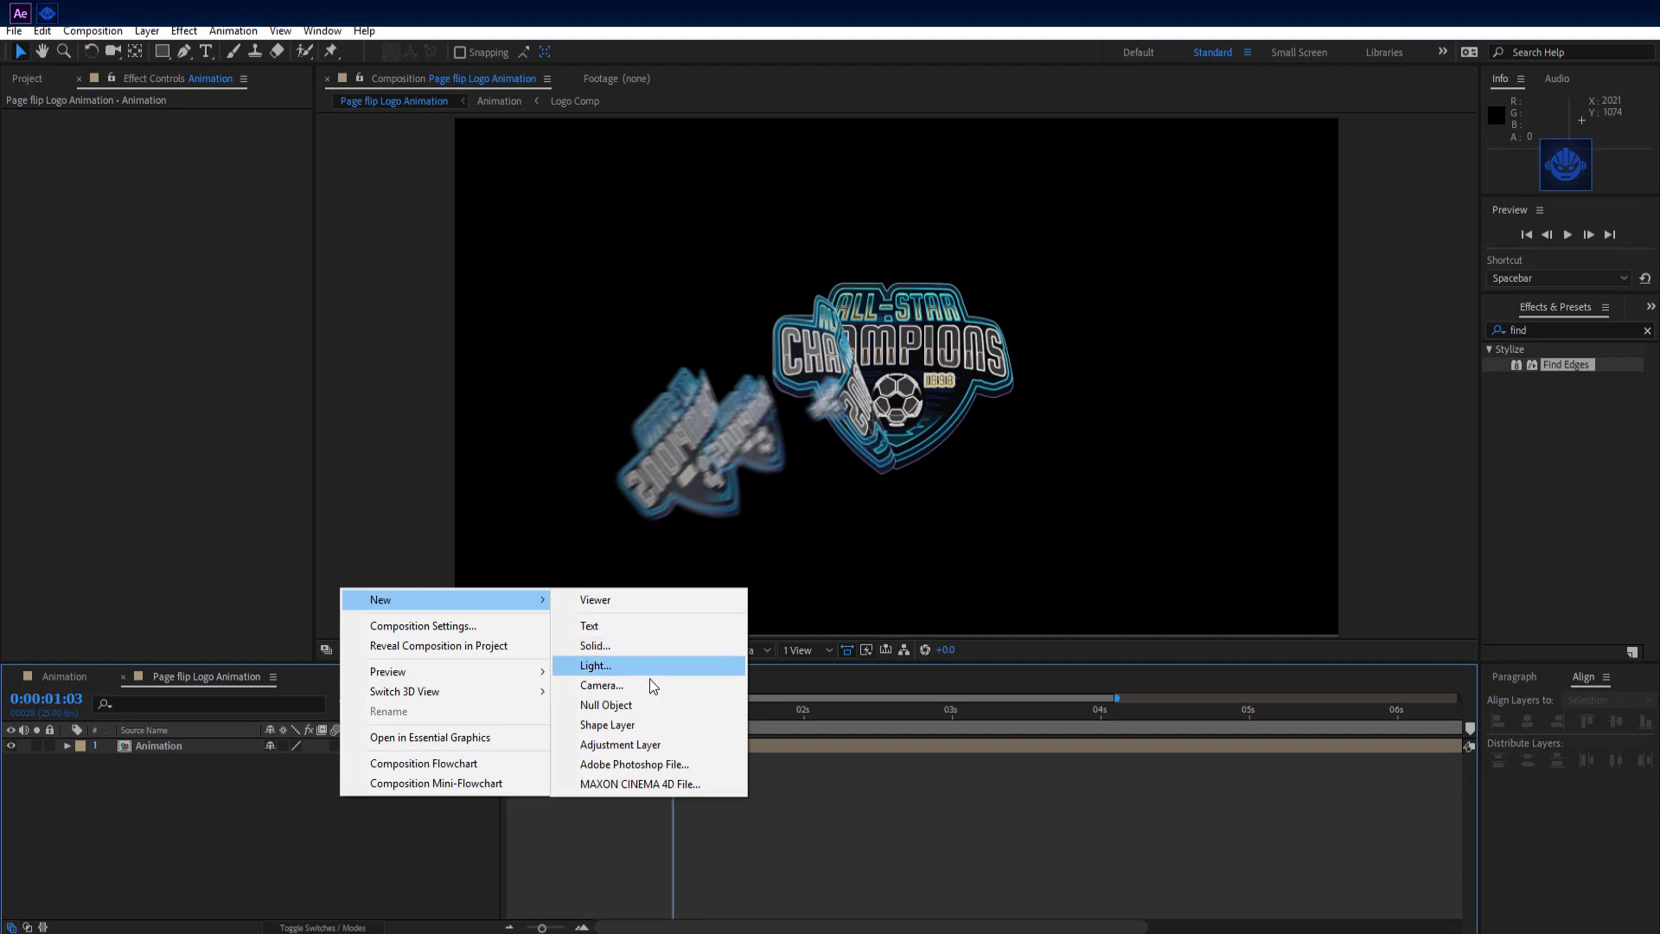
{"action": "left_click", "coordinate": [640, 647]}
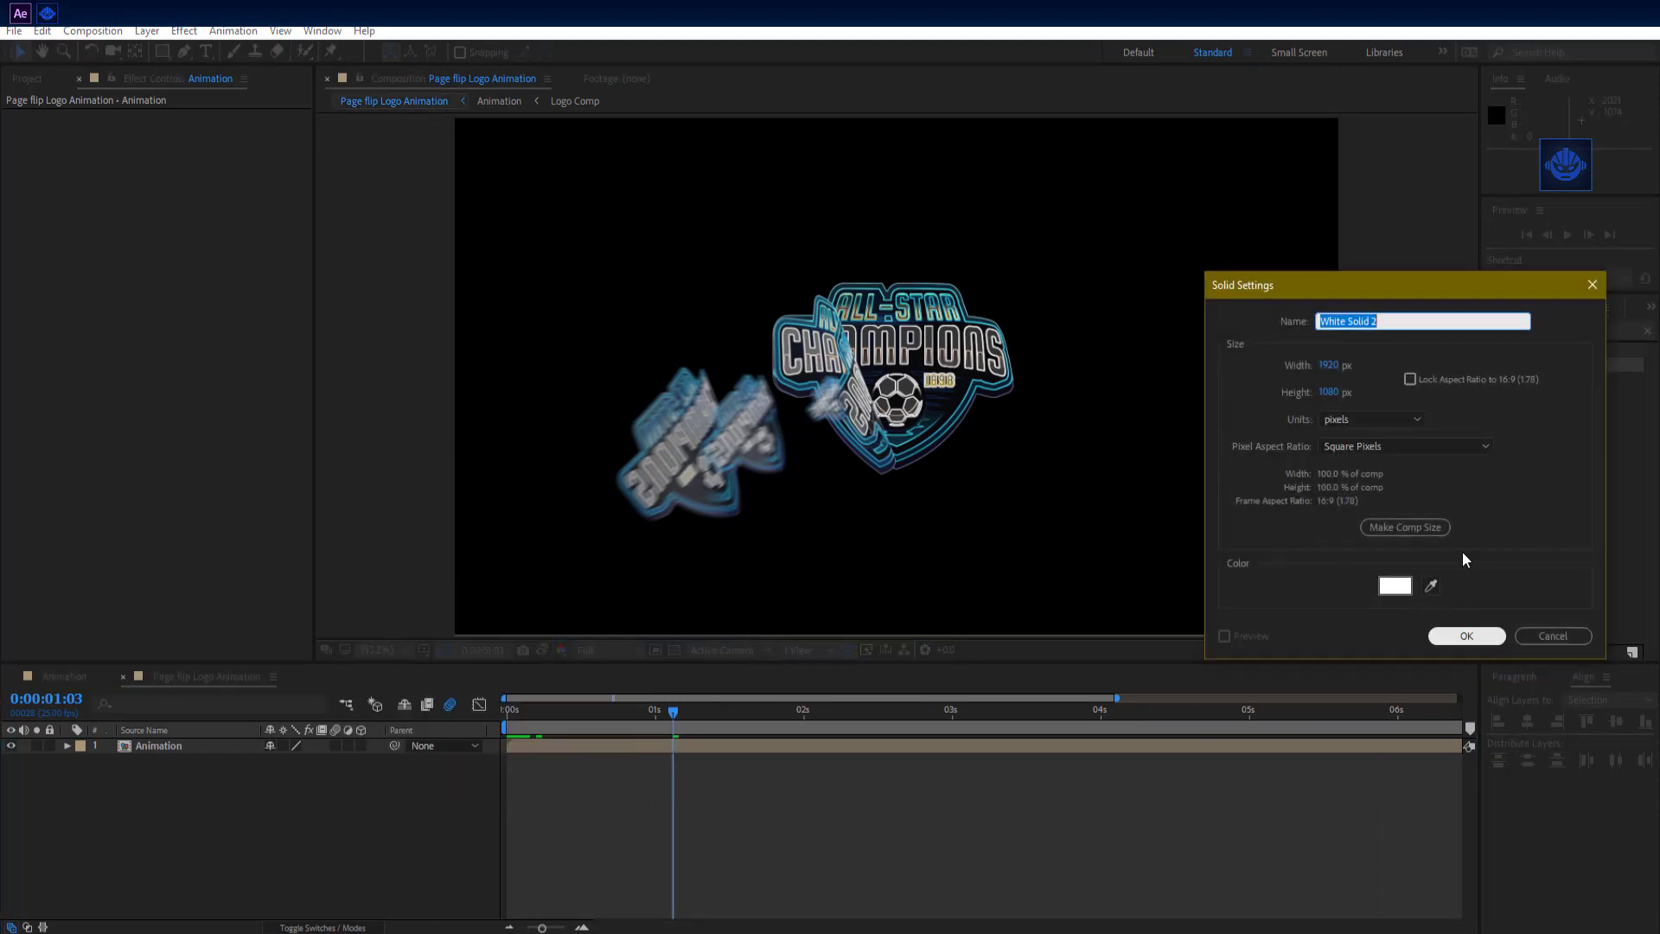
{"action": "type", "text": "BG"}
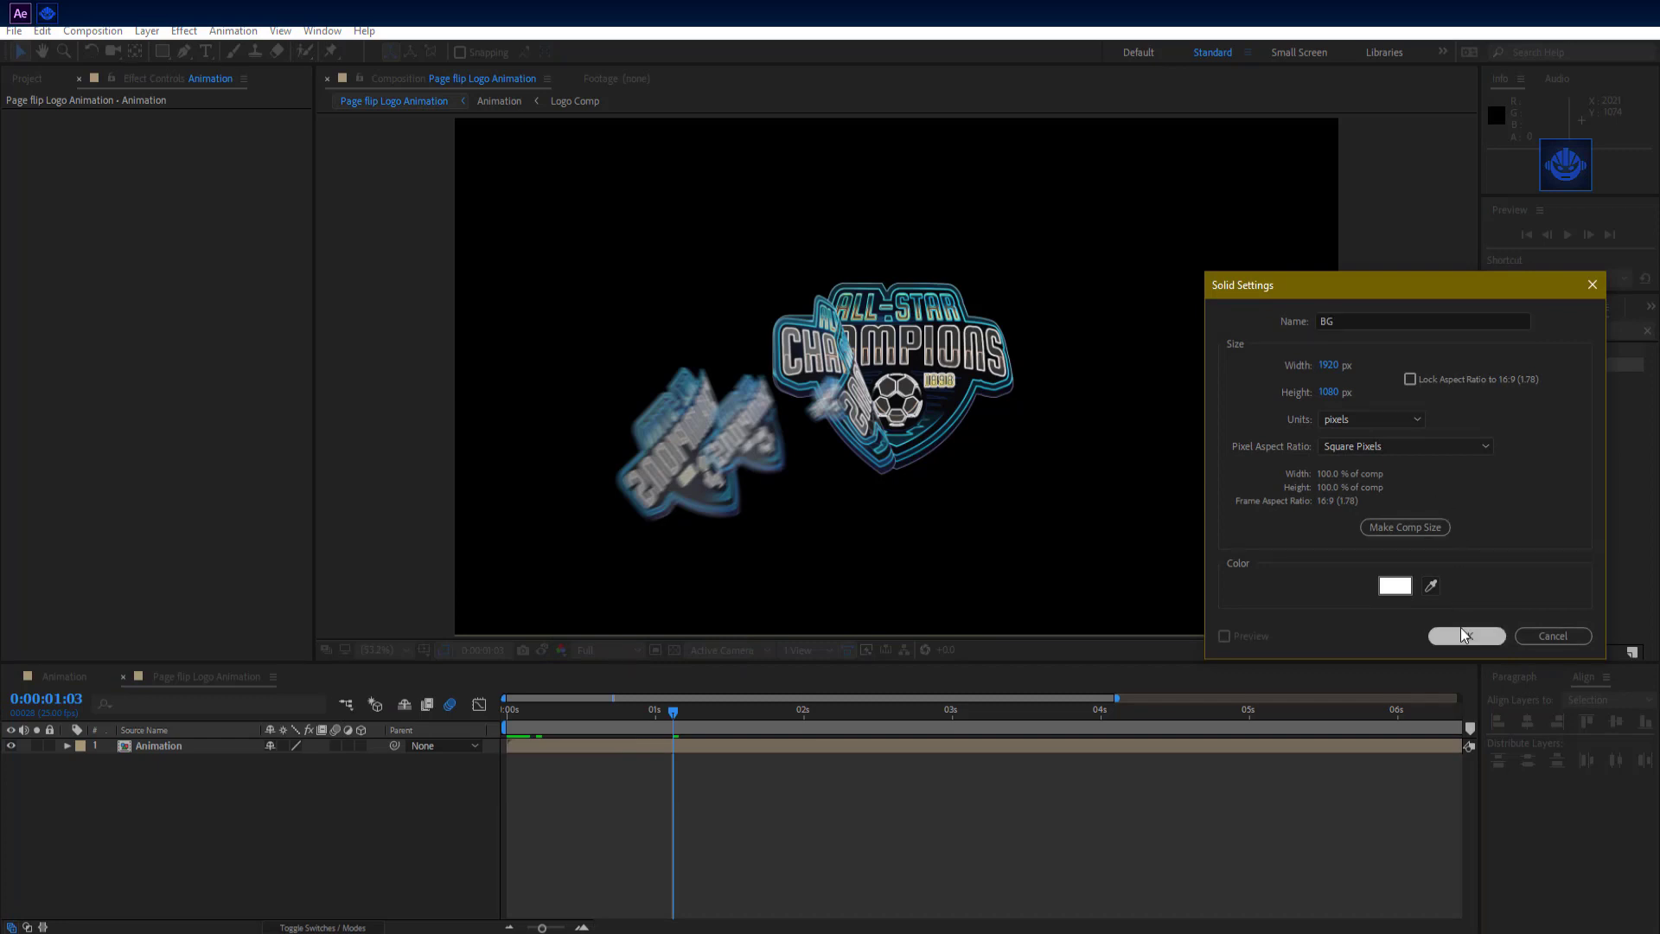
{"action": "left_click", "coordinate": [1463, 635]}
{"action": "left_click_drag", "start_coordinate": [173, 746], "coordinate": [212, 772]}
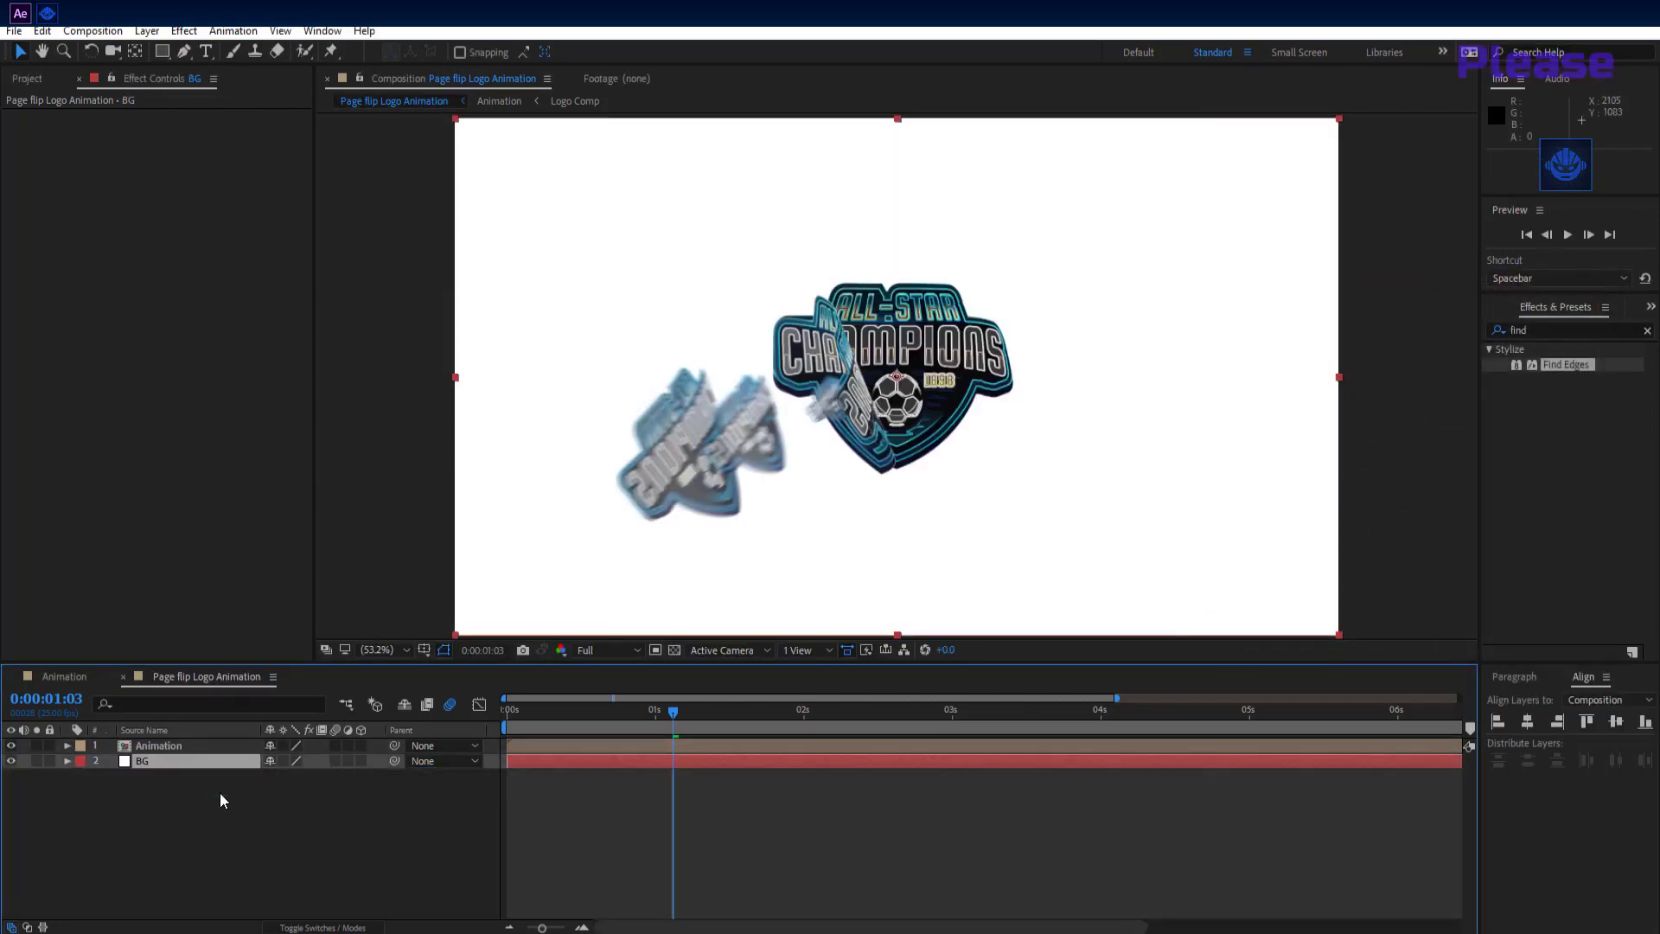
{"action": "left_click", "coordinate": [268, 792]}
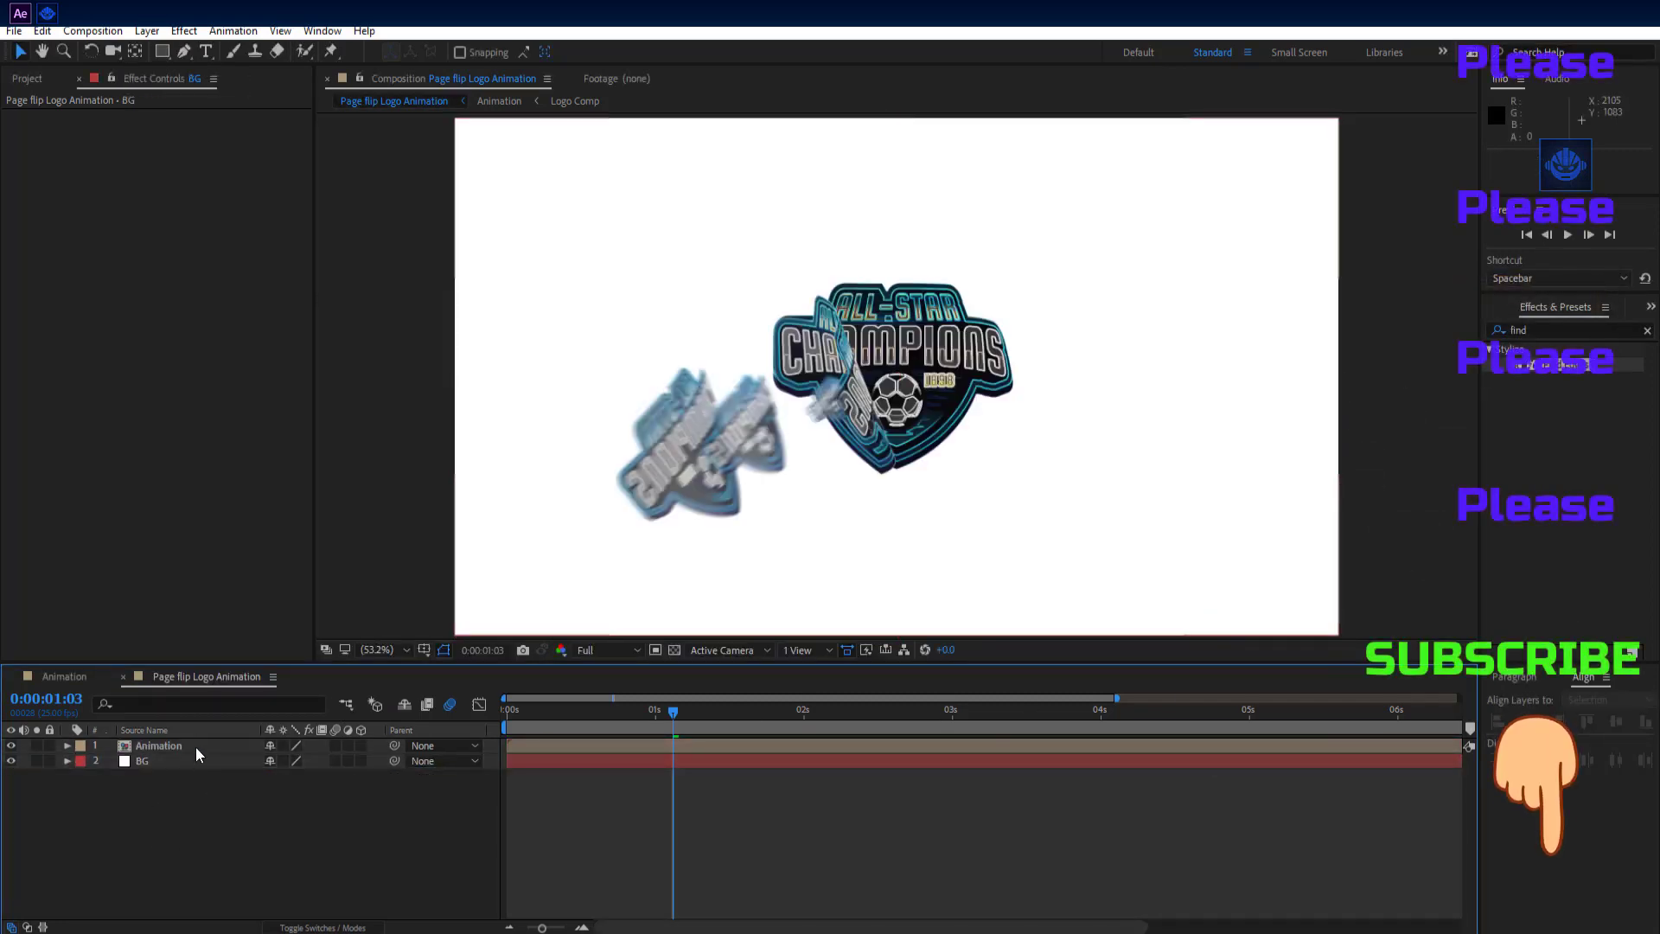
- Scale Logo.png inside Logo Comp to 19%, then check the result in the Page flip Logo Animation composition
{"action": "double_click", "coordinate": [196, 745]}
{"action": "double_click", "coordinate": [188, 764]}
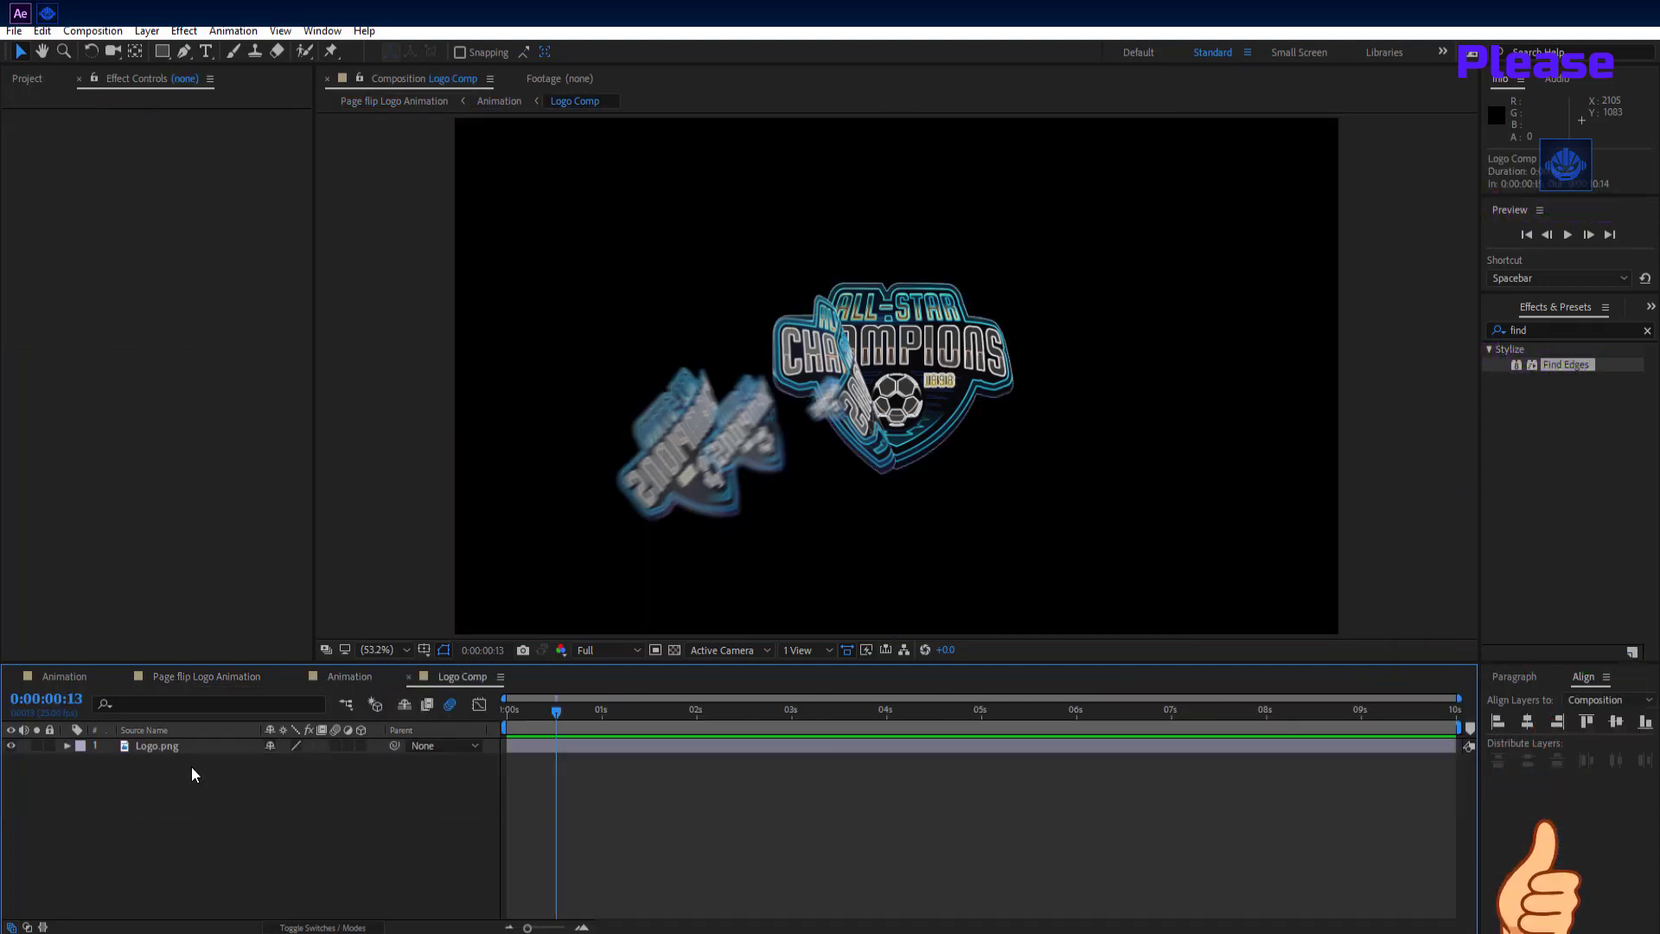
{"action": "left_click", "coordinate": [167, 746]}
{"action": "key", "text": "s"}
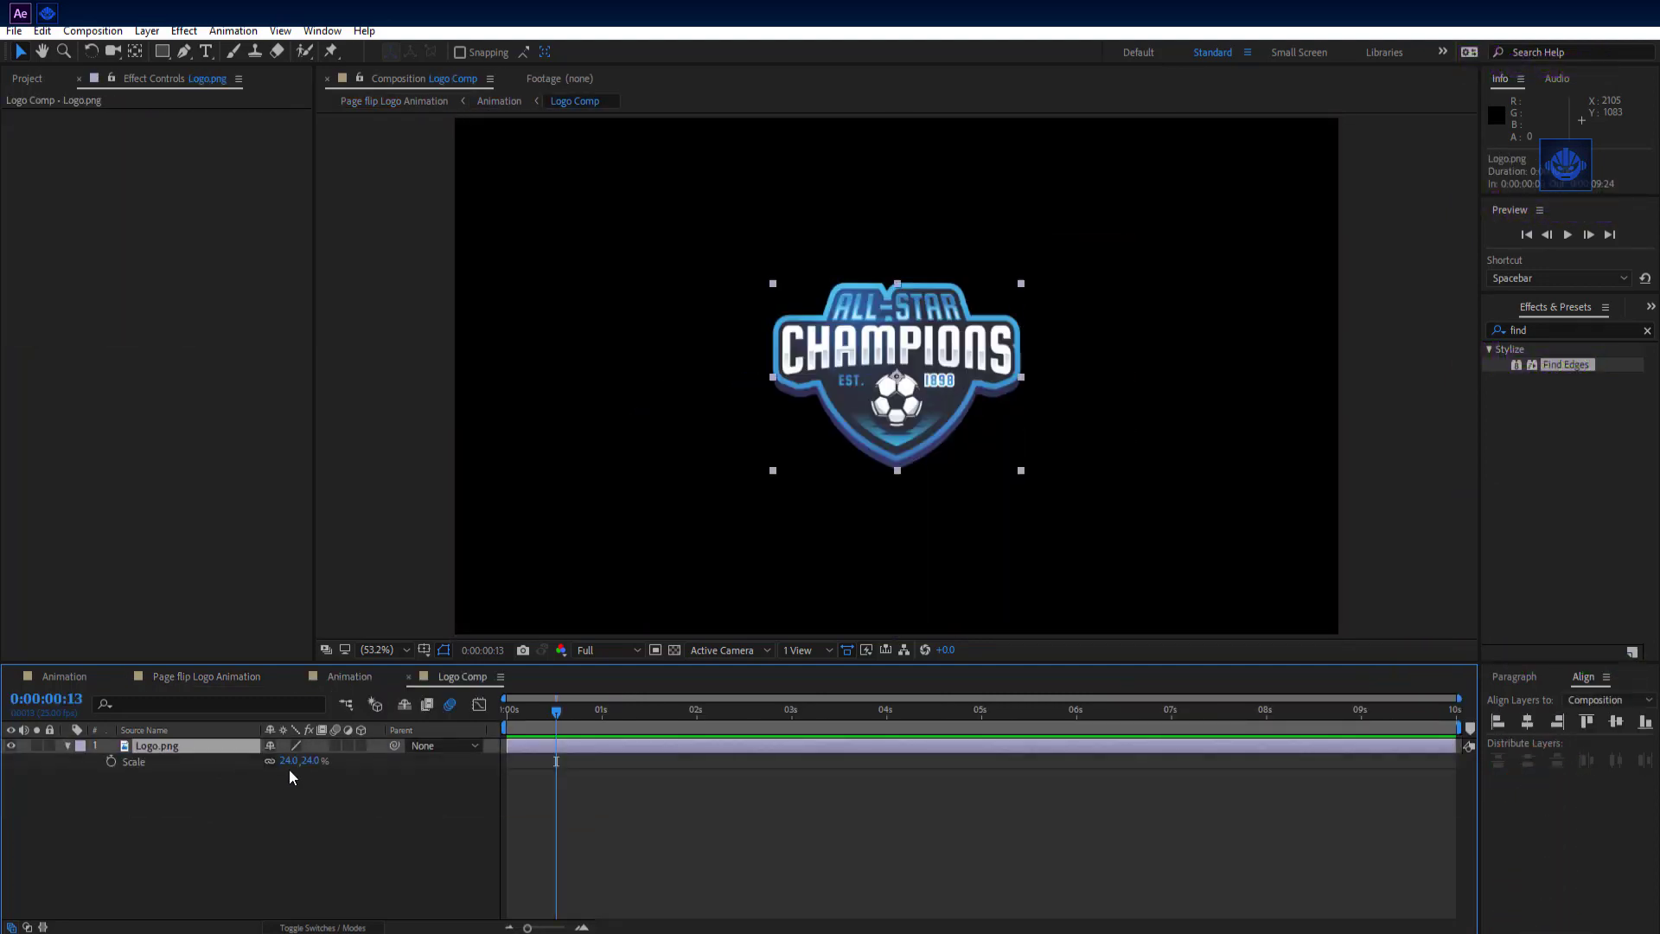
{"action": "left_click_drag", "start_coordinate": [288, 760], "coordinate": [285, 760]}
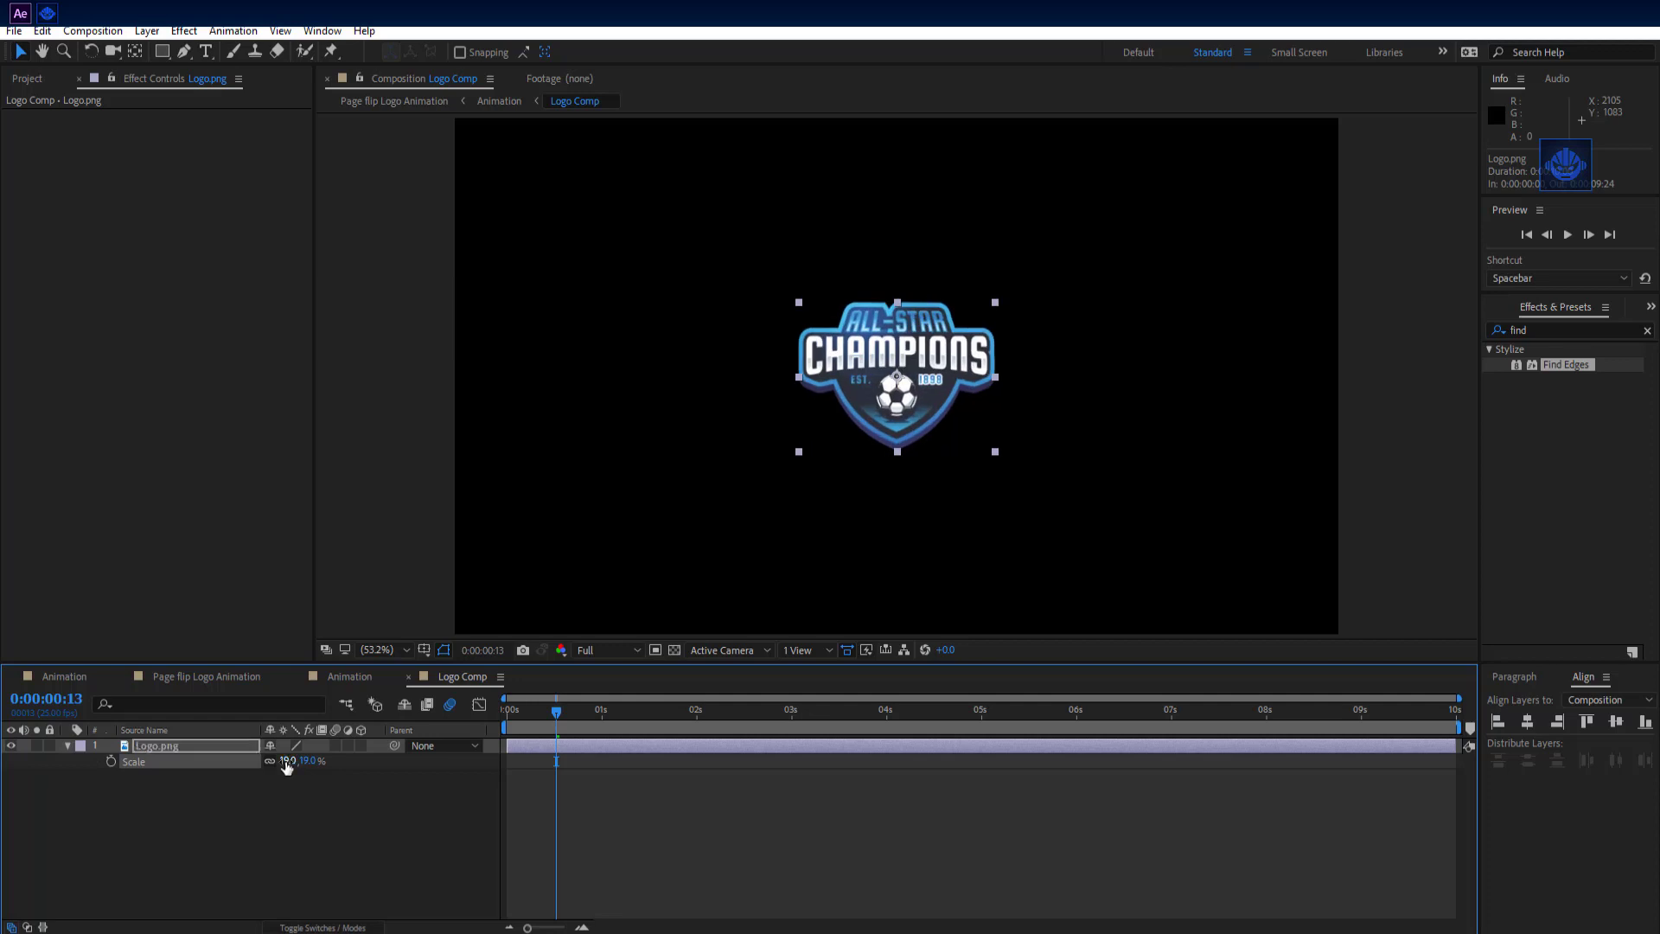
{"action": "left_click", "coordinate": [409, 676]}
{"action": "left_click", "coordinate": [230, 683]}
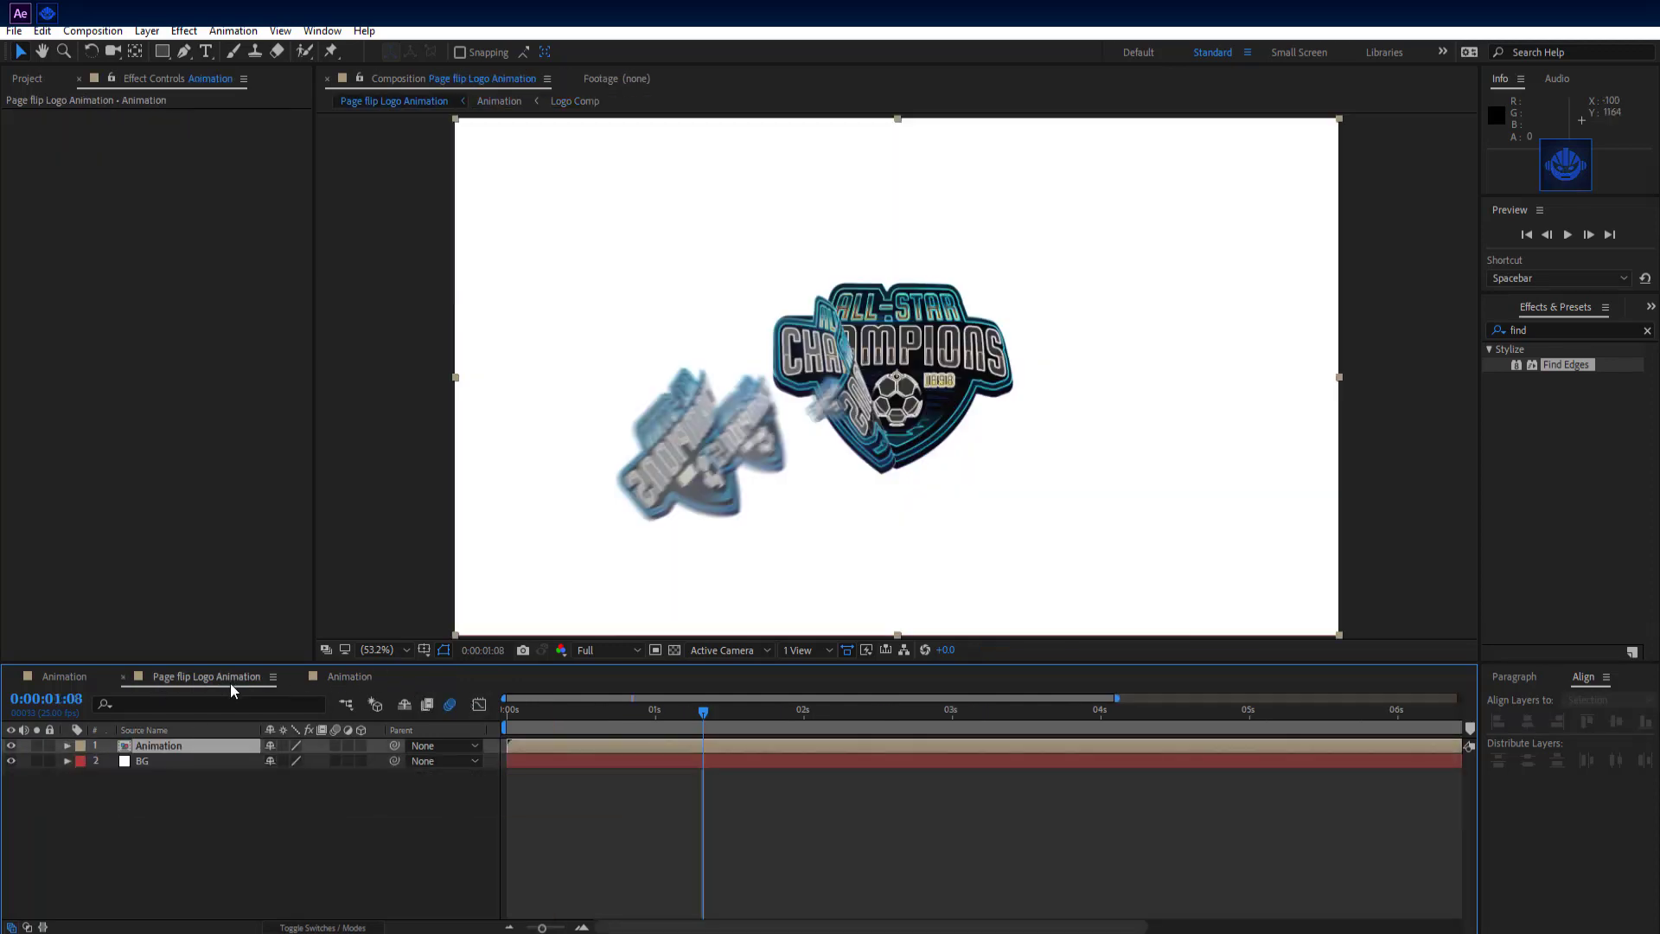
{"action": "mouse_move", "coordinate": [705, 705]}
{"action": "left_mouse_down"}
{"action": "mouse_move", "coordinate": [645, 705]}
{"action": "mouse_move", "coordinate": [679, 713]}
{"action": "left_mouse_up"}
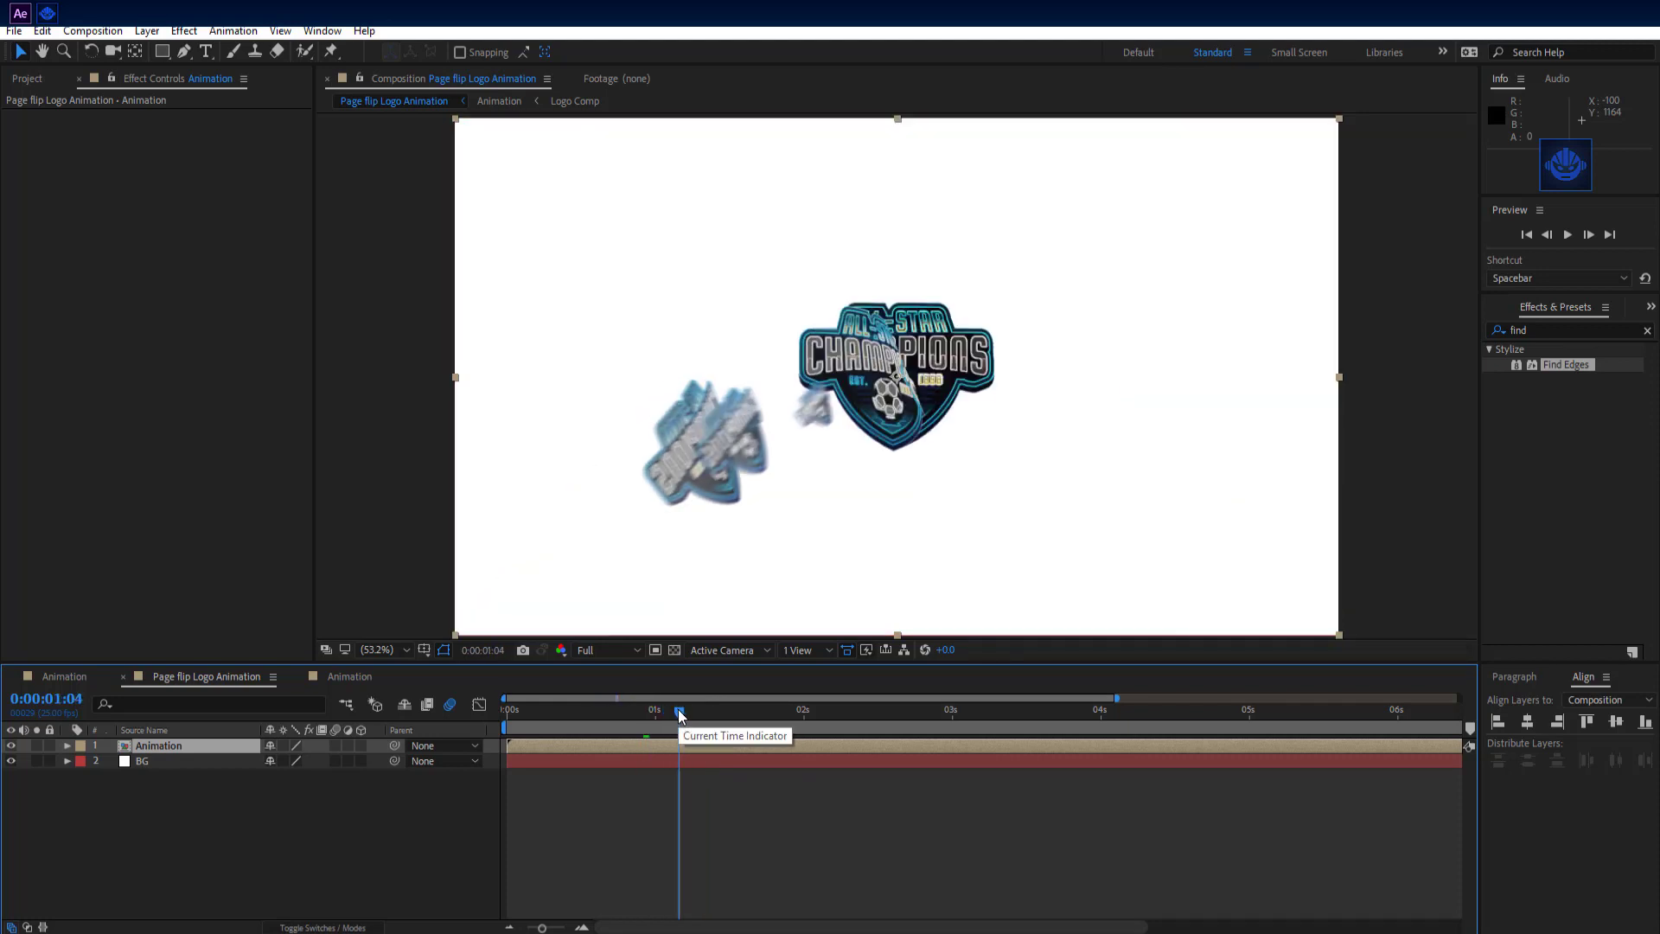
- Apply the Gradient Ramp effect to the BG layer
{"action": "left_click", "coordinate": [304, 810]}
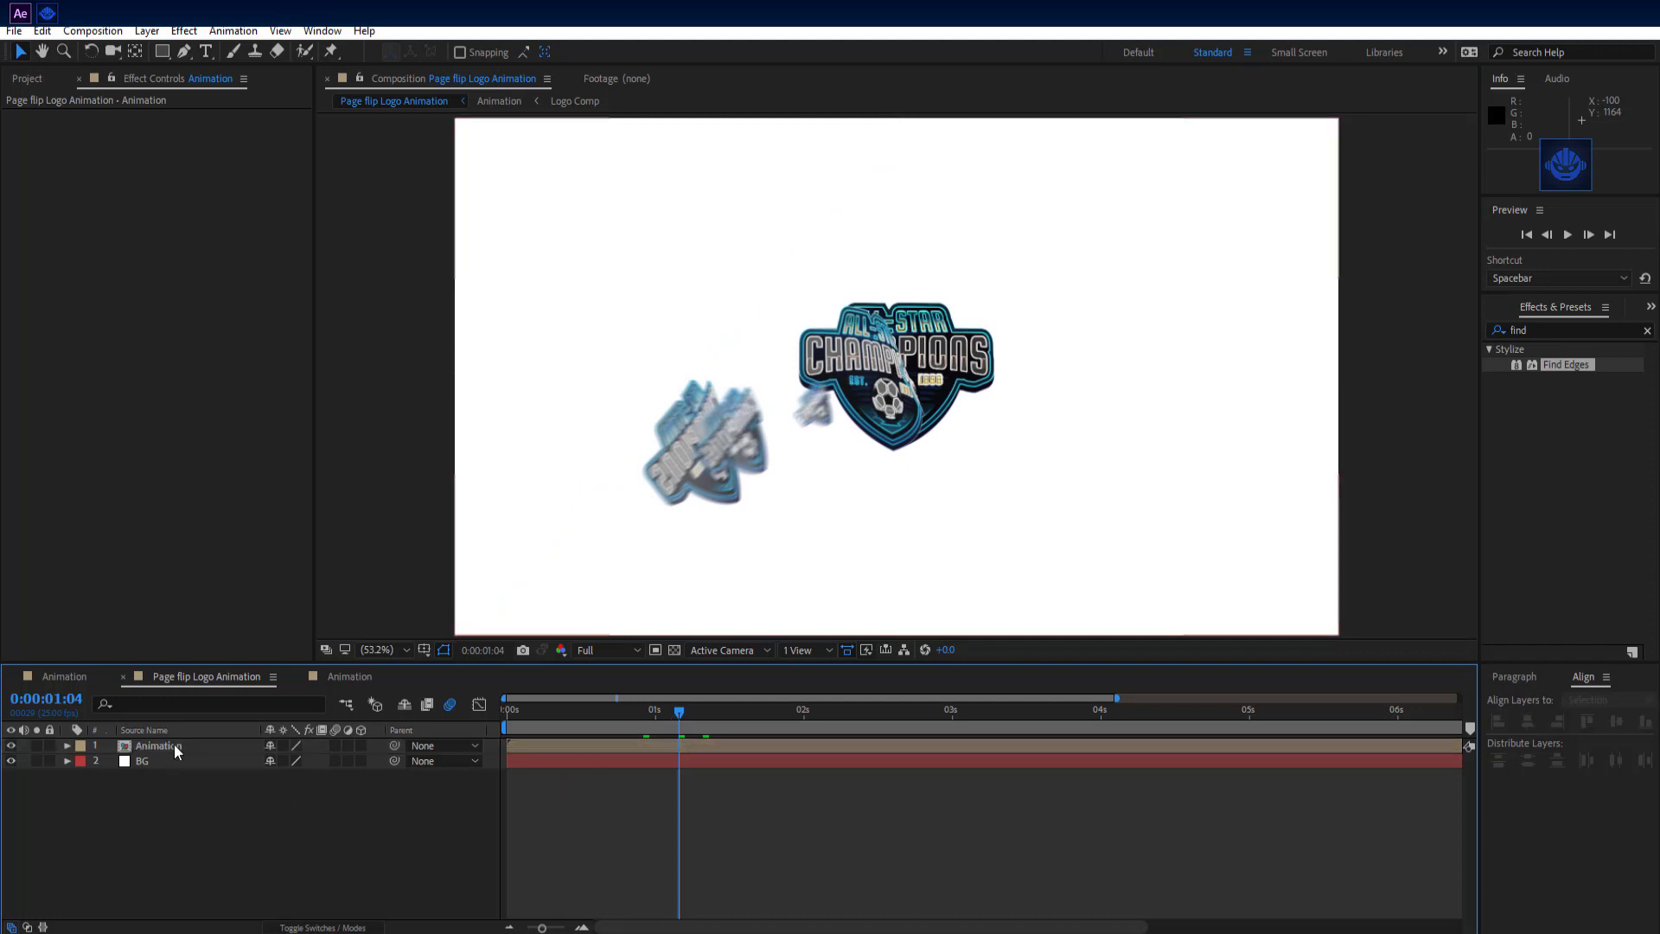
{"action": "left_click", "coordinate": [174, 749]}
{"action": "left_click", "coordinate": [182, 763]}
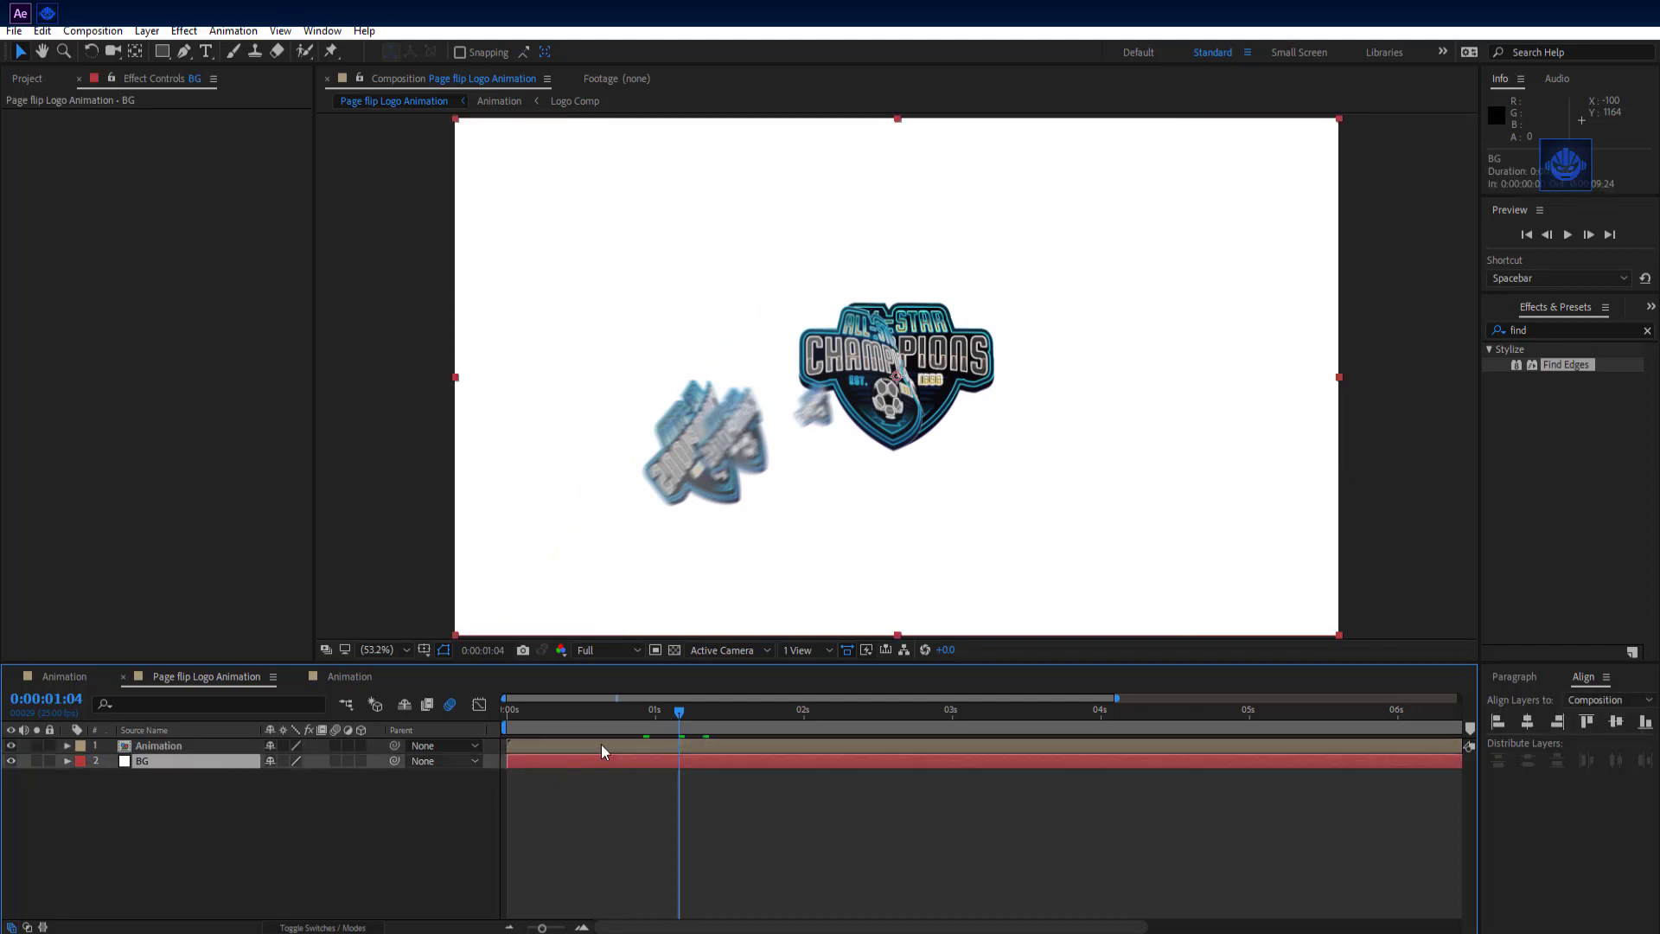
{"action": "double_click", "coordinate": [1518, 330]}
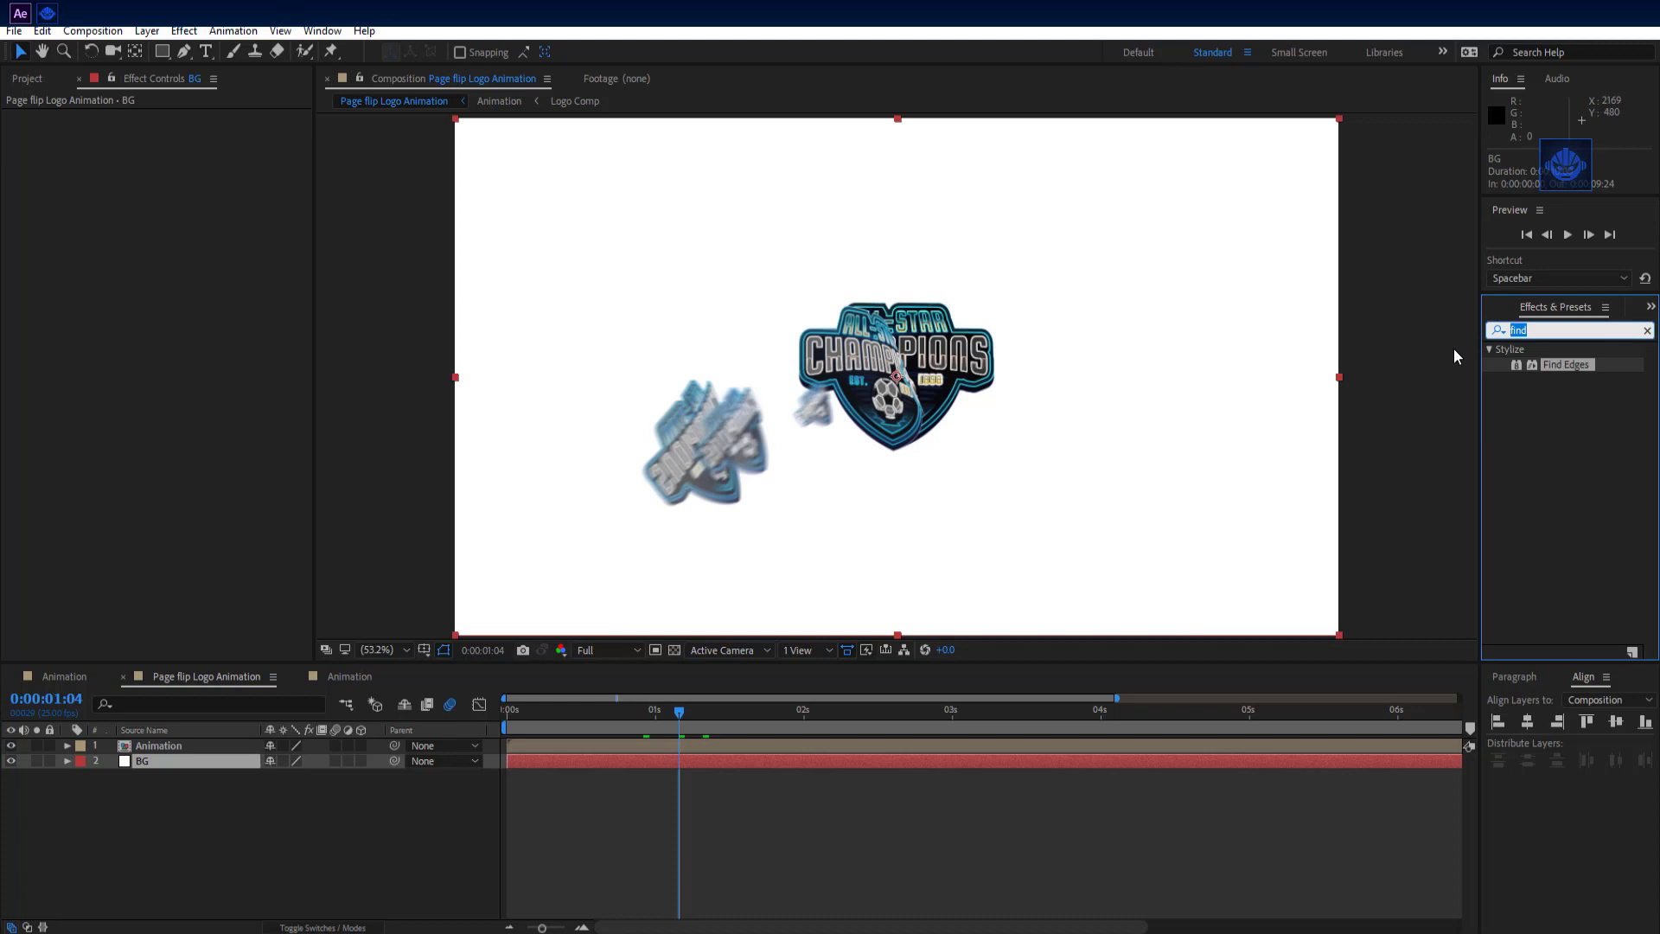
{"action": "type", "text": "ramp"}
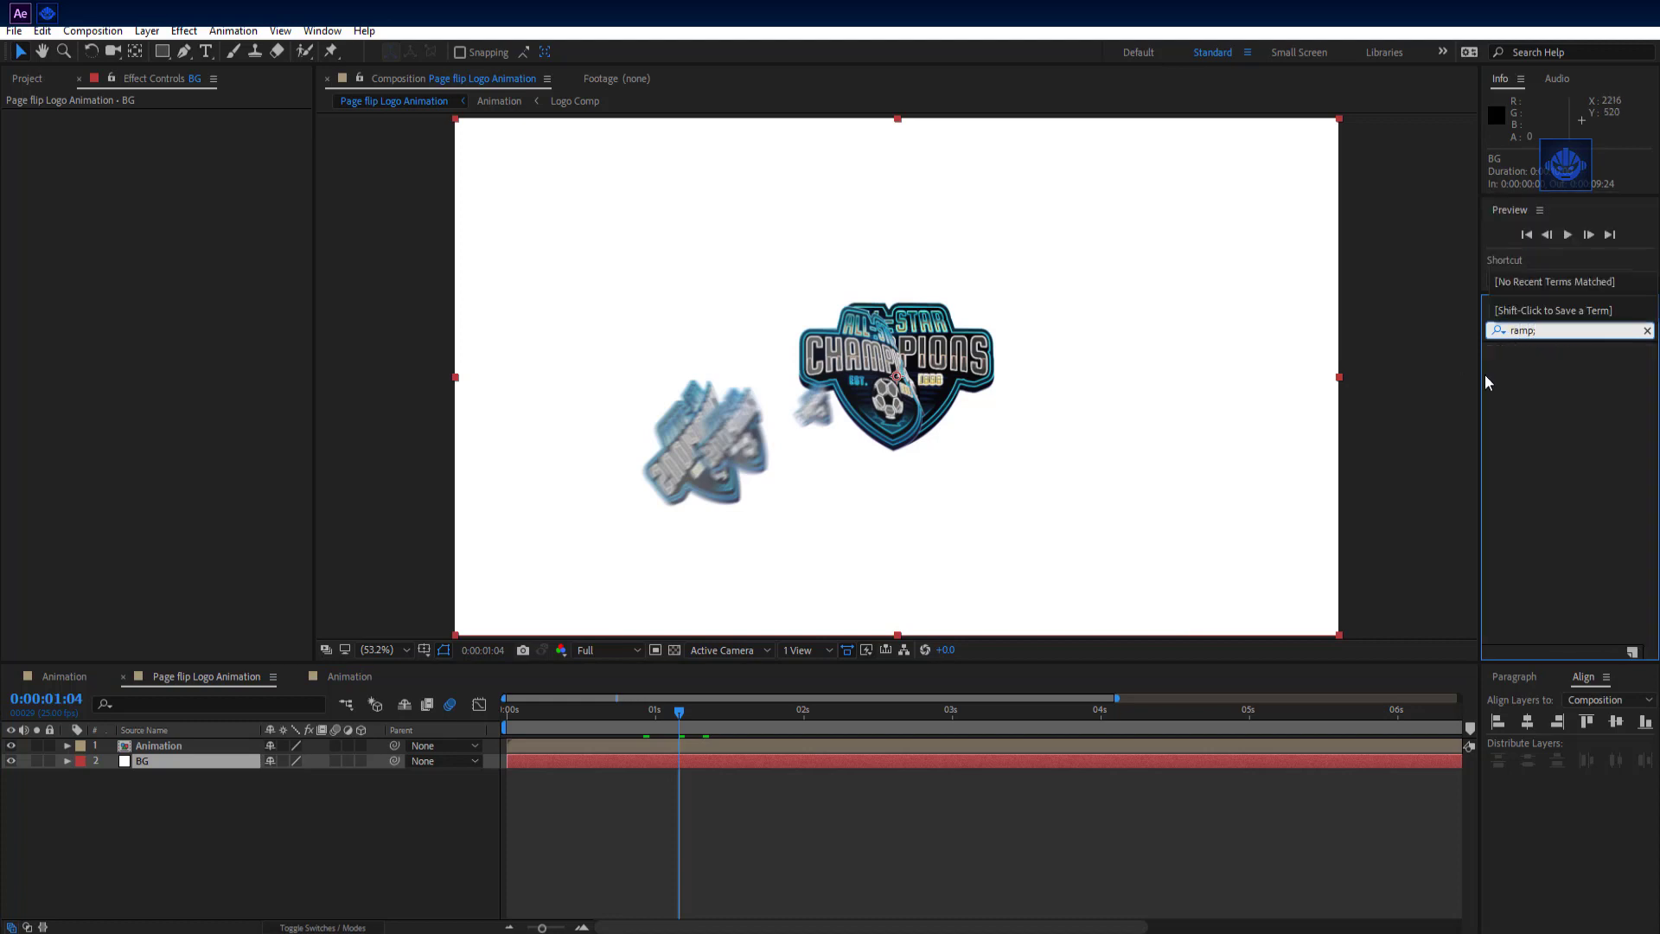
{"action": "left_click_drag", "start_coordinate": [1564, 364], "coordinate": [183, 767]}
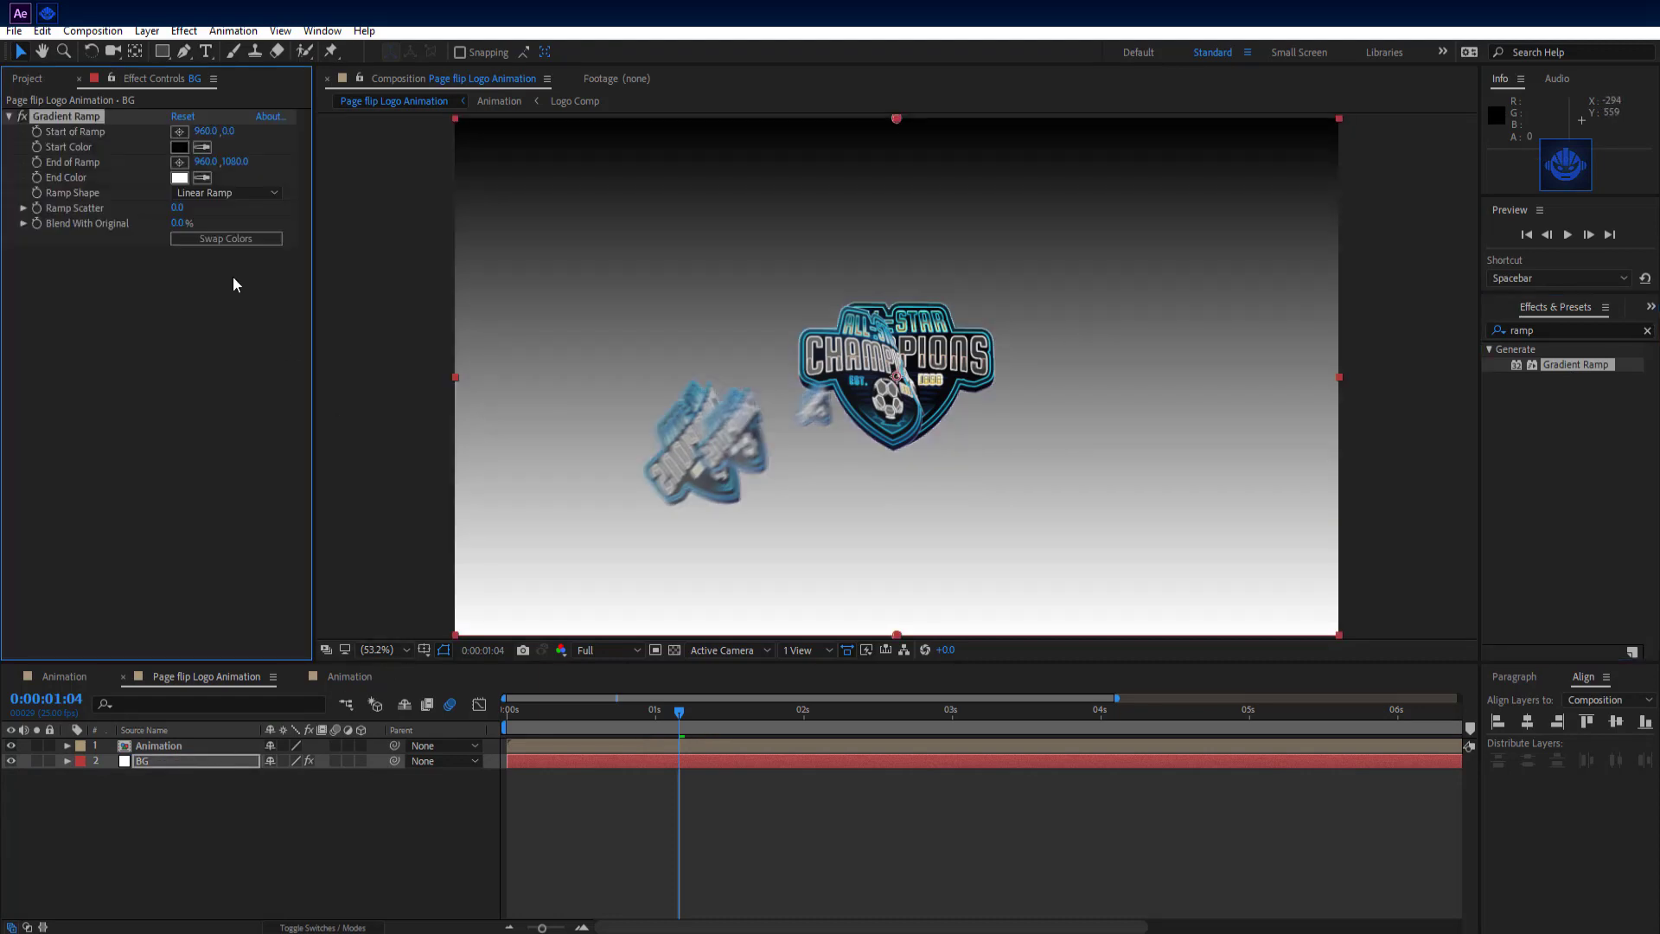
- Change the Gradient Ramp on BG to a Radial Ramp and place its start point at the frame's centre, about 962, 537
{"action": "left_click", "coordinate": [231, 193]}
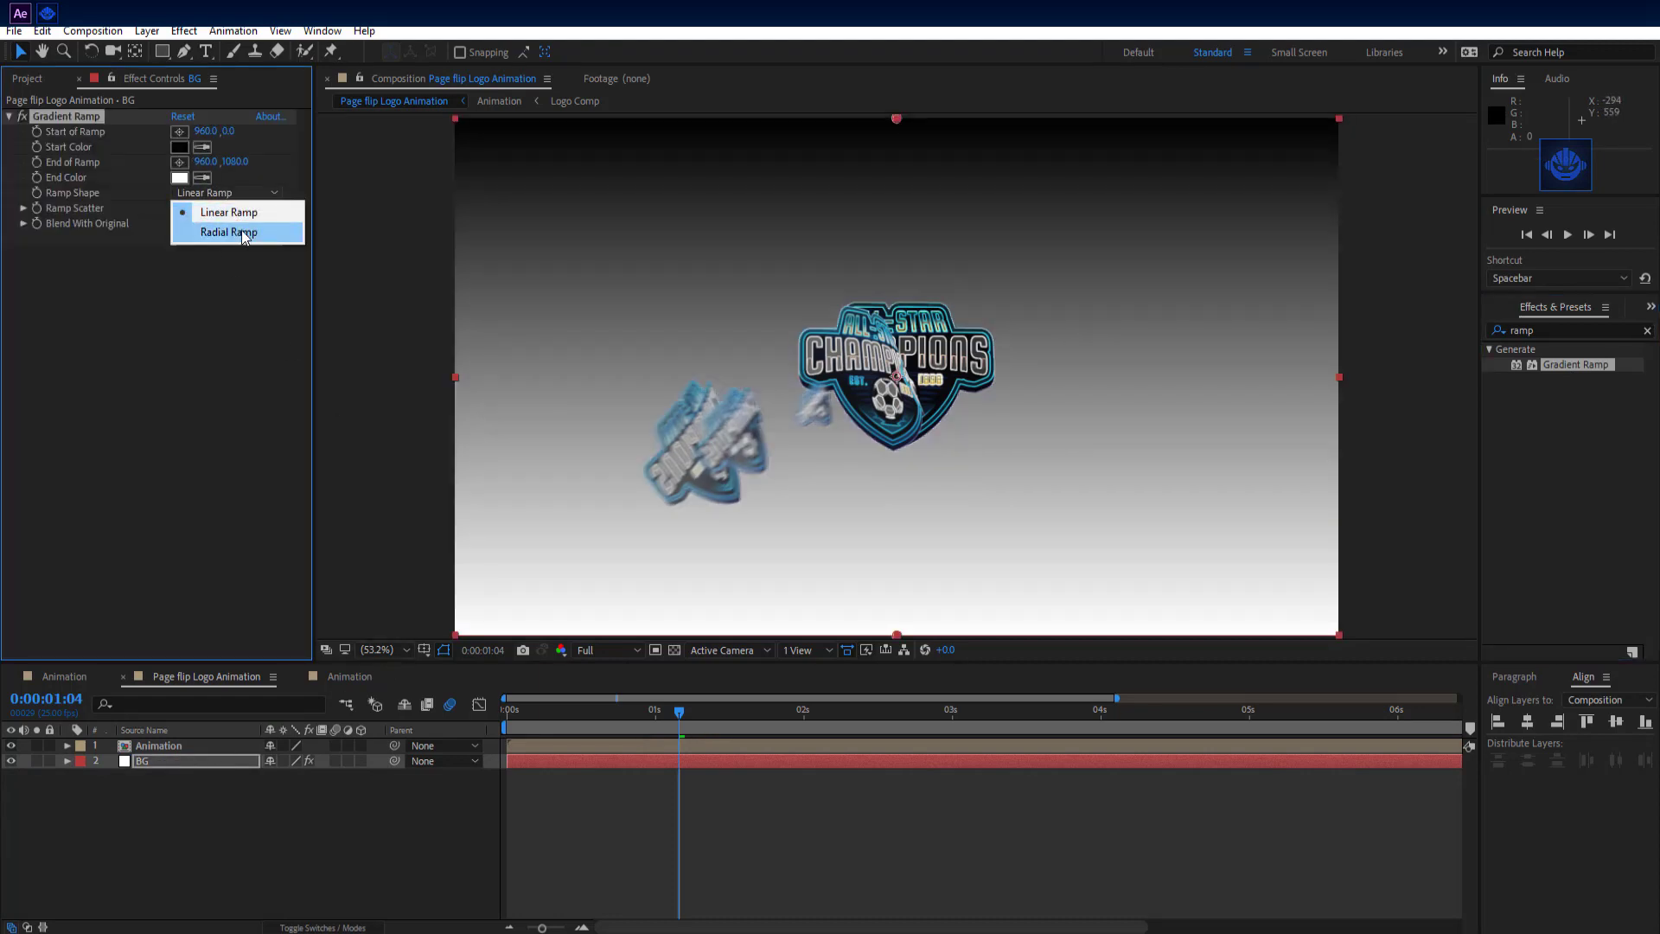
{"action": "left_click", "coordinate": [236, 229]}
{"action": "left_click_drag", "start_coordinate": [897, 118], "coordinate": [901, 378]}
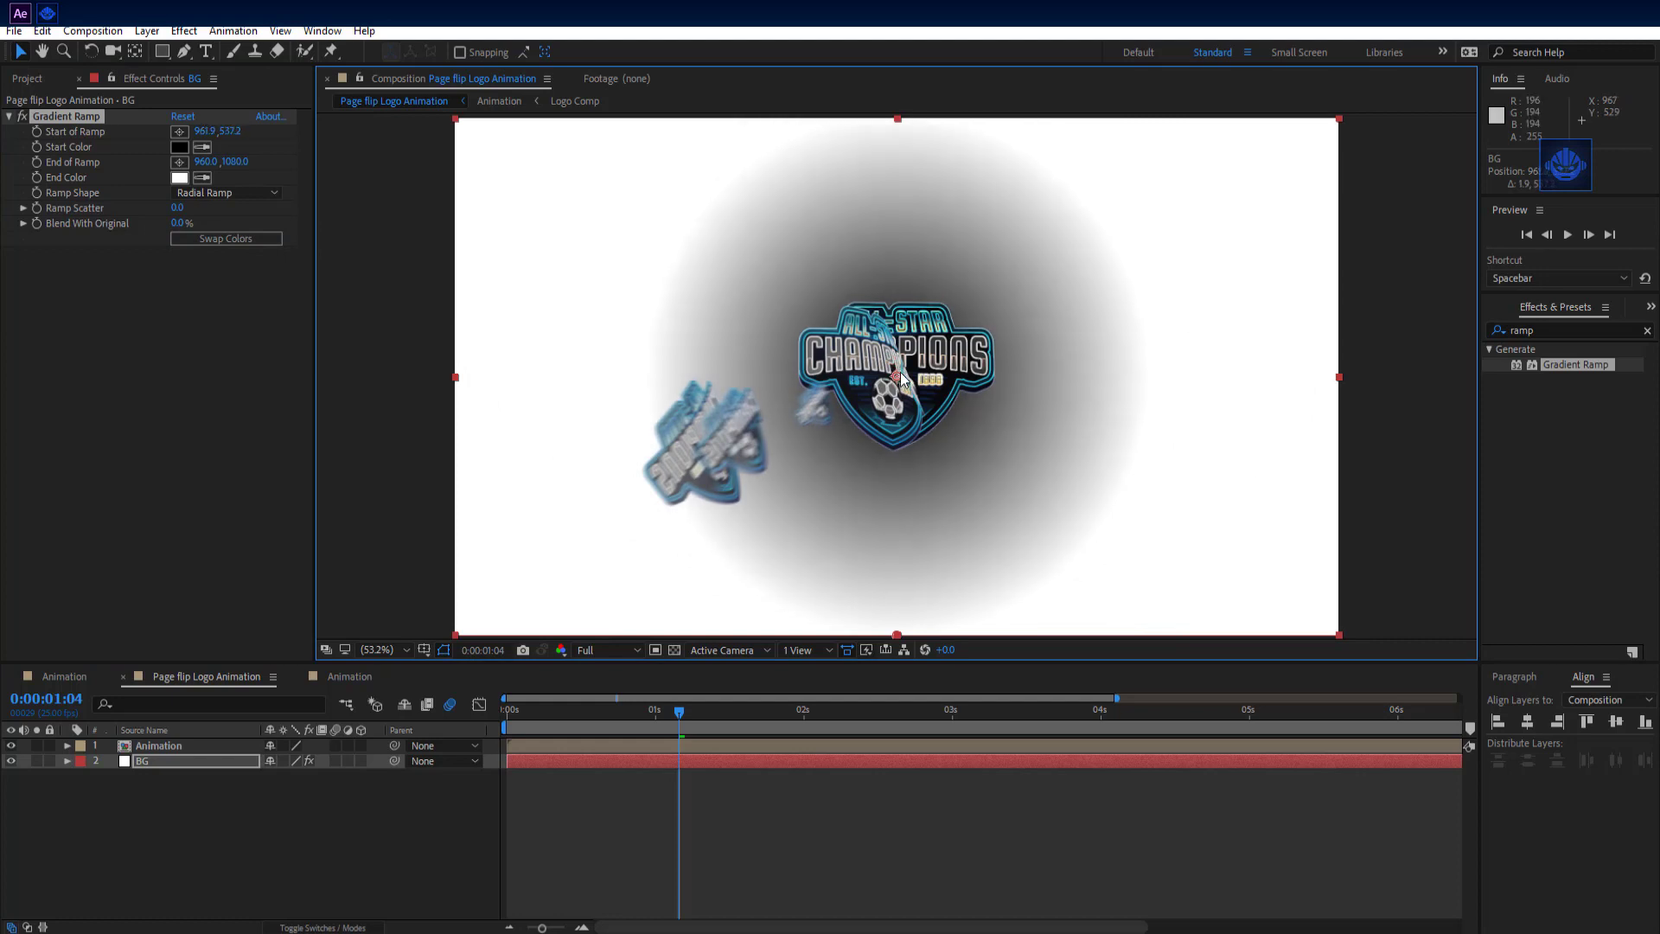
- Place the ramp's end point well outside the frame at about 3696, 2216 and swap the start and end colors
{"action": "scroll", "coordinate": [901, 378], "scroll_direction": "down", "scroll_amount": 3}
{"action": "scroll", "coordinate": [901, 378], "scroll_direction": "down", "scroll_amount": 1}
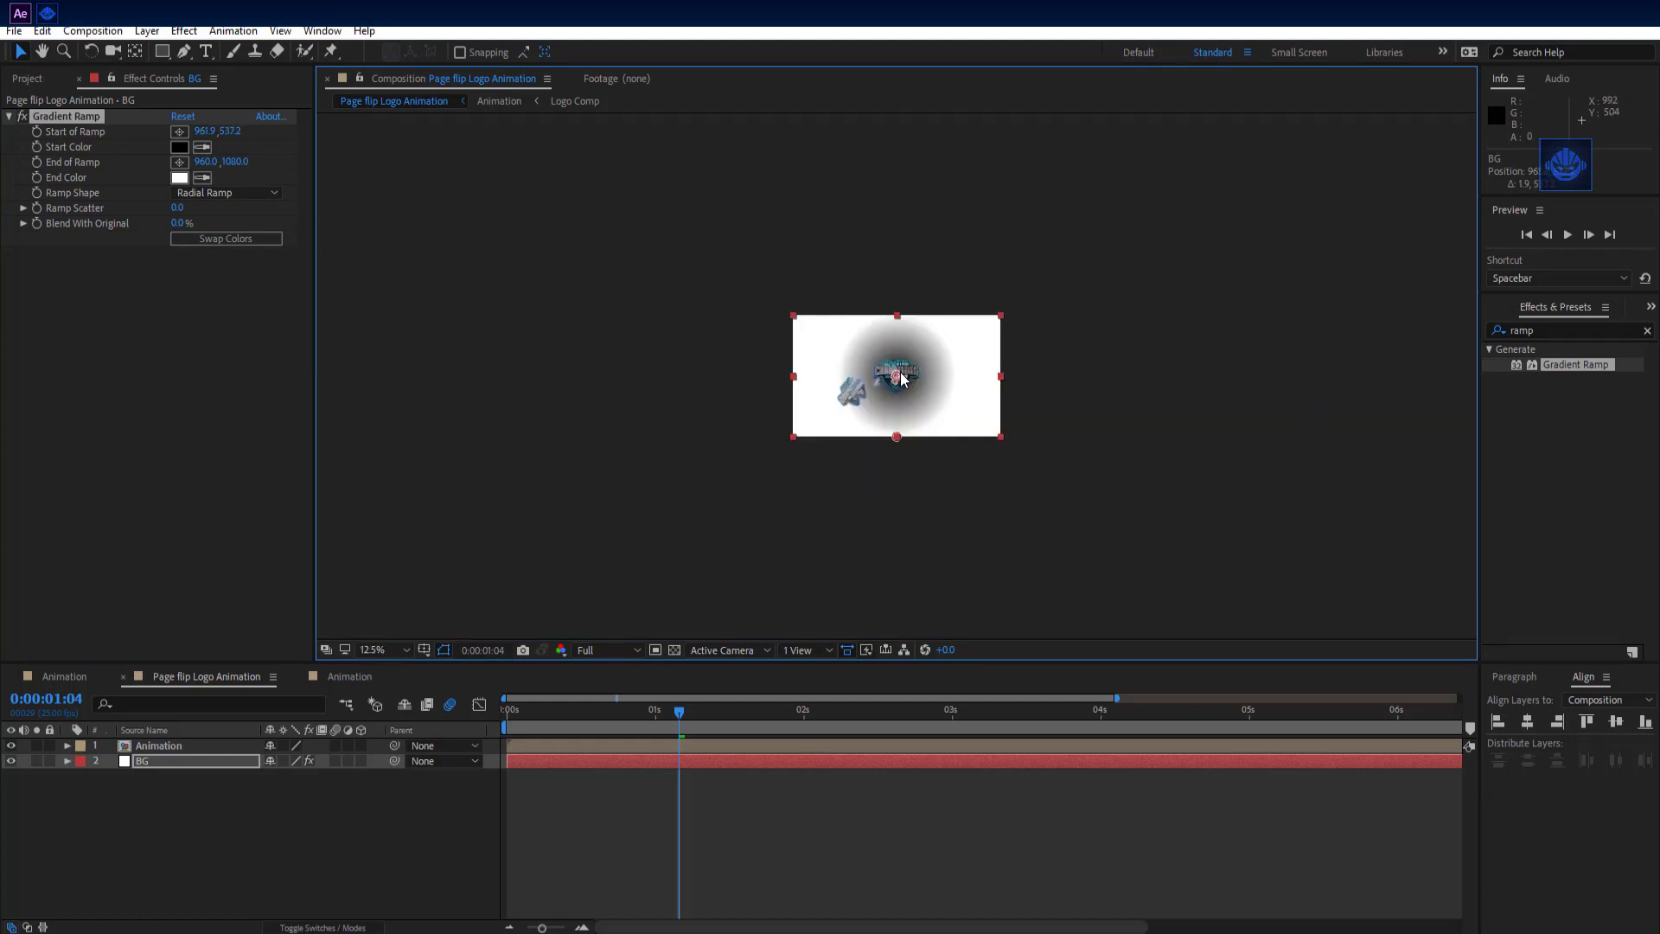
{"action": "scroll", "coordinate": [902, 378], "scroll_direction": "up", "scroll_amount": 1}
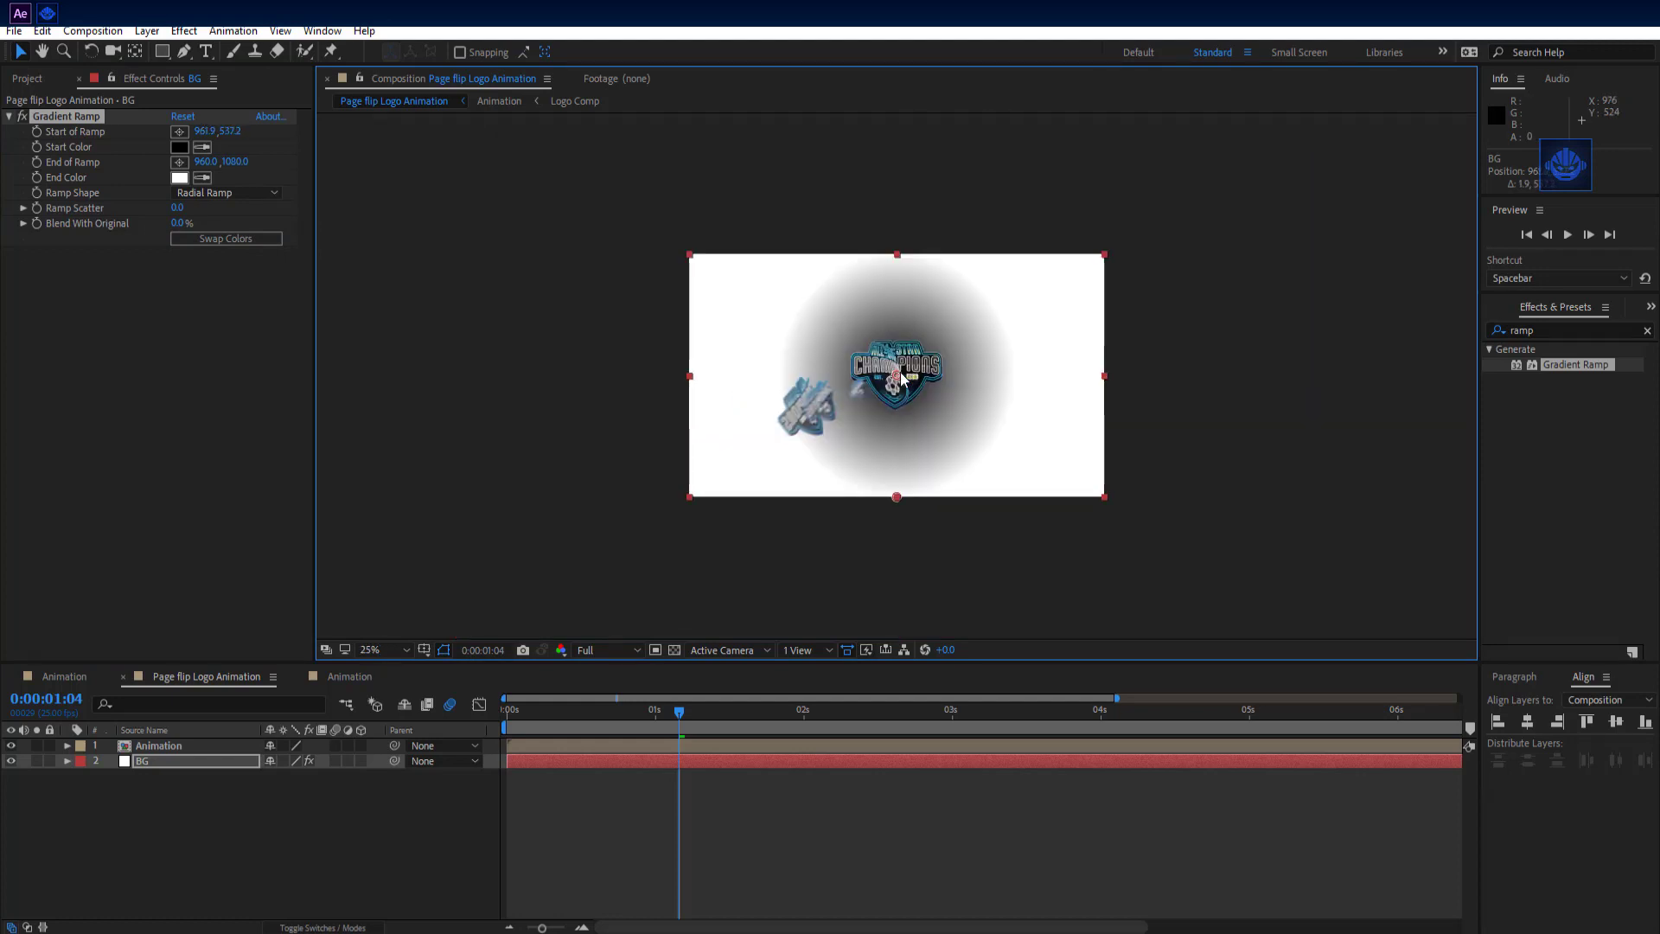
{"action": "left_click", "coordinate": [97, 152]}
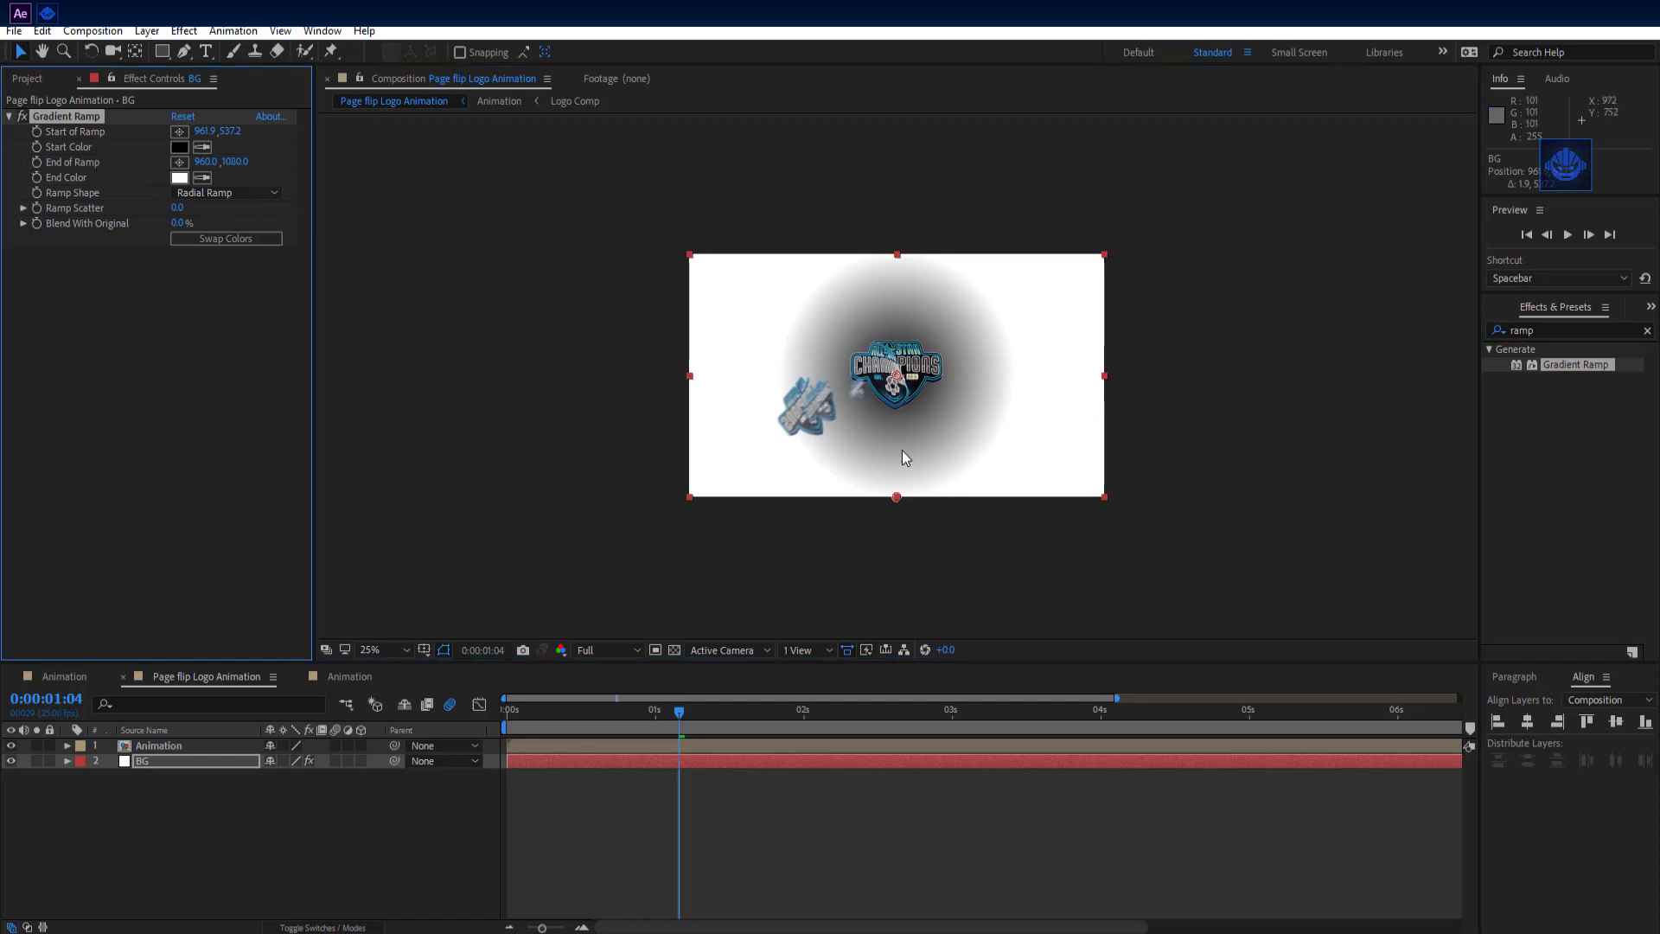
{"action": "left_click_drag", "start_coordinate": [896, 496], "coordinate": [1363, 657]}
{"action": "key", "text": "comma"}
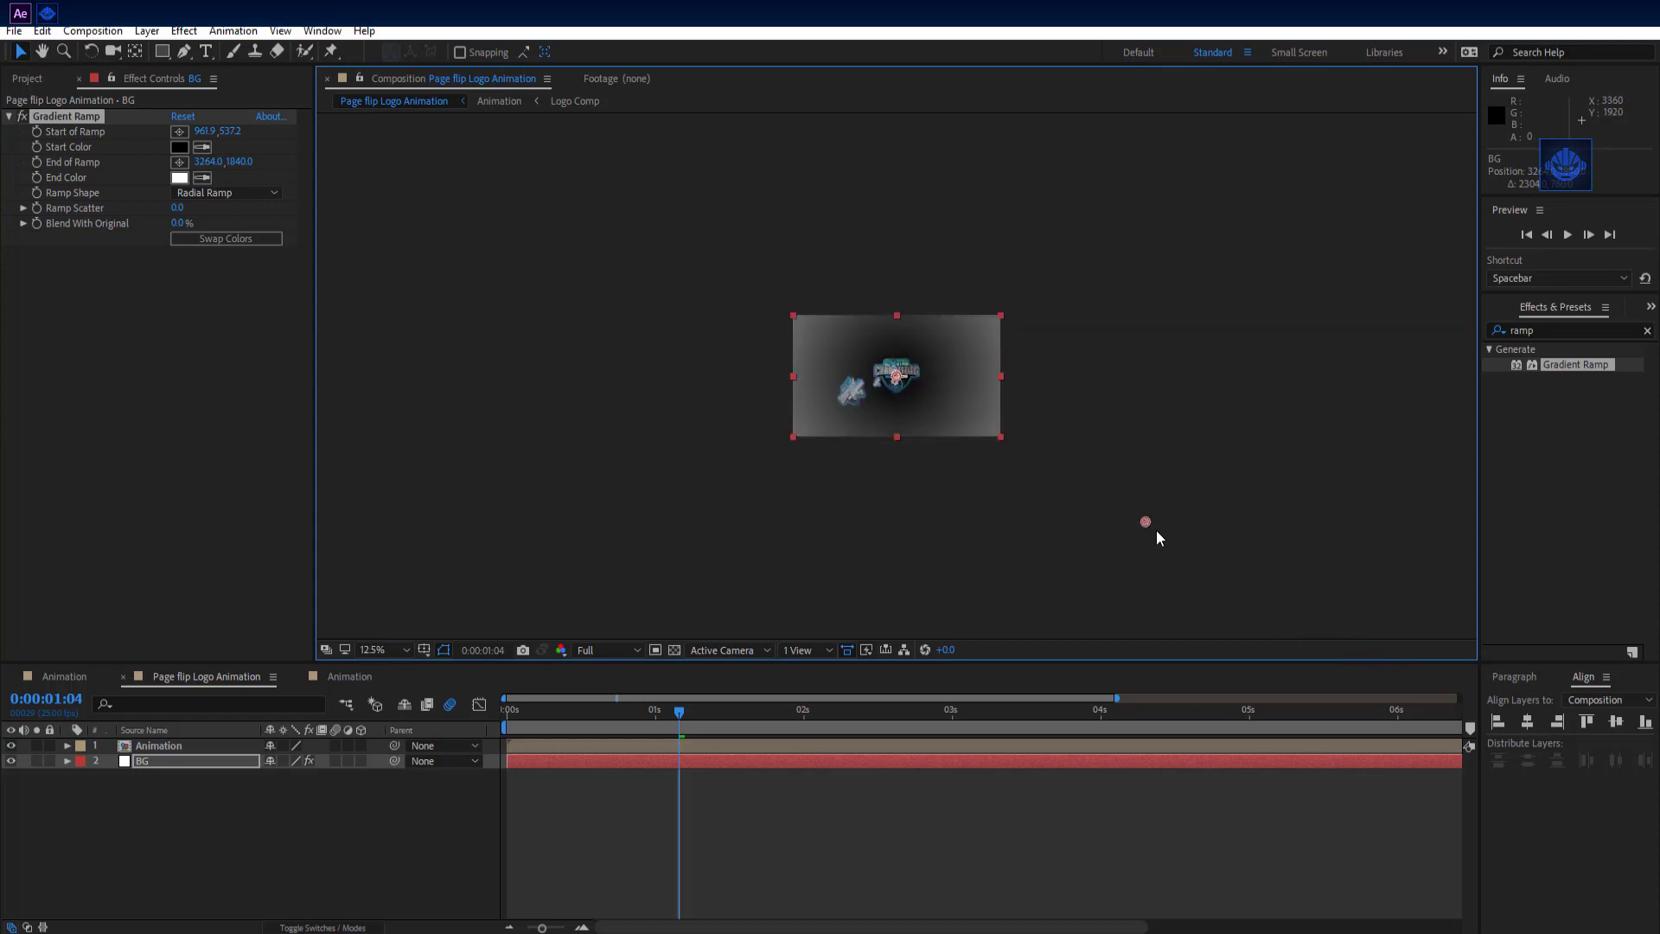
{"action": "left_click_drag", "start_coordinate": [1144, 518], "coordinate": [1191, 560]}
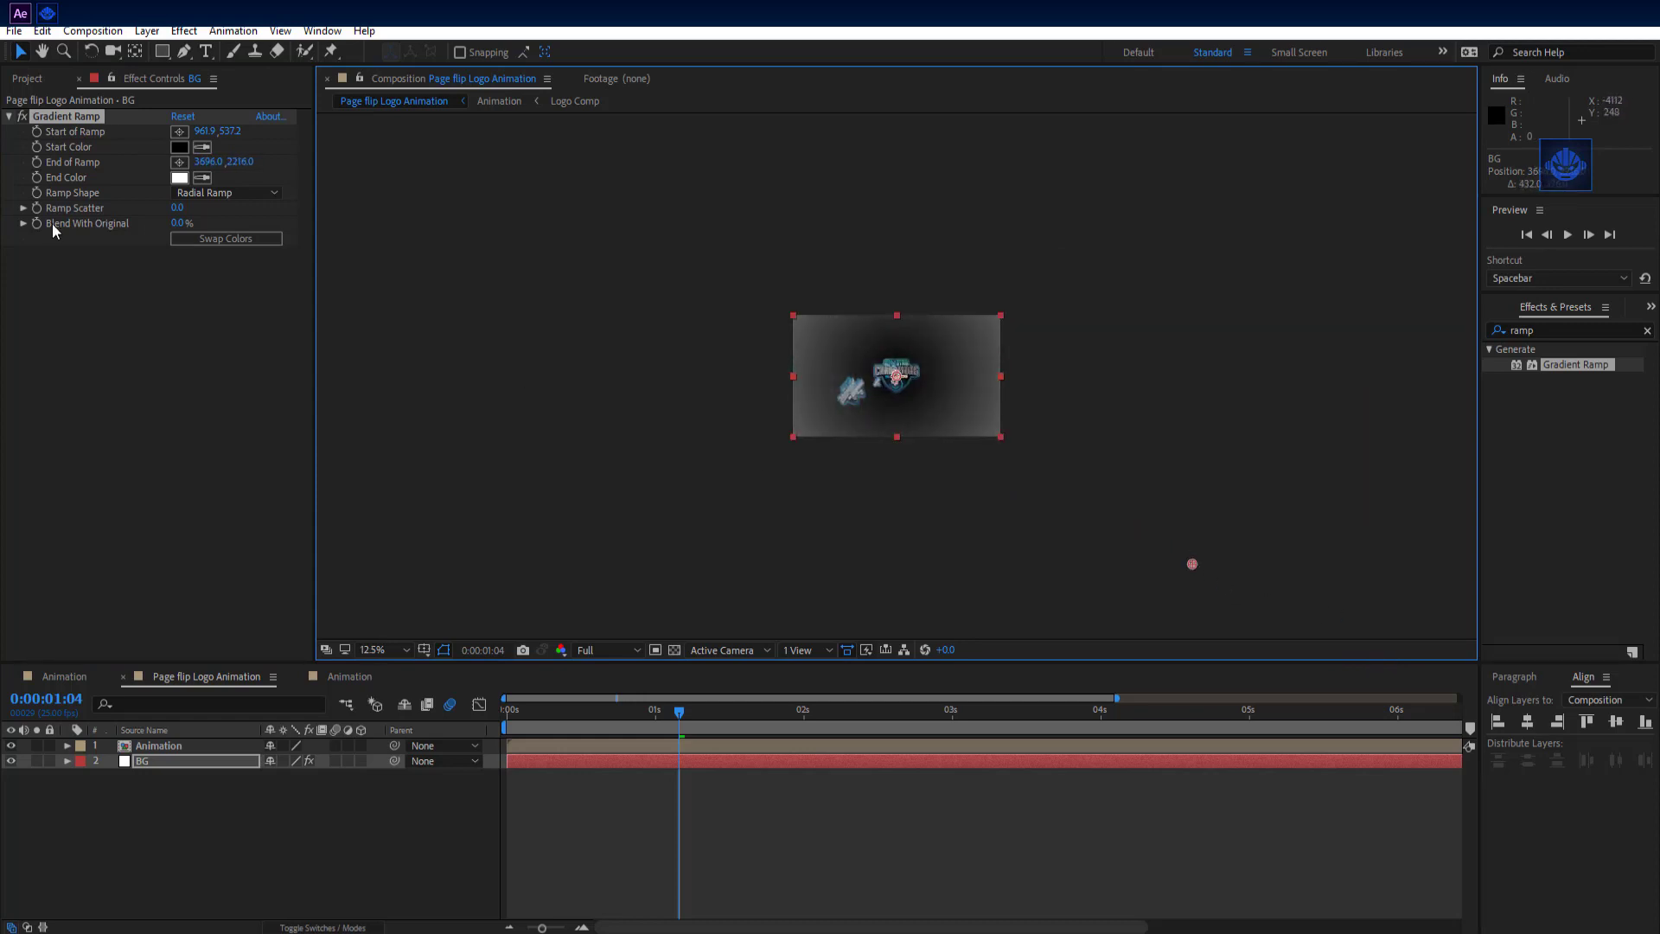
{"action": "left_click", "coordinate": [227, 239]}
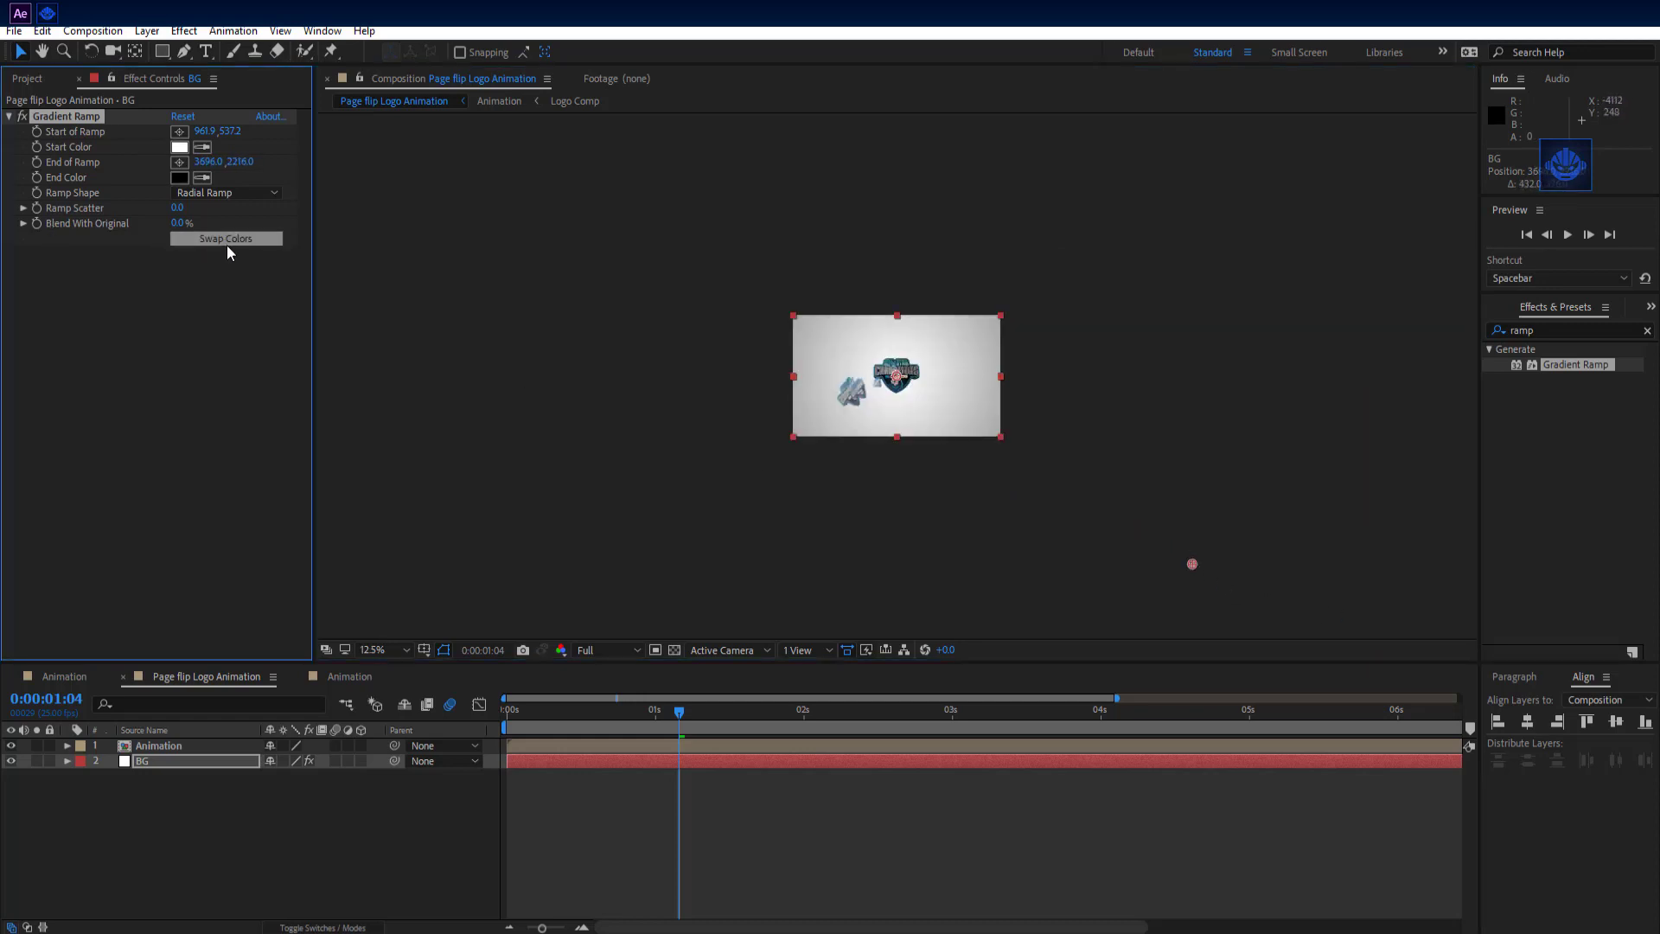
- Pull the ramp's end point in to about 2928, 1784 and open the End Color for editing
{"action": "key", "text": "period"}
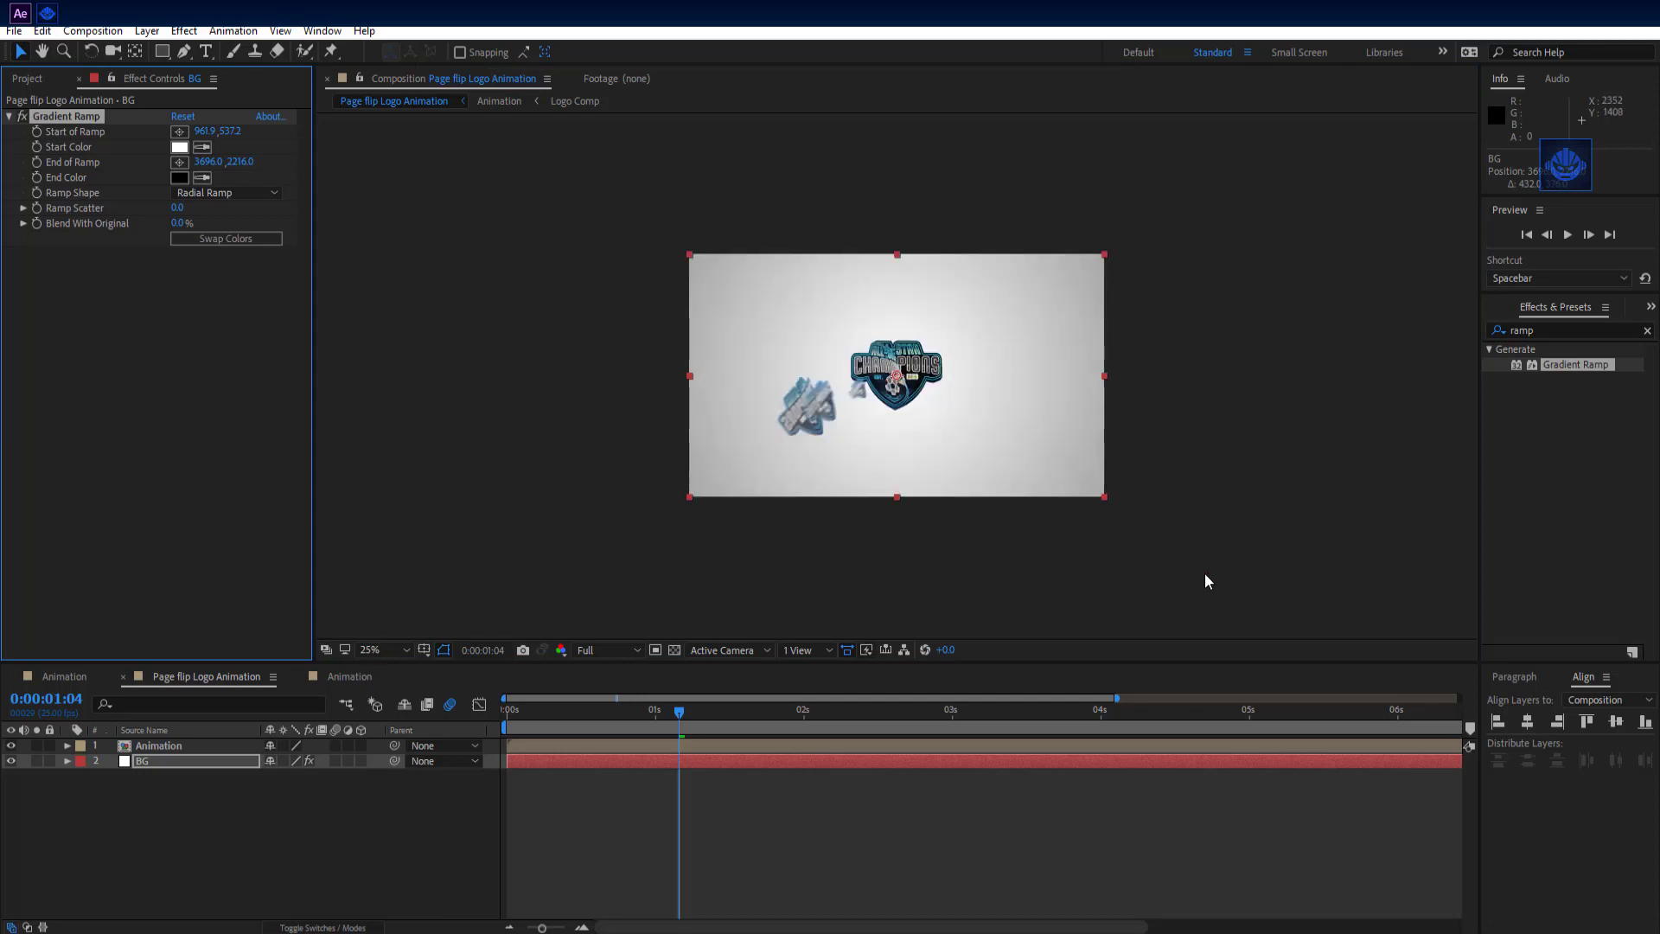
{"action": "key", "text": "comma"}
{"action": "left_click_drag", "start_coordinate": [1191, 564], "coordinate": [1109, 516]}
{"action": "left_click", "coordinate": [179, 177]}
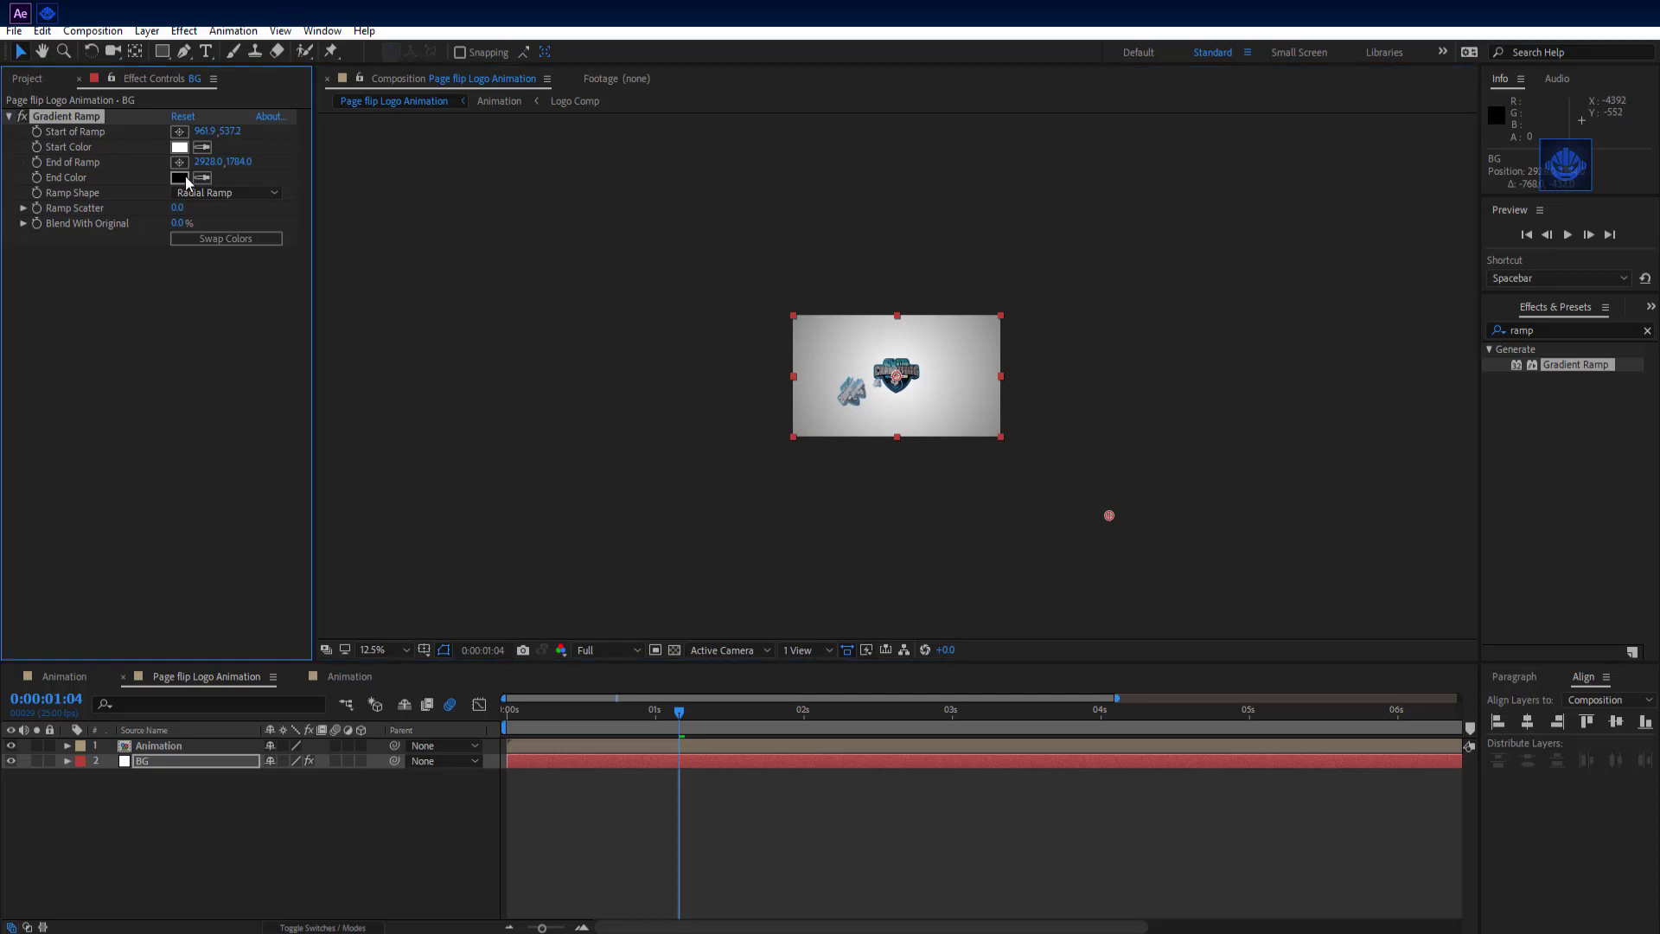
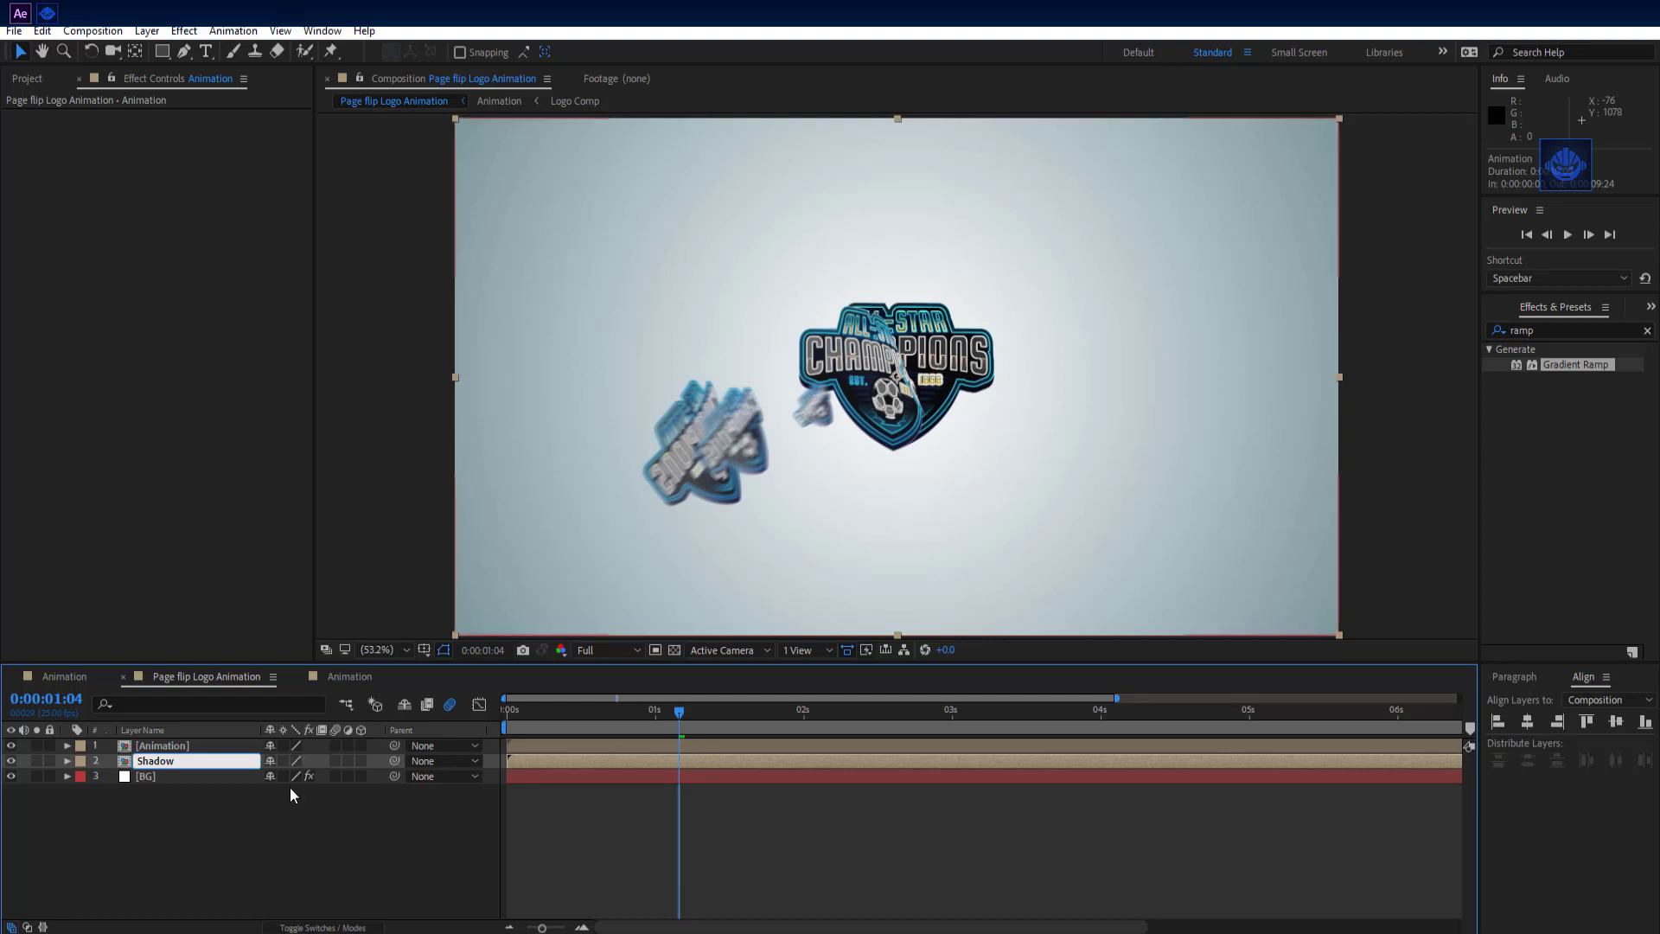
- Confirm the layer name Shadow and apply the Fill effect to that layer
{"action": "left_click", "coordinate": [298, 820]}
{"action": "left_click", "coordinate": [184, 765]}
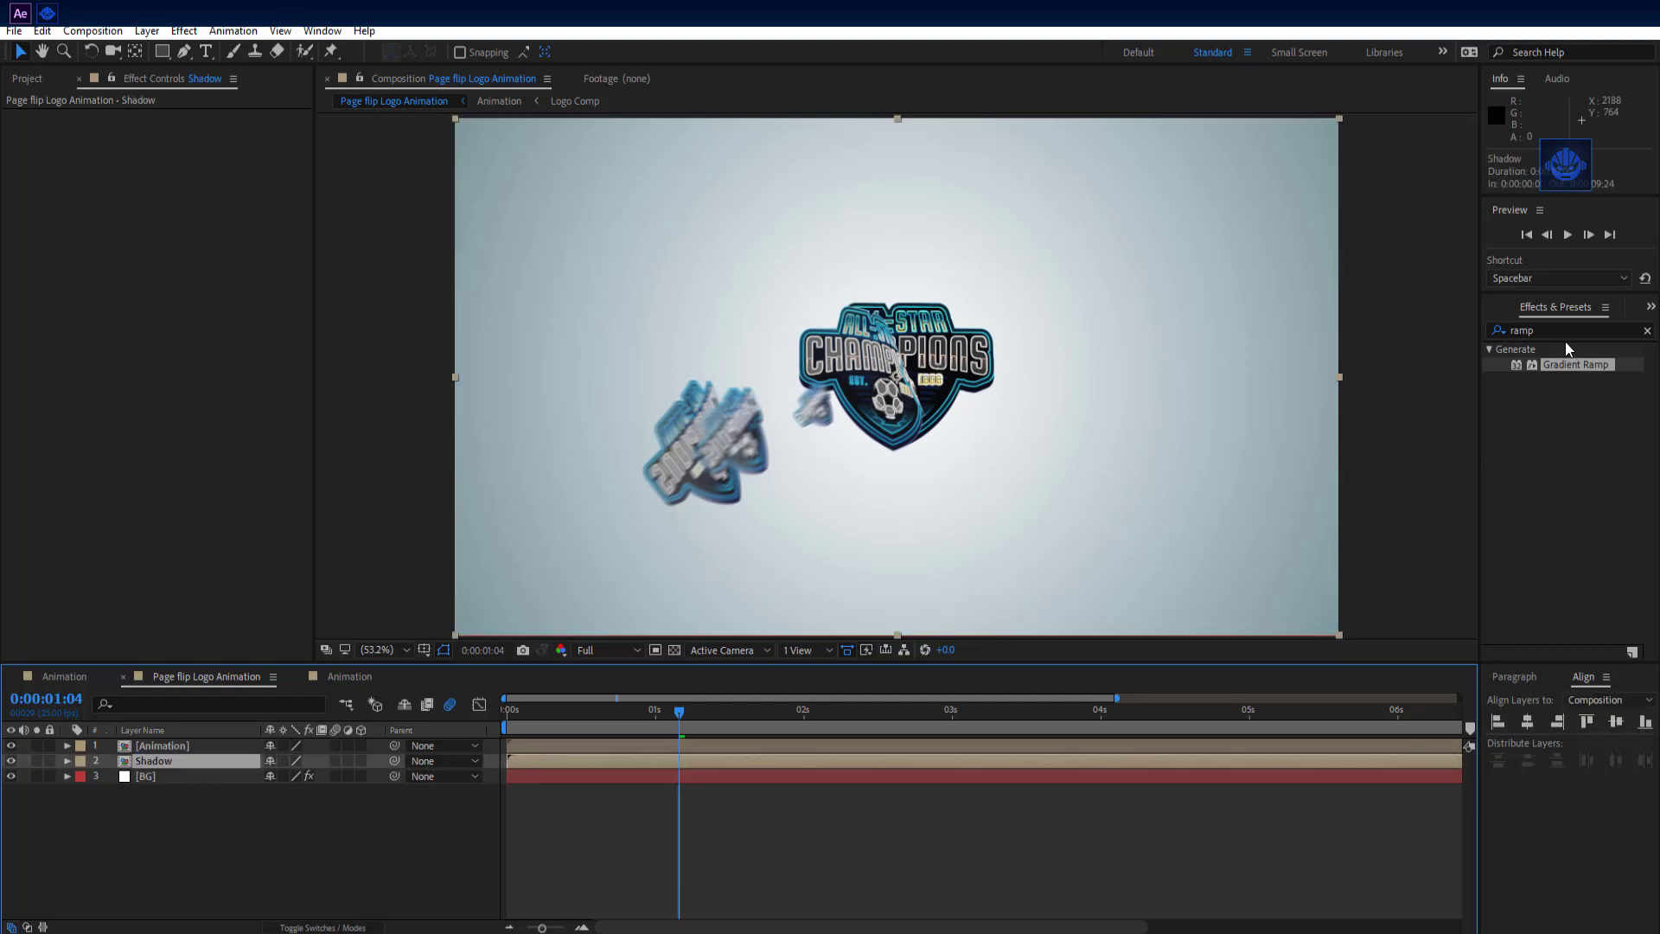
{"action": "left_click_drag", "start_coordinate": [1560, 330], "coordinate": [1474, 333]}
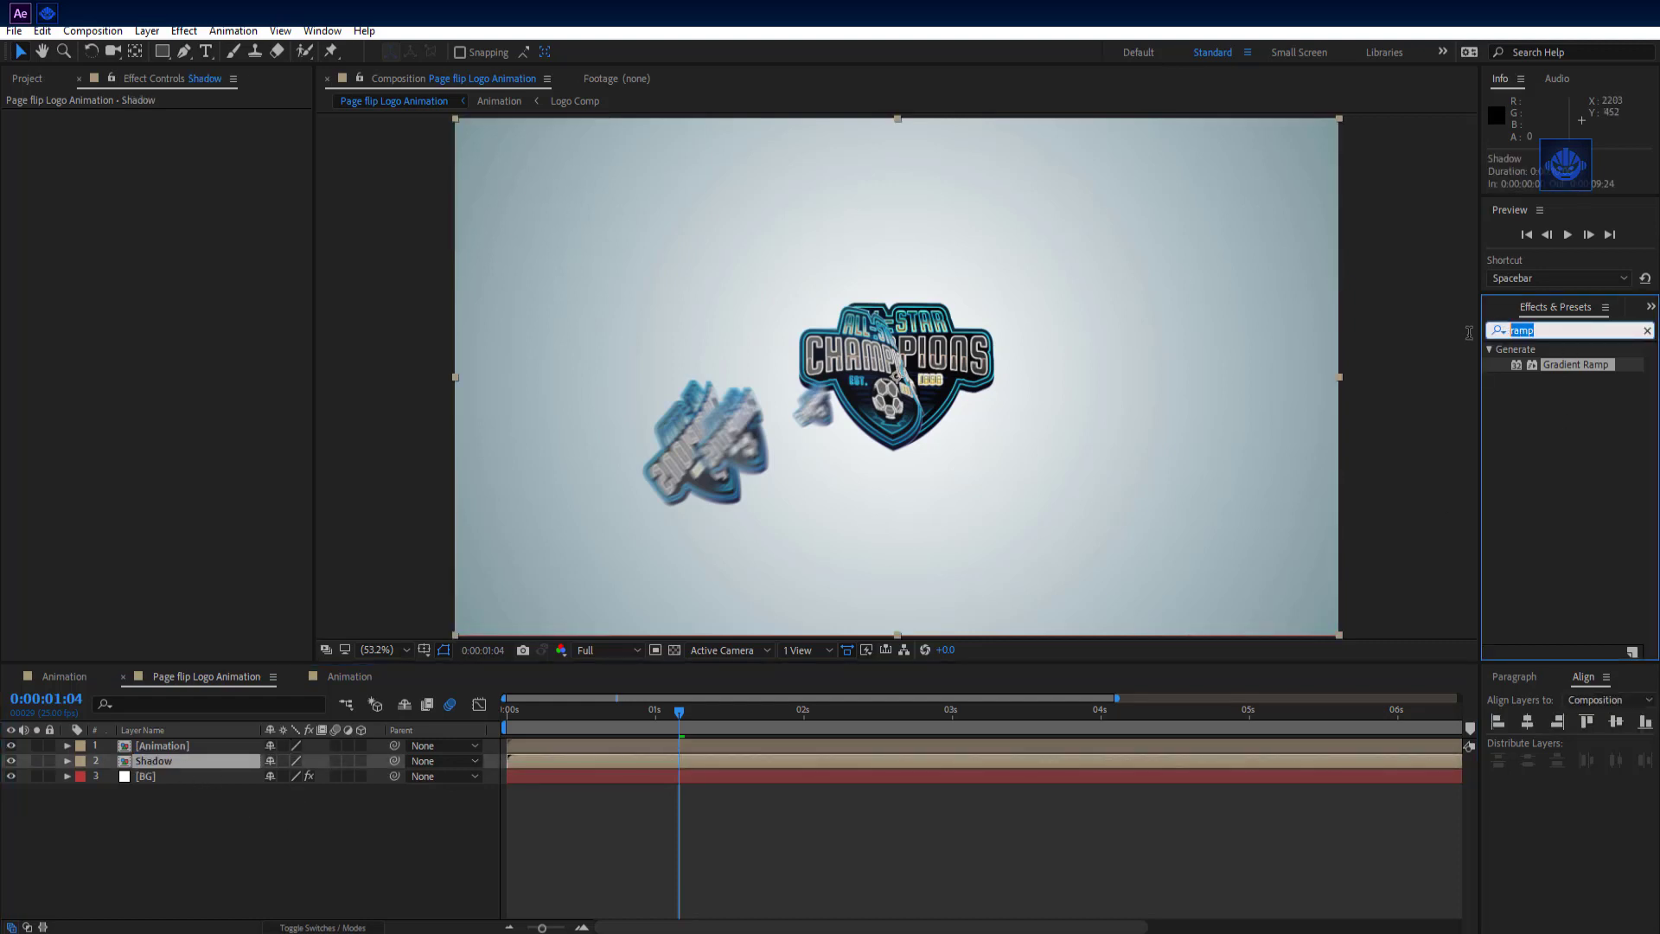
{"action": "type", "text": "fill"}
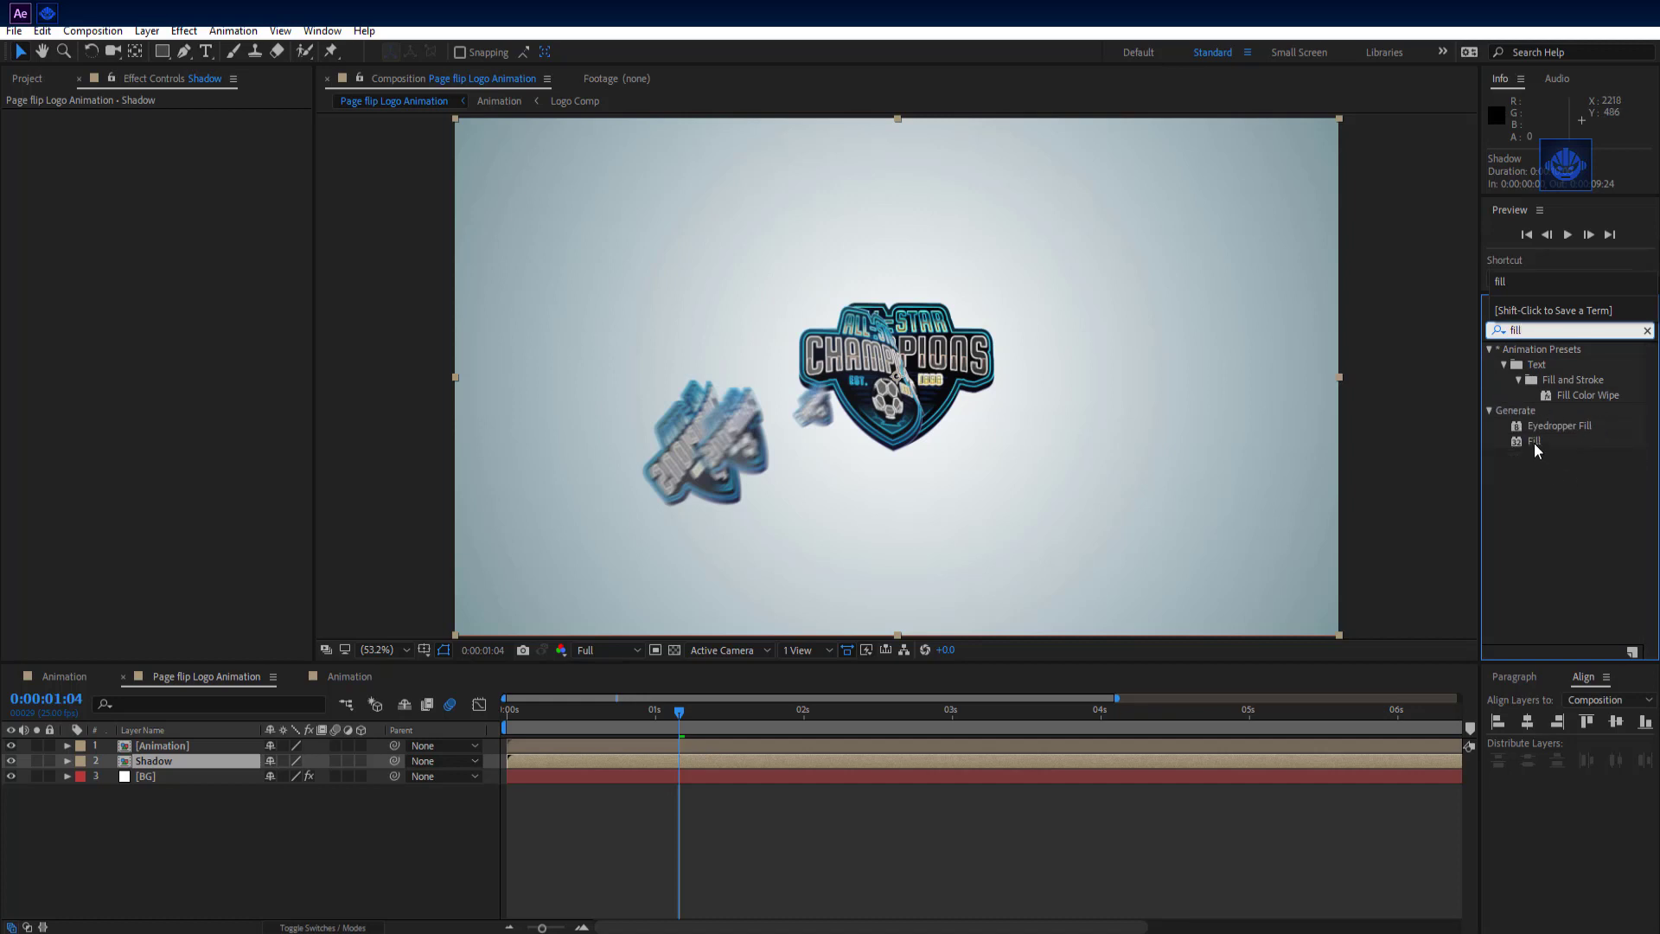
{"action": "left_click_drag", "start_coordinate": [1534, 443], "coordinate": [197, 759]}
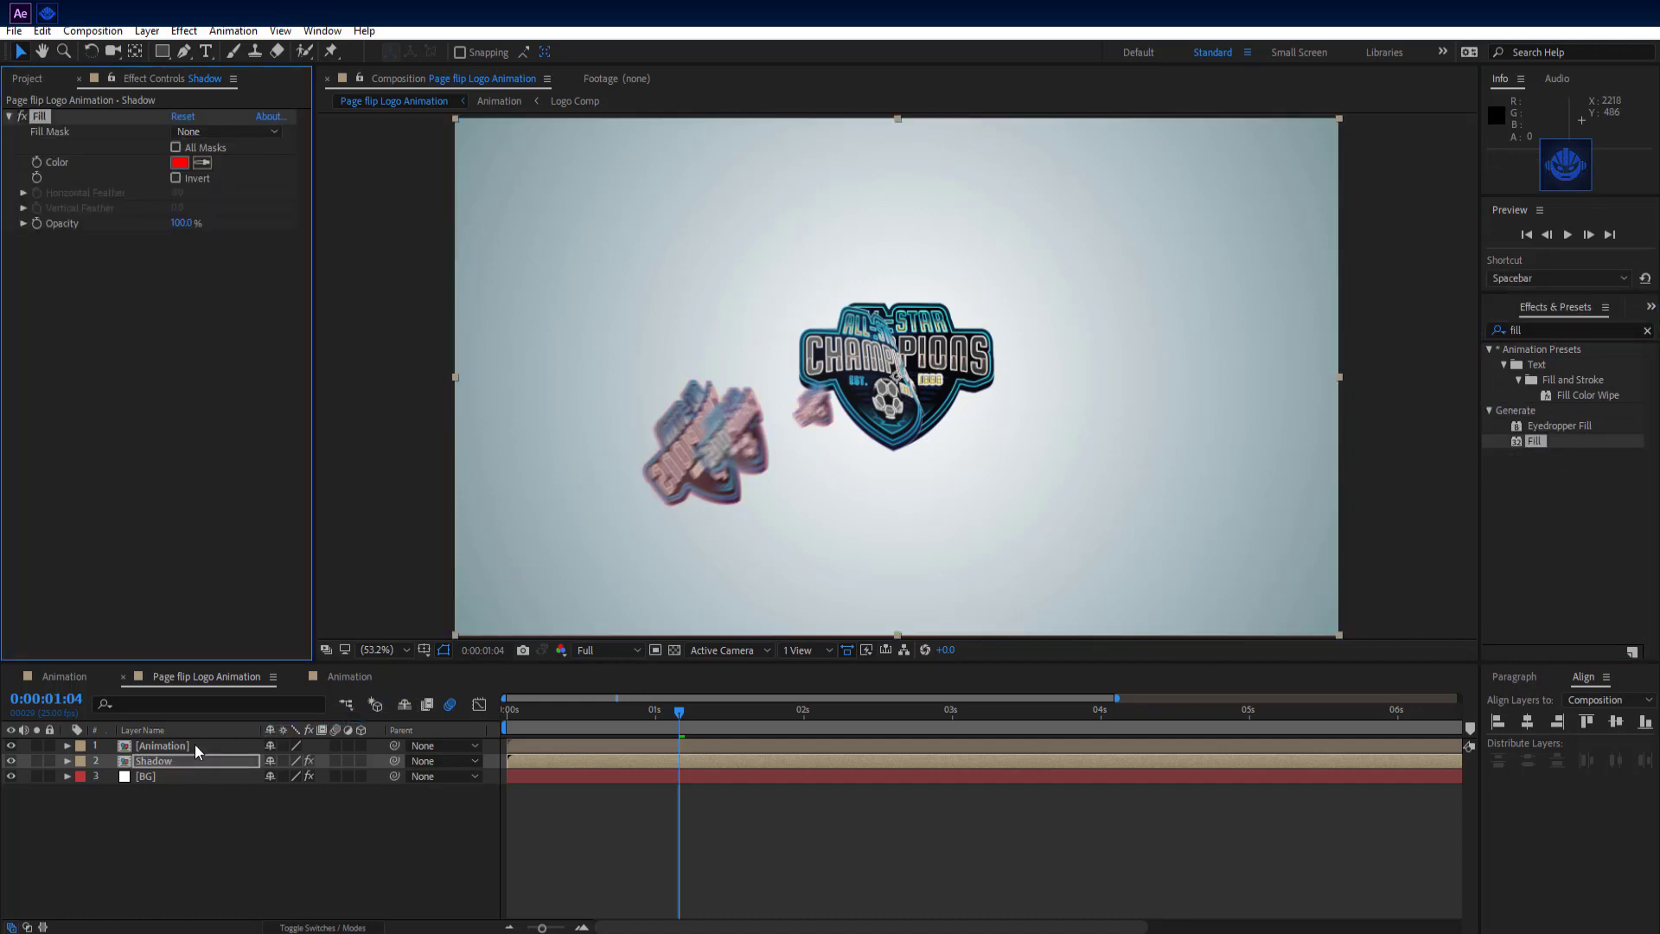
- Set the Shadow layer's Fill color to neutral gray 6A6A6A
{"action": "left_click", "coordinate": [179, 162]}
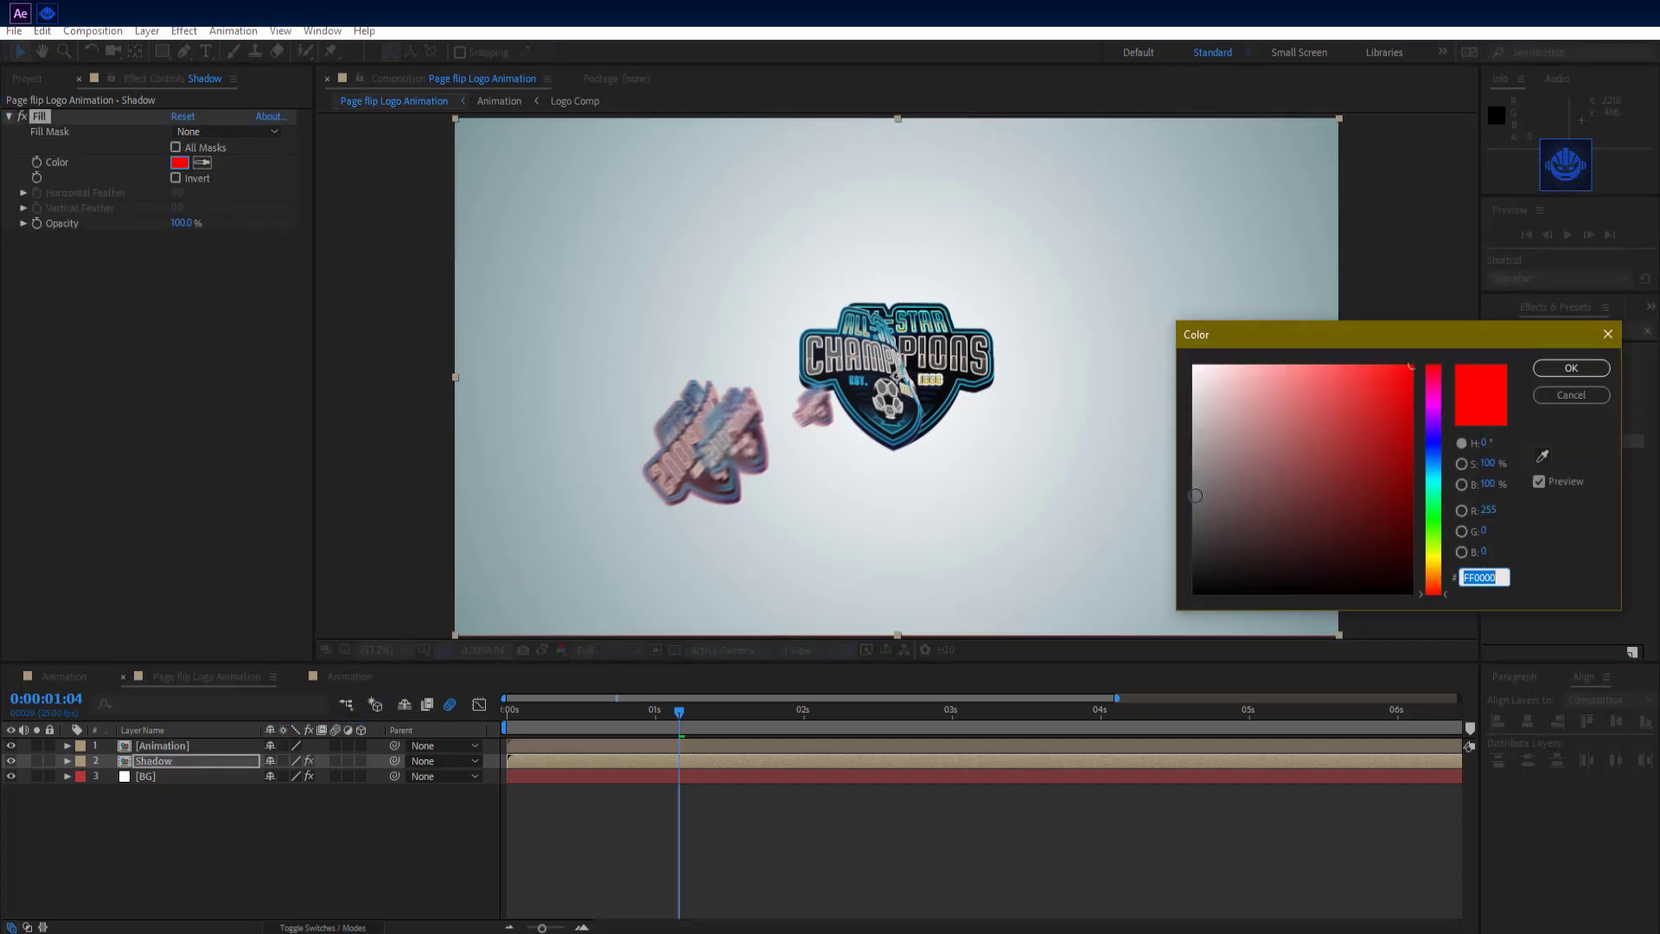
{"action": "left_click", "coordinate": [1196, 496]}
{"action": "left_click_drag", "start_coordinate": [1199, 499], "coordinate": [1193, 500]}
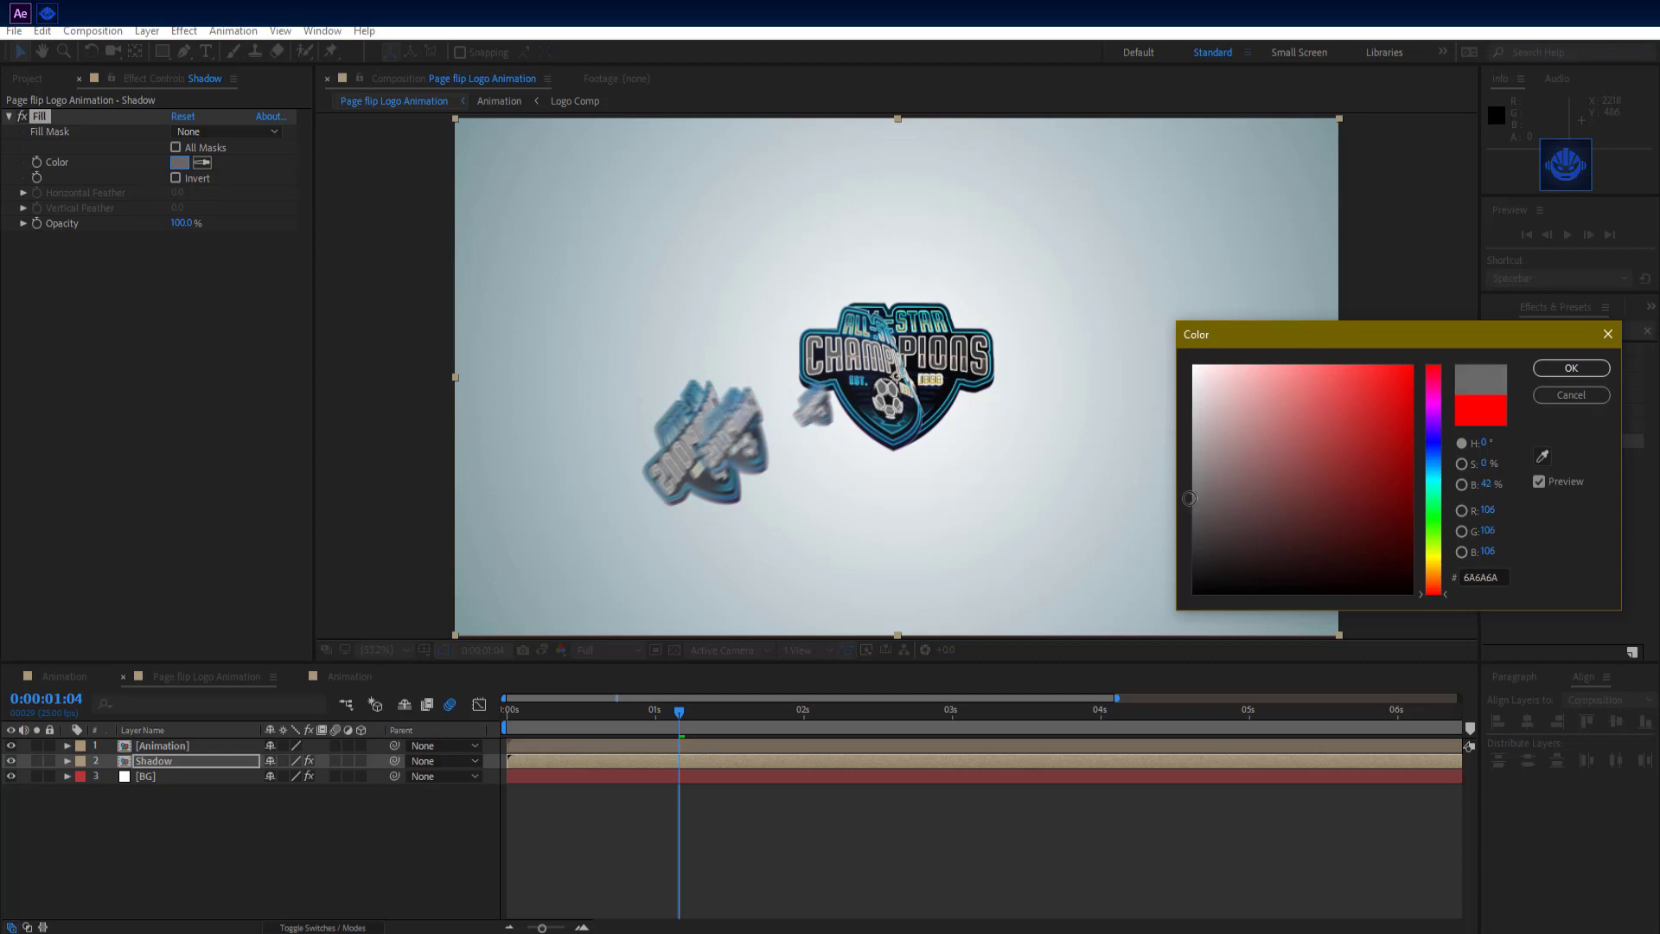
{"action": "left_click", "coordinate": [1571, 368]}
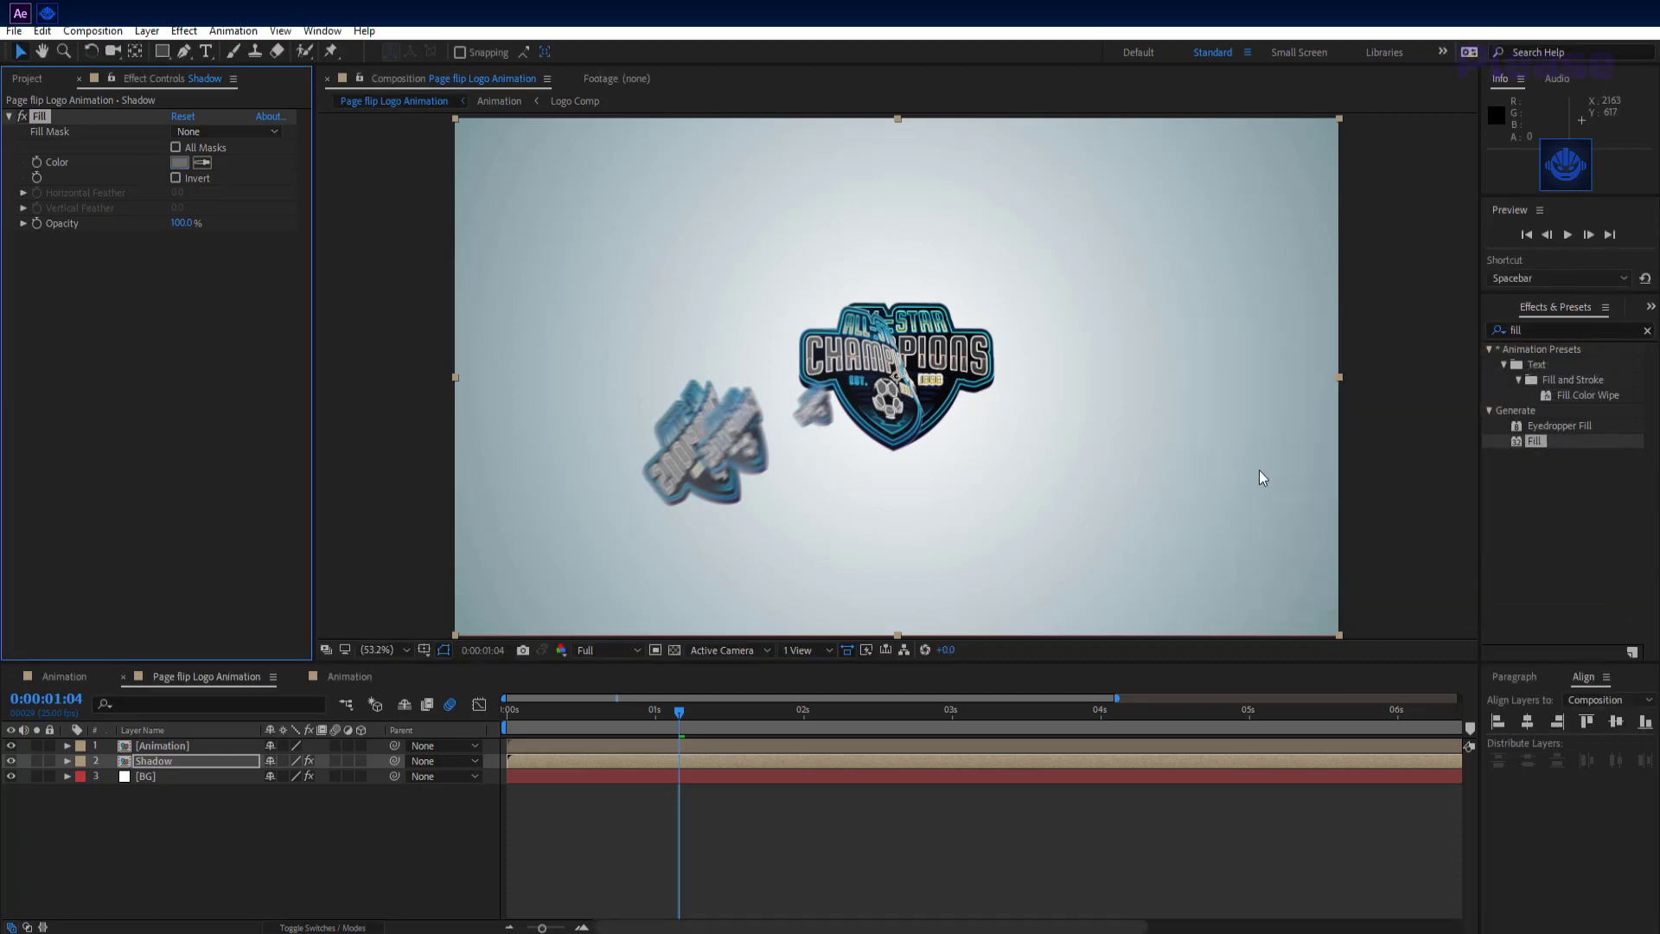
{"action": "left_click", "coordinate": [320, 877]}
- Make the Animation and Shadow layers 3D, and lower the Shadow layer to a Y position of 827
{"action": "left_click", "coordinate": [205, 761]}
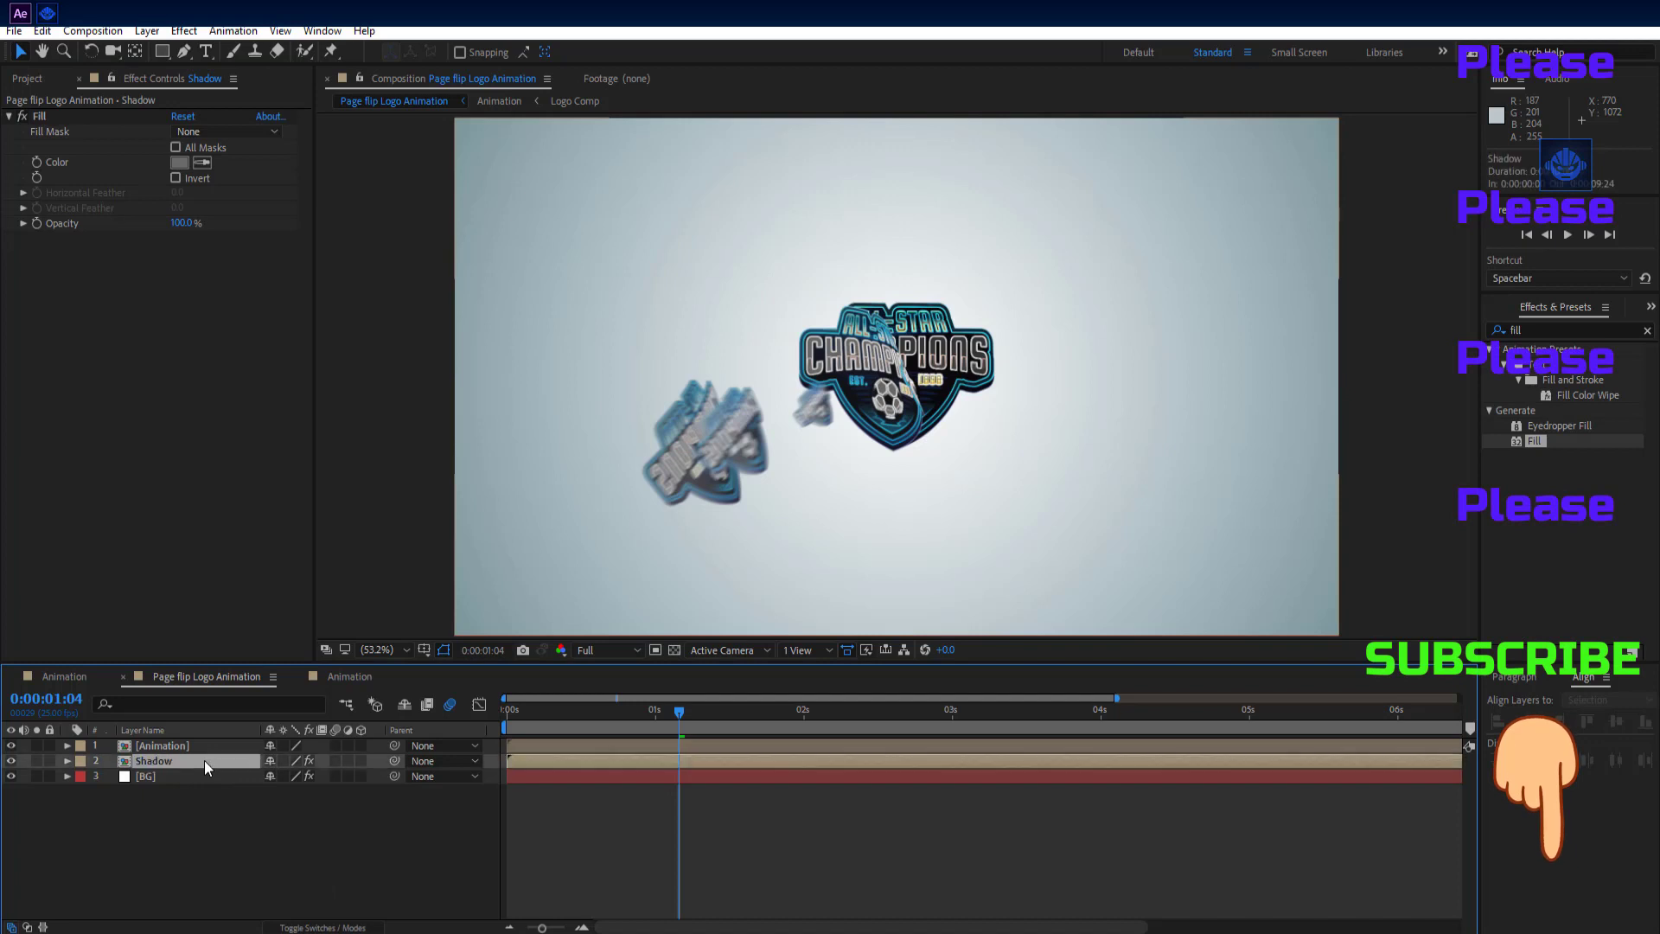
{"action": "left_click_drag", "start_coordinate": [360, 745], "coordinate": [361, 760]}
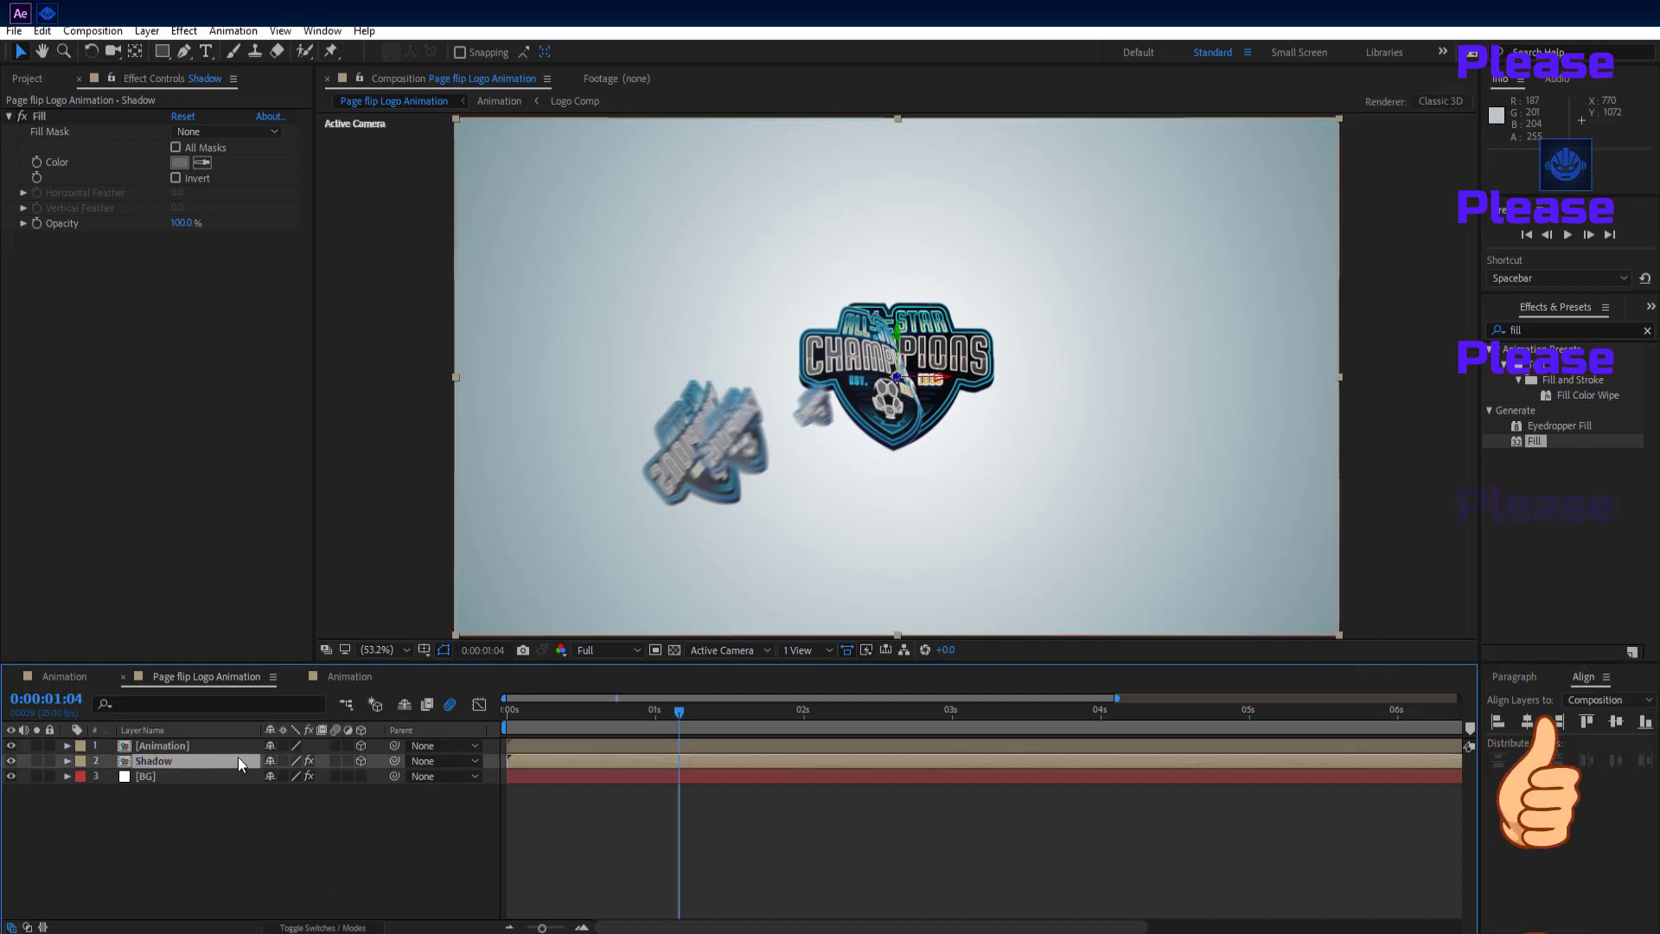
{"action": "left_click", "coordinate": [174, 759]}
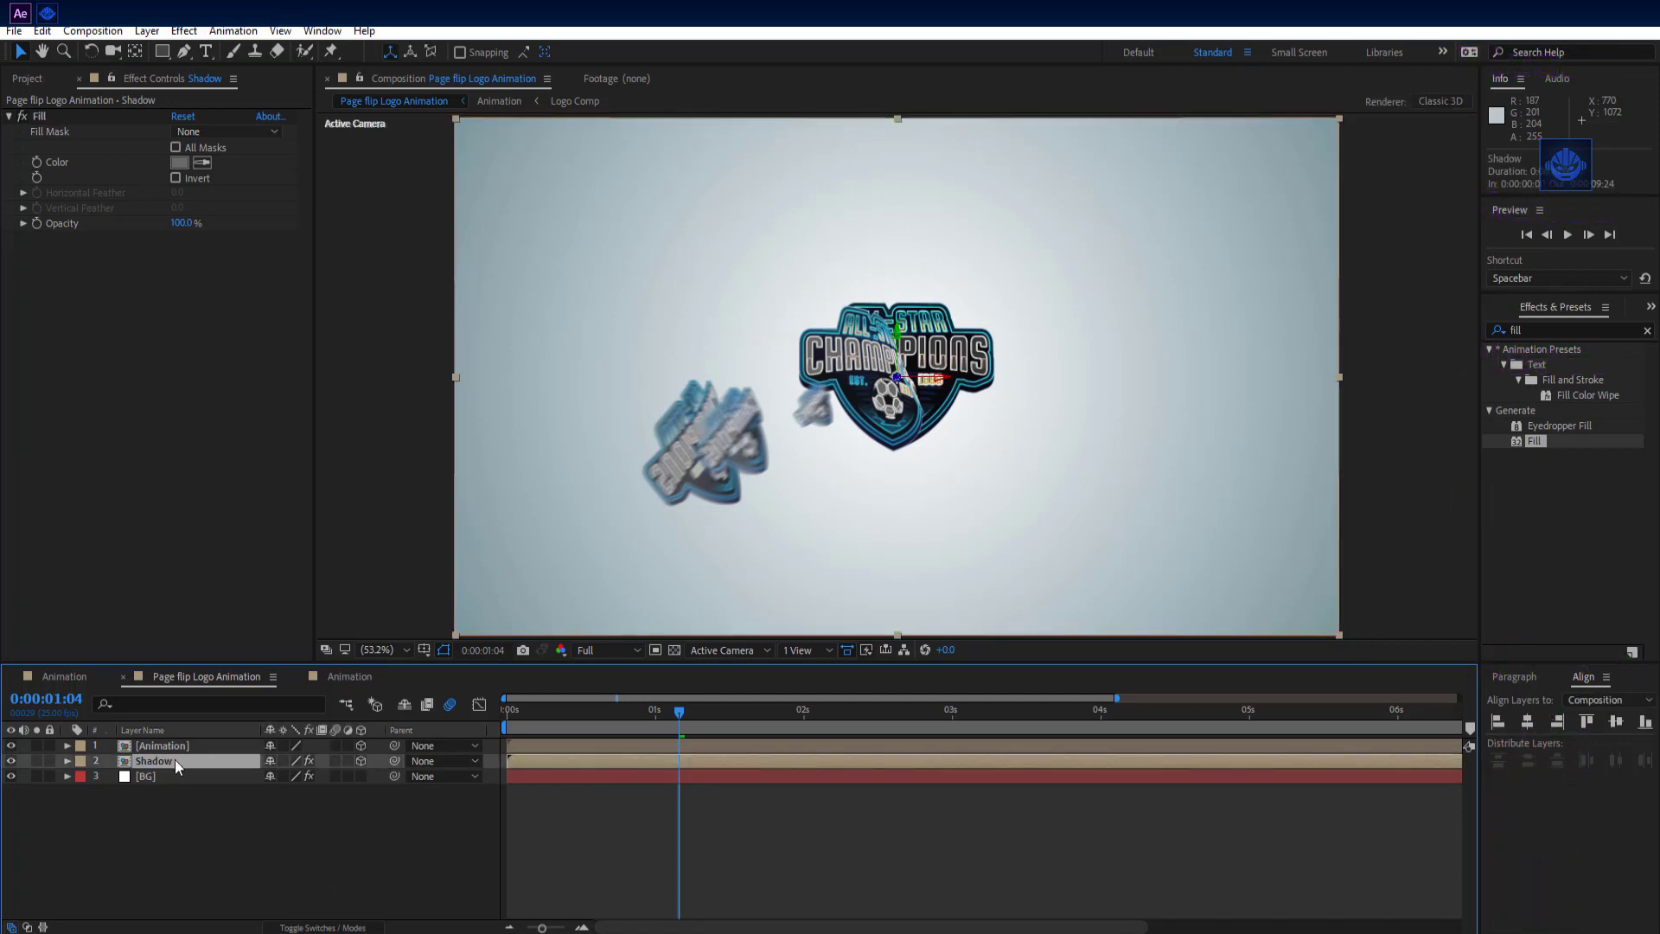
{"action": "key", "text": "p"}
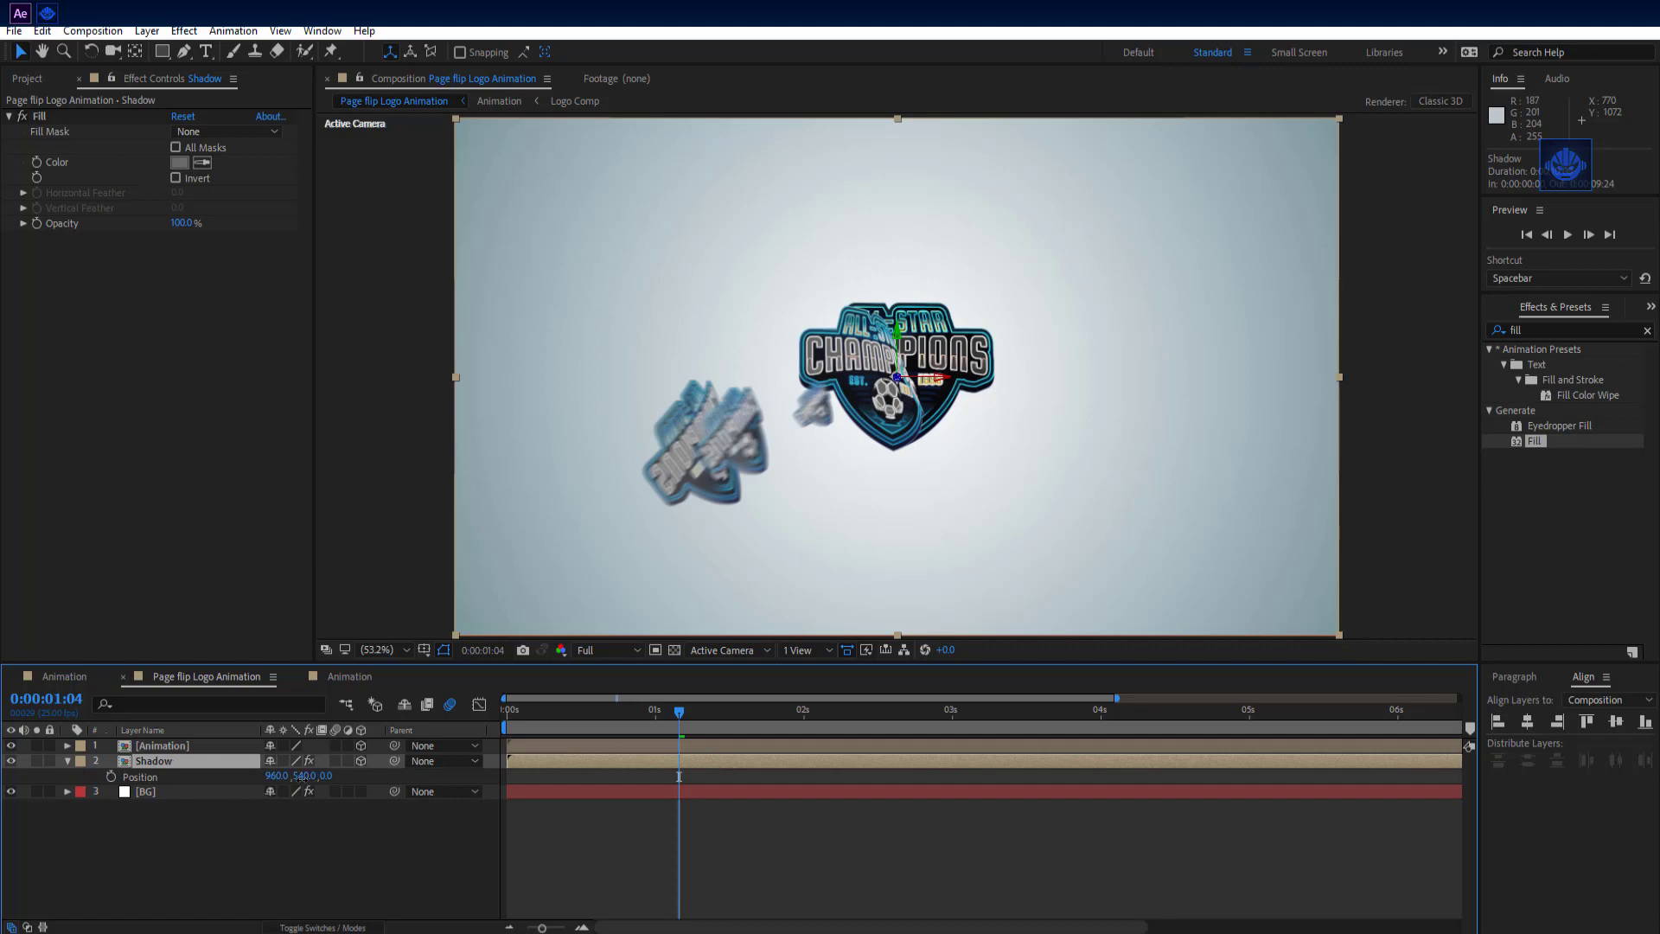
{"action": "left_click_drag", "start_coordinate": [303, 775], "coordinate": [556, 812]}
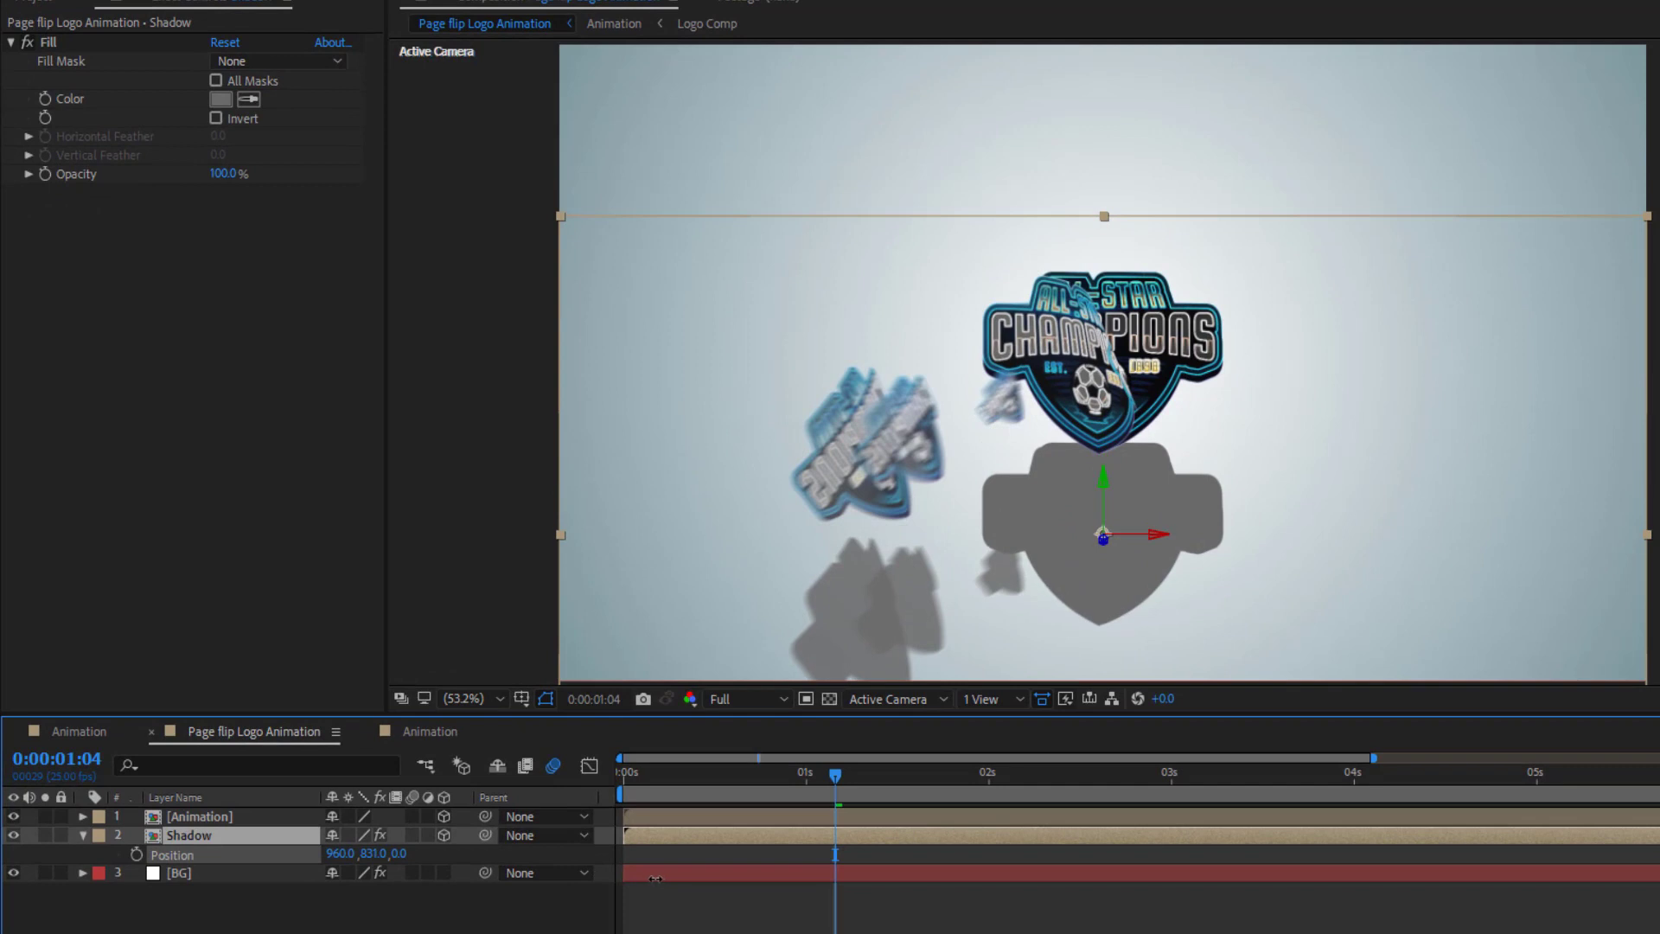
{"action": "mouse_move", "coordinate": [655, 878]}
{"action": "left_mouse_down"}
{"action": "mouse_move", "coordinate": [674, 879]}
{"action": "mouse_move", "coordinate": [656, 875]}
{"action": "left_mouse_up"}
- Flatten the Shadow layer by scaling only its height to 54%, with the scale proportions unlinked
{"action": "left_click", "coordinate": [205, 834]}
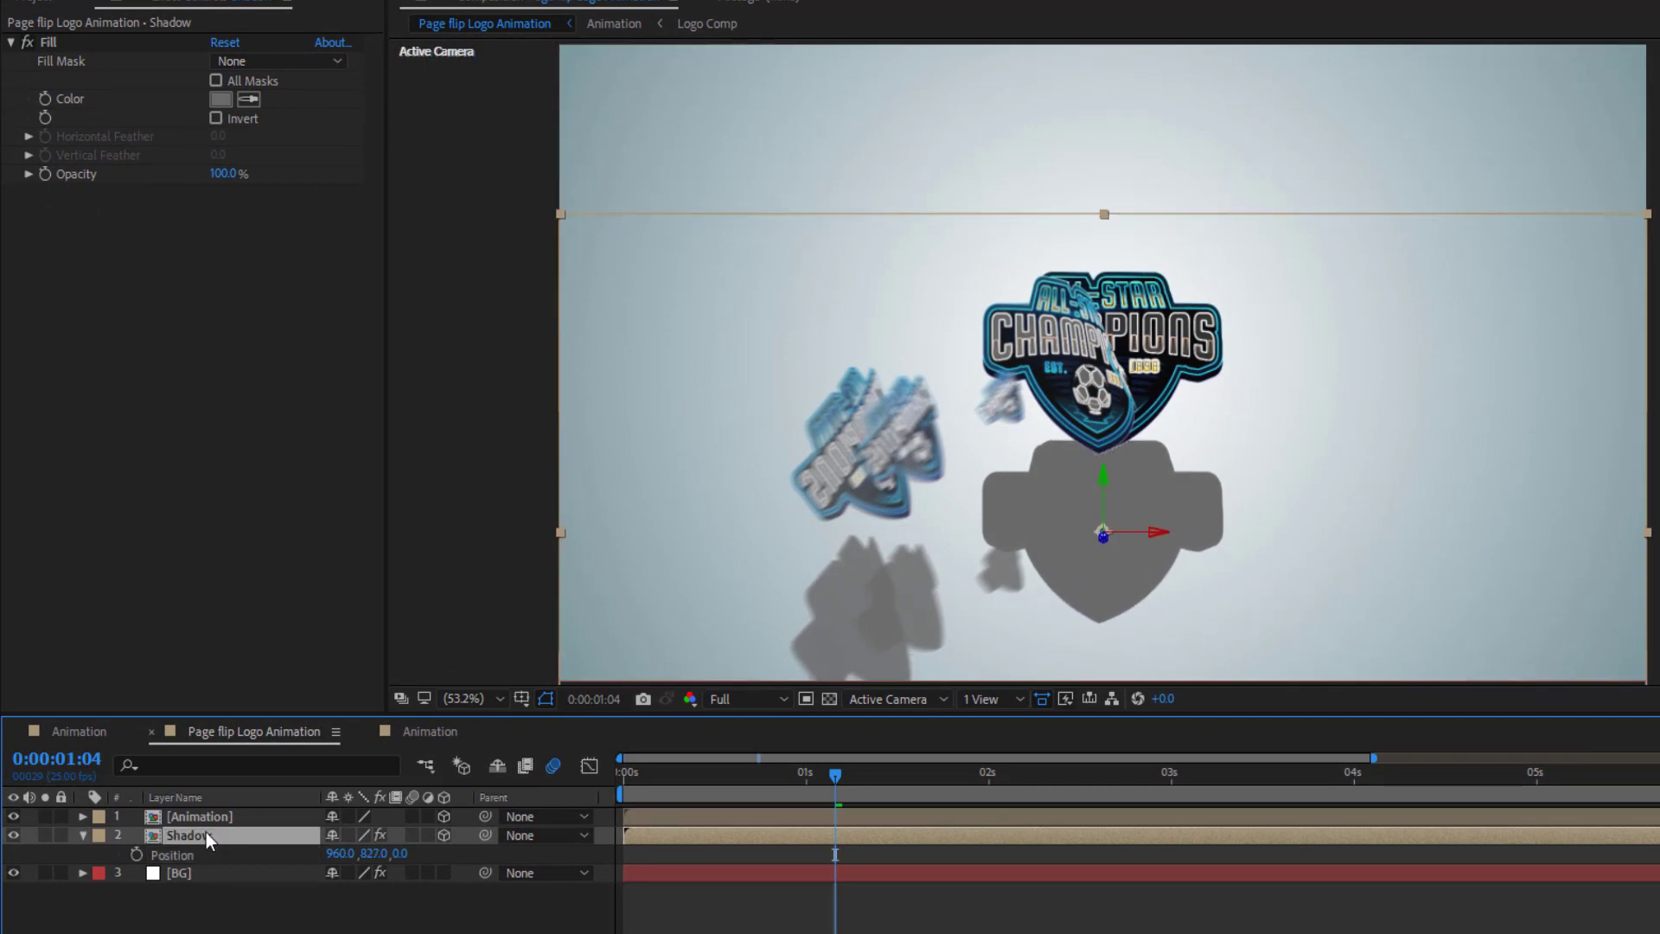
{"action": "key", "text": "s"}
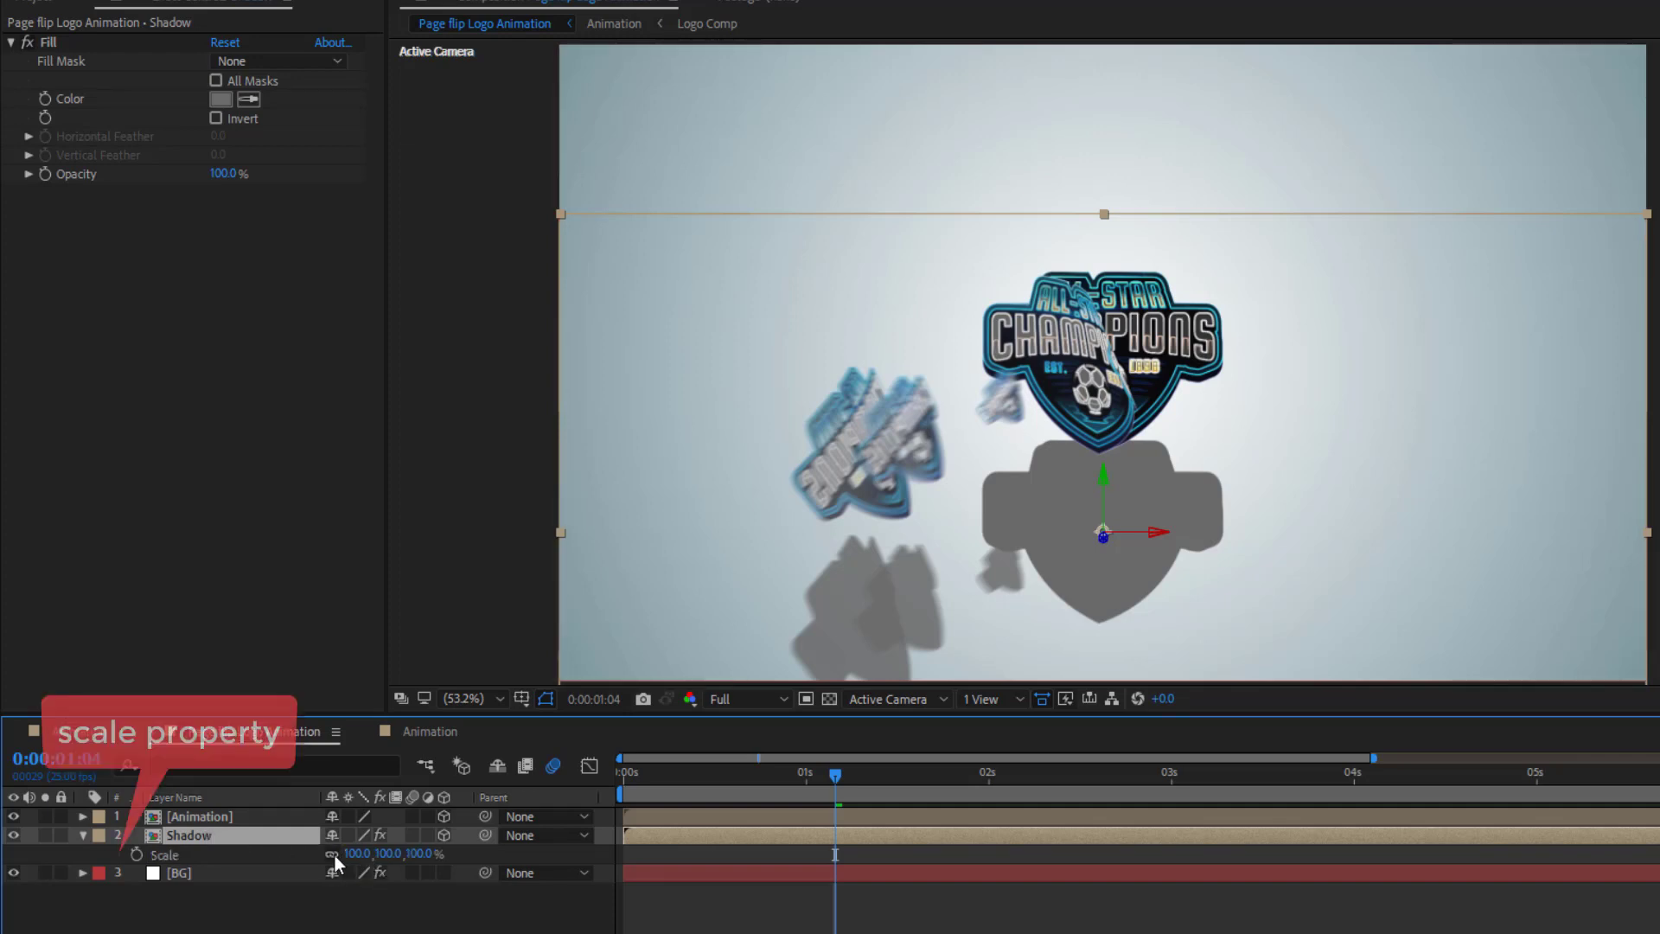
{"action": "left_click_drag", "start_coordinate": [387, 854], "coordinate": [326, 841]}
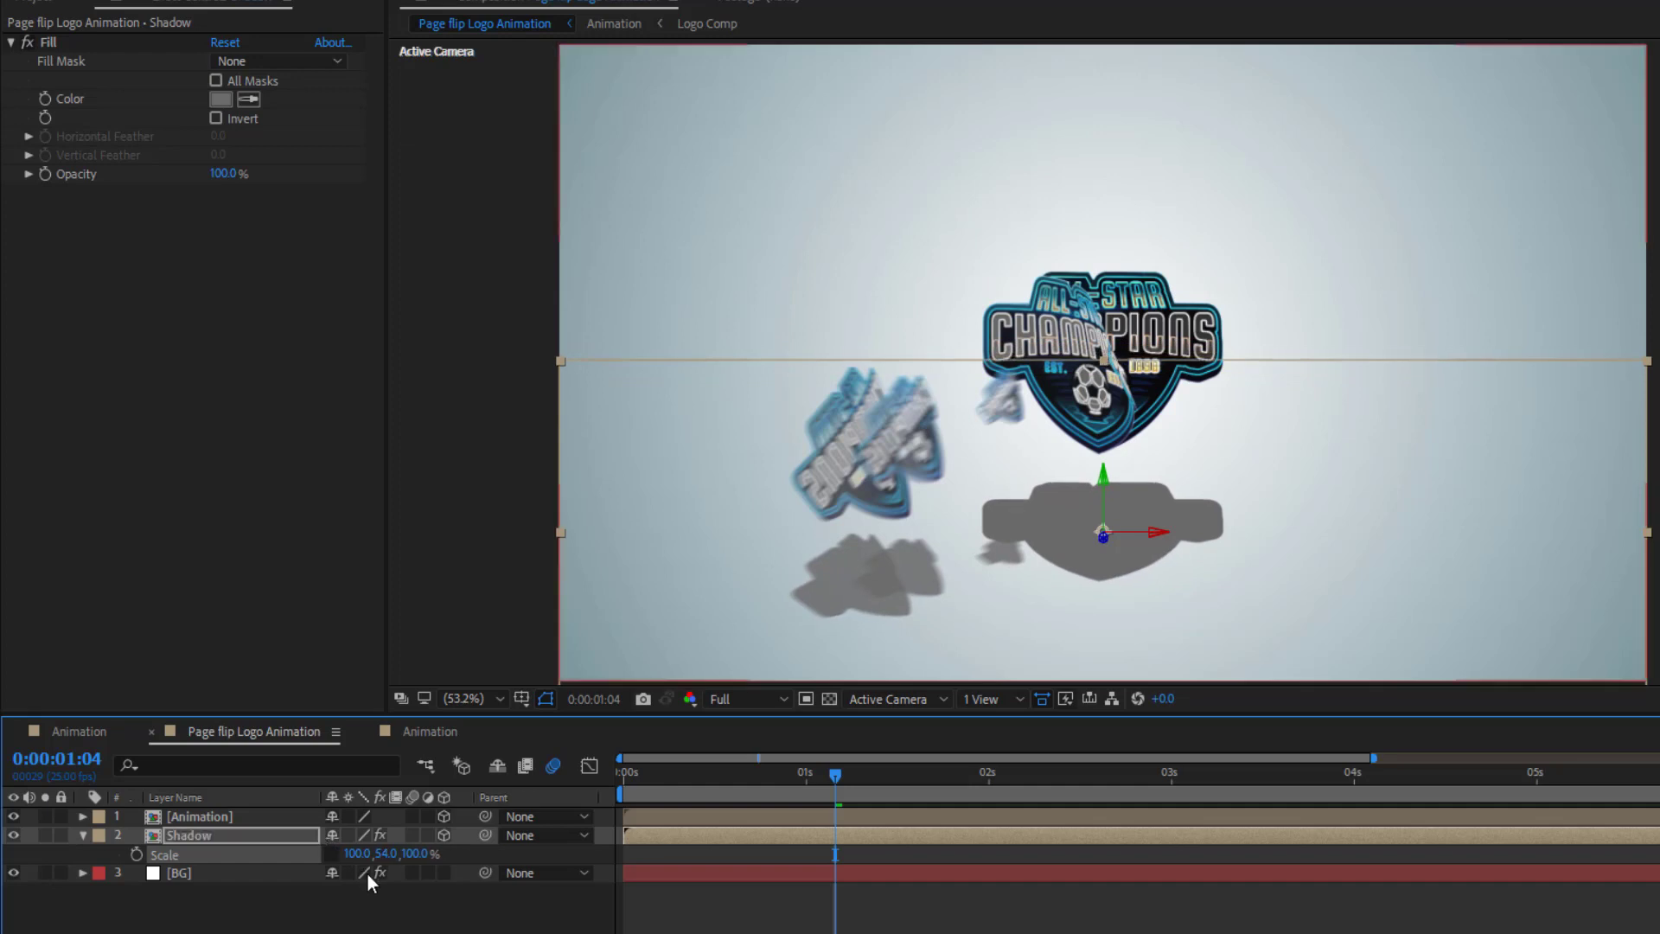
- Raise the flattened Shadow layer to a Y position of 779, just beneath the logo
{"action": "left_click", "coordinate": [241, 833]}
{"action": "key", "text": "p"}
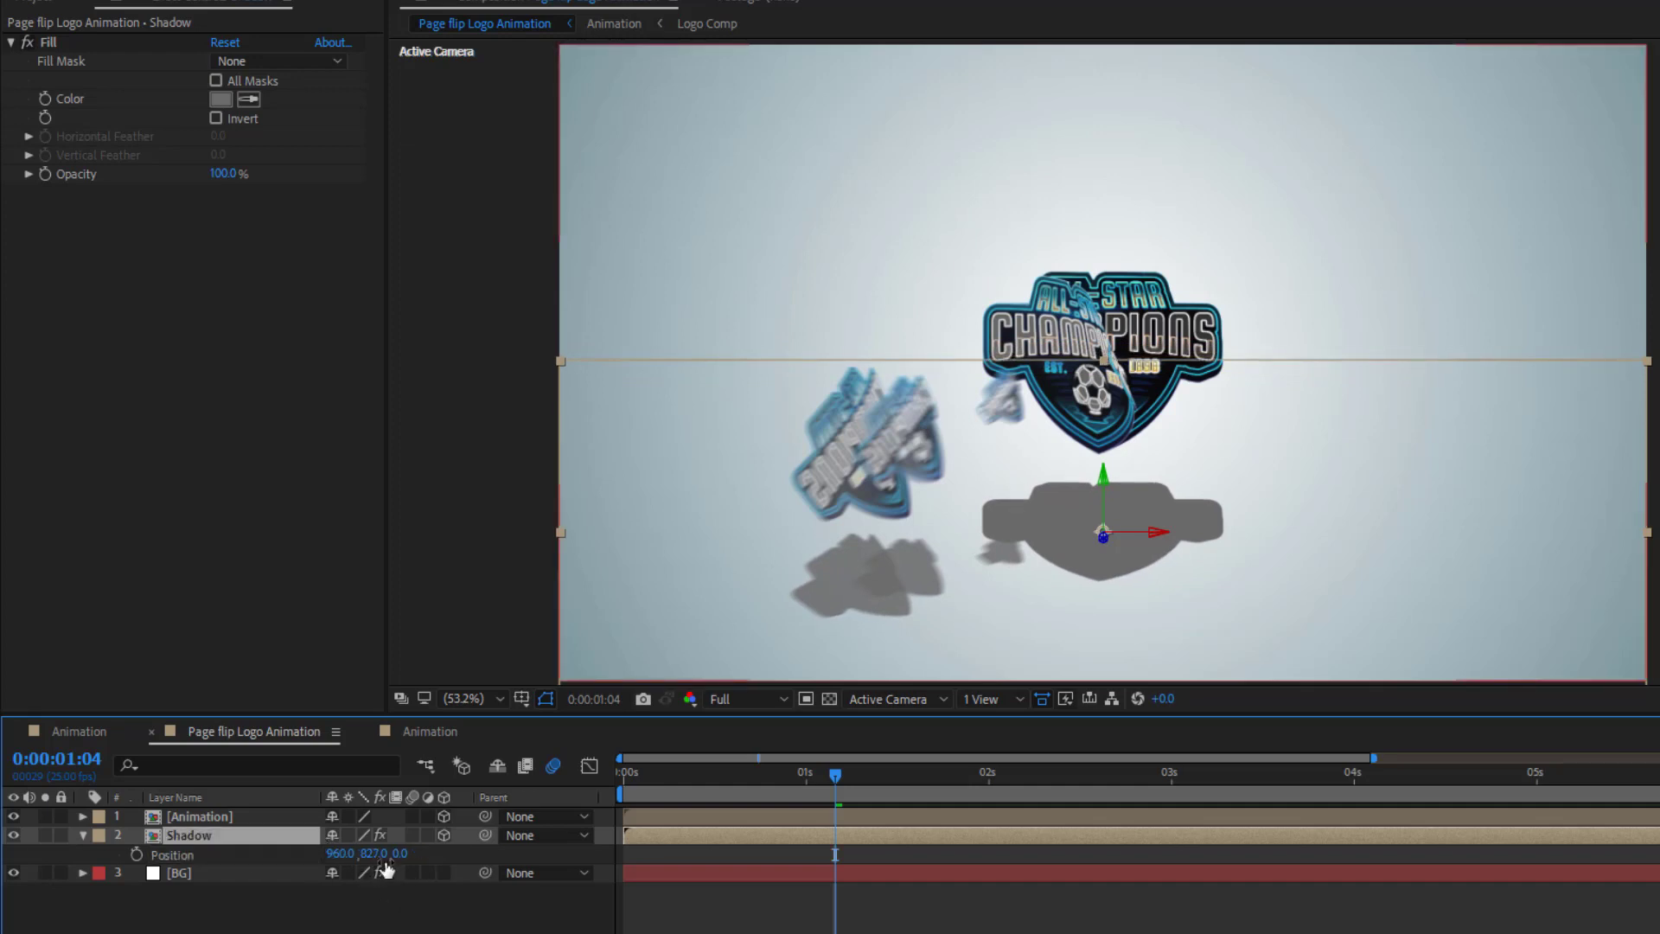
{"action": "left_click_drag", "start_coordinate": [372, 854], "coordinate": [341, 850]}
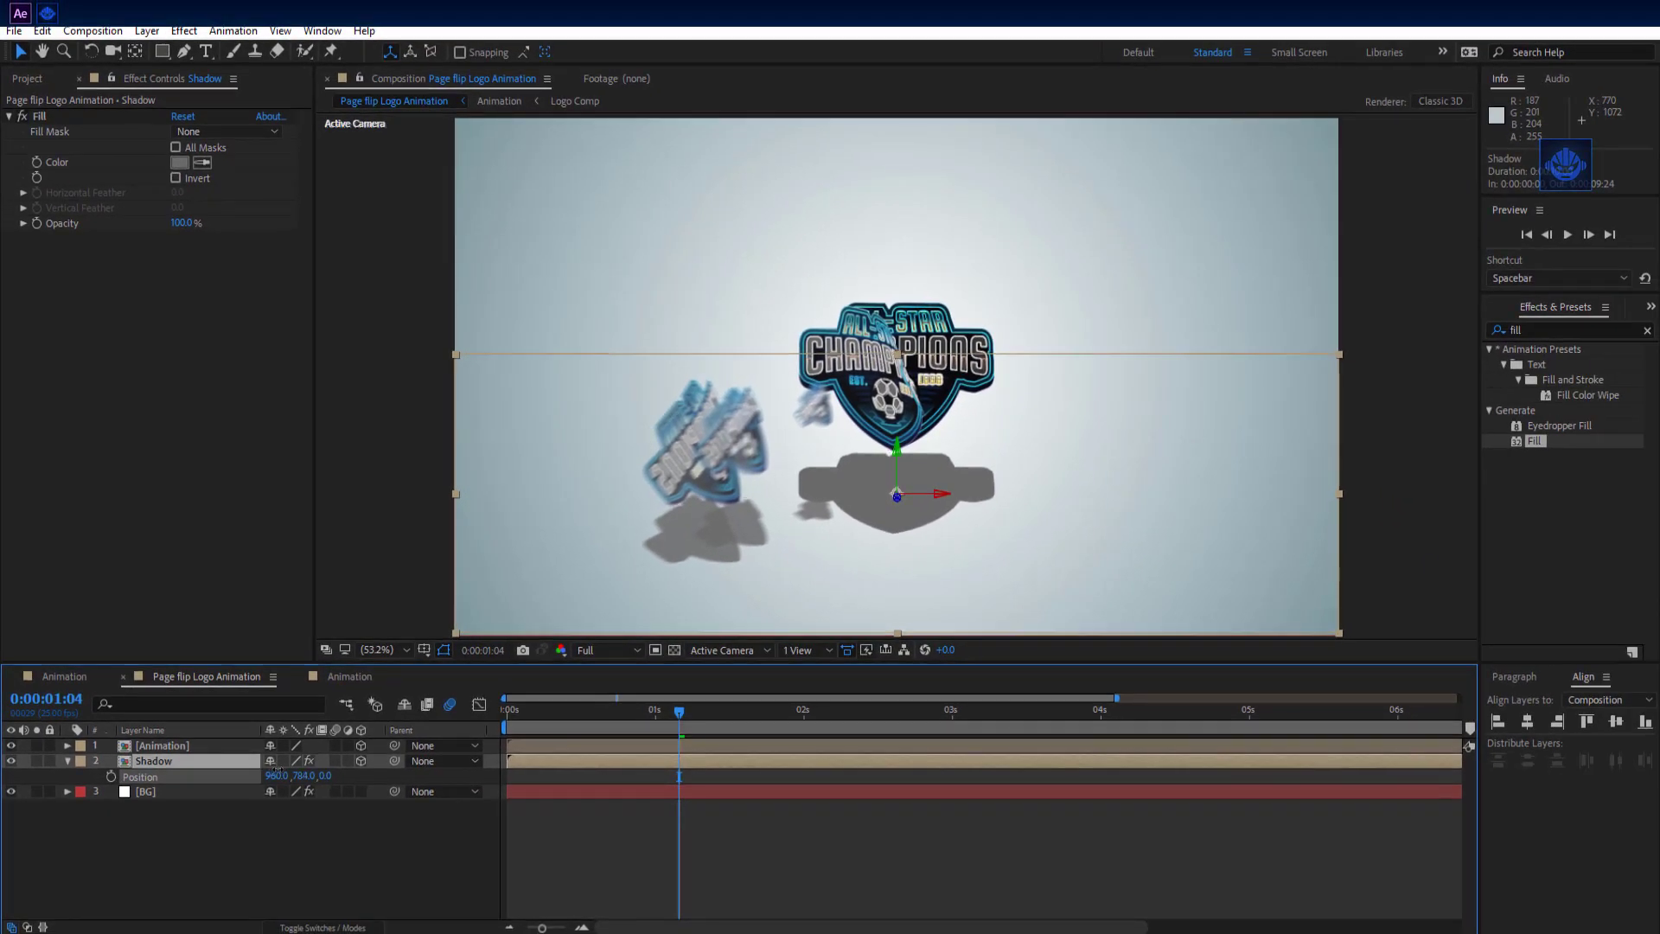
{"action": "left_click_drag", "start_coordinate": [277, 773], "coordinate": [271, 773]}
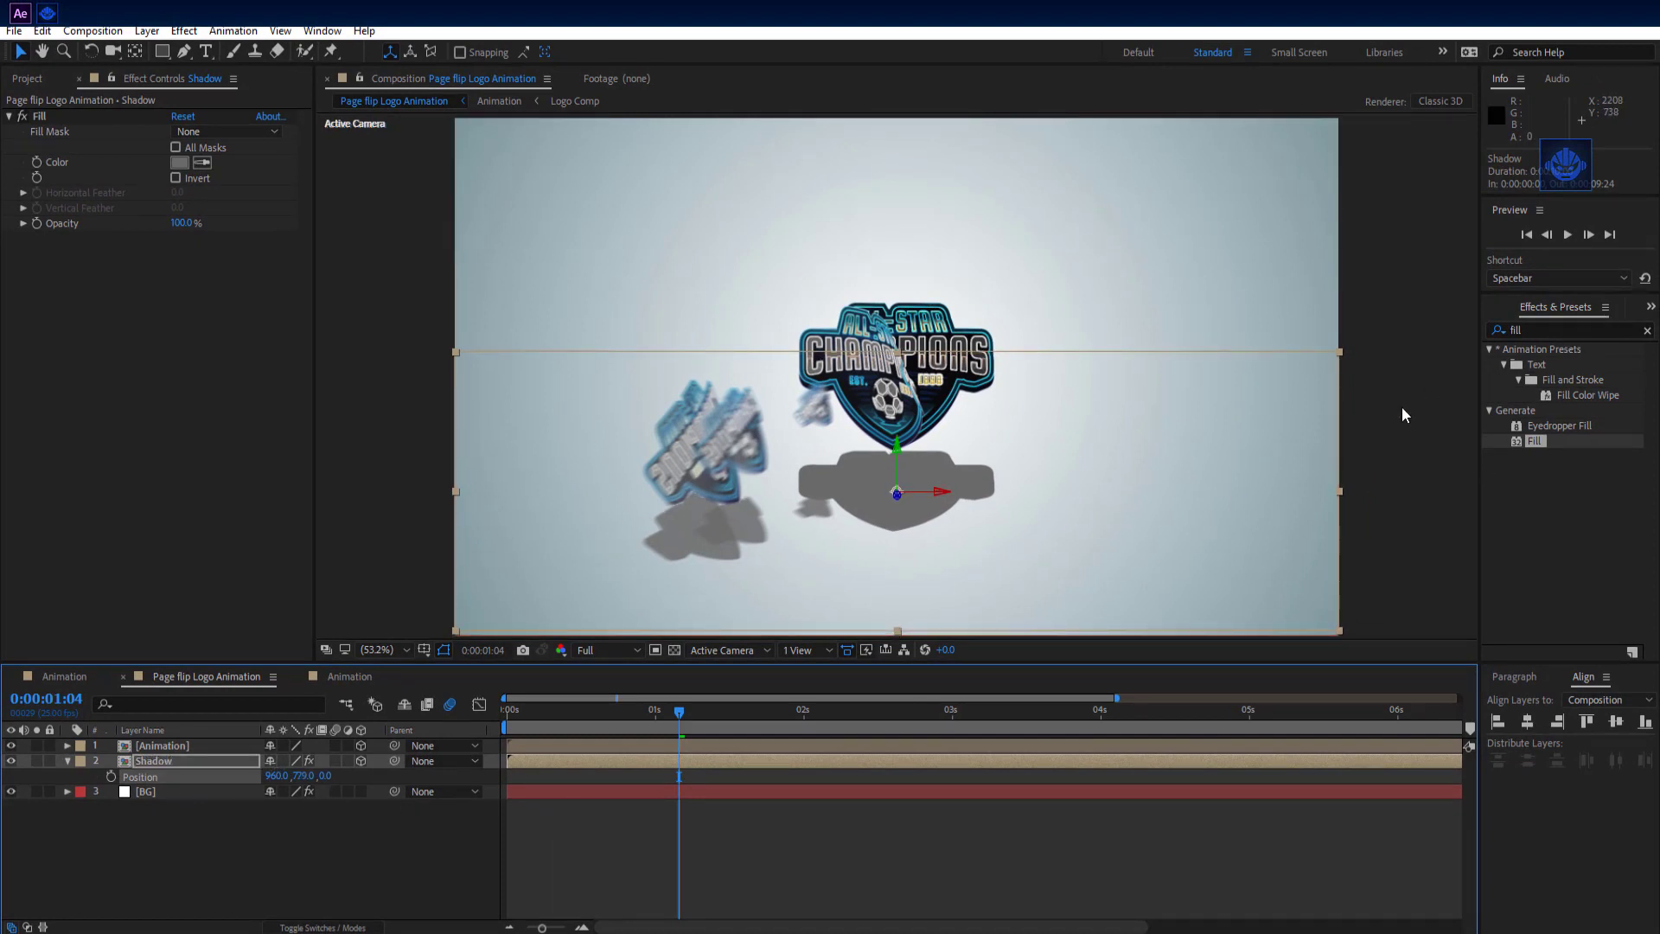
{"action": "left_click", "coordinate": [441, 865]}
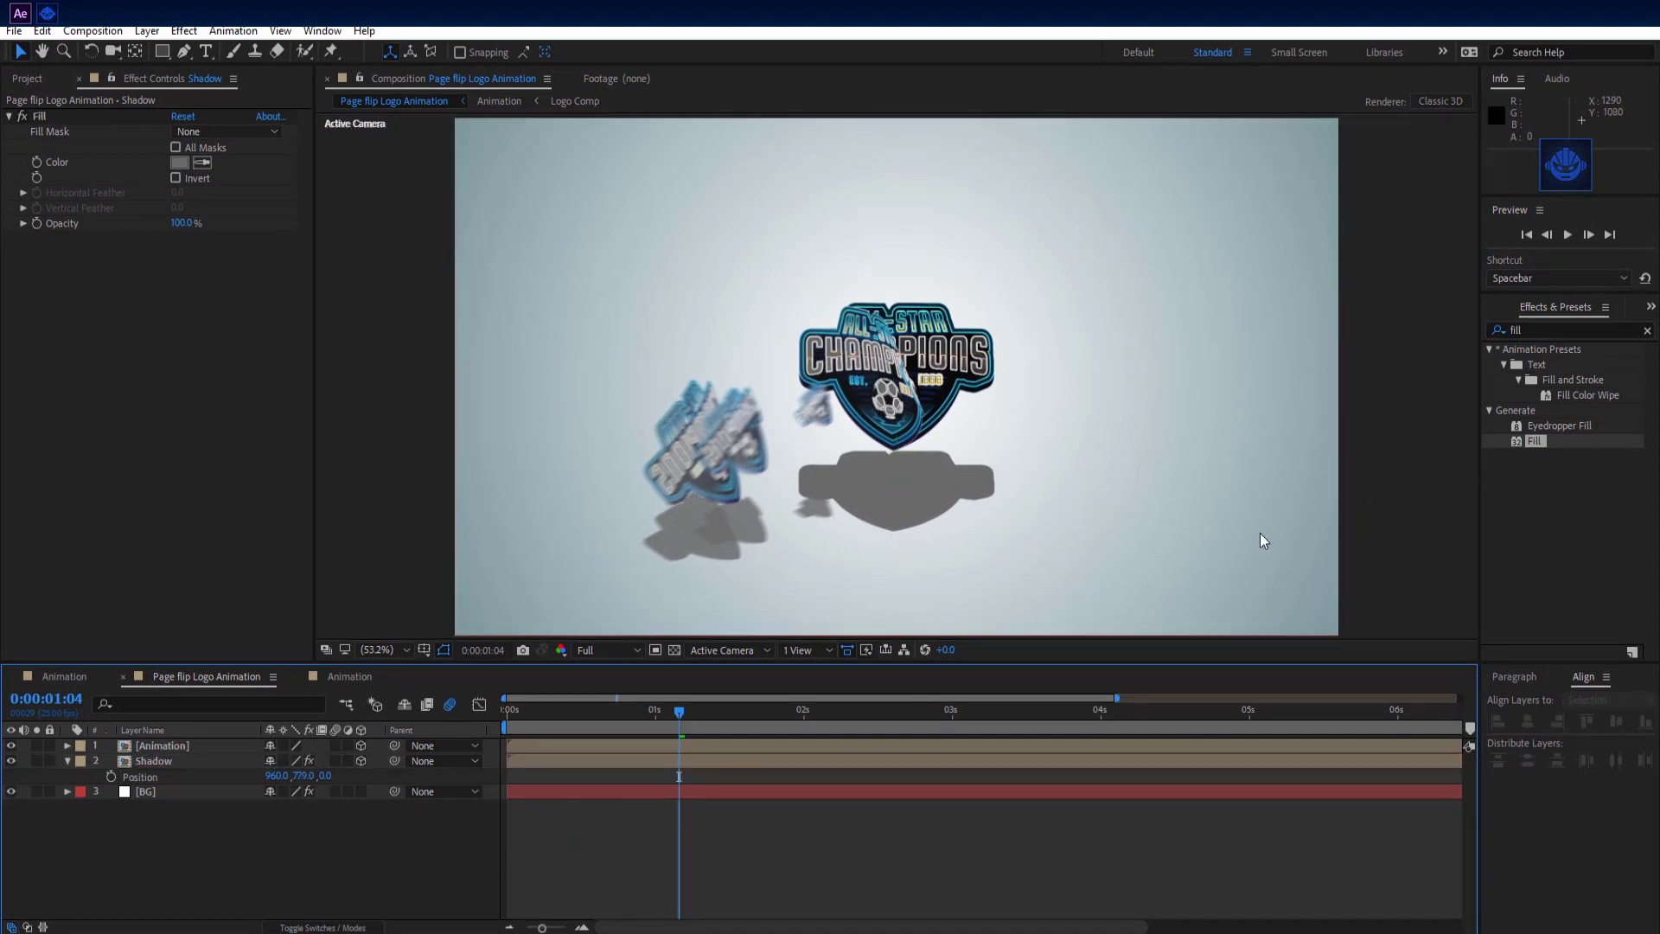
- Apply Fast Blur (Legacy) to the Shadow layer and set its Blurriness to 200
{"action": "left_click", "coordinate": [1546, 330]}
{"action": "type", "text": "fast"}
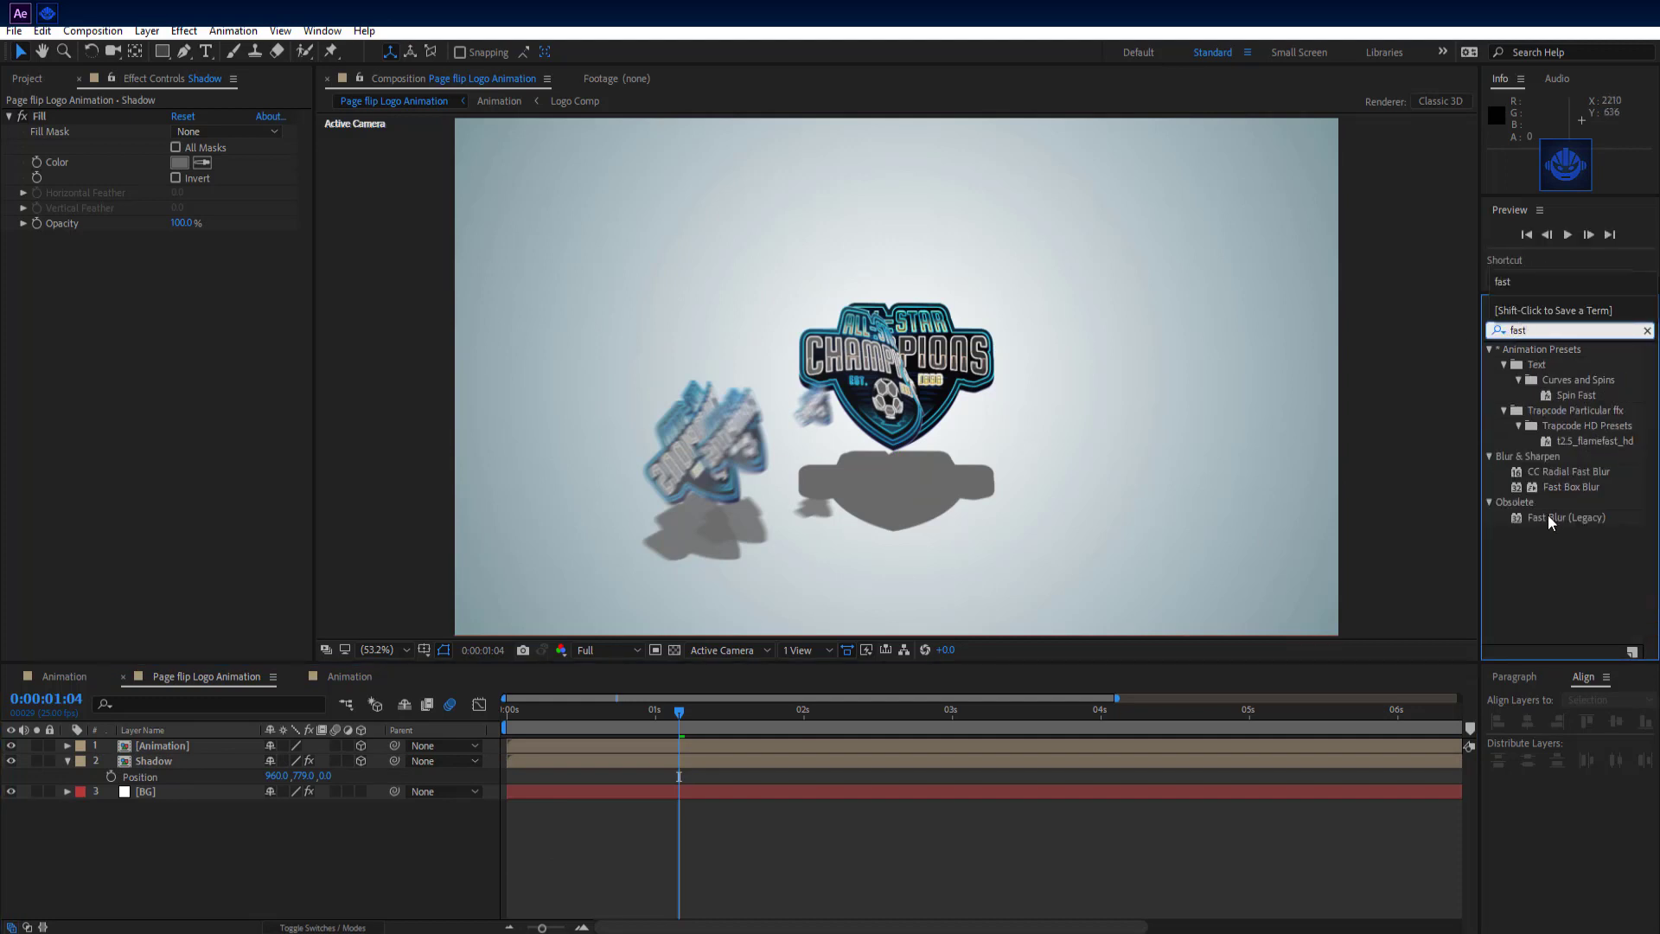
{"action": "left_click_drag", "start_coordinate": [1550, 517], "coordinate": [152, 766]}
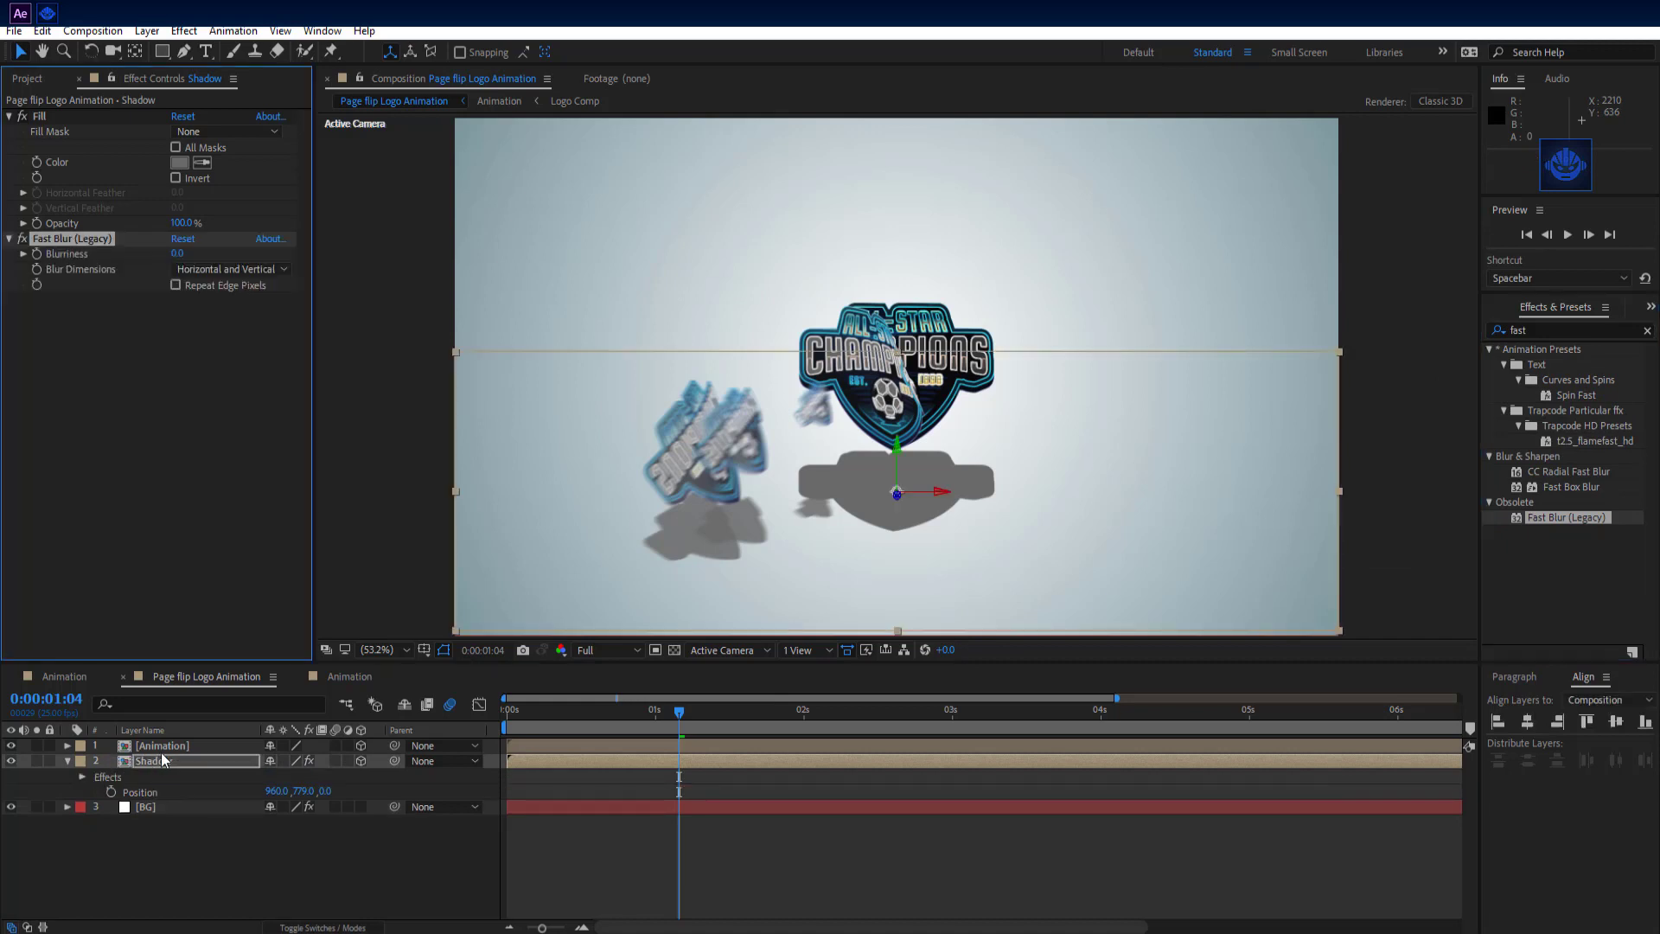
{"action": "left_click", "coordinate": [177, 254]}
{"action": "type", "text": "200"}
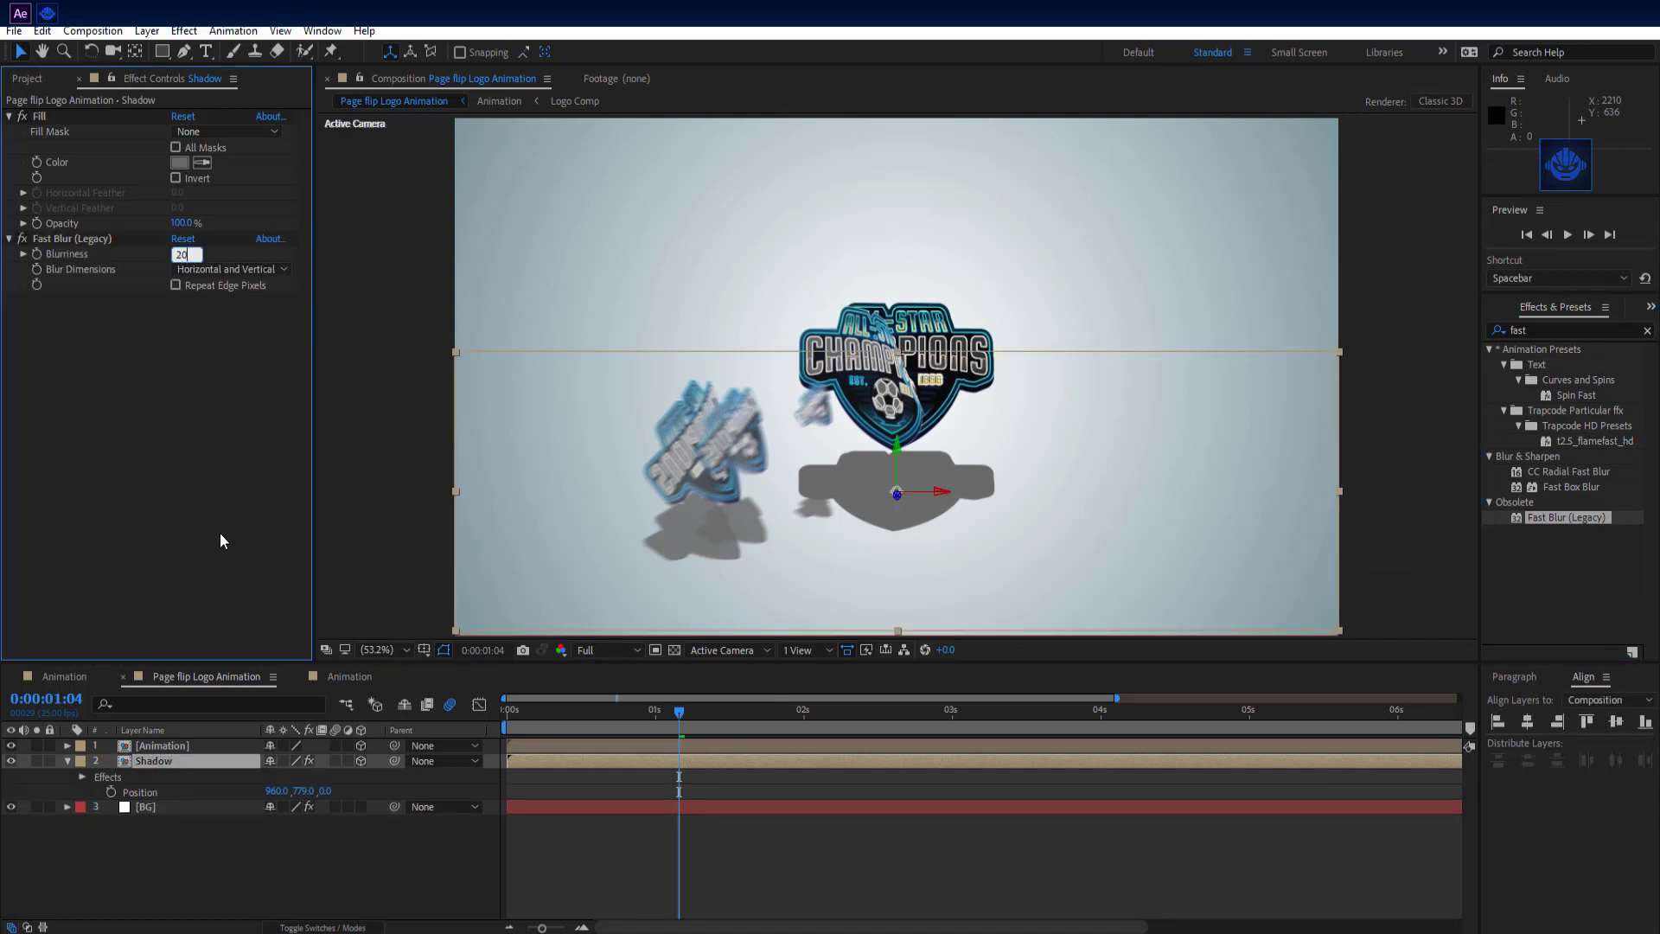
{"action": "key", "text": "Return"}
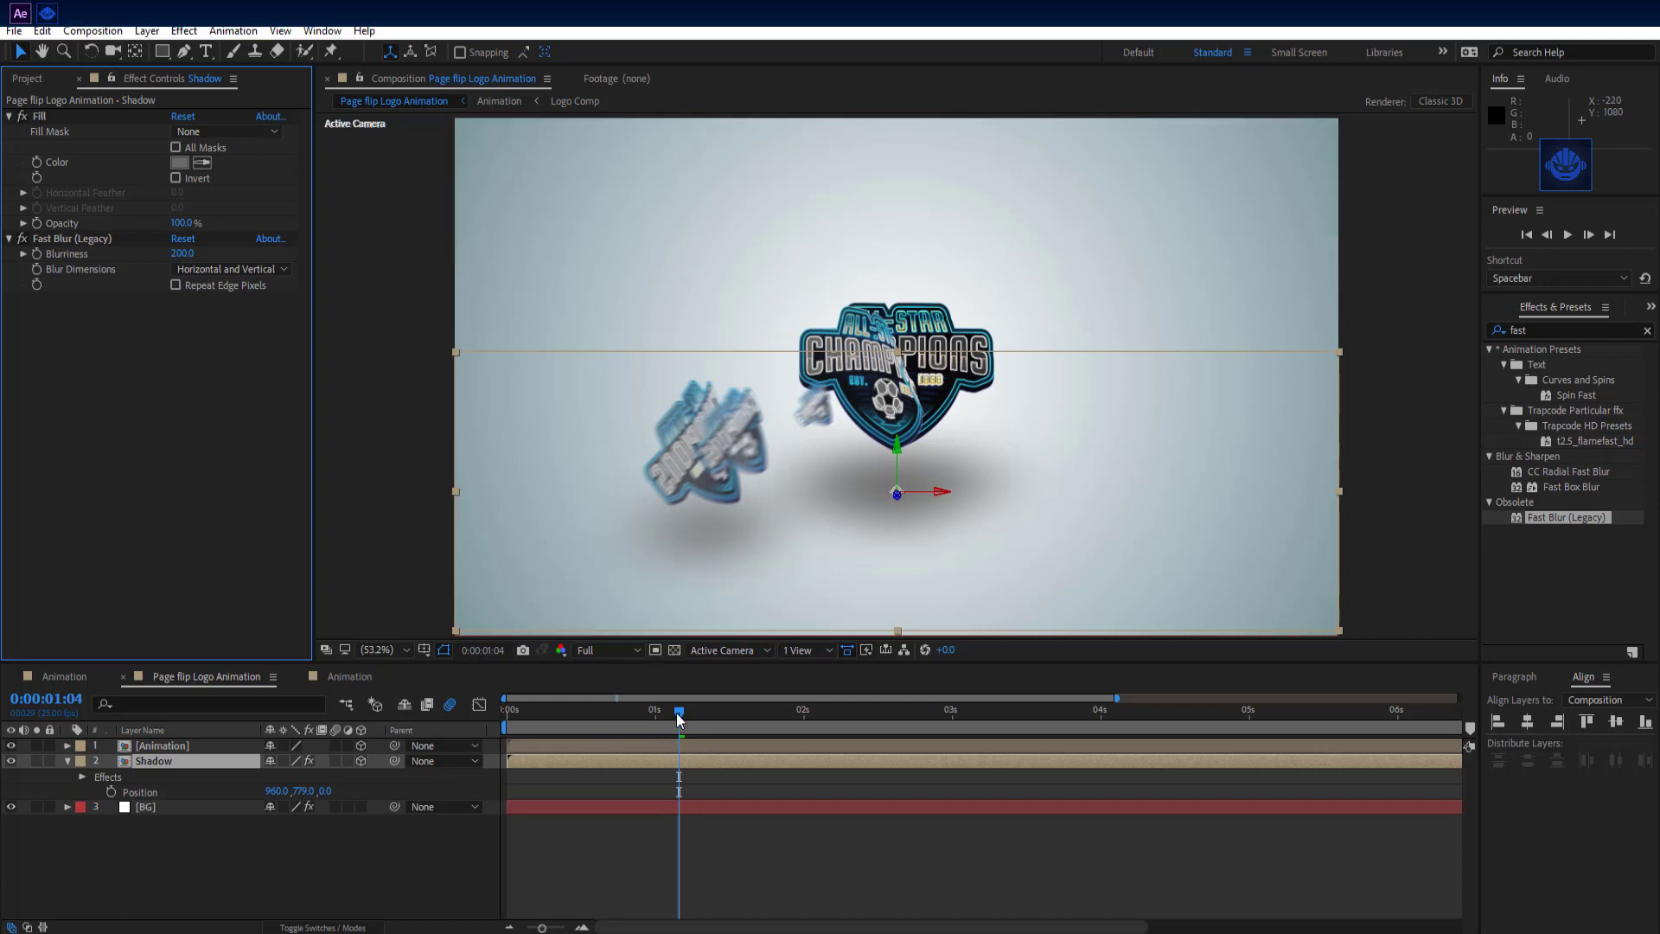
- Preview the page flip animation from the beginning, then scrub to 0:00:01:08 to check the shadow under the flipping logos
{"action": "left_click_drag", "start_coordinate": [679, 710], "coordinate": [453, 707]}
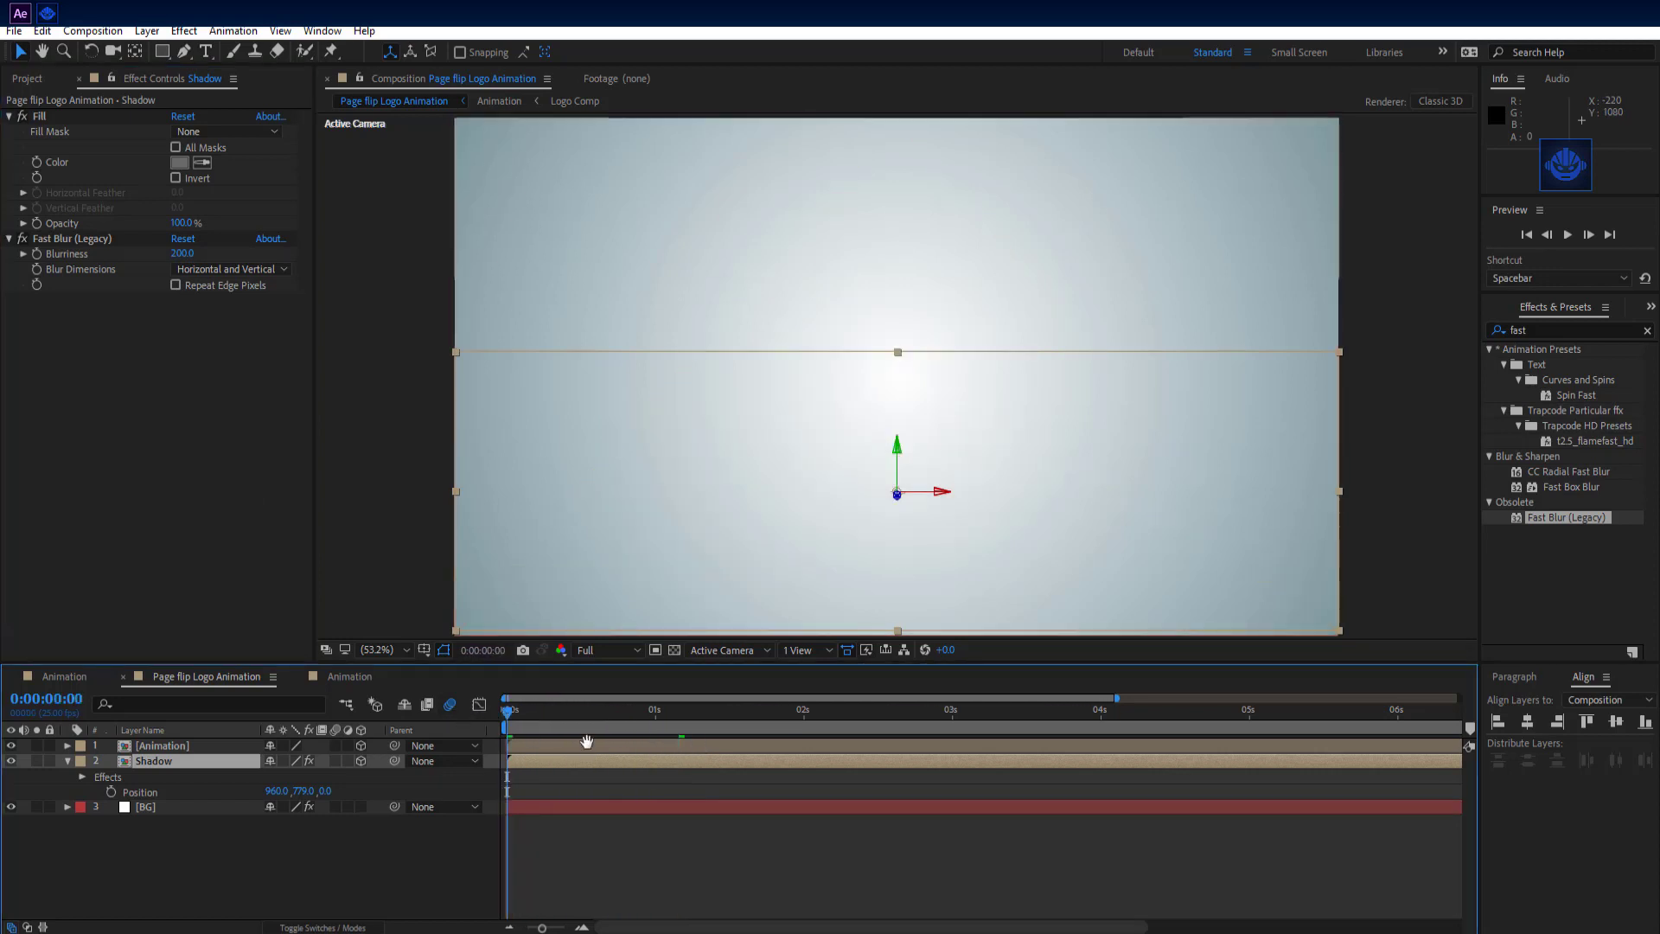
{"action": "key", "text": "space"}
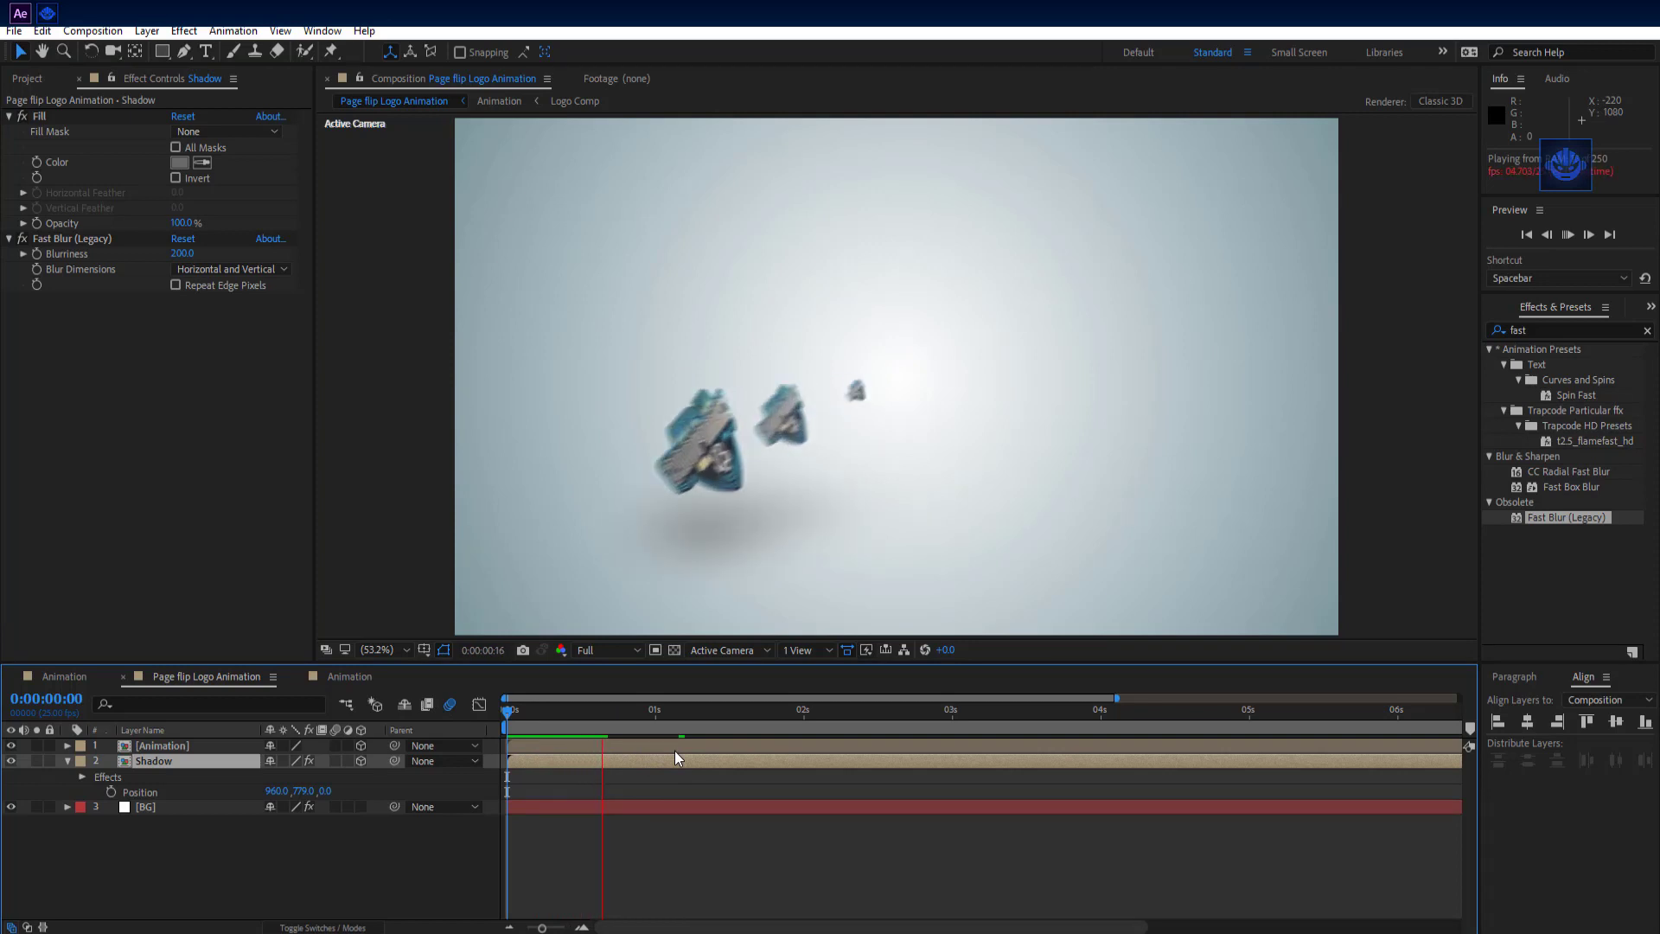
{"action": "key", "text": "space"}
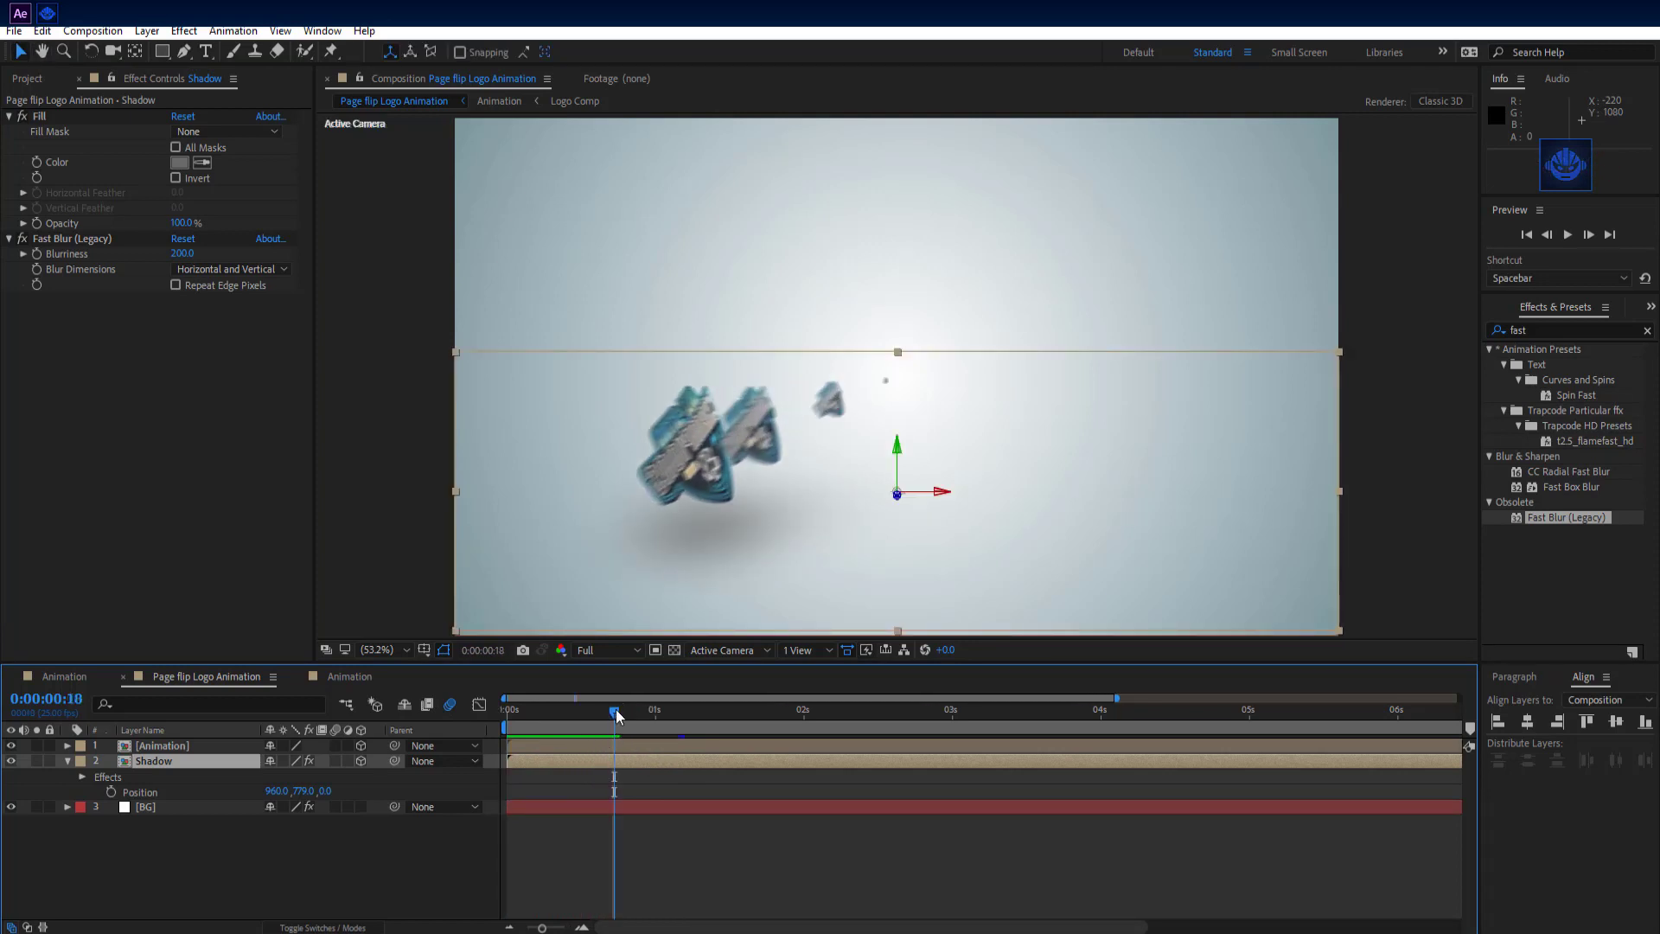
{"action": "left_click_drag", "start_coordinate": [617, 715], "coordinate": [759, 723]}
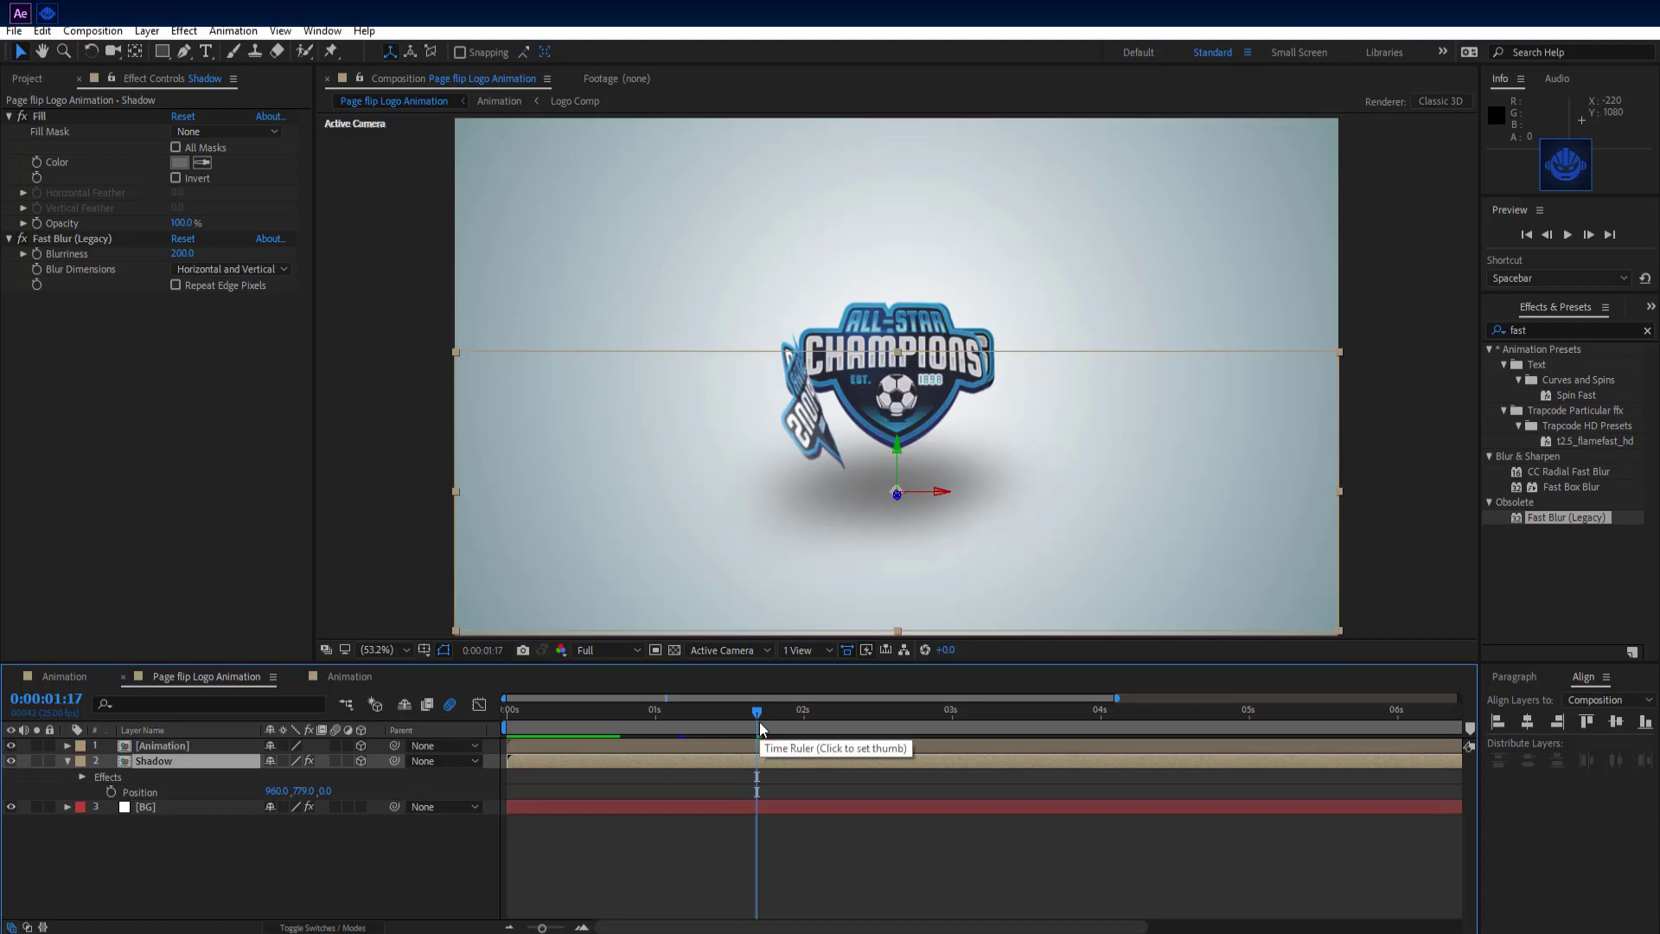
{"action": "left_click", "coordinate": [702, 718]}
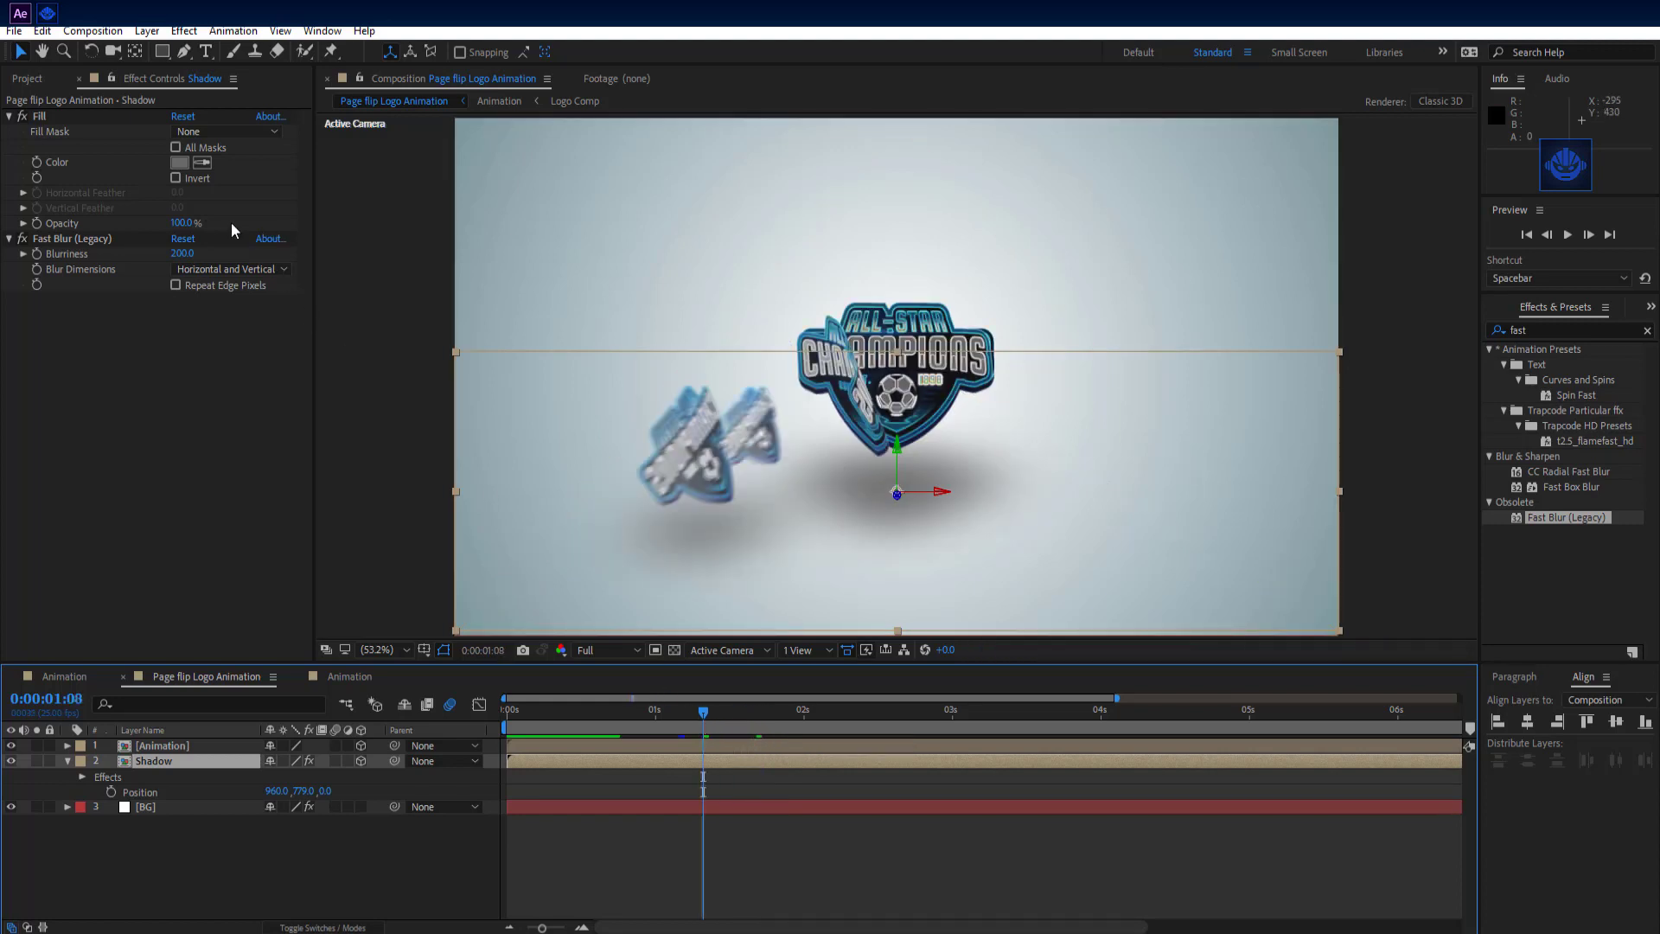
- Darken the Shadow layer's Fill color to 5D5D5D and collapse the layer's properties
{"action": "left_click", "coordinate": [179, 163]}
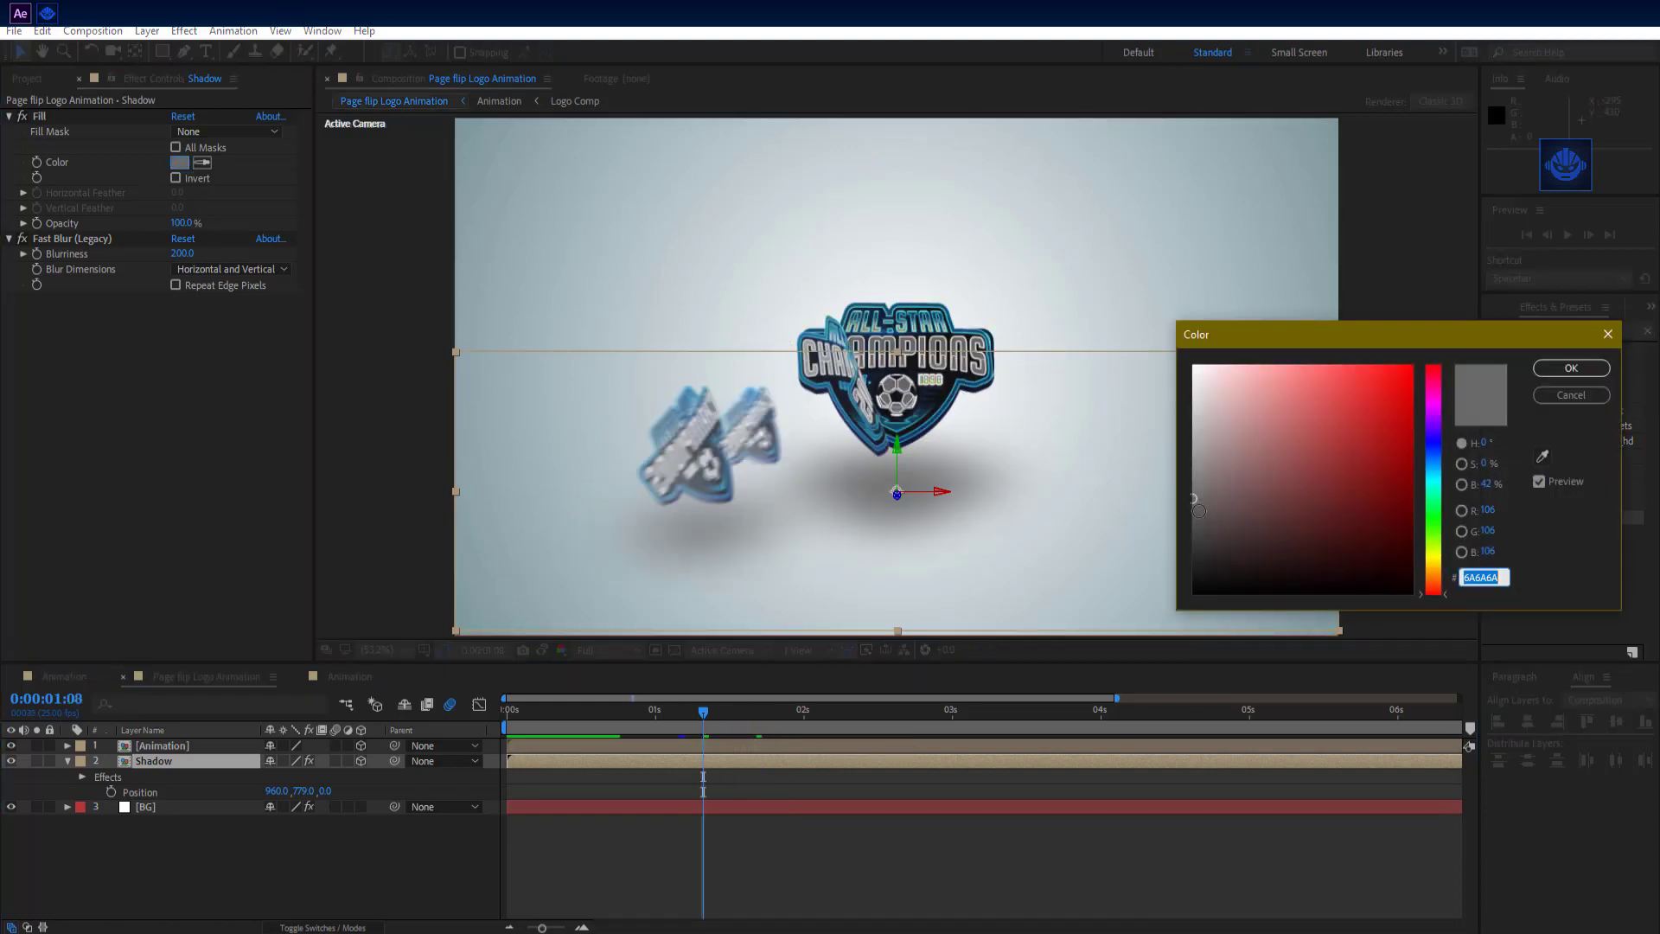
{"action": "left_click", "coordinate": [1192, 510]}
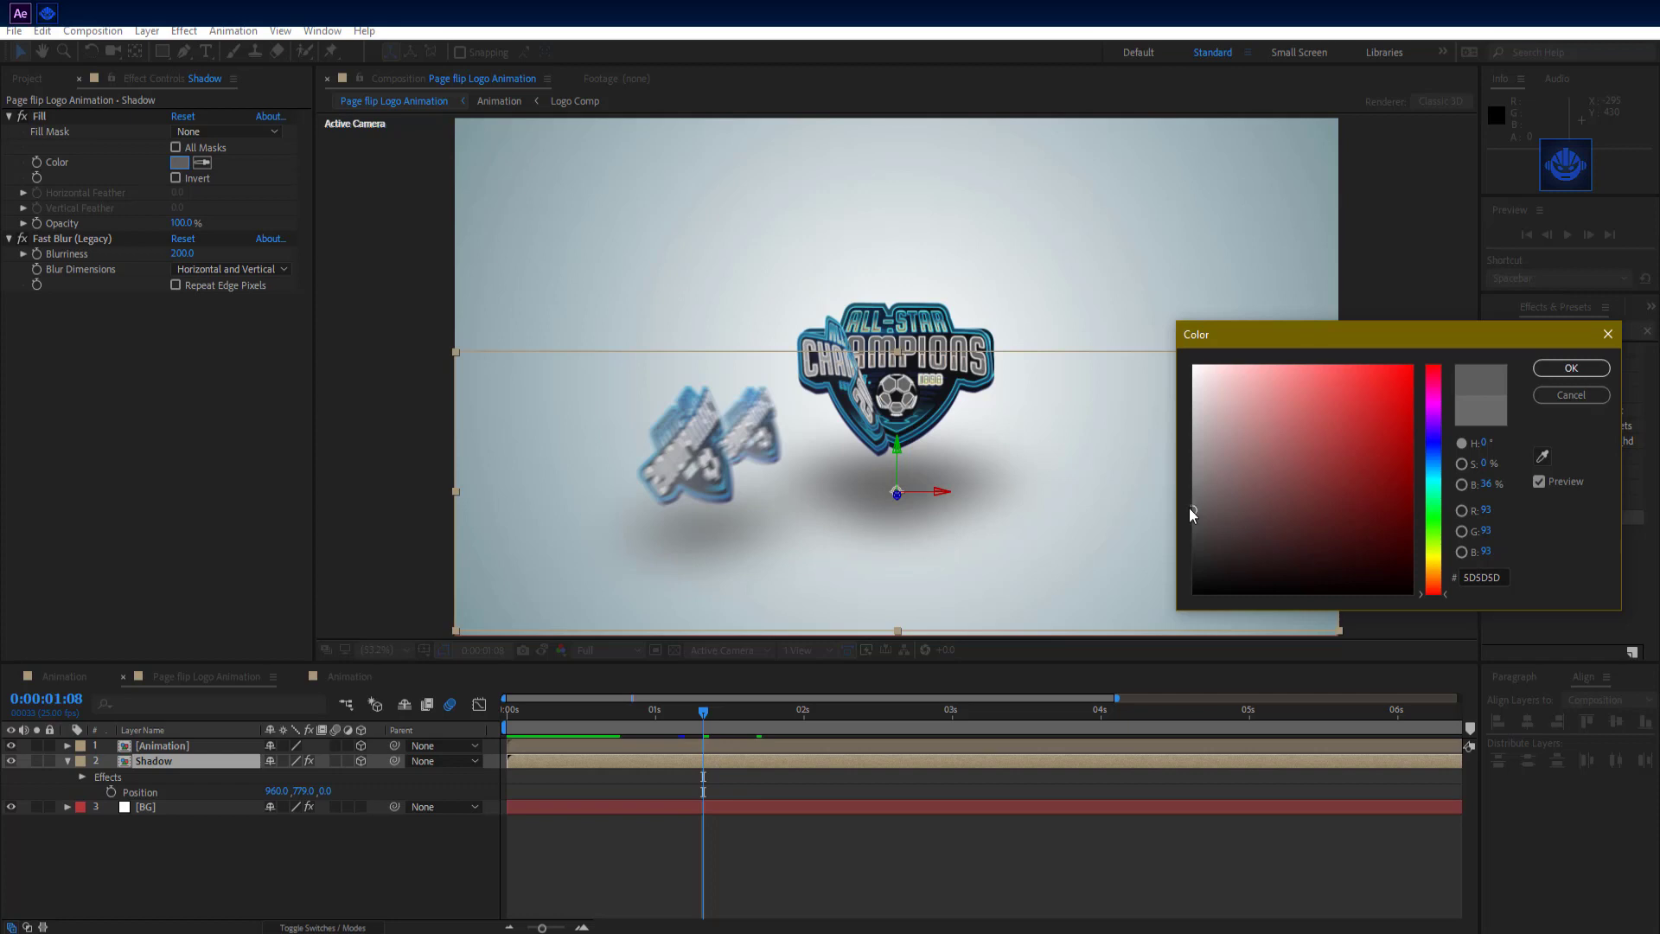
{"action": "left_click", "coordinate": [1556, 367]}
{"action": "left_click", "coordinate": [344, 868]}
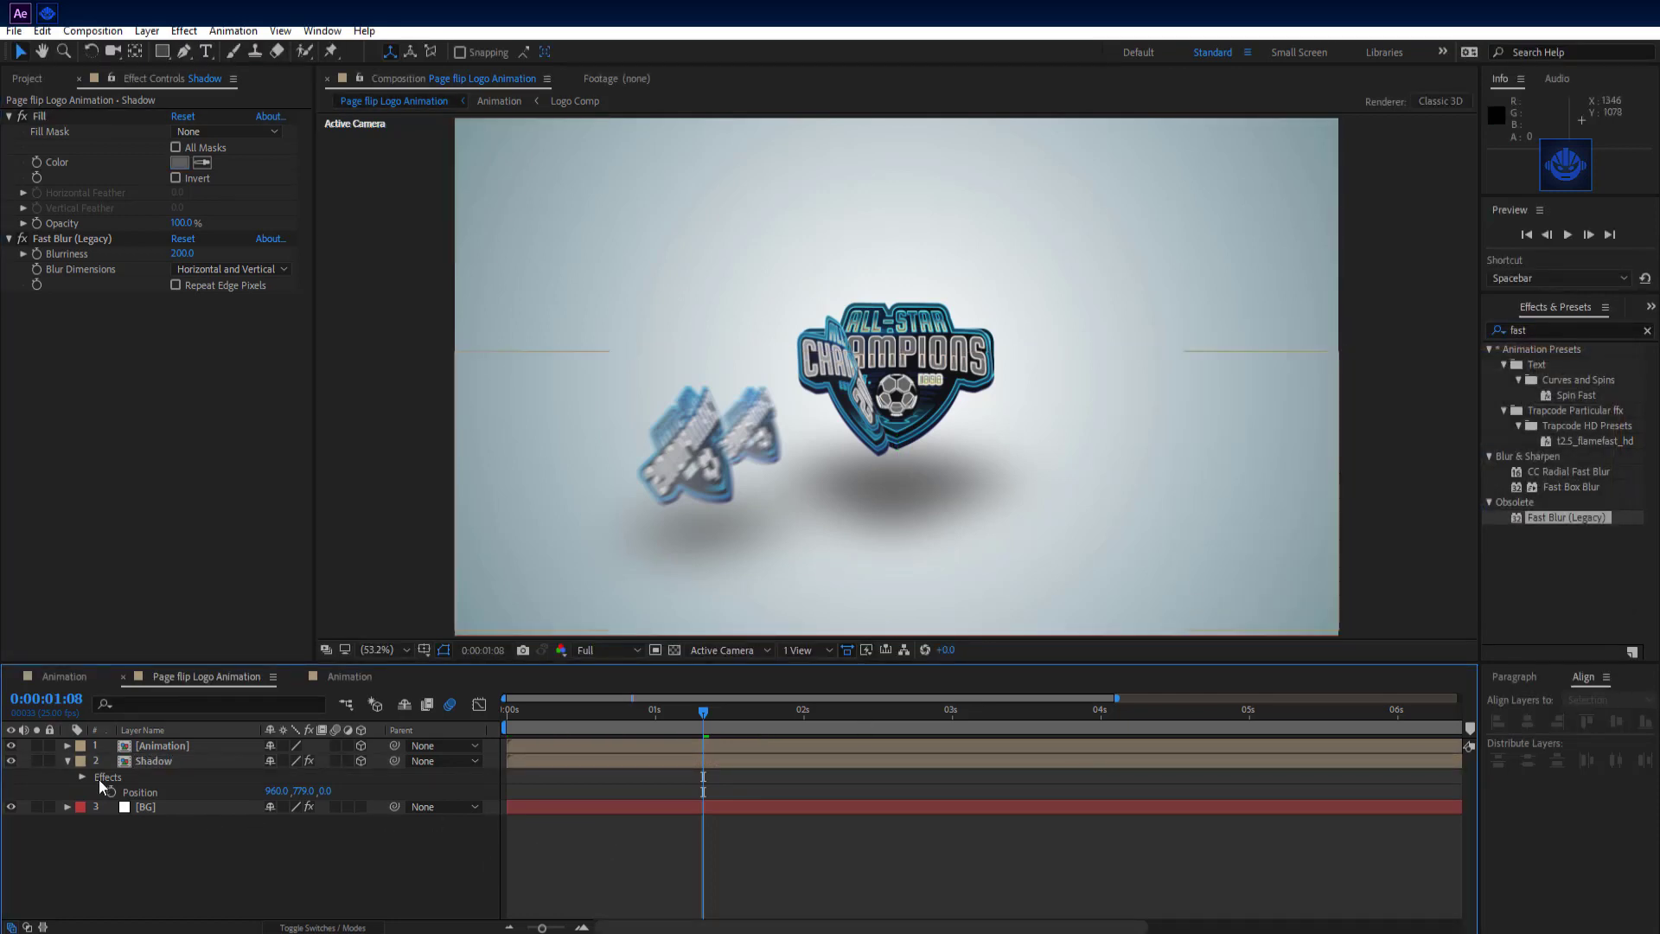
{"action": "left_click", "coordinate": [69, 761]}
- Create a null object and parent the Animation and Shadow layers to it
{"action": "right_click", "coordinate": [221, 842]}
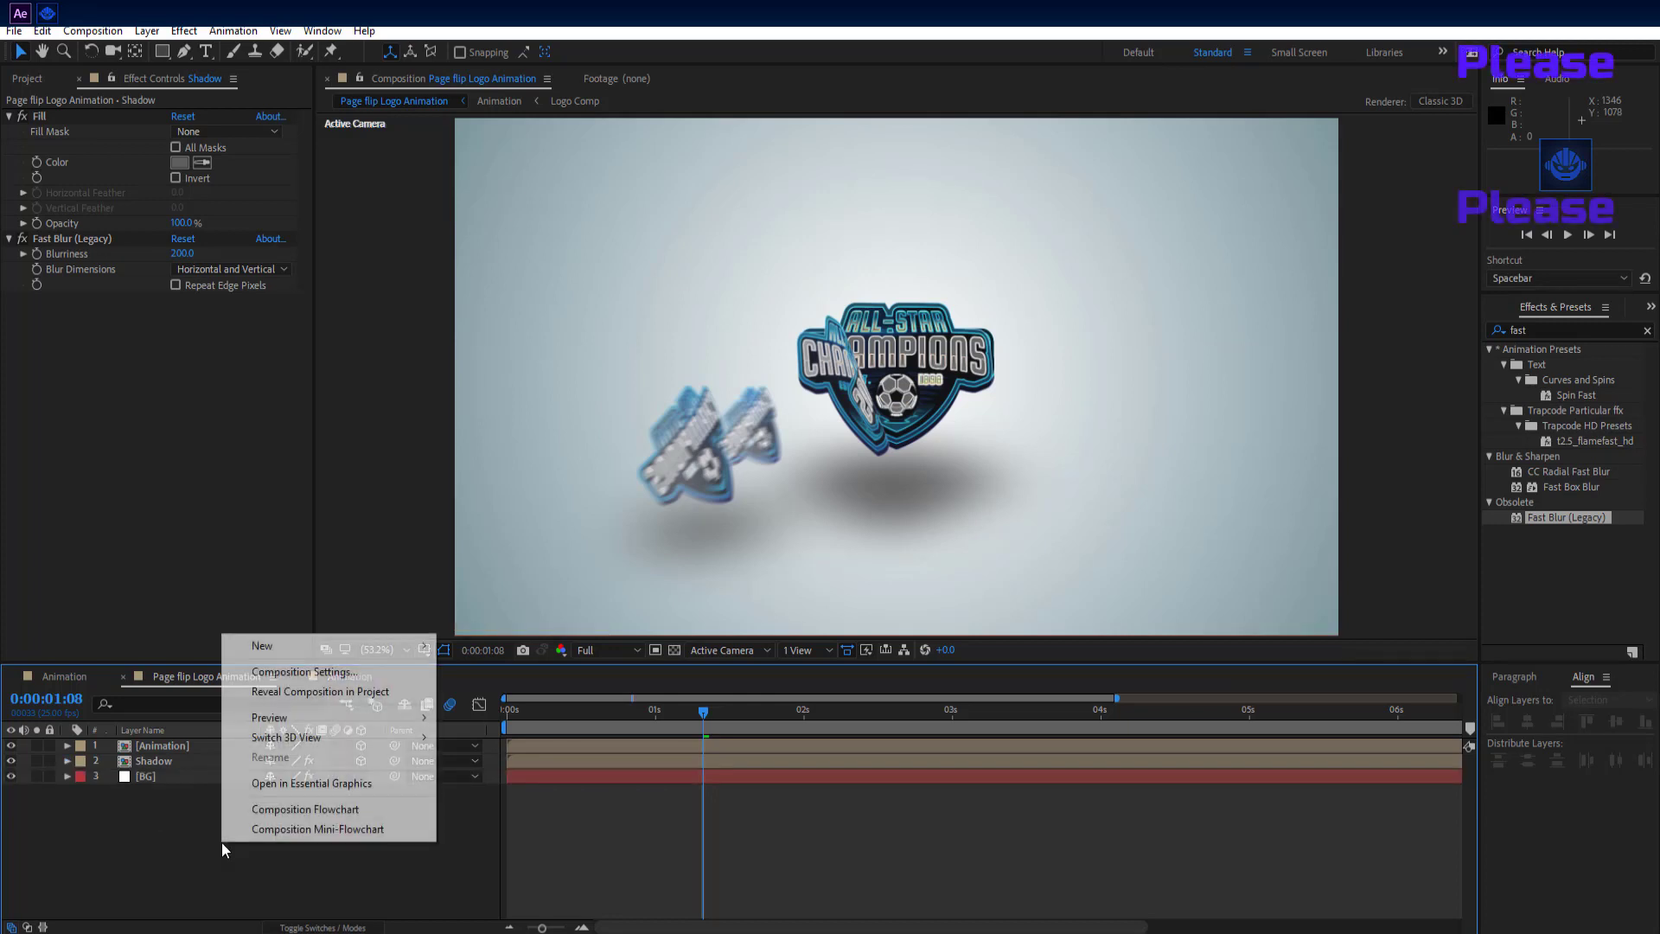
{"action": "mouse_move", "coordinate": [380, 645]}
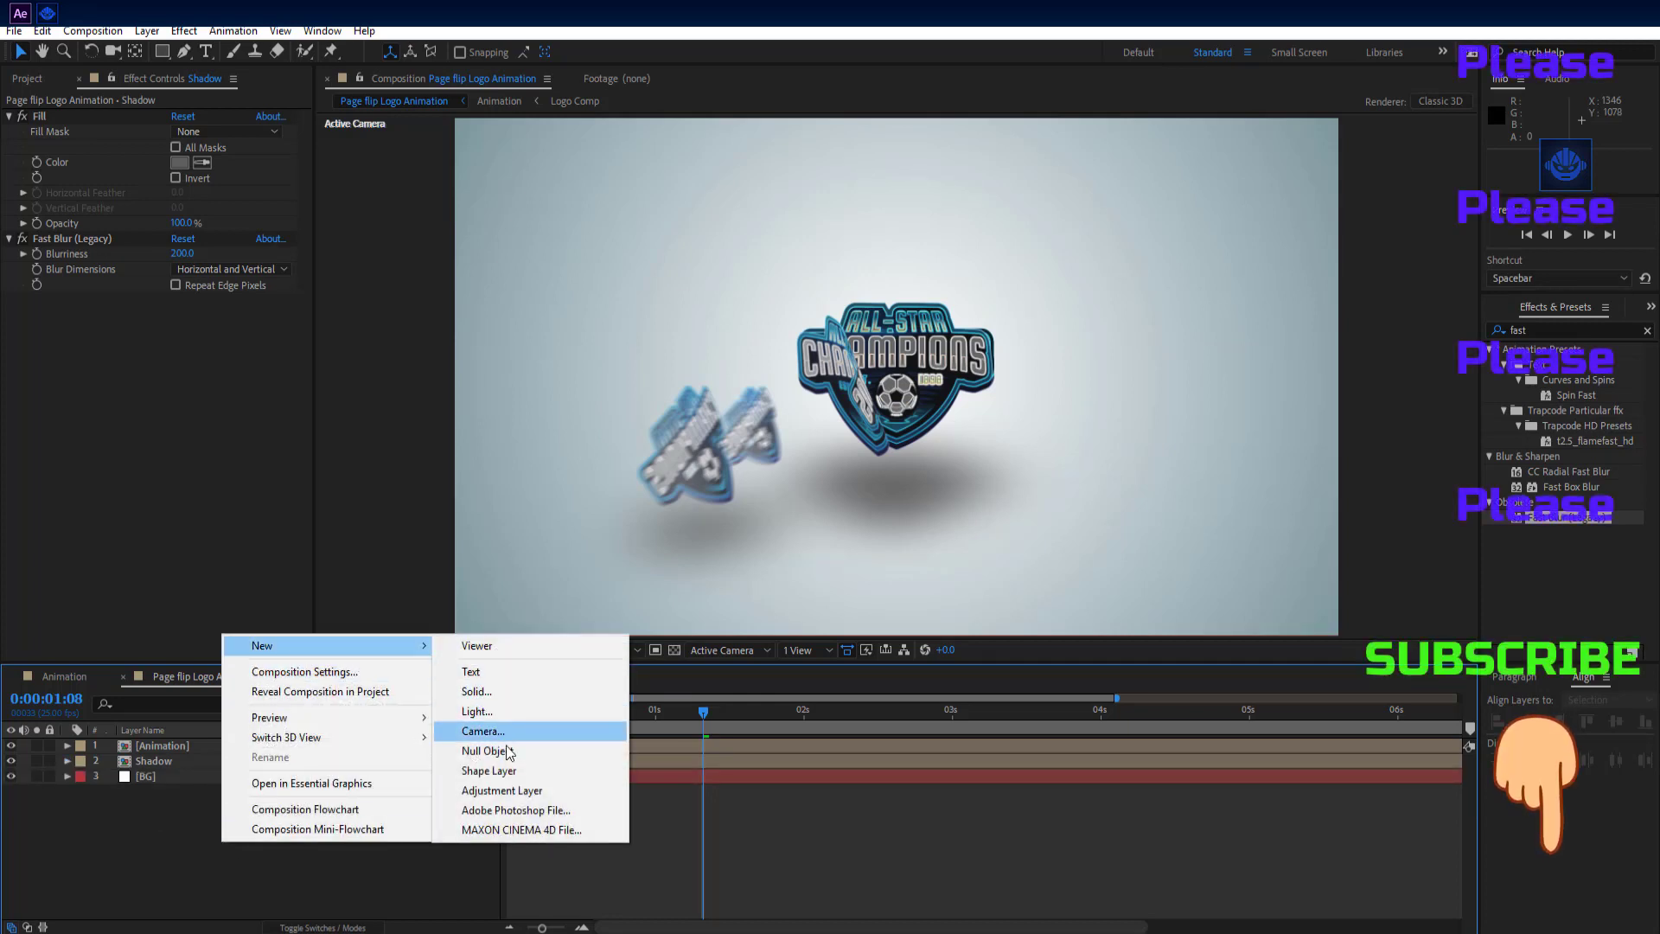
{"action": "left_click", "coordinate": [479, 752]}
{"action": "left_click", "coordinate": [340, 829]}
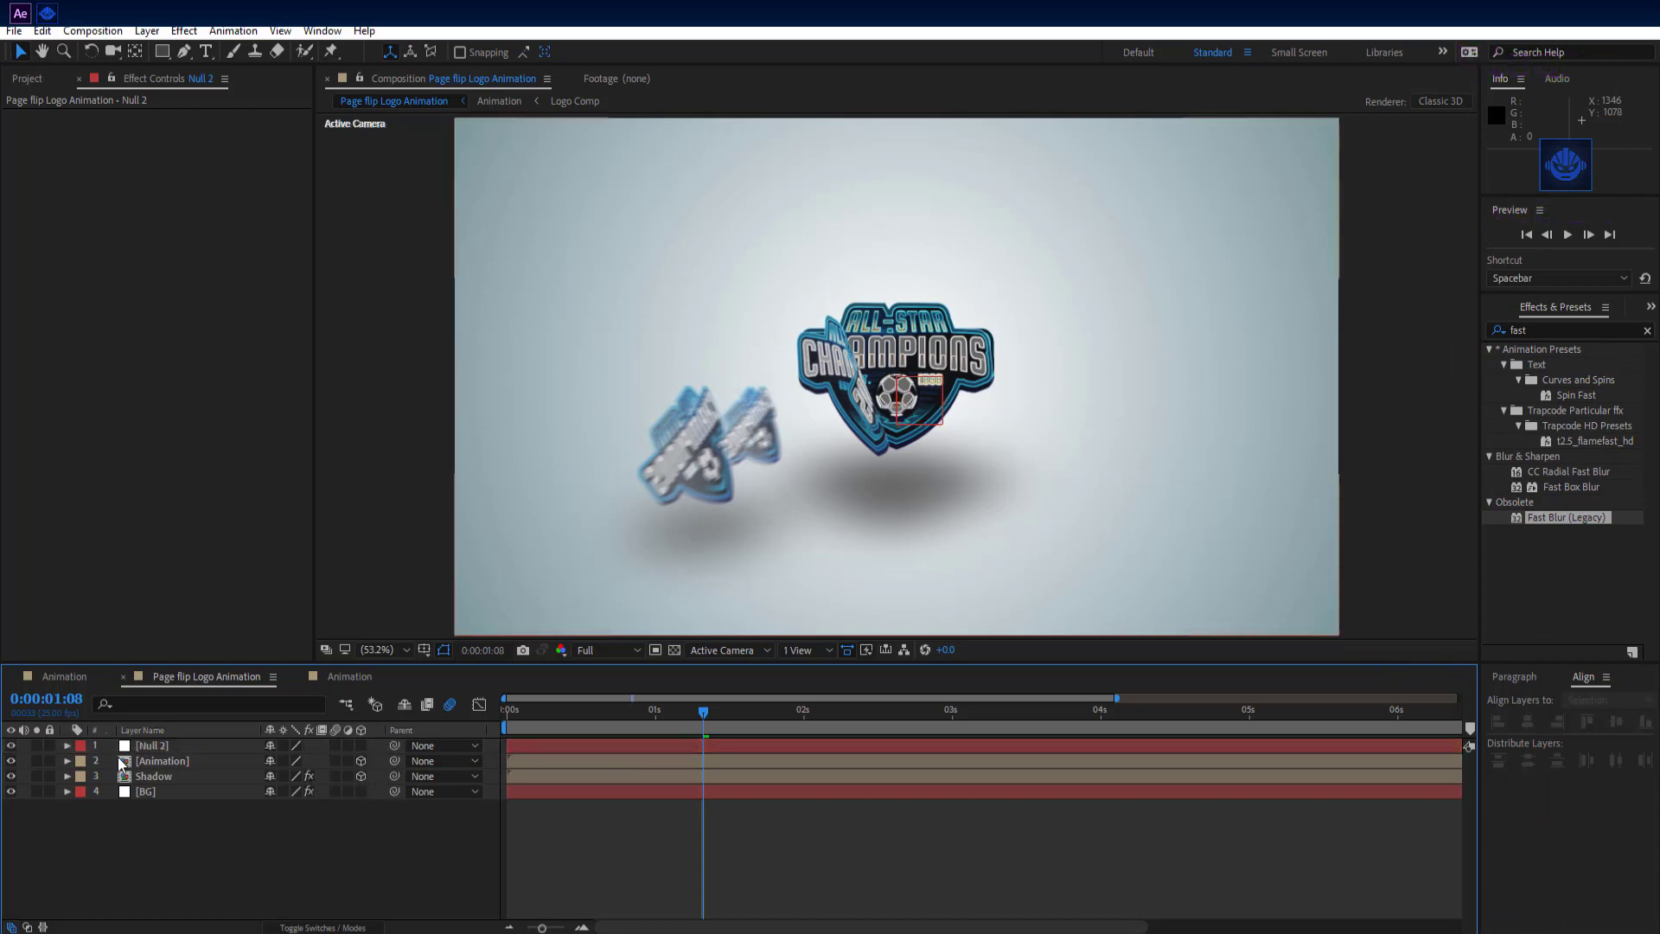
{"action": "left_click", "coordinate": [153, 761]}
{"action": "left_click", "coordinate": [183, 777], "text": "shift"}
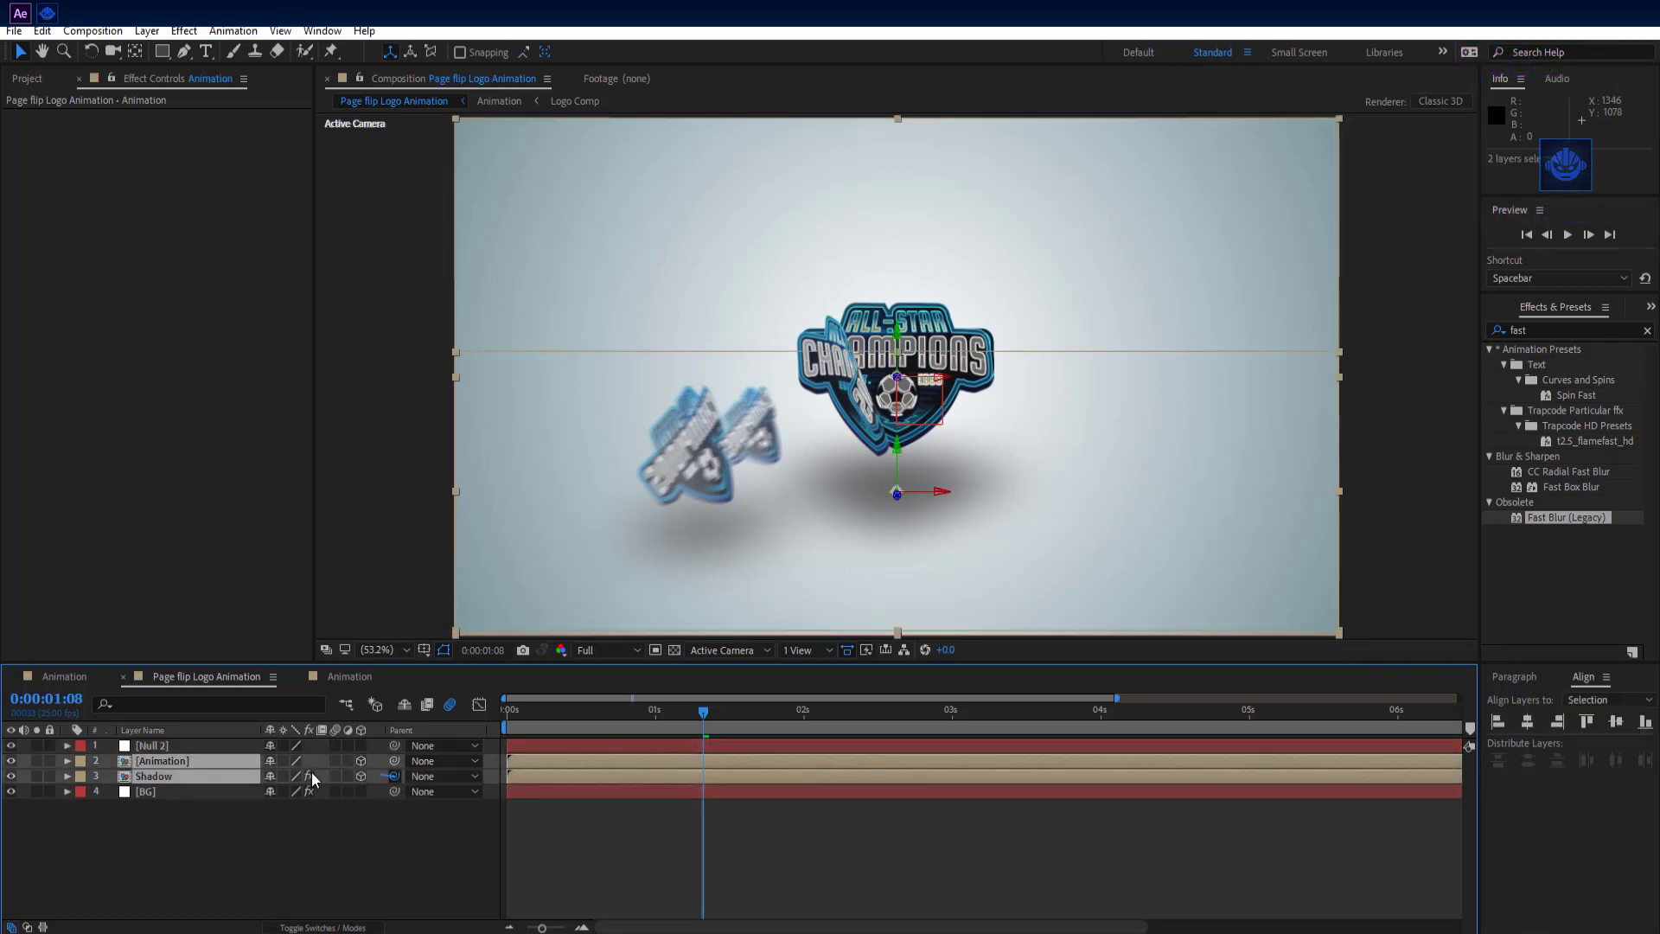
{"action": "left_click_drag", "start_coordinate": [311, 771], "coordinate": [188, 742]}
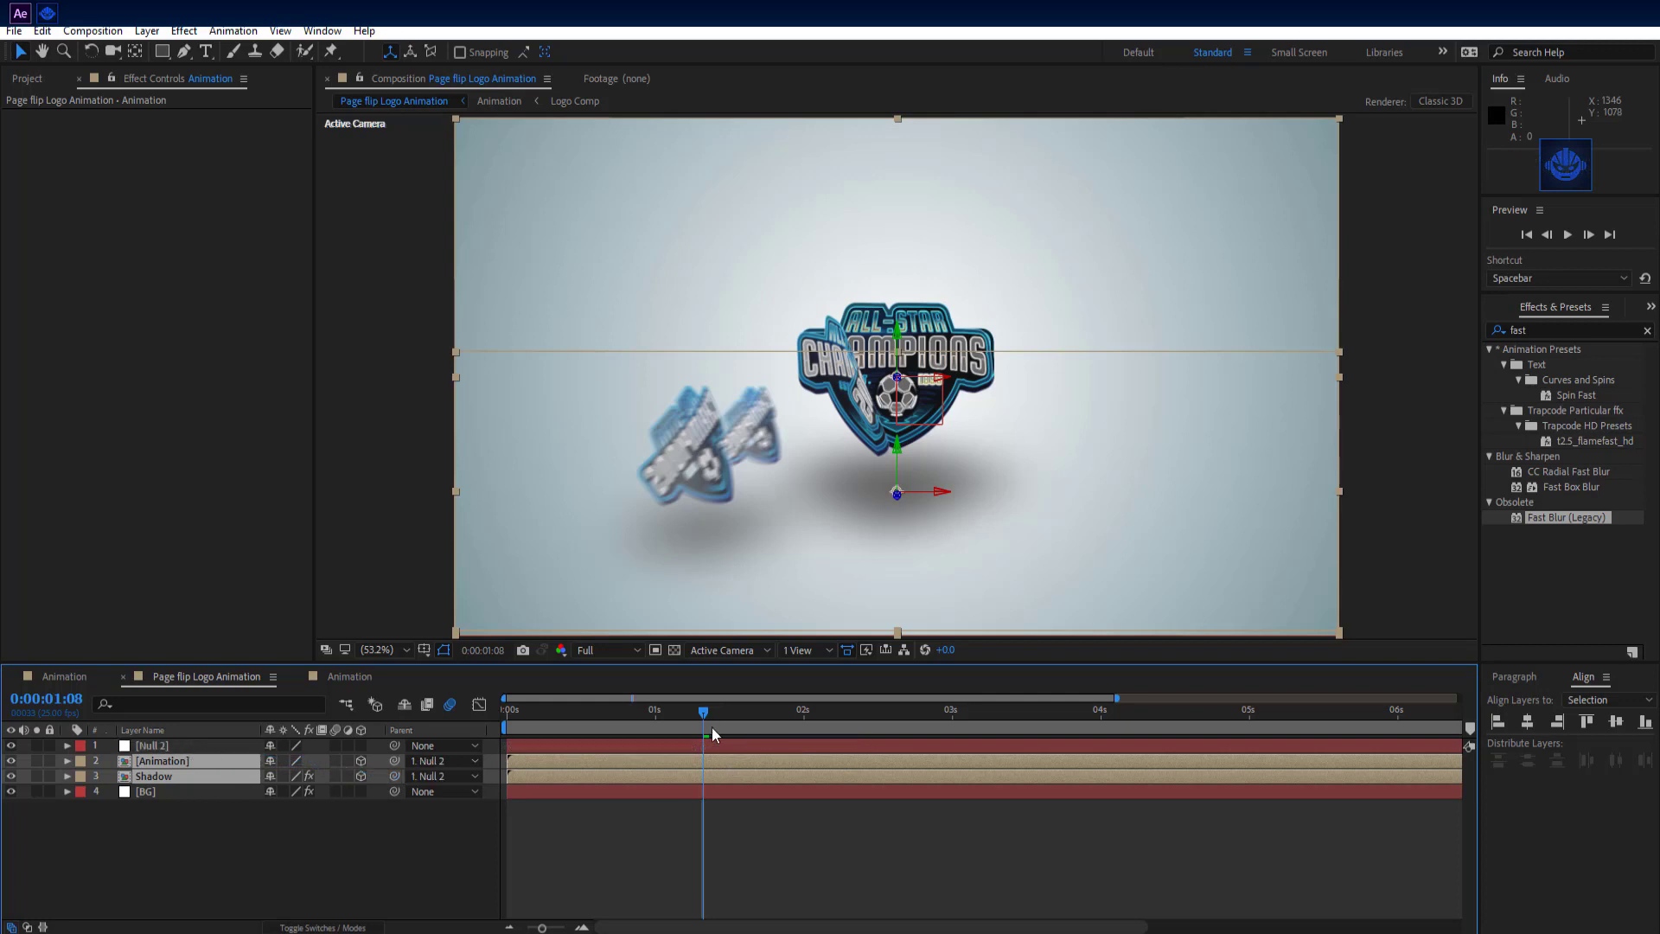
- Add a Position keyframe to the null at 0:00:00:00
{"action": "left_click_drag", "start_coordinate": [713, 728], "coordinate": [438, 713]}
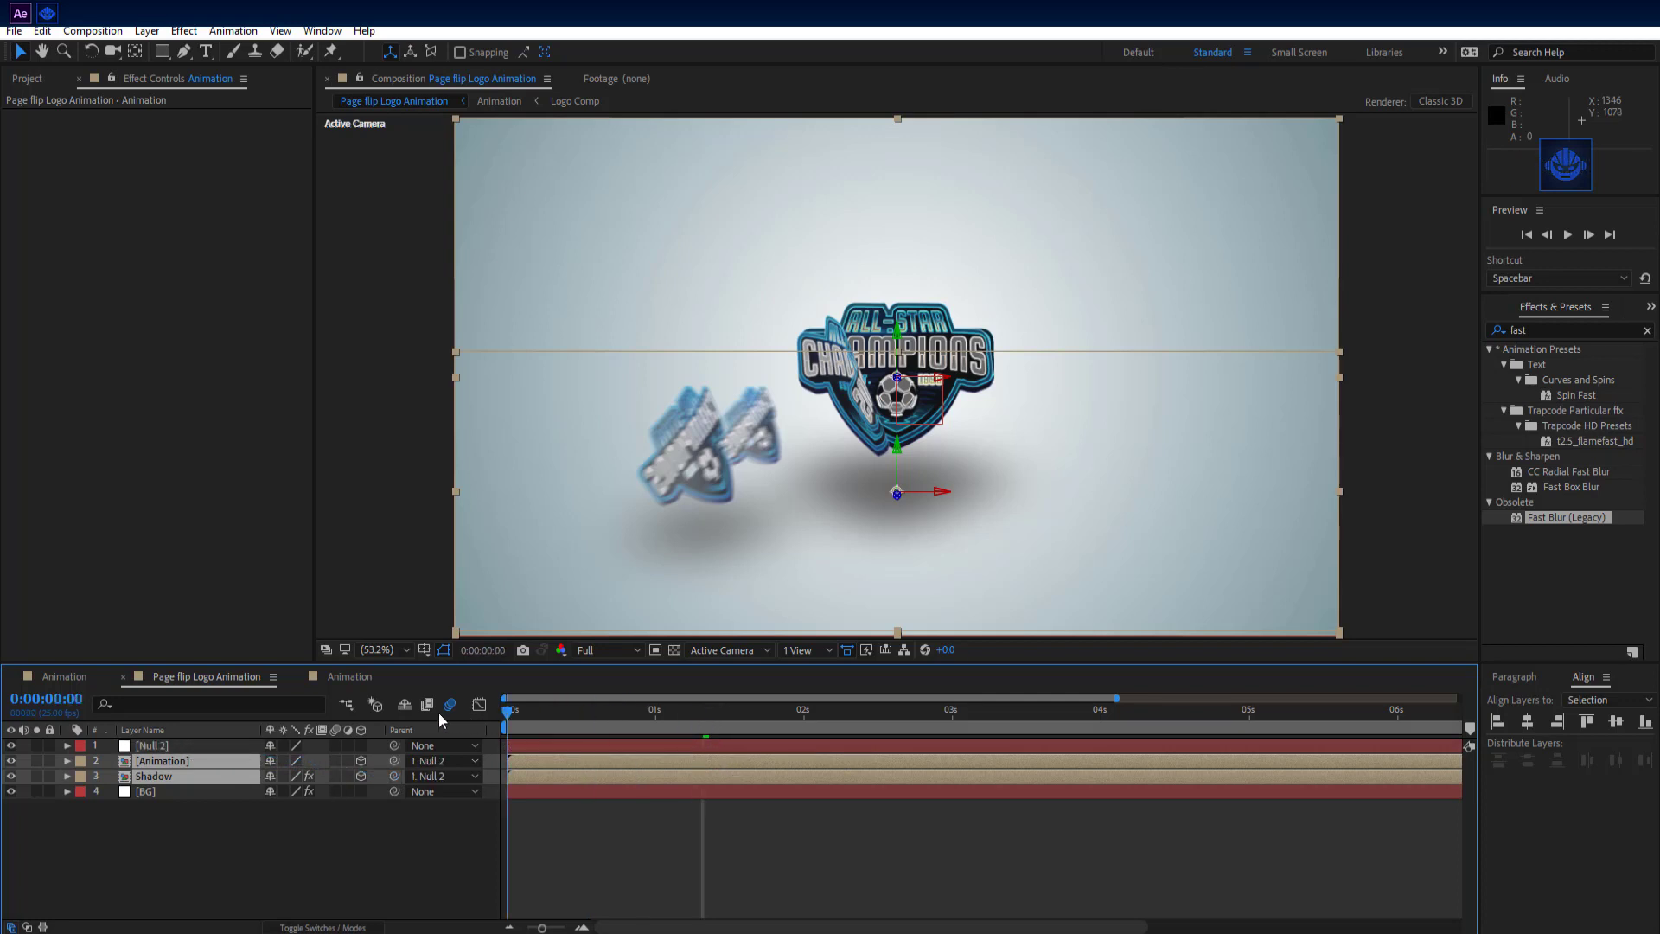
{"action": "left_click", "coordinate": [209, 747]}
{"action": "key", "text": "p"}
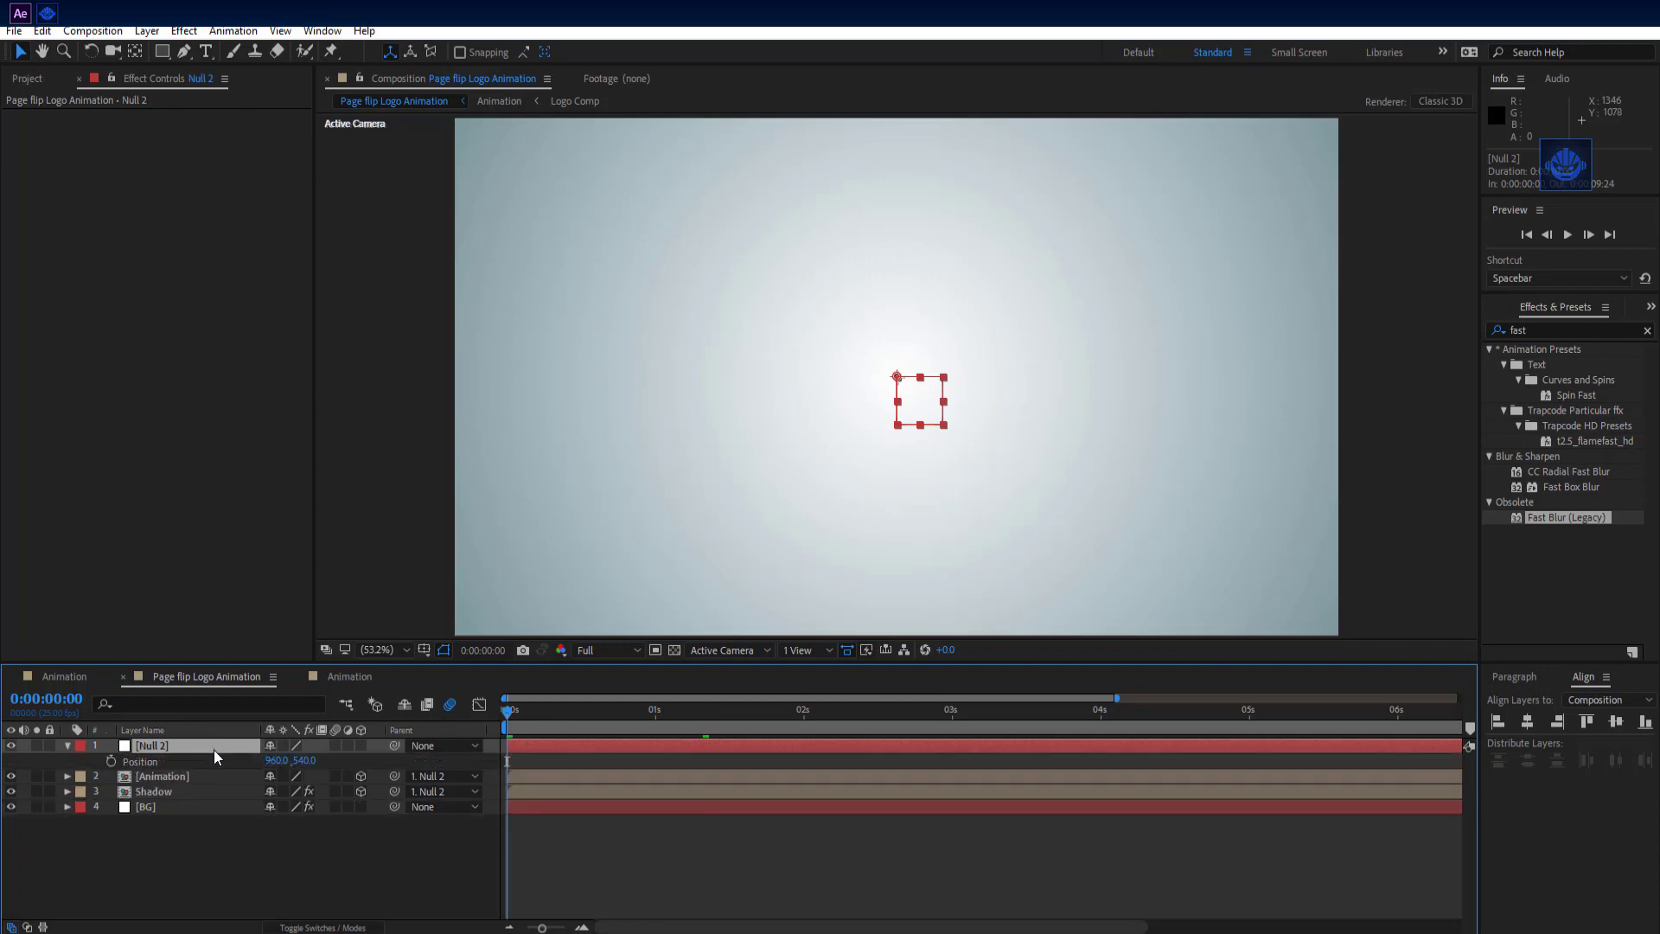
{"action": "left_click", "coordinate": [110, 762]}
- Make the null 3D and keyframe its Z position at 483 at 0:00:03:13 so the logo recedes
{"action": "left_click_drag", "start_coordinate": [510, 714], "coordinate": [1030, 745]}
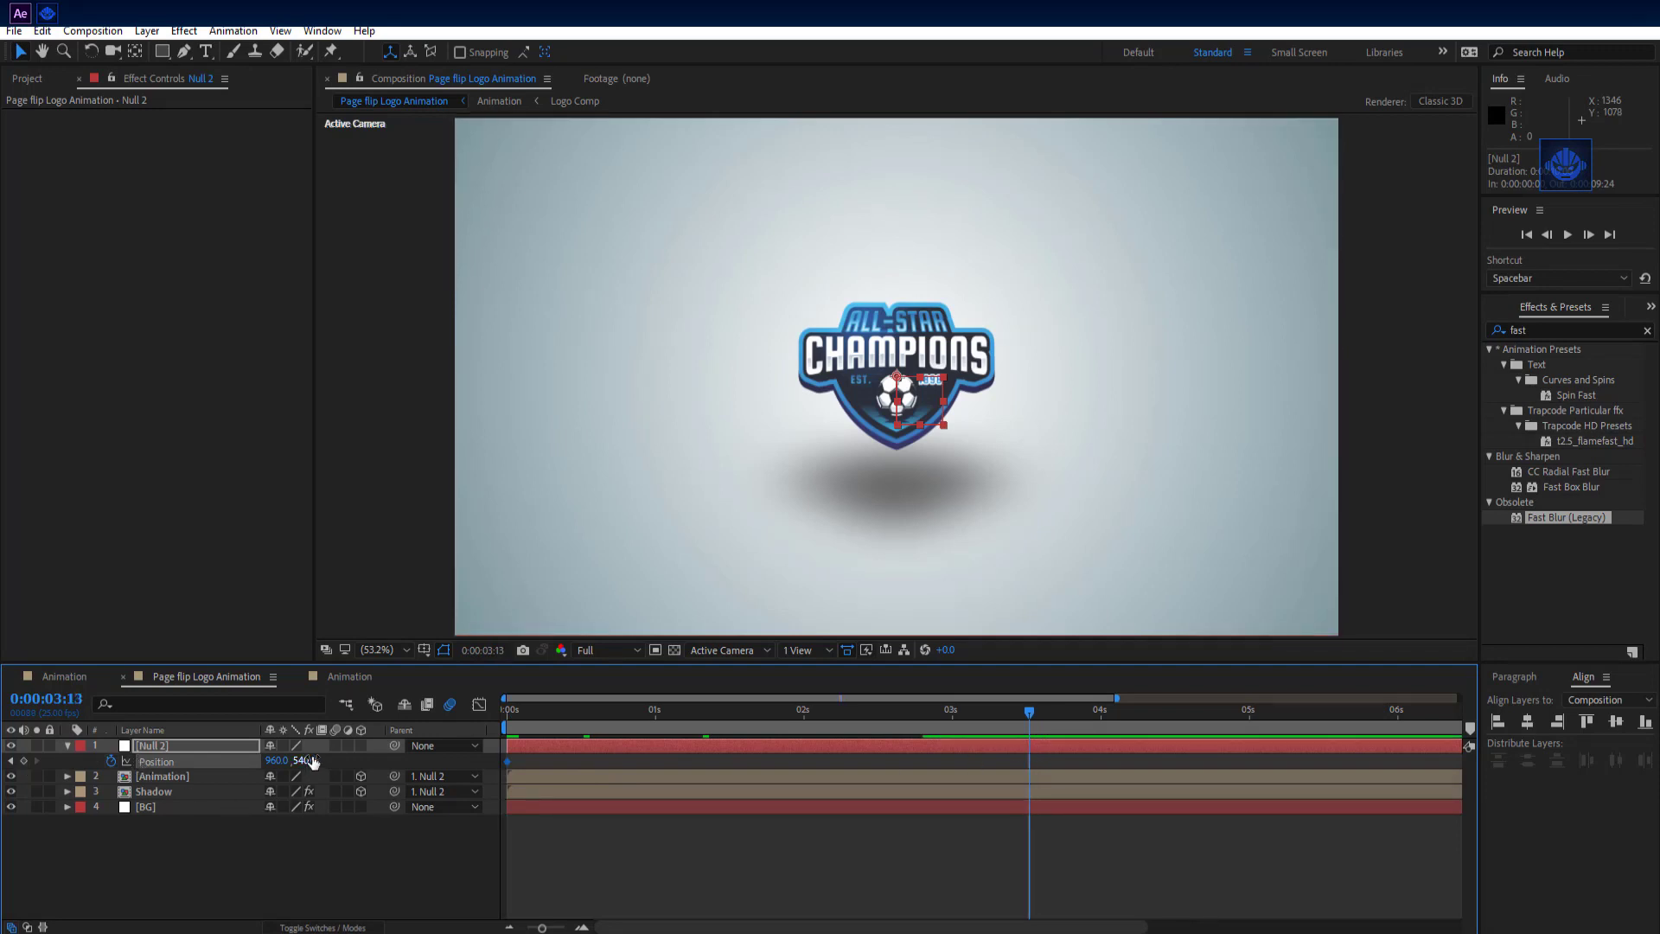
{"action": "key", "text": "F2"}
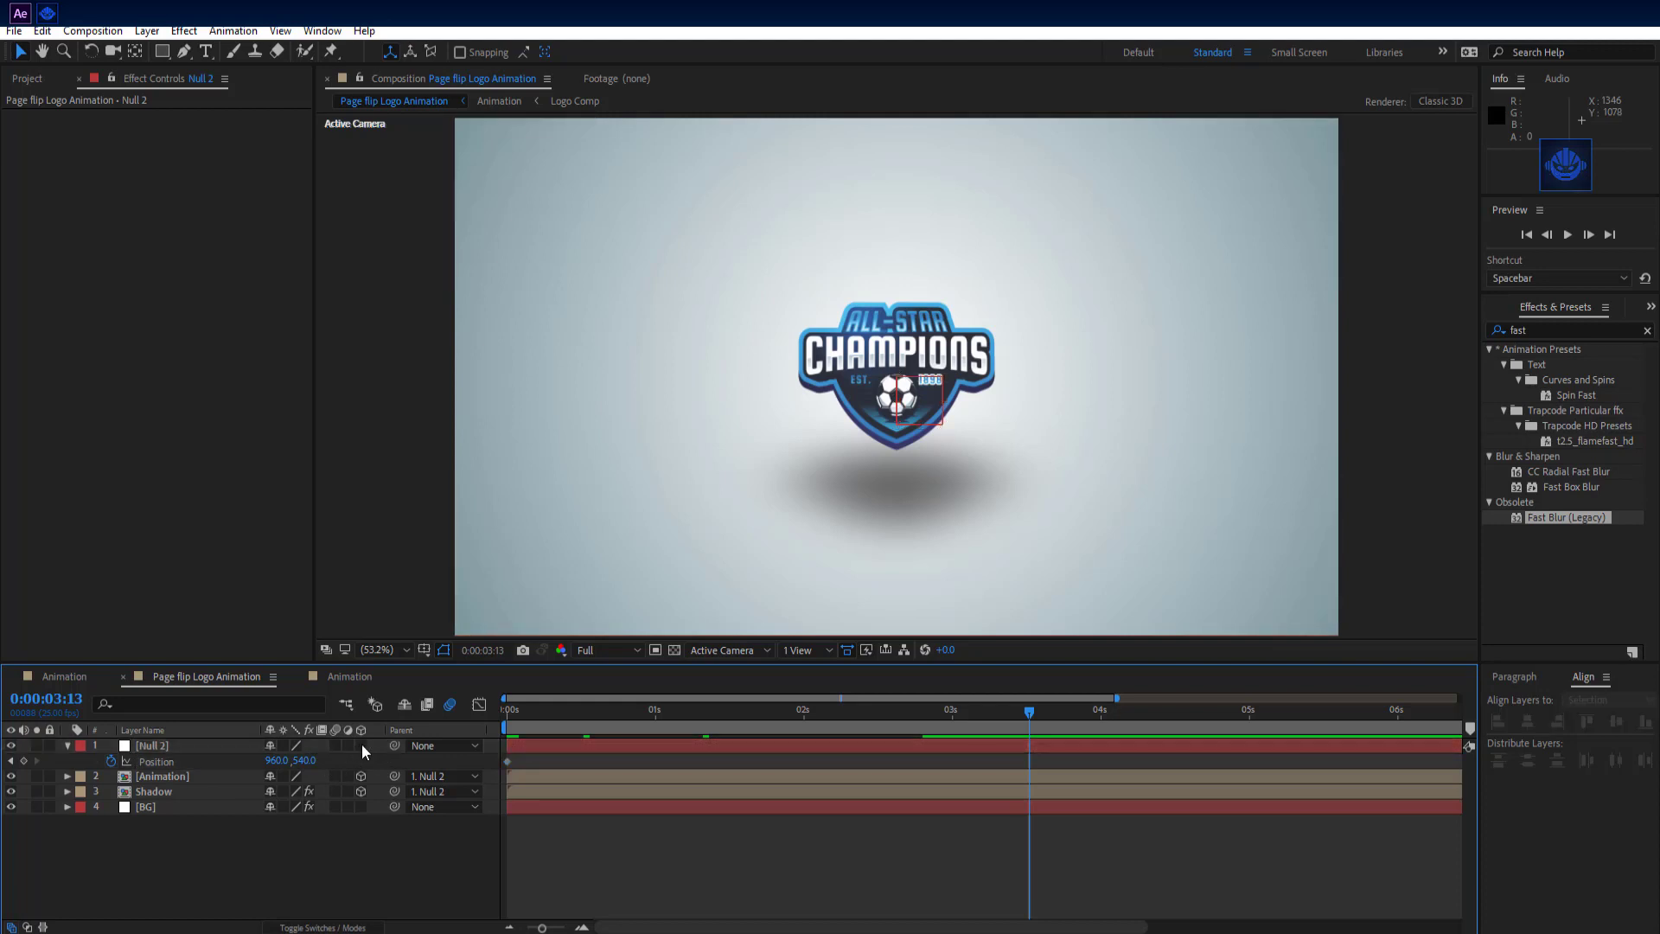
{"action": "left_click", "coordinate": [361, 744]}
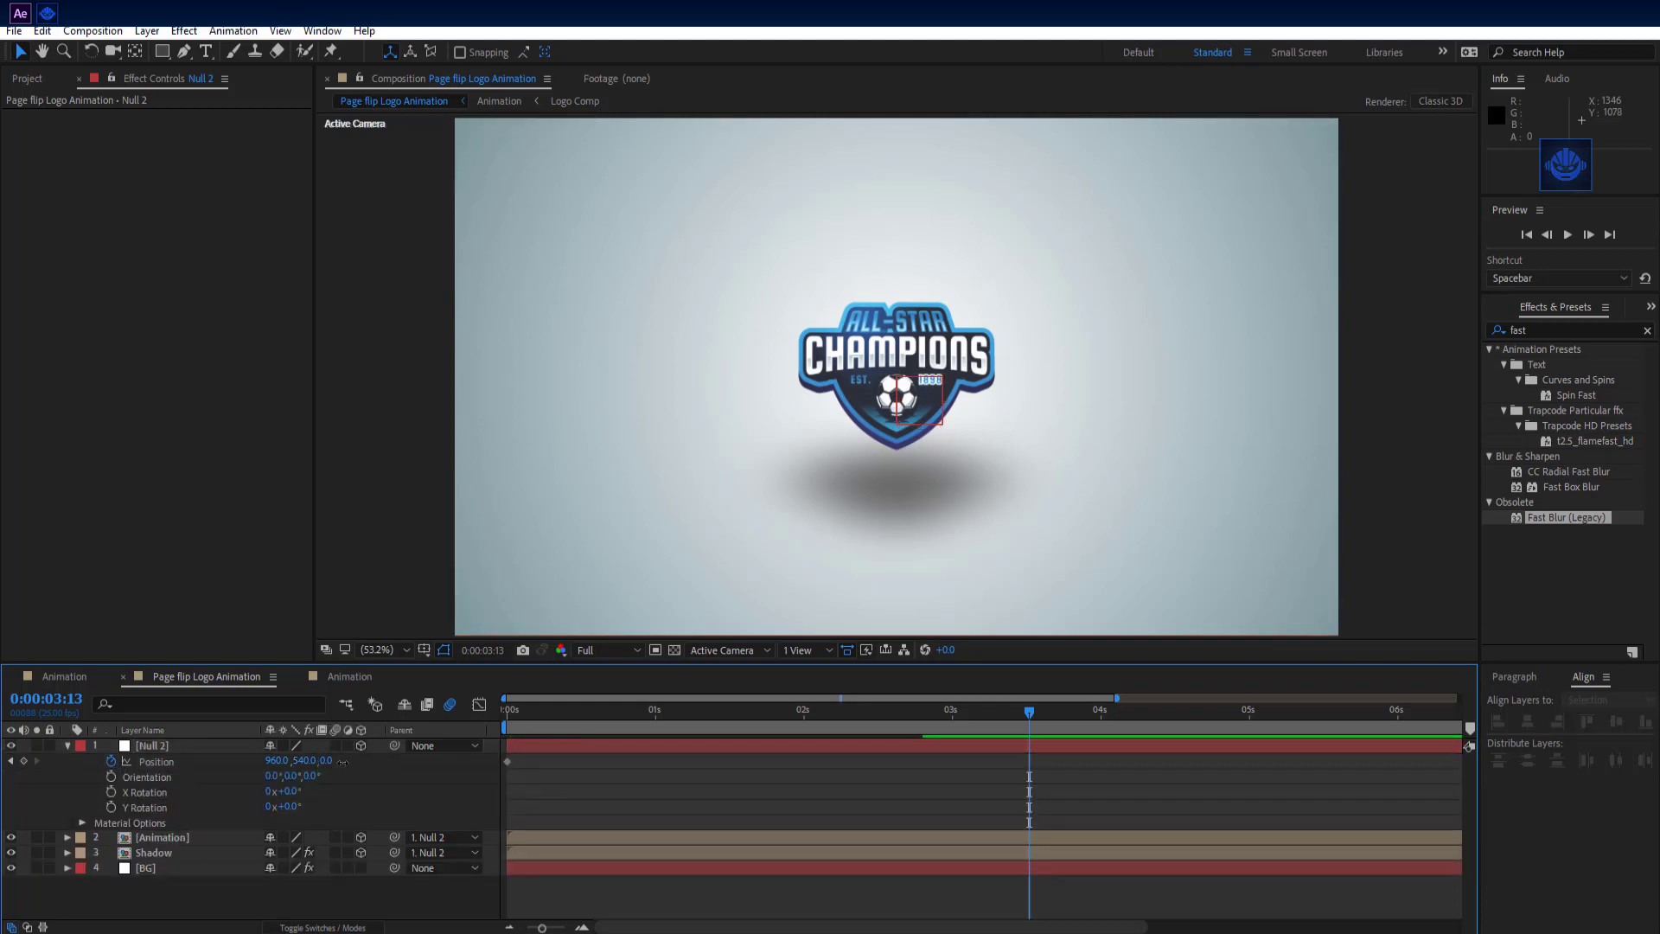
{"action": "left_click_drag", "start_coordinate": [342, 761], "coordinate": [705, 763]}
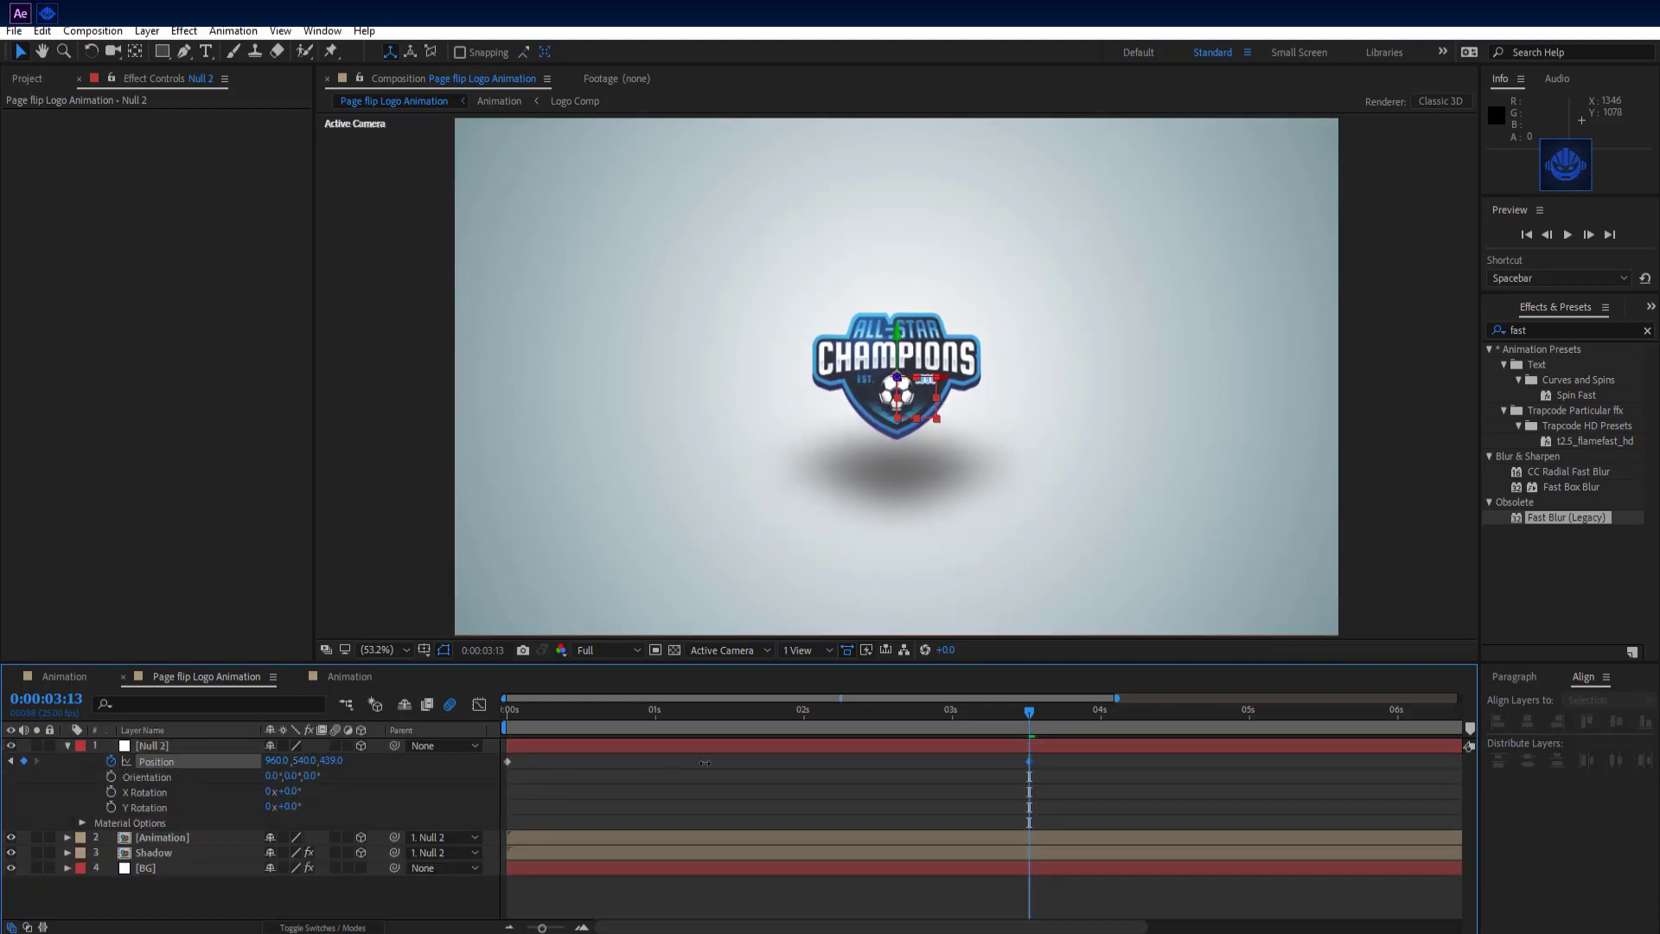
{"action": "left_click", "coordinate": [151, 745]}
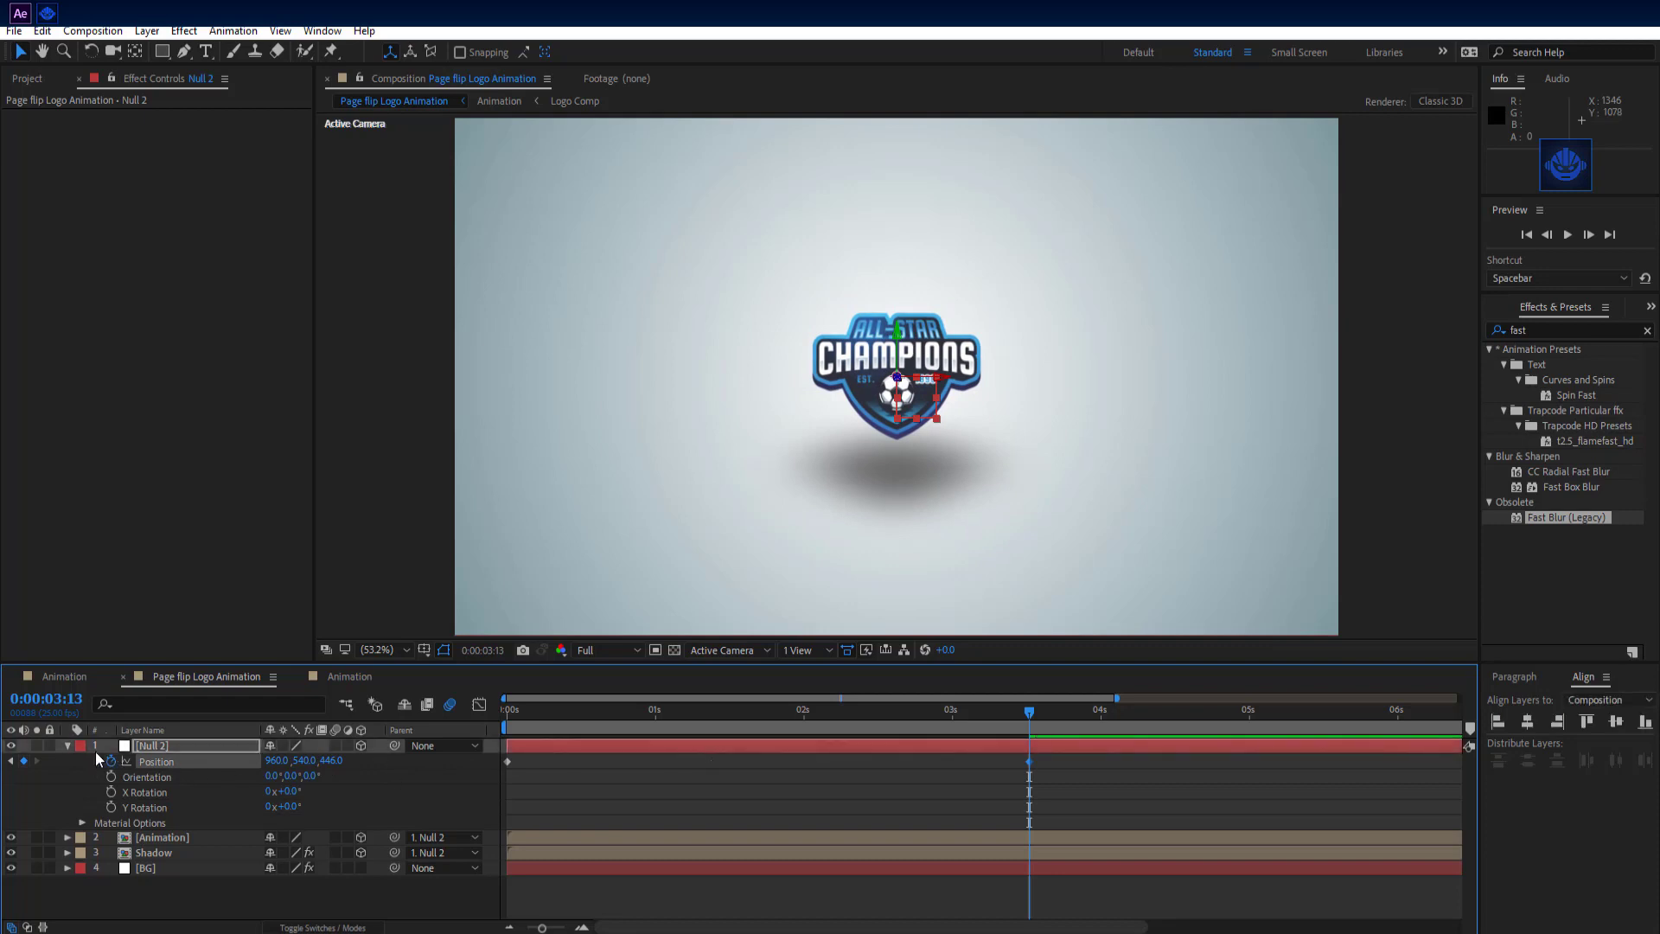
{"action": "left_click_drag", "start_coordinate": [332, 763], "coordinate": [359, 762]}
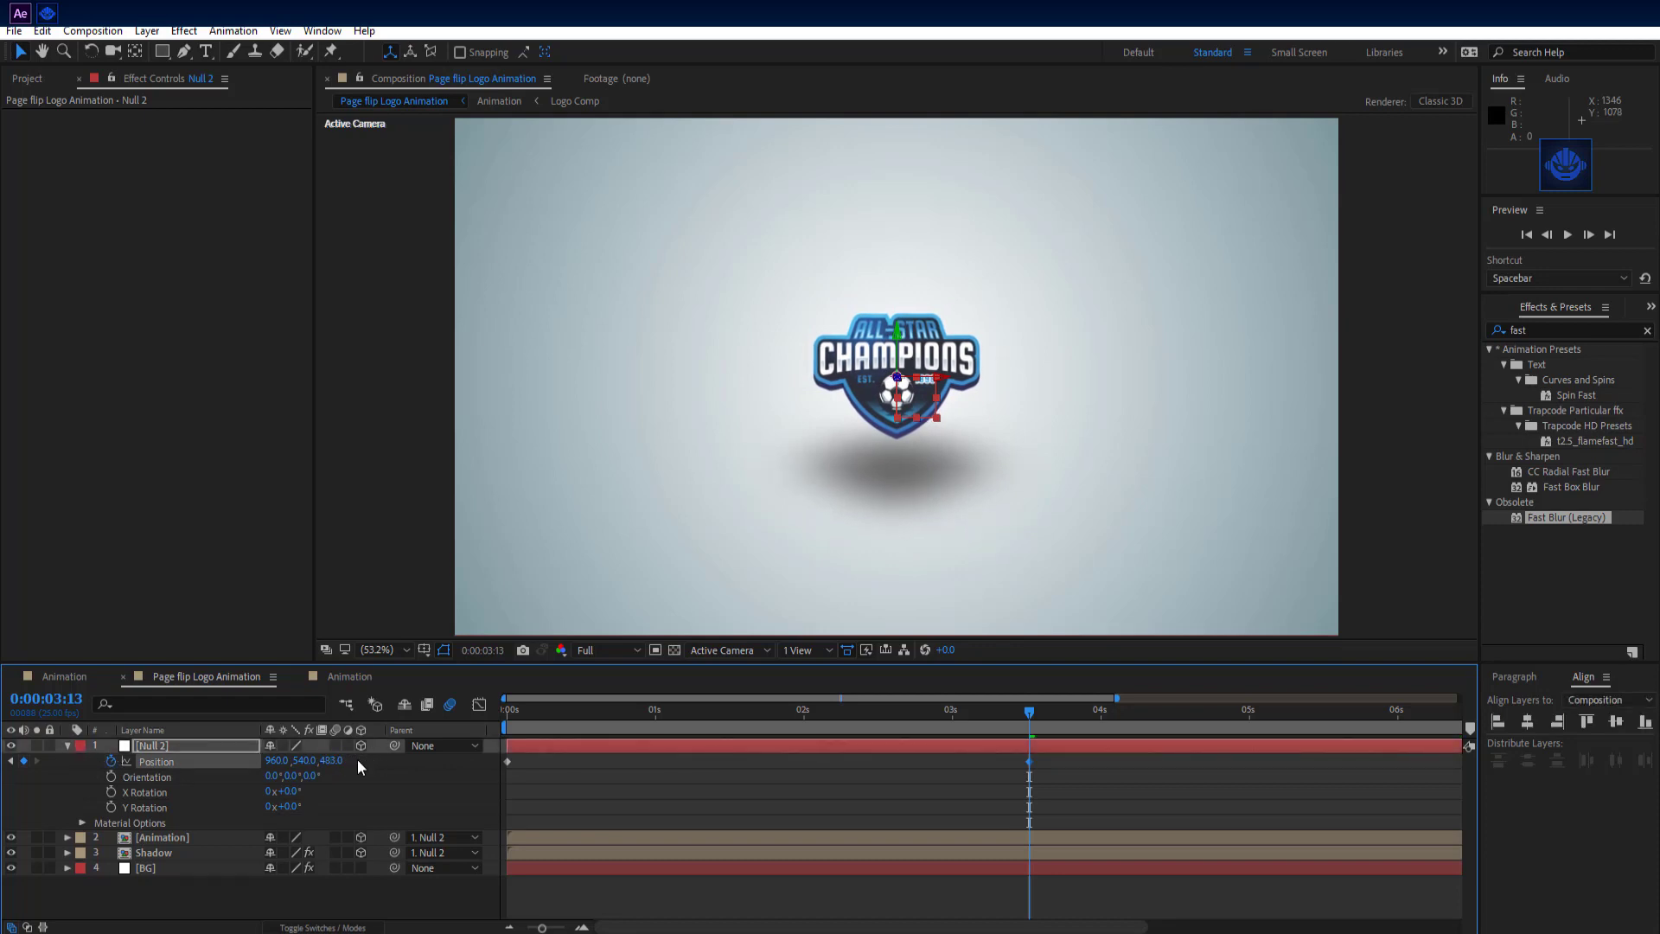
- Show only the null's keyframed property and ease its final Position keyframe with the Keyframe Assistant
{"action": "left_click", "coordinate": [67, 746]}
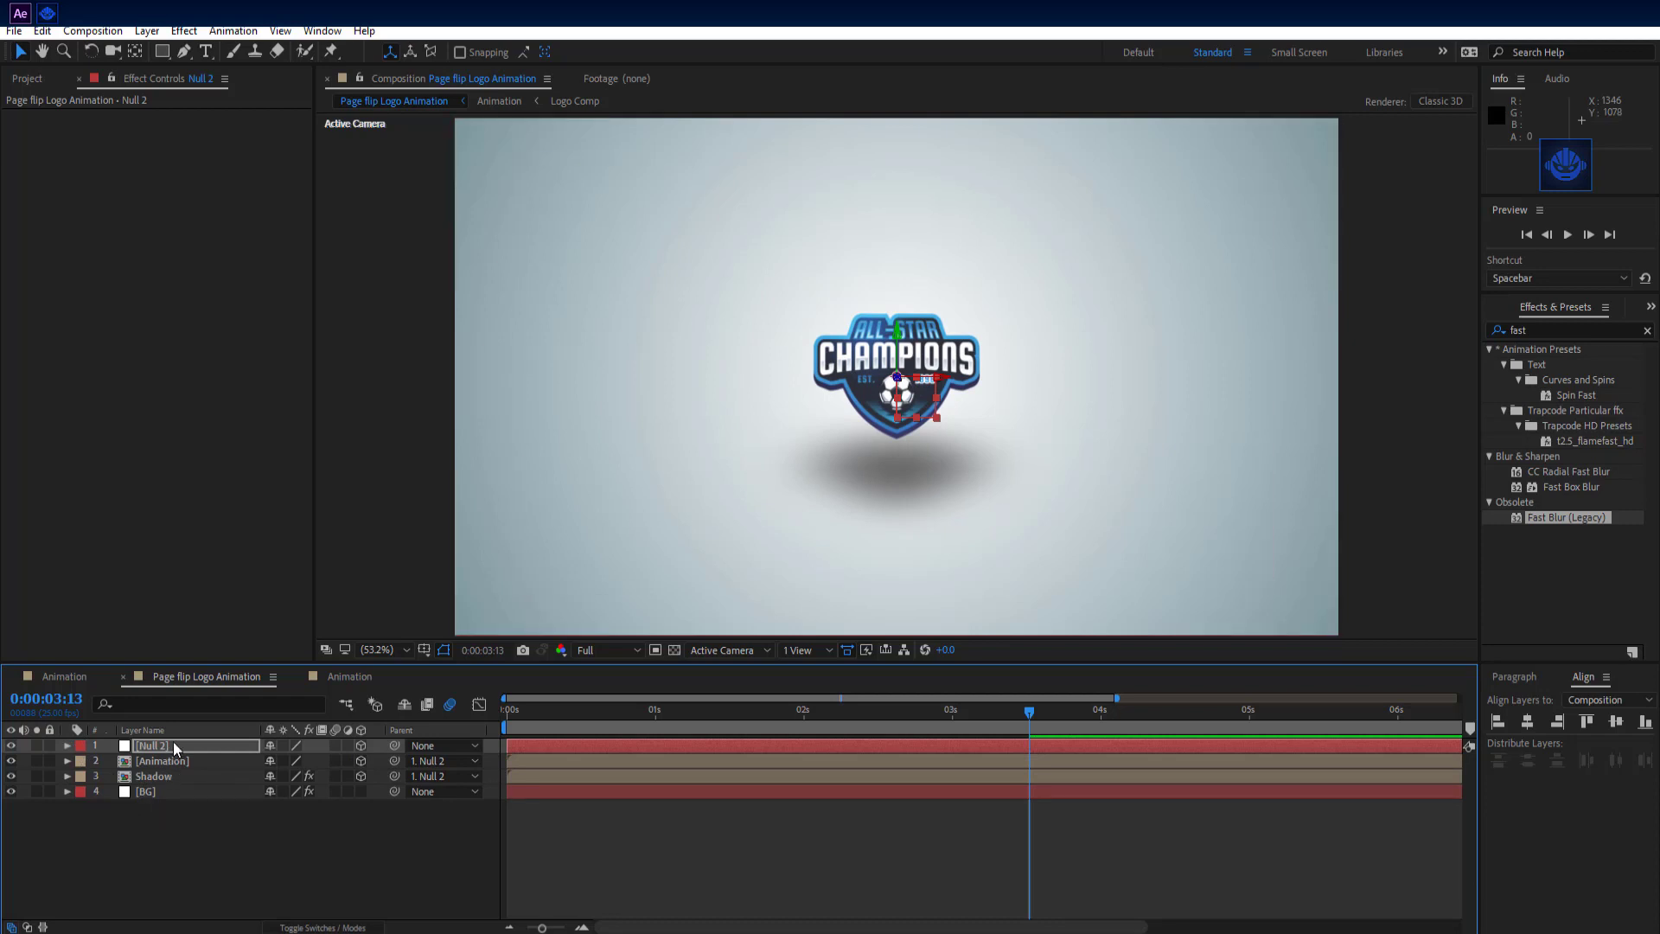
{"action": "key", "text": "u"}
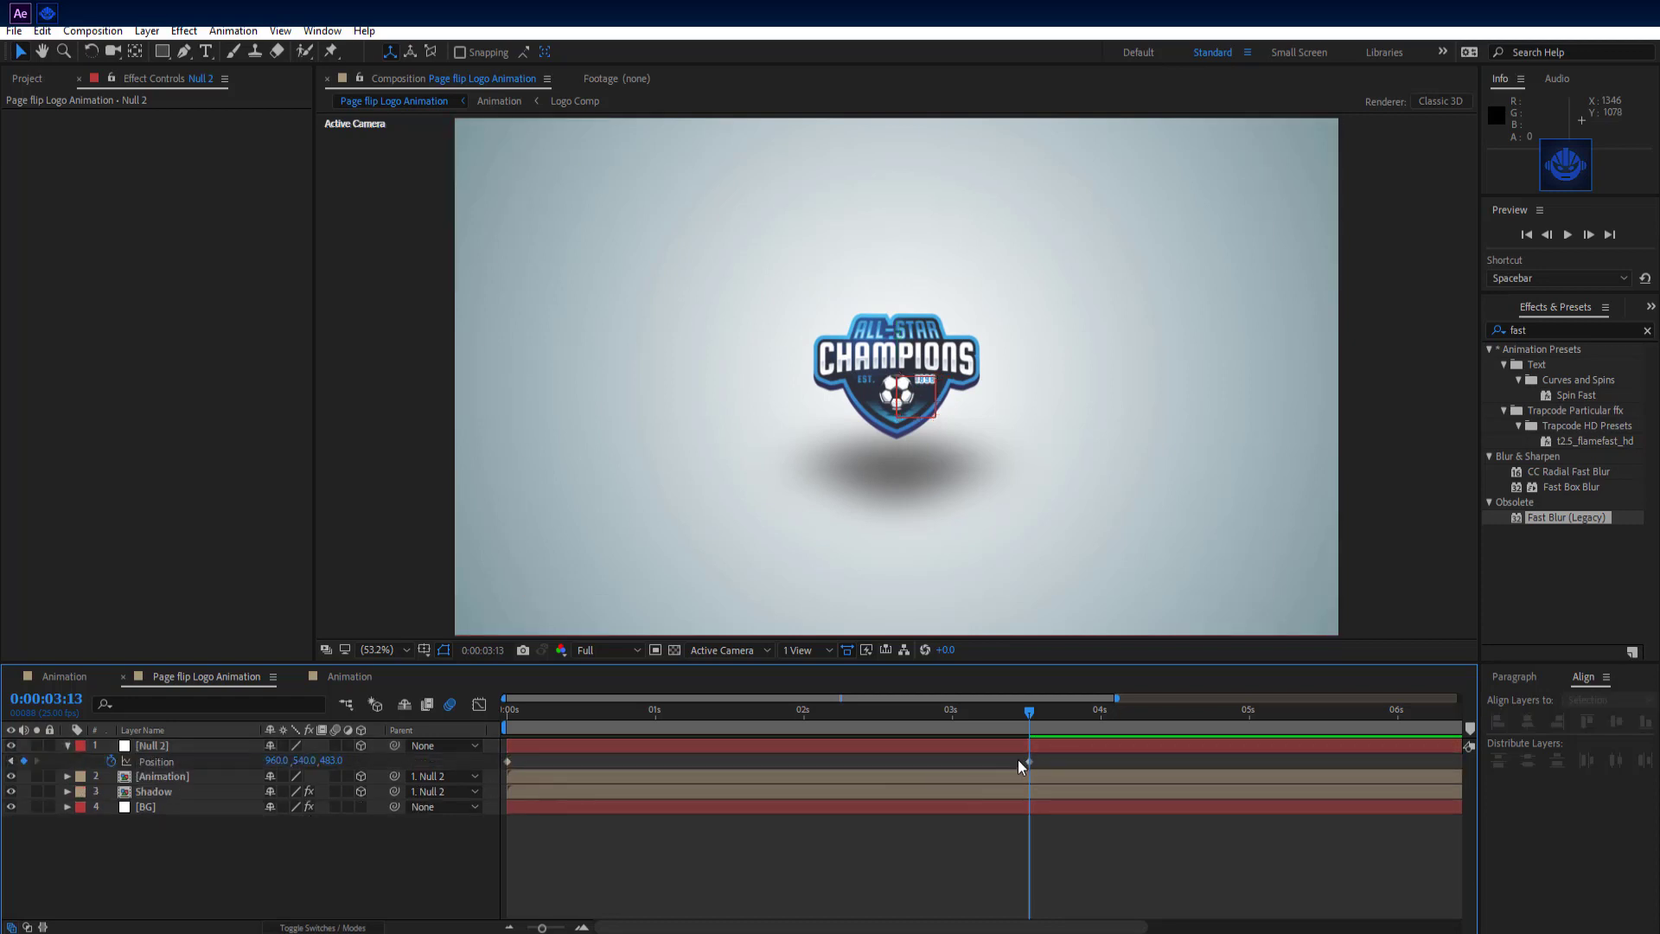
{"action": "right_click", "coordinate": [1034, 760]}
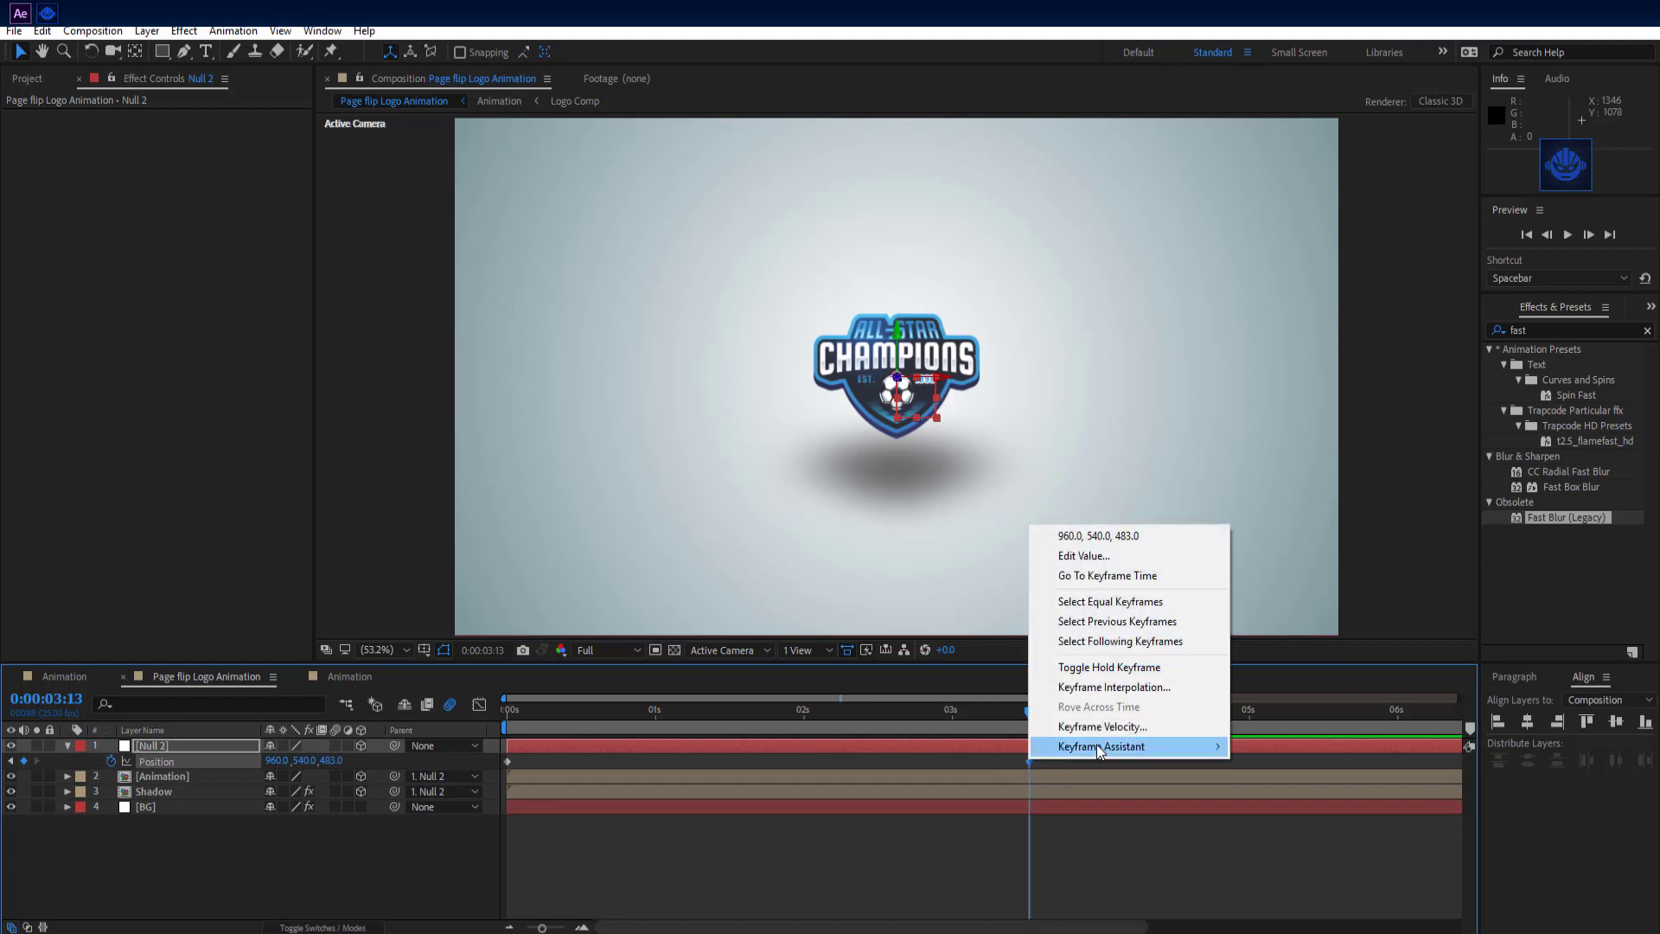
{"action": "mouse_move", "coordinate": [1124, 746]}
{"action": "left_click", "coordinate": [1282, 826]}
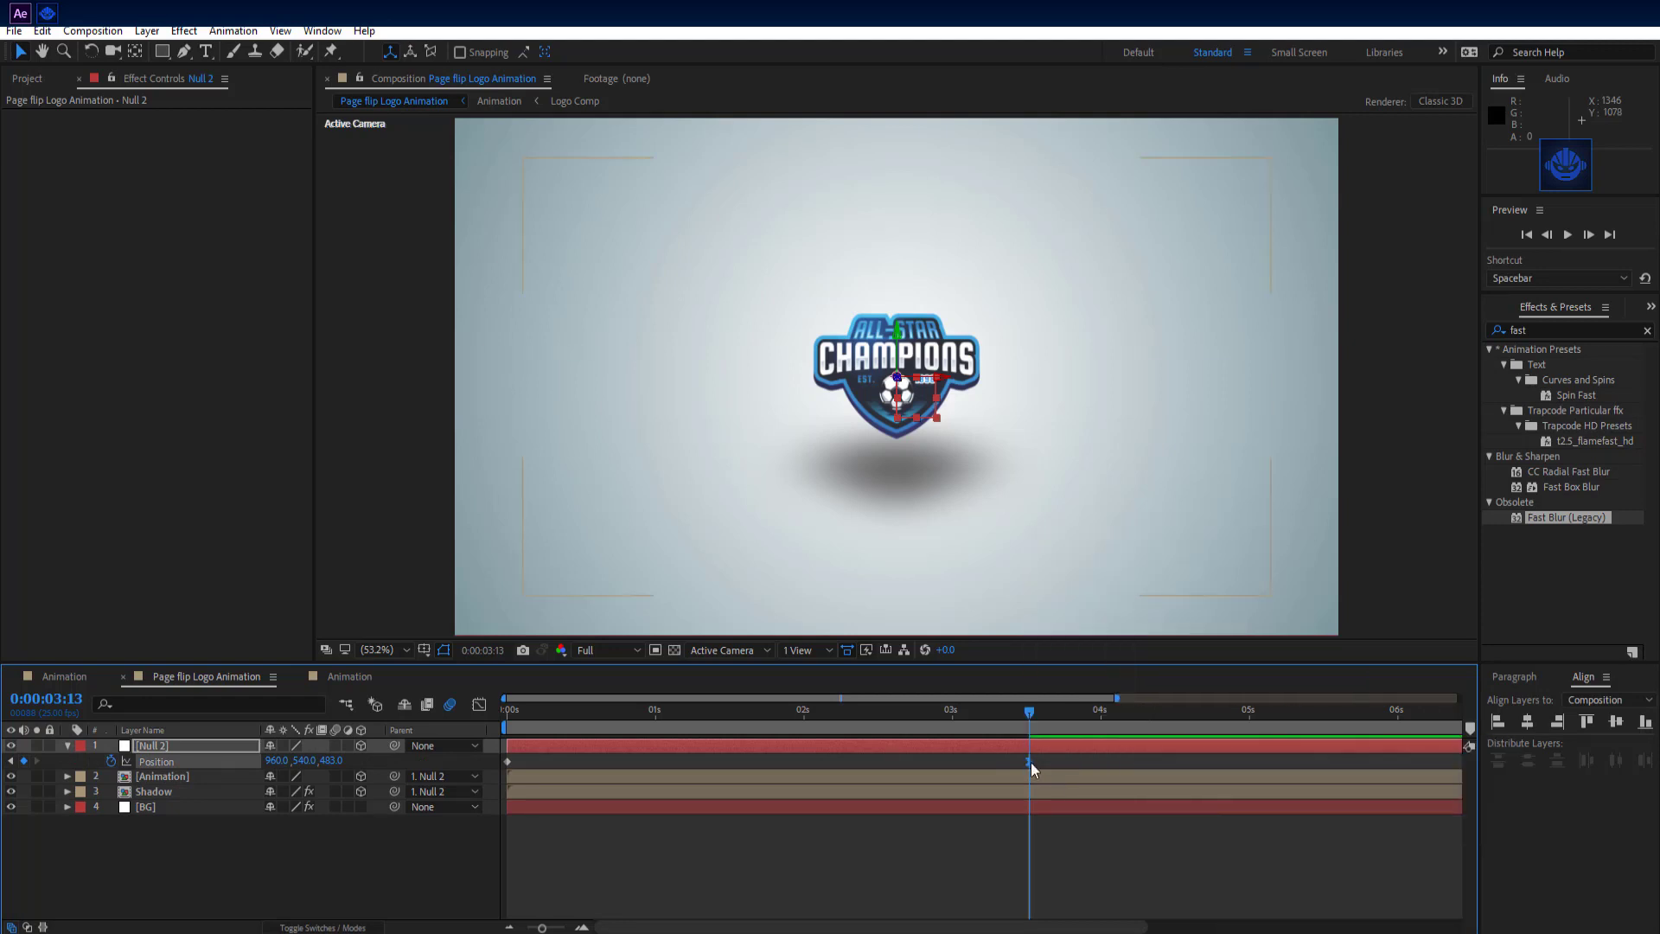
- End the work area at 0:00:04:00 and return to the first frame
{"action": "left_click", "coordinate": [1100, 710]}
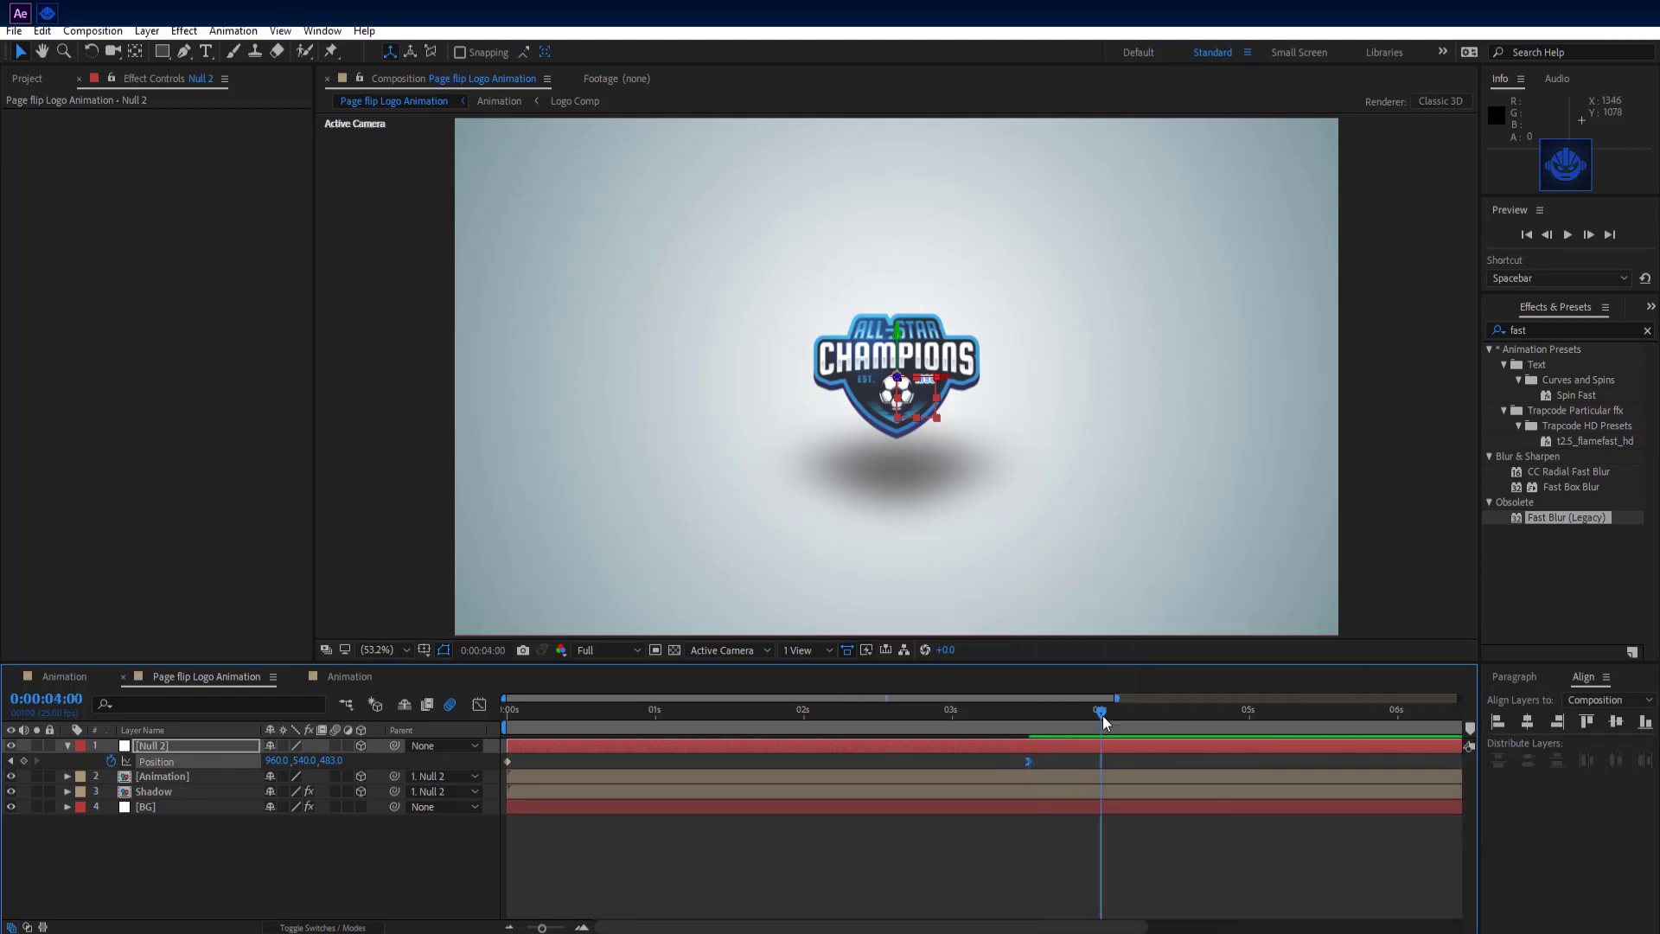
{"action": "key", "text": "n"}
{"action": "left_click_drag", "start_coordinate": [1100, 712], "coordinate": [375, 718]}
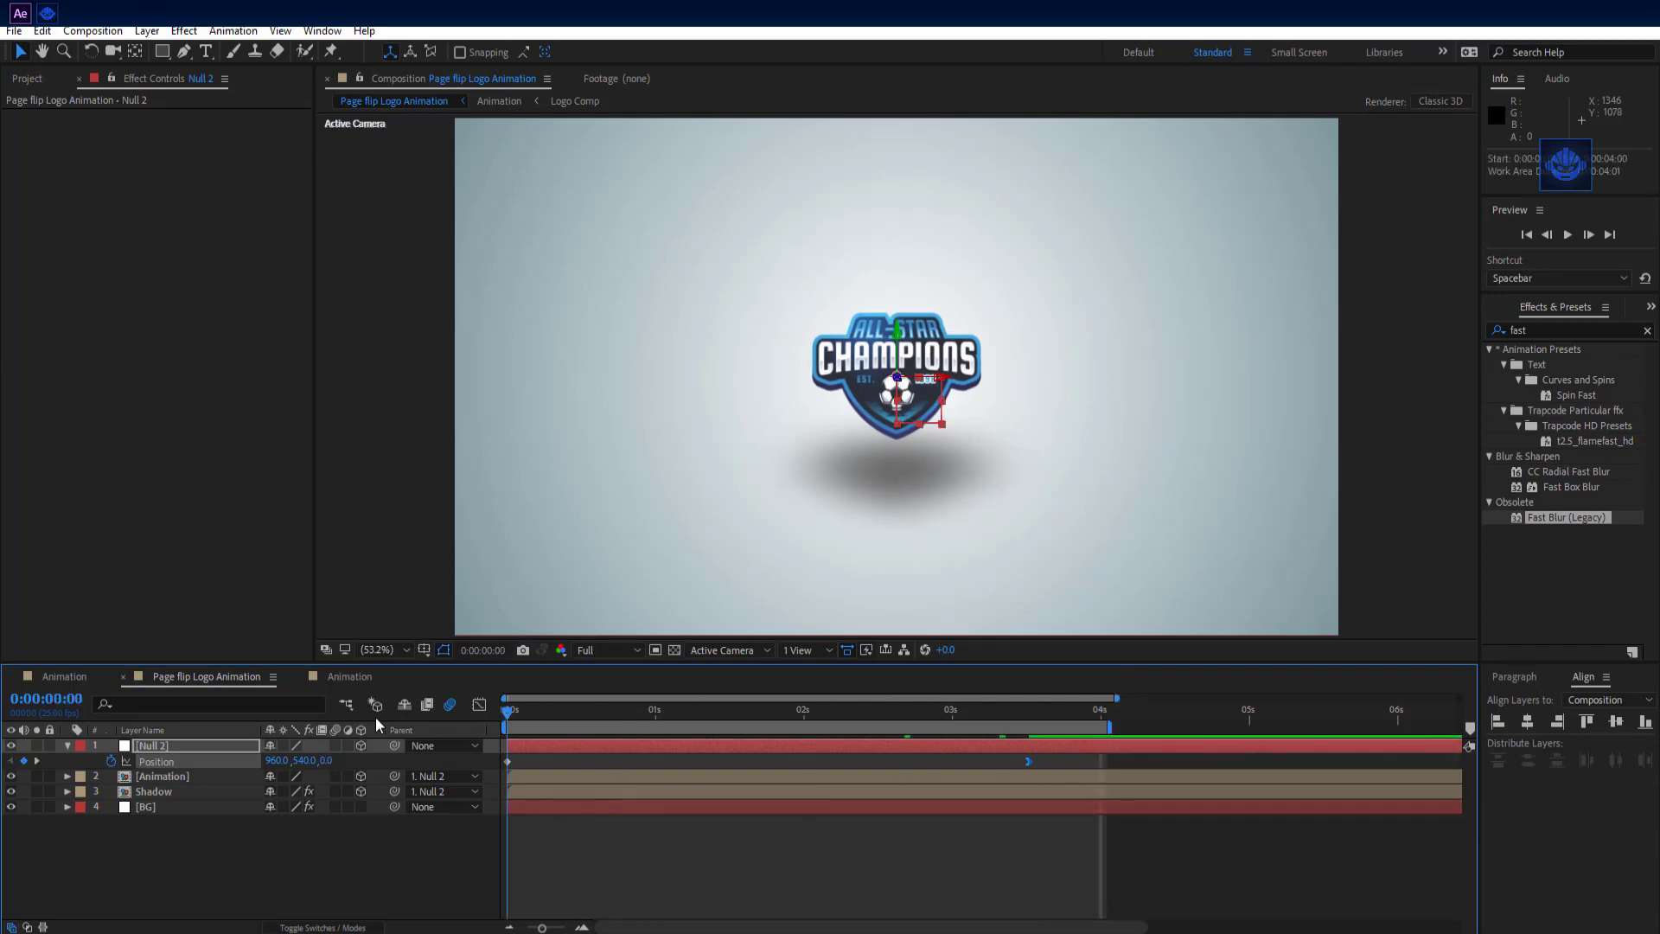